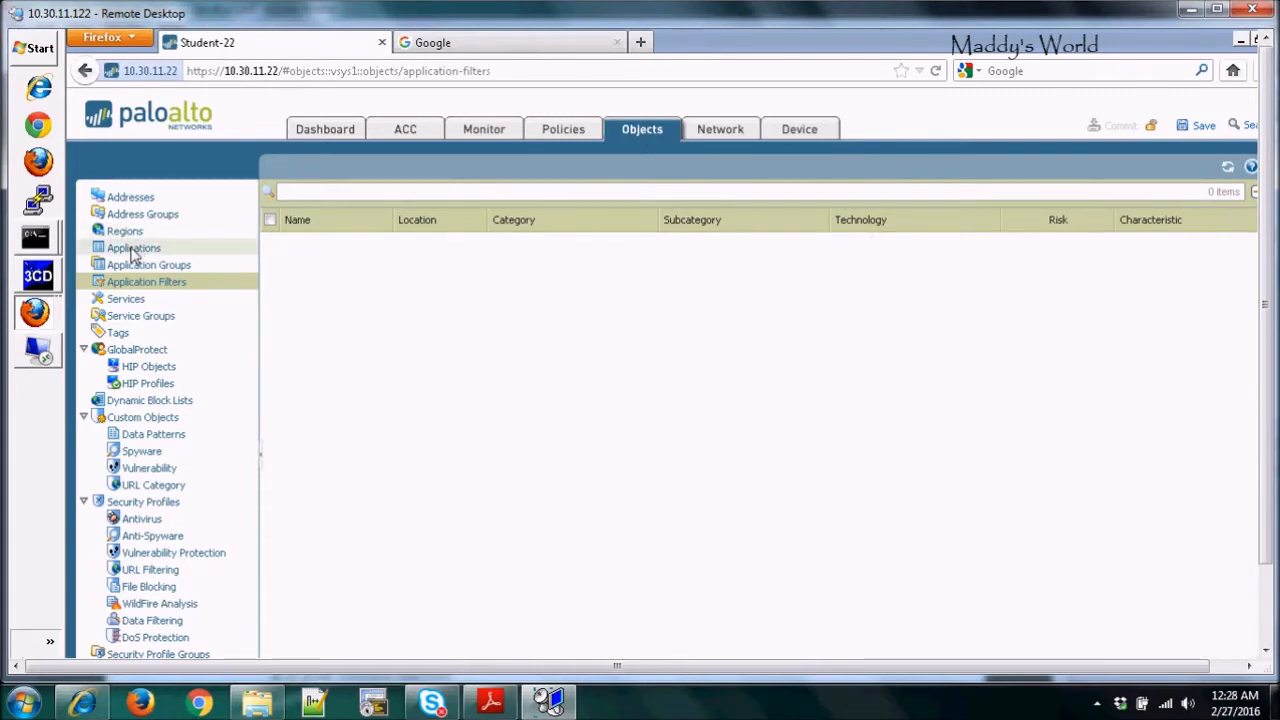
Search the application catalogue for 'facebook' and read the facebook-apps and facebook-chat descriptions
{"action": "left_click", "coordinate": [133, 249]}
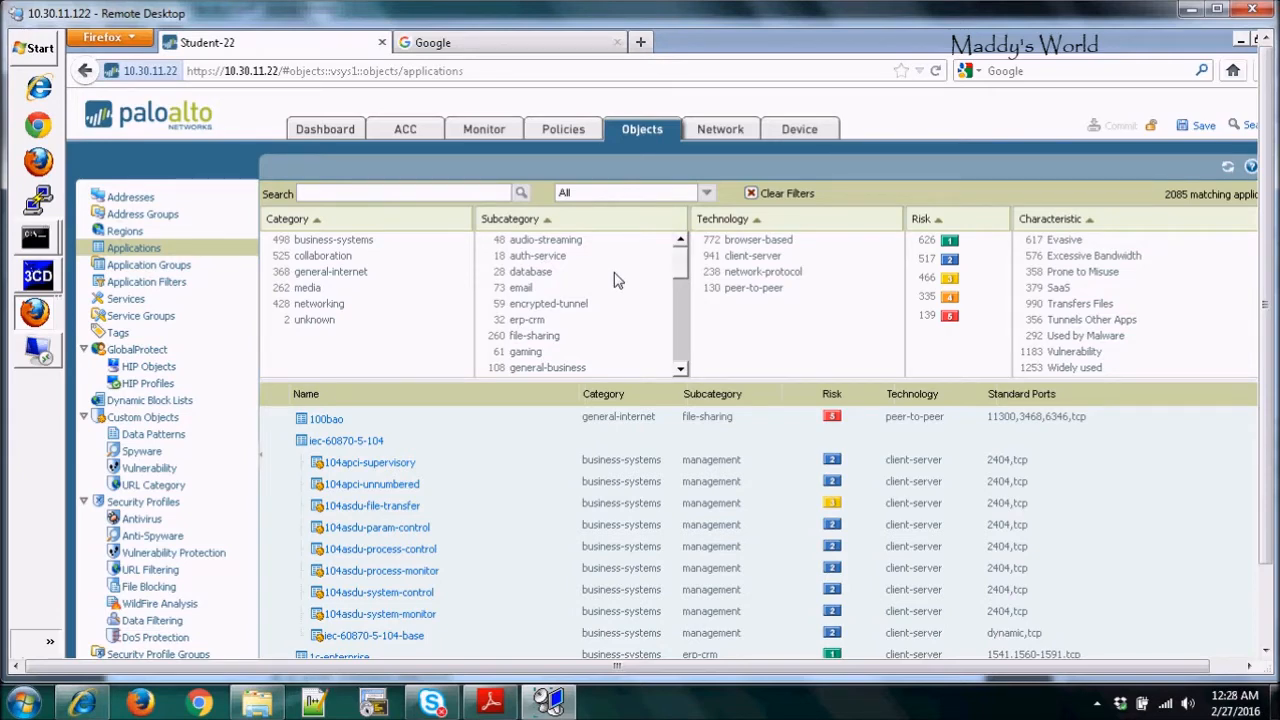
{"action": "mouse_move", "coordinate": [683, 257]}
{"action": "left_mouse_down"}
{"action": "mouse_move", "coordinate": [684, 270]}
{"action": "mouse_move", "coordinate": [682, 254]}
{"action": "left_mouse_up"}
{"action": "type", "text": "facebook"}
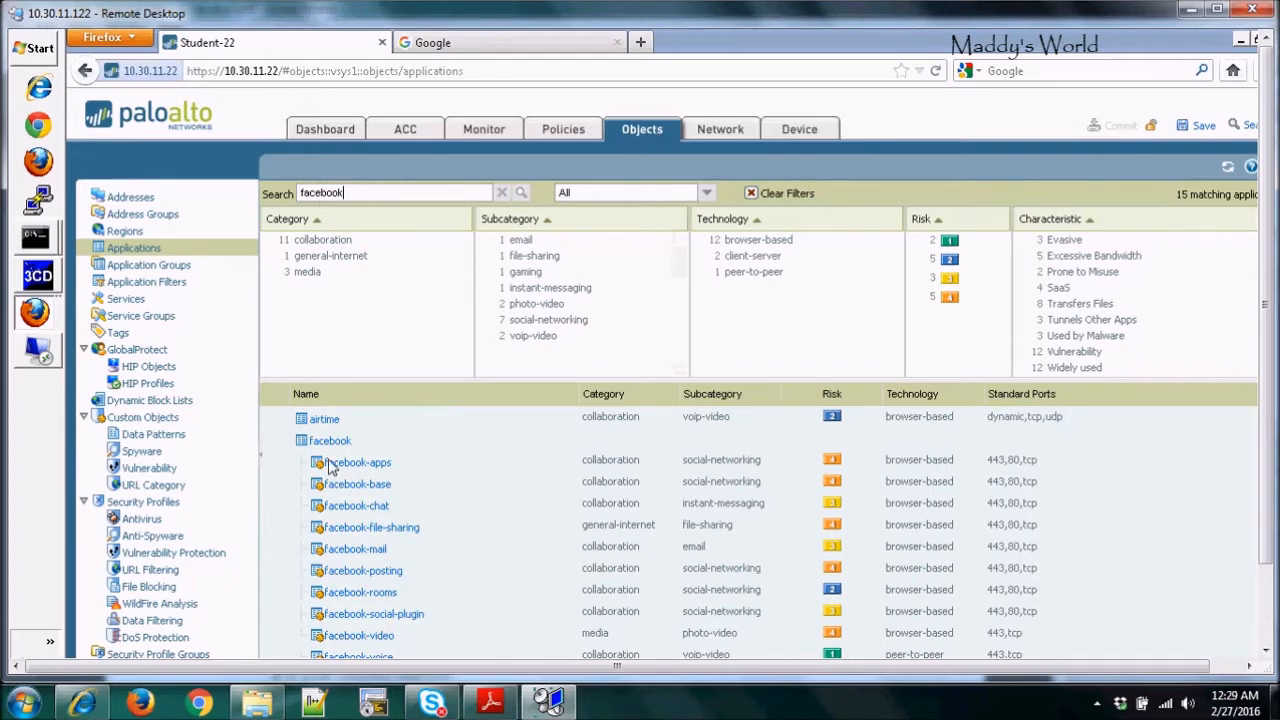
{"action": "mouse_move", "coordinate": [331, 468]}
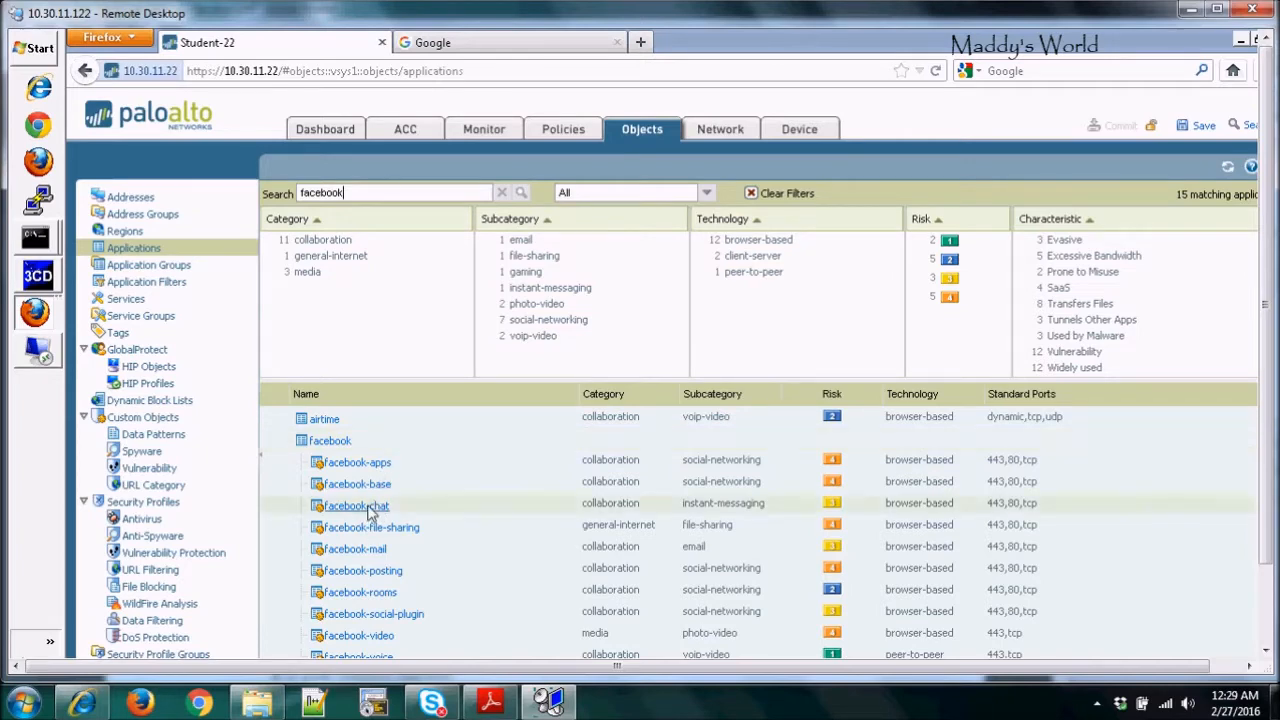
{"action": "mouse_move", "coordinate": [370, 511]}
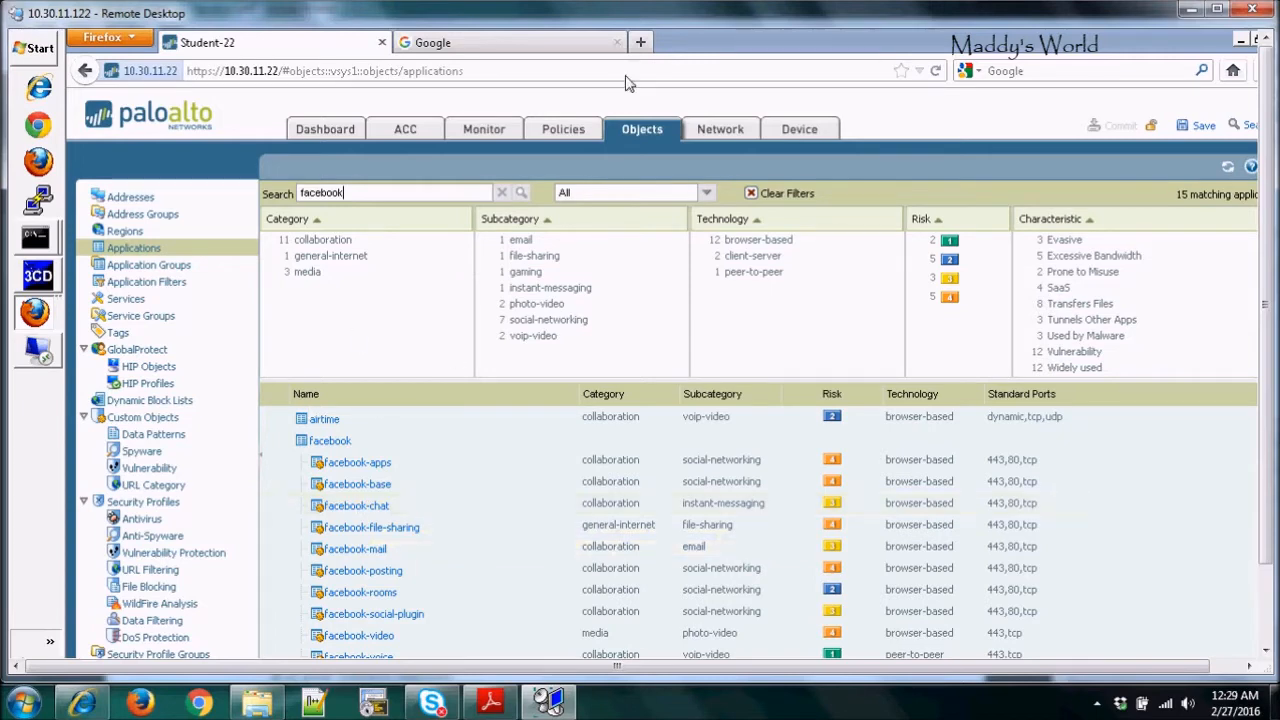
Review the Security rules (Allow All Out, Inbound-FTP-Policy) and open Allow All Out for editing
{"action": "left_click", "coordinate": [564, 133]}
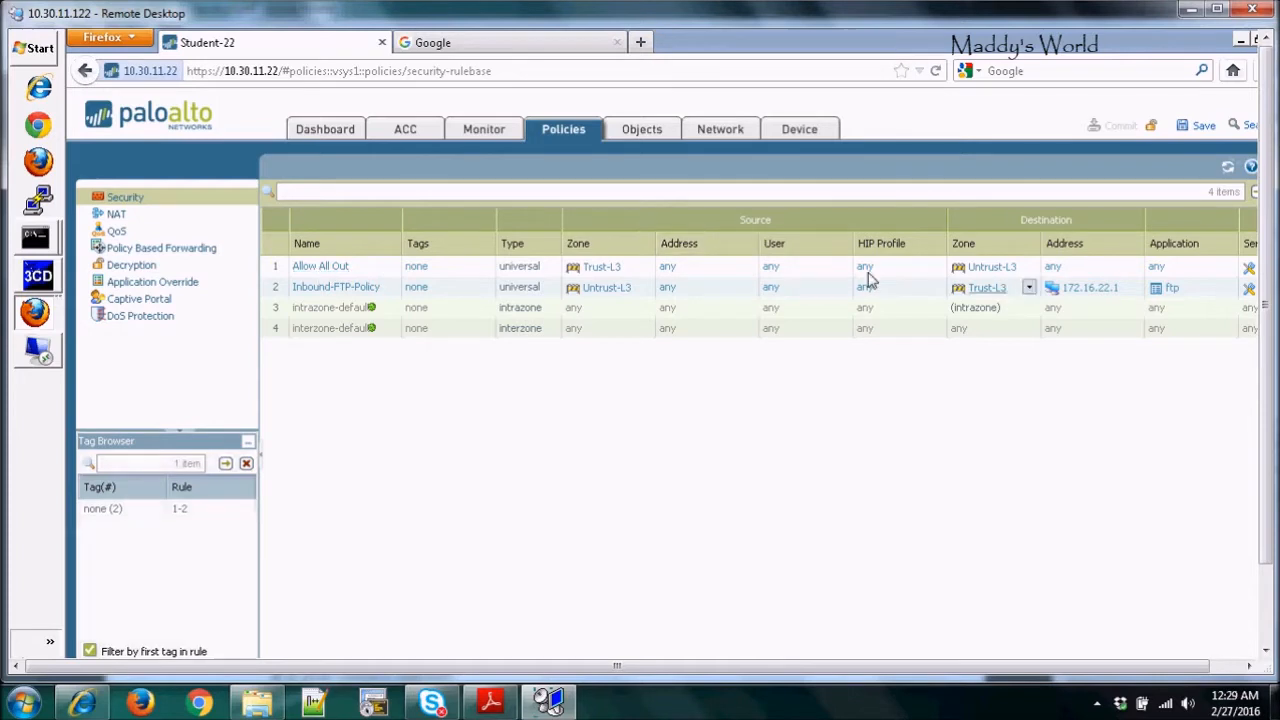
{"action": "left_click_drag", "start_coordinate": [645, 667], "coordinate": [571, 675]}
{"action": "mouse_move", "coordinate": [1275, 537]}
{"action": "left_mouse_down"}
{"action": "mouse_move", "coordinate": [1270, 612]}
{"action": "mouse_move", "coordinate": [1268, 527]}
{"action": "left_mouse_up"}
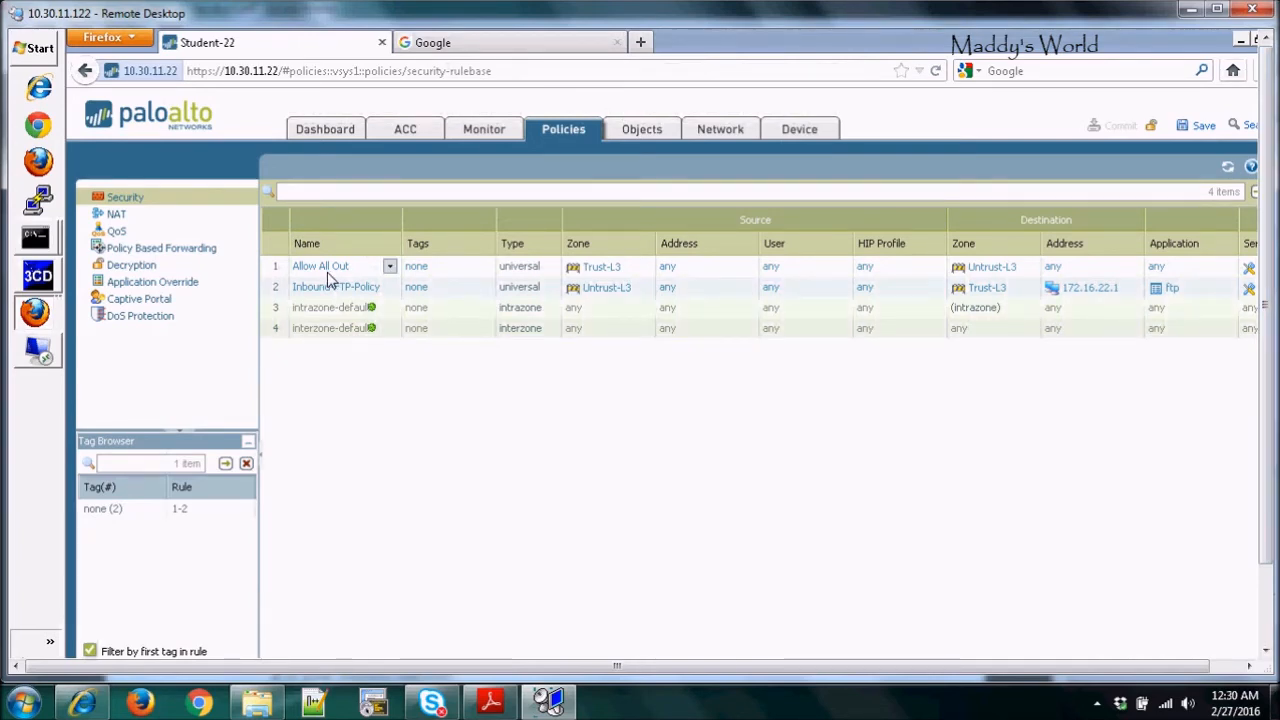
{"action": "scroll", "coordinate": [1258, 480], "scroll_direction": "down", "scroll_amount": 2}
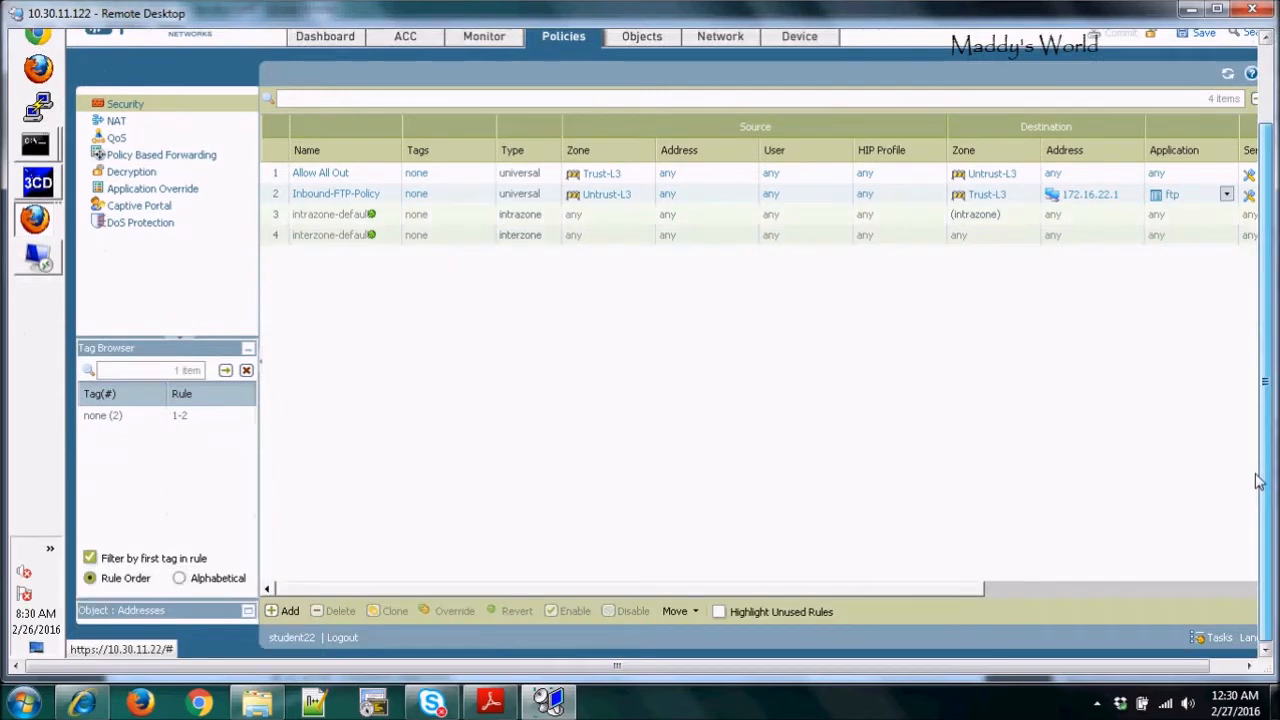
{"action": "scroll", "coordinate": [1258, 480], "scroll_direction": "up", "scroll_amount": 2}
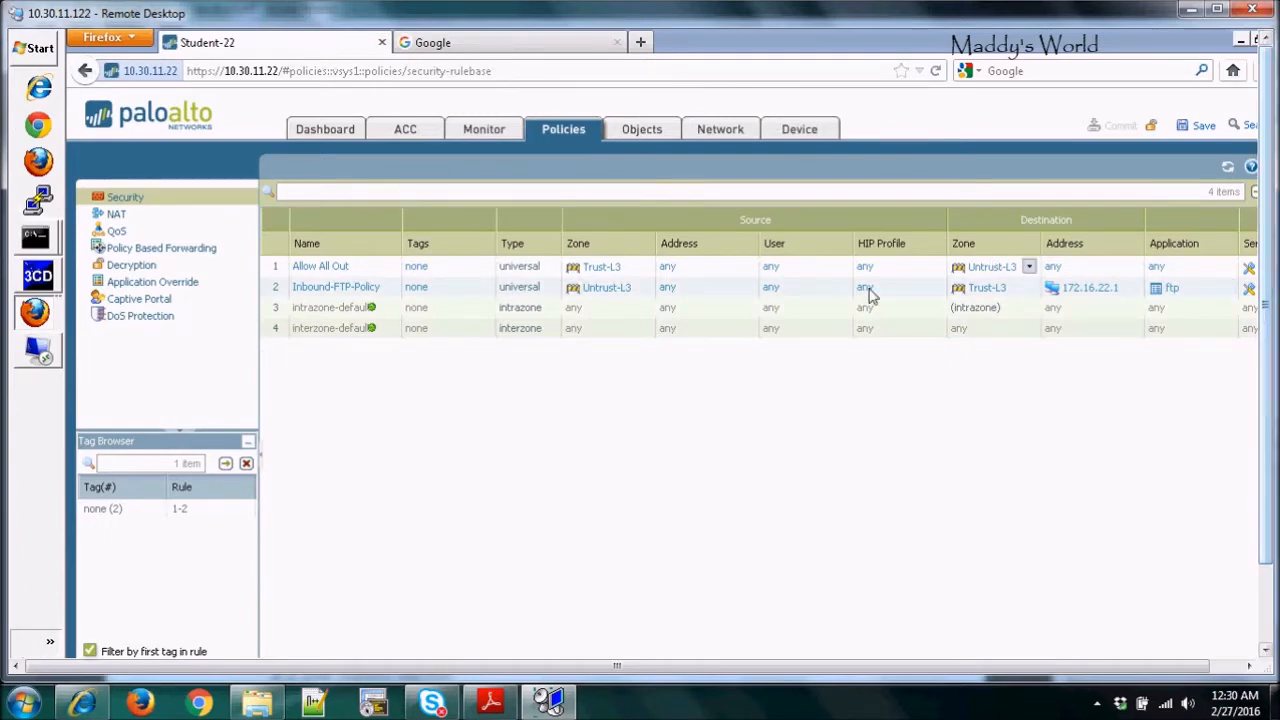
{"action": "left_click", "coordinate": [335, 267]}
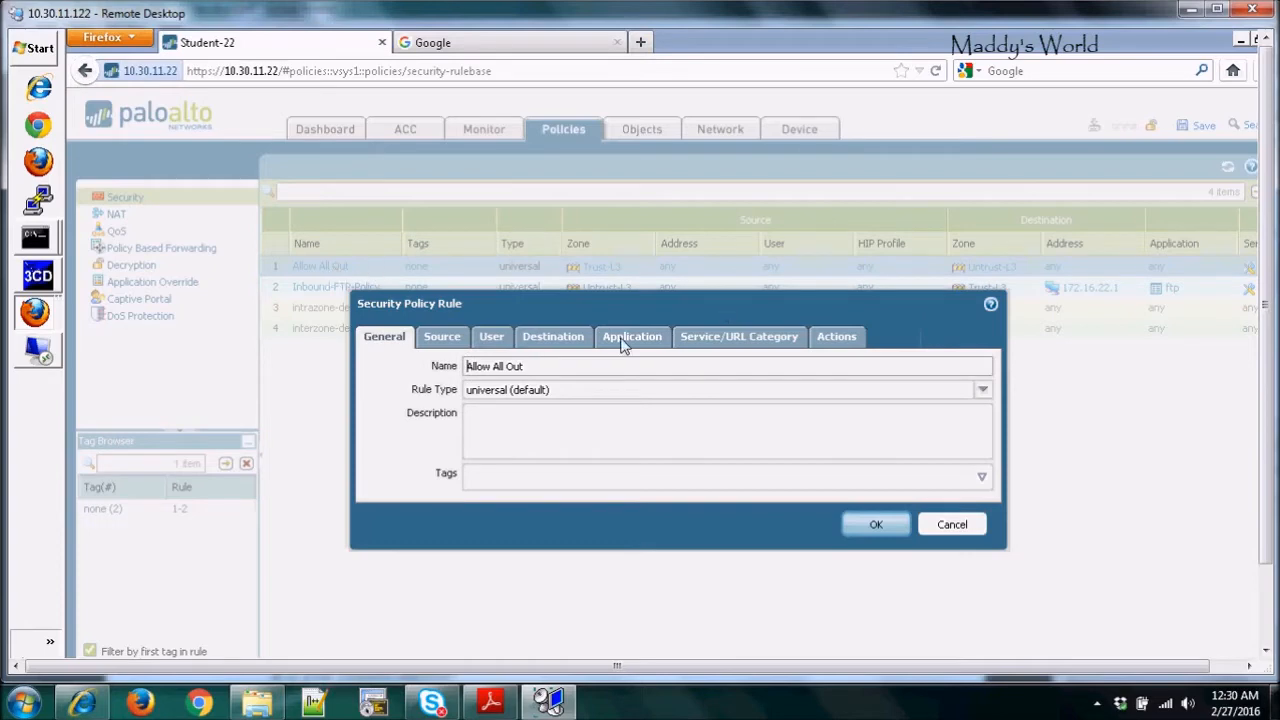
{"action": "left_click", "coordinate": [622, 340]}
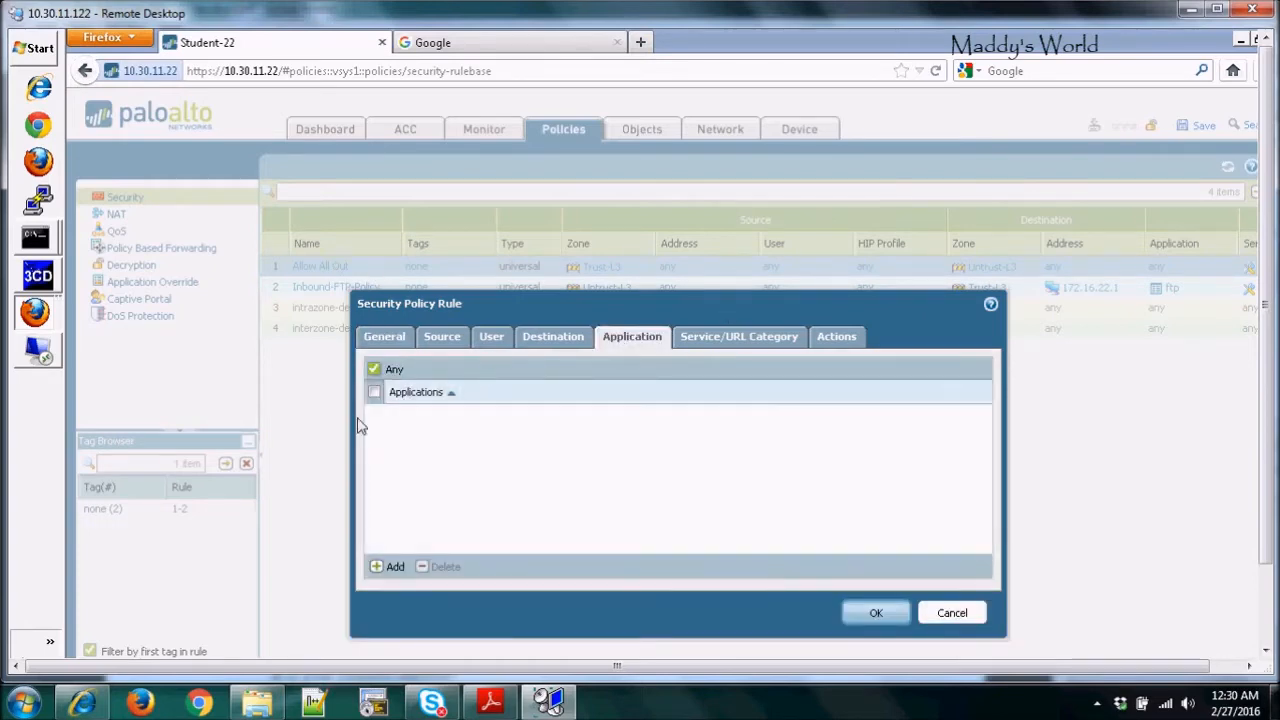
{"action": "left_click", "coordinate": [378, 568]}
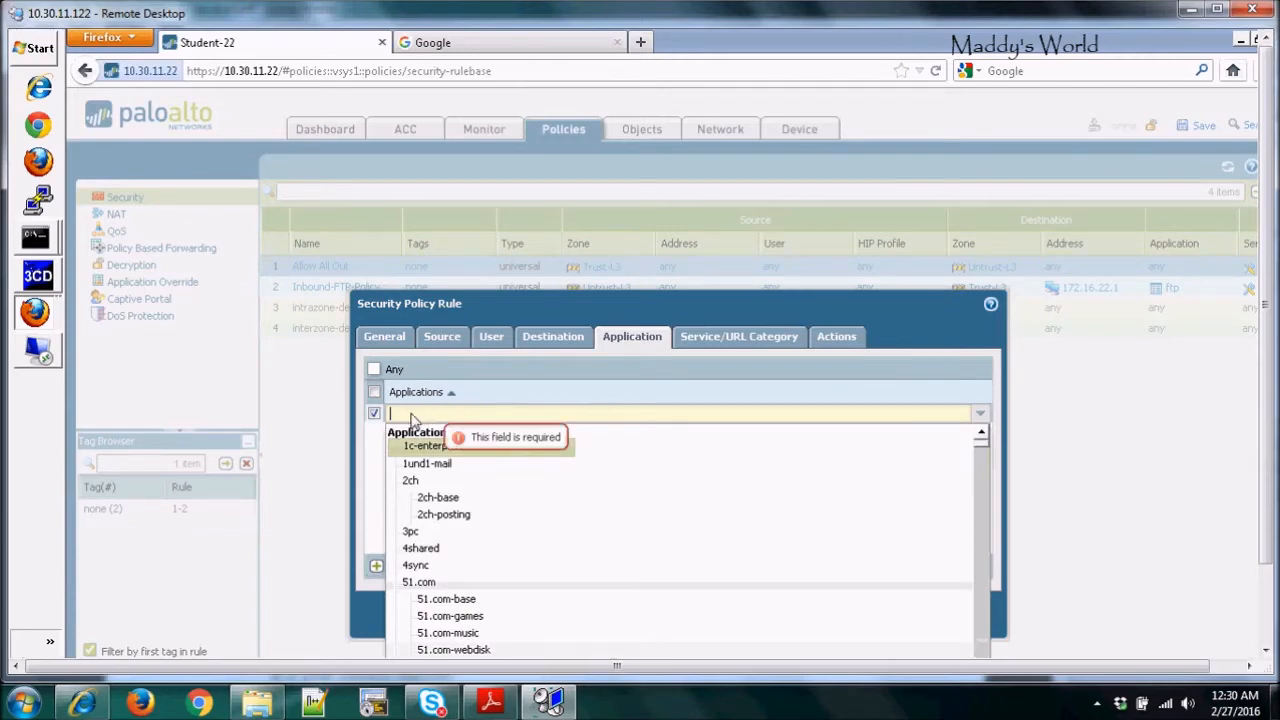
{"action": "type", "text": "faceb"}
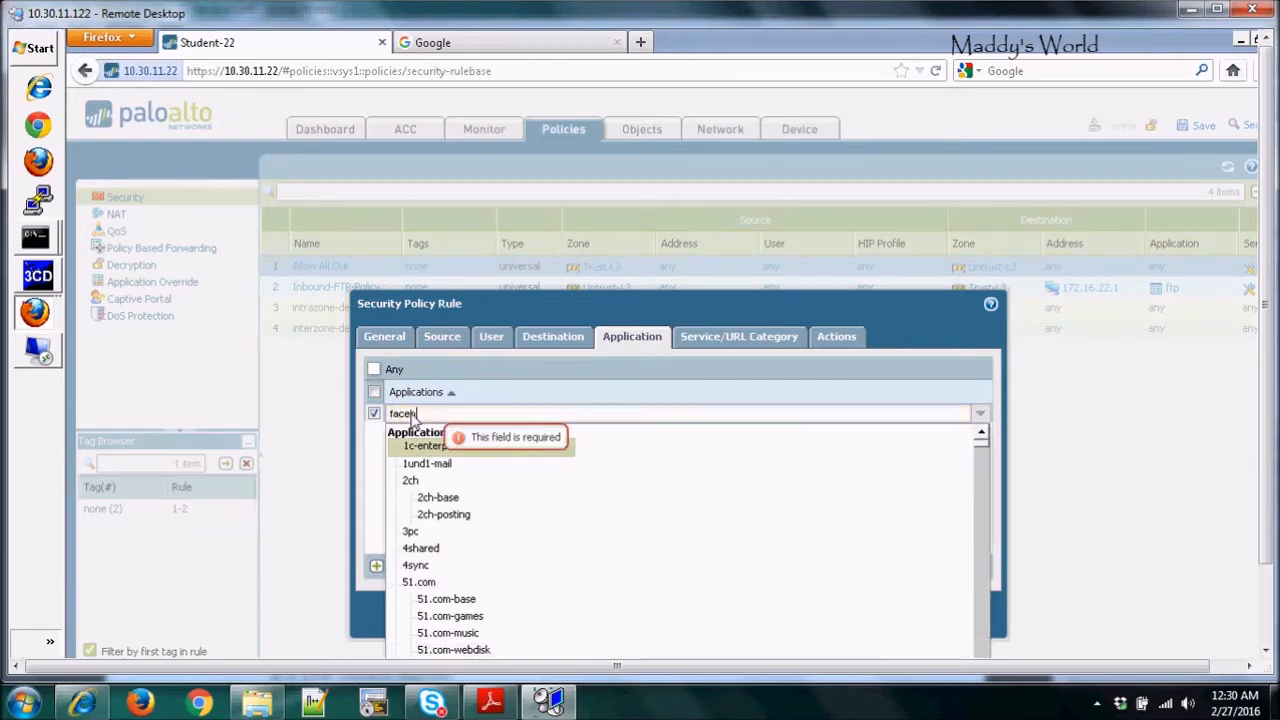
{"action": "type", "text": "oo"}
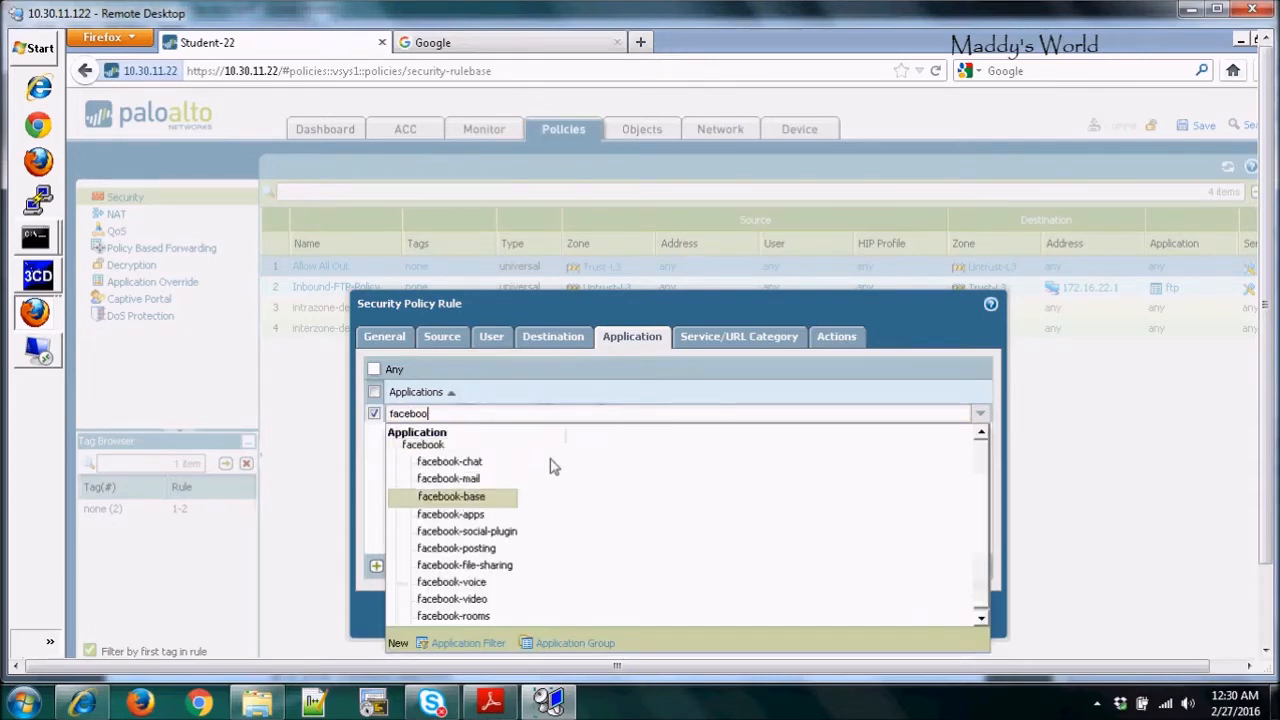
{"action": "left_click", "coordinate": [463, 463]}
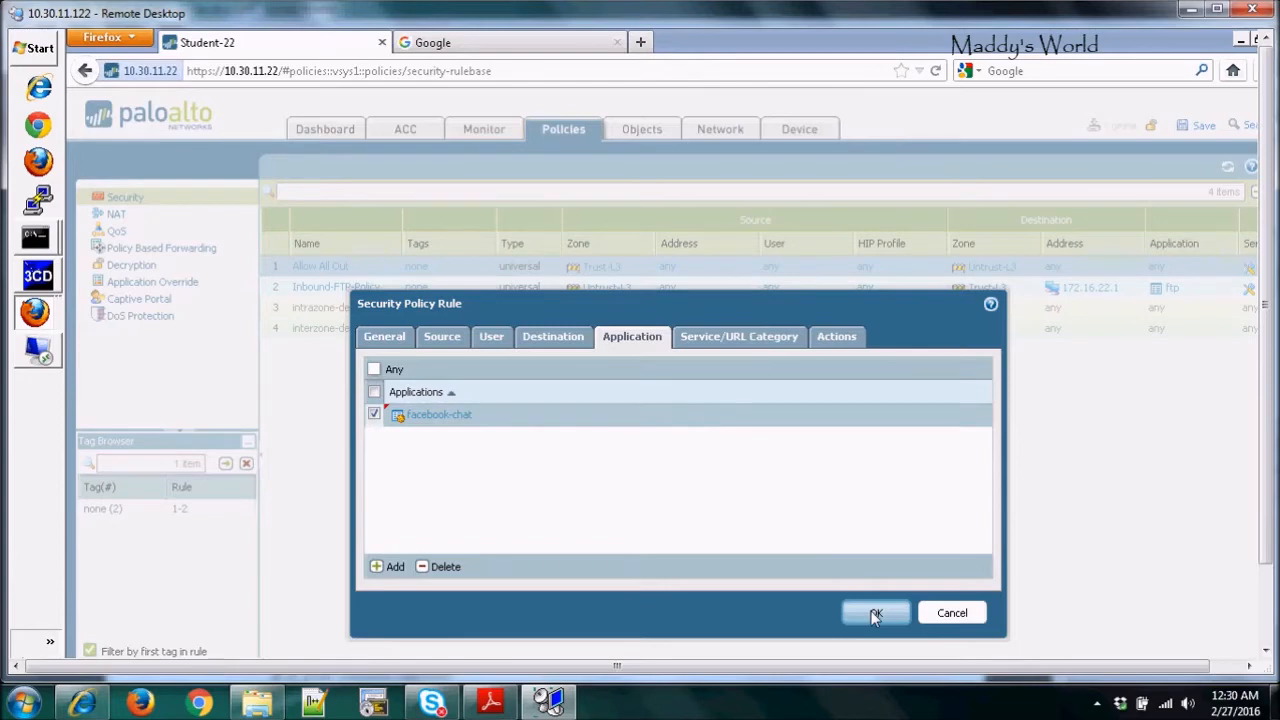
{"action": "left_click", "coordinate": [953, 613]}
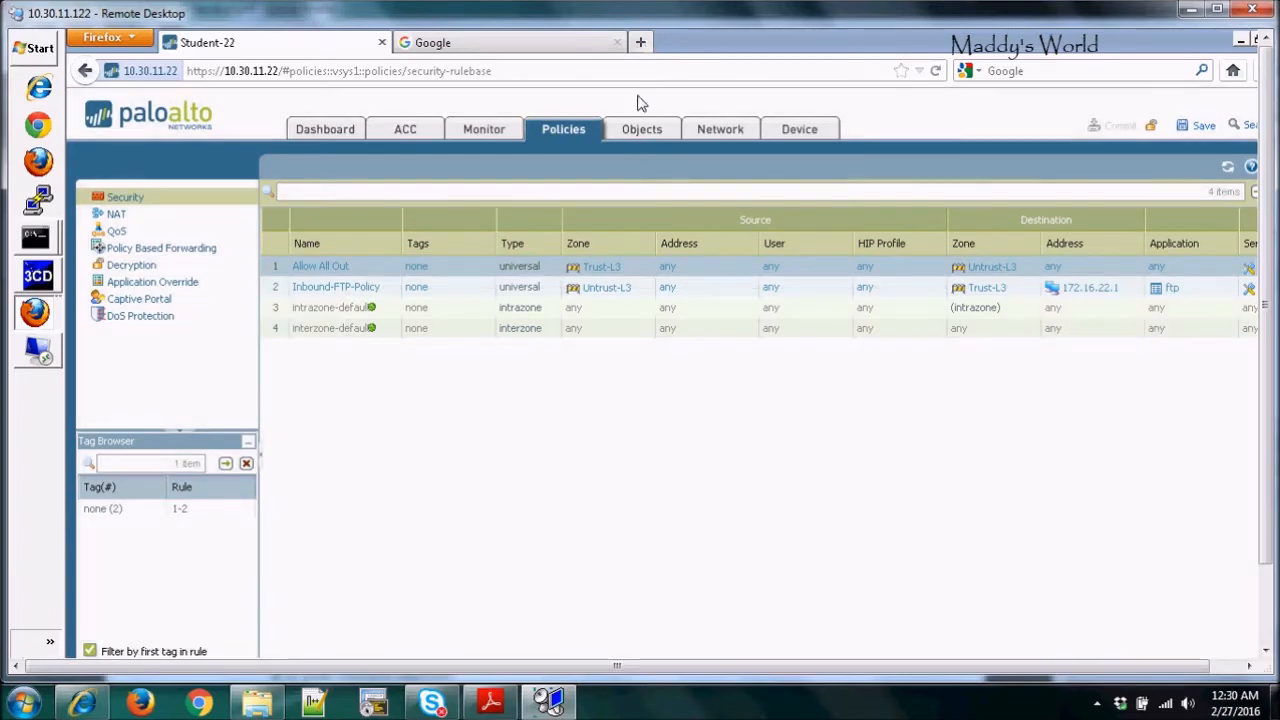
{"action": "left_click", "coordinate": [637, 133]}
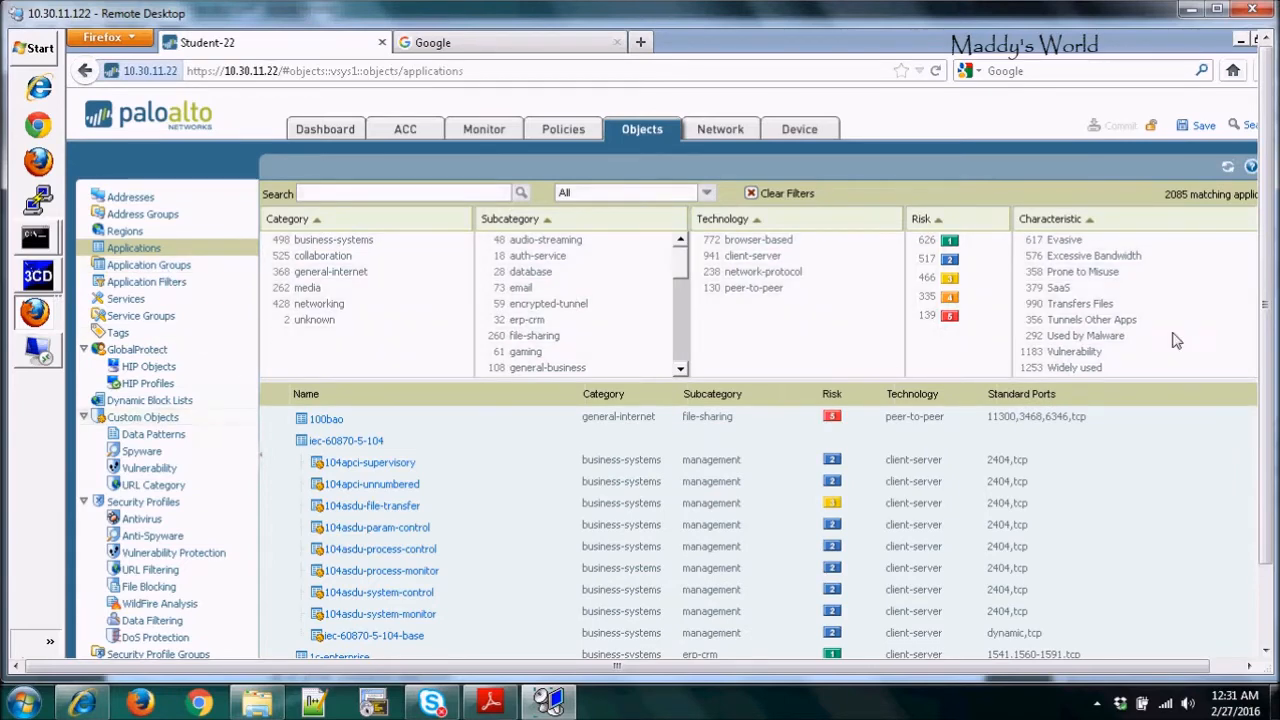
Go to the empty Application Groups list under Objects, briefly checking the Services list along the way
{"action": "mouse_move", "coordinate": [1266, 327]}
{"action": "left_mouse_down"}
{"action": "mouse_move", "coordinate": [1267, 384]}
{"action": "mouse_move", "coordinate": [1266, 331]}
{"action": "left_mouse_up"}
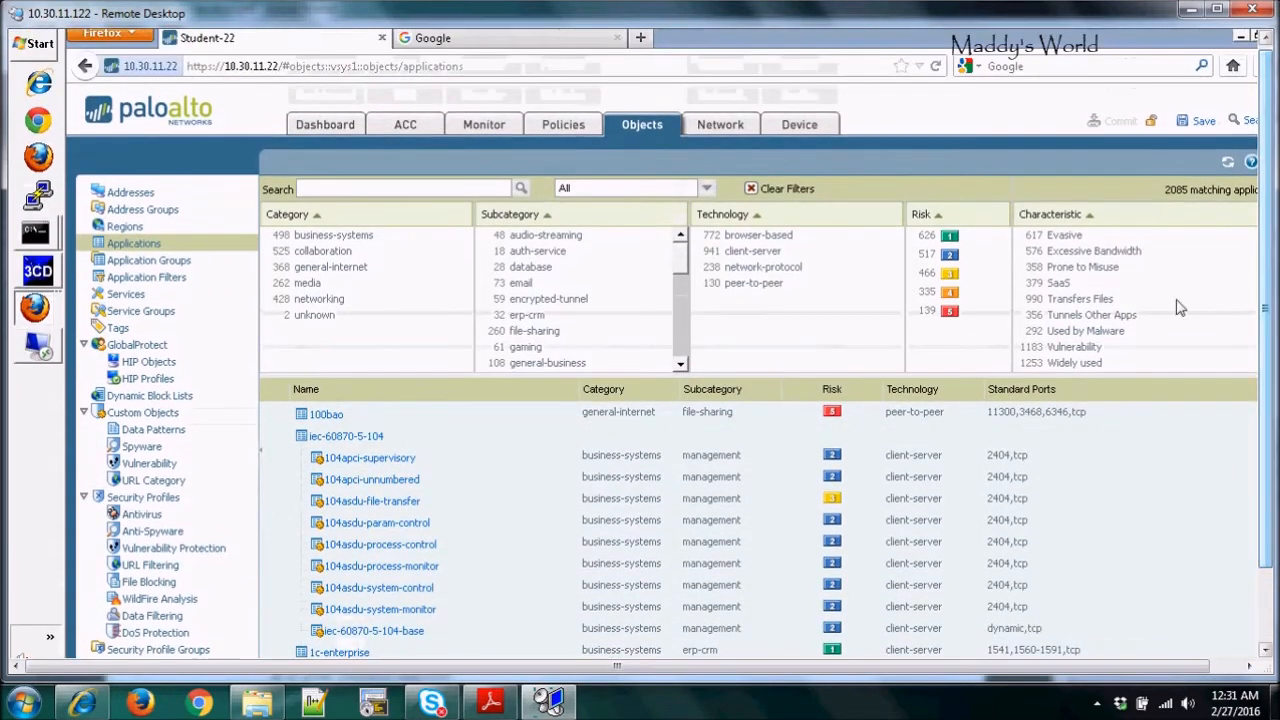
{"action": "left_click", "coordinate": [150, 261]}
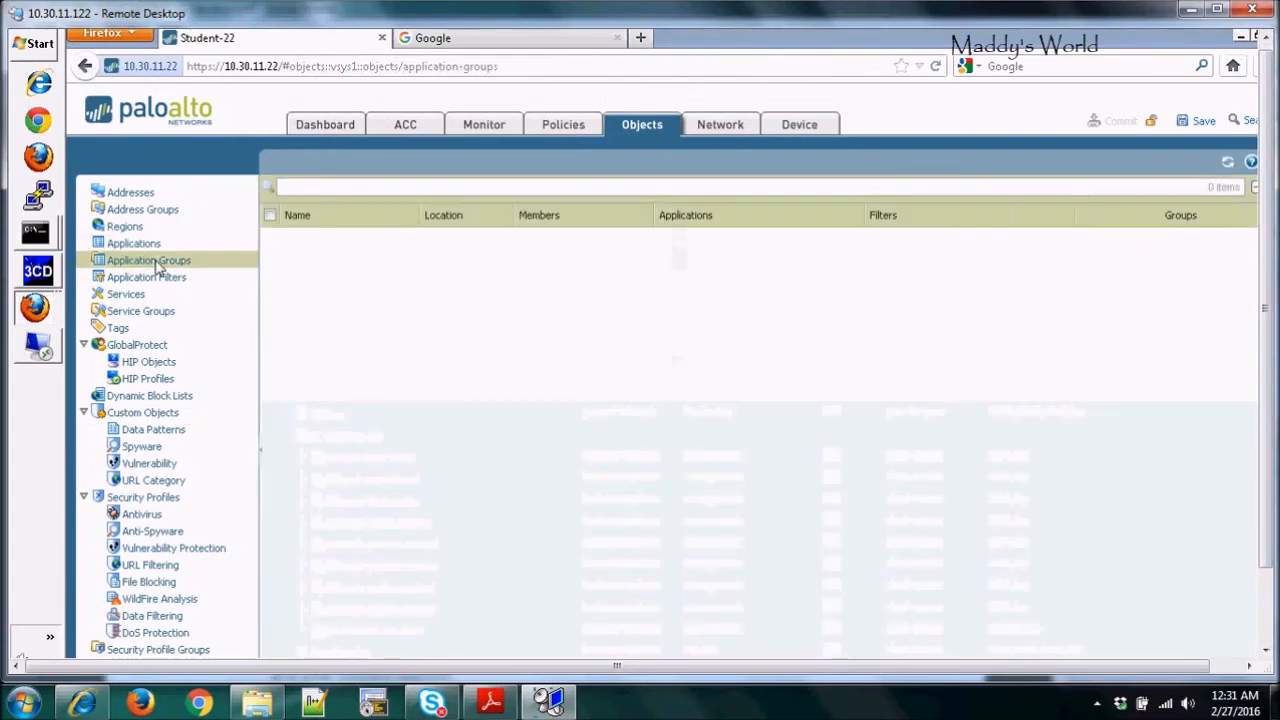
{"action": "left_click_drag", "start_coordinate": [1266, 298], "coordinate": [1268, 330]}
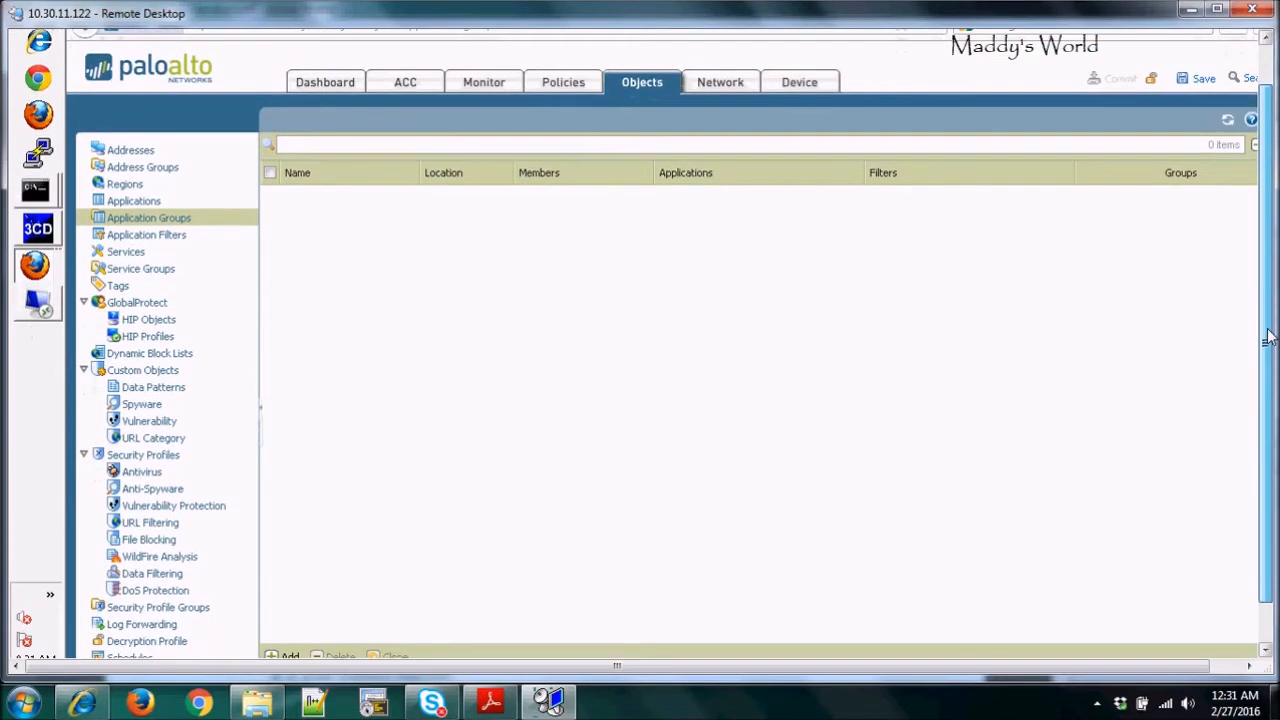
{"action": "left_click_drag", "start_coordinate": [1268, 330], "coordinate": [1268, 350]}
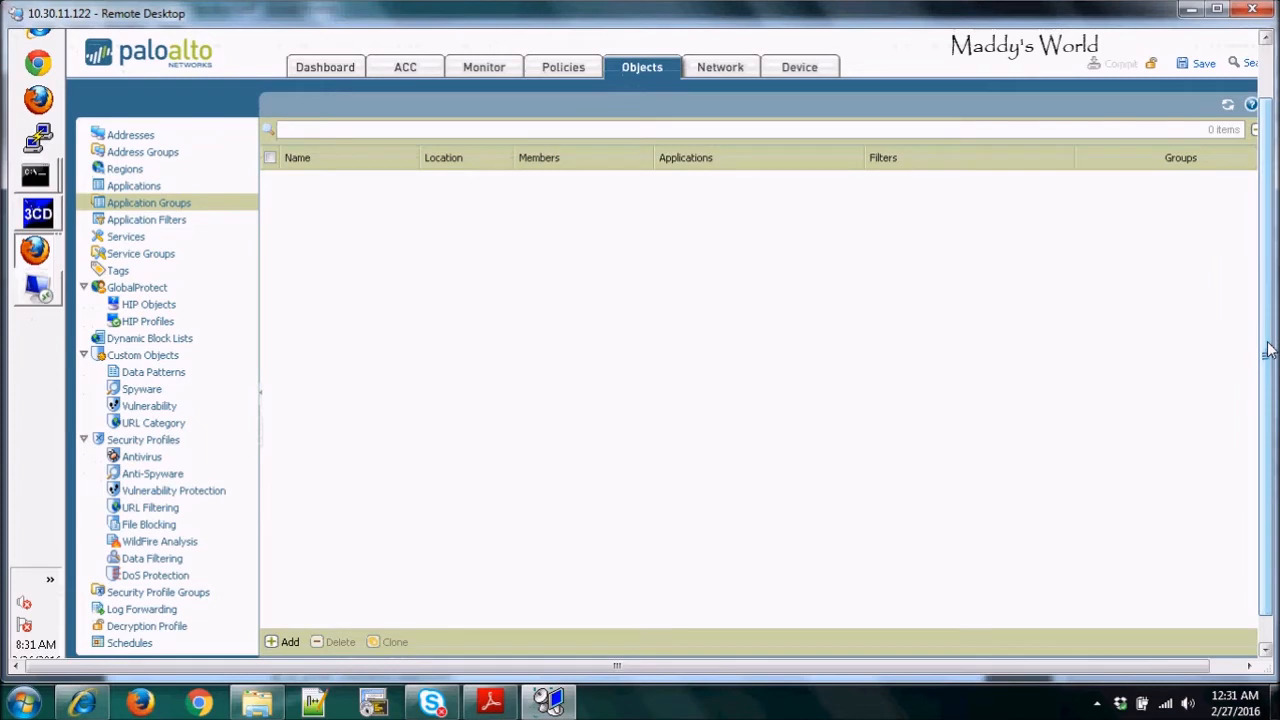
{"action": "left_click_drag", "start_coordinate": [1268, 350], "coordinate": [1268, 318]}
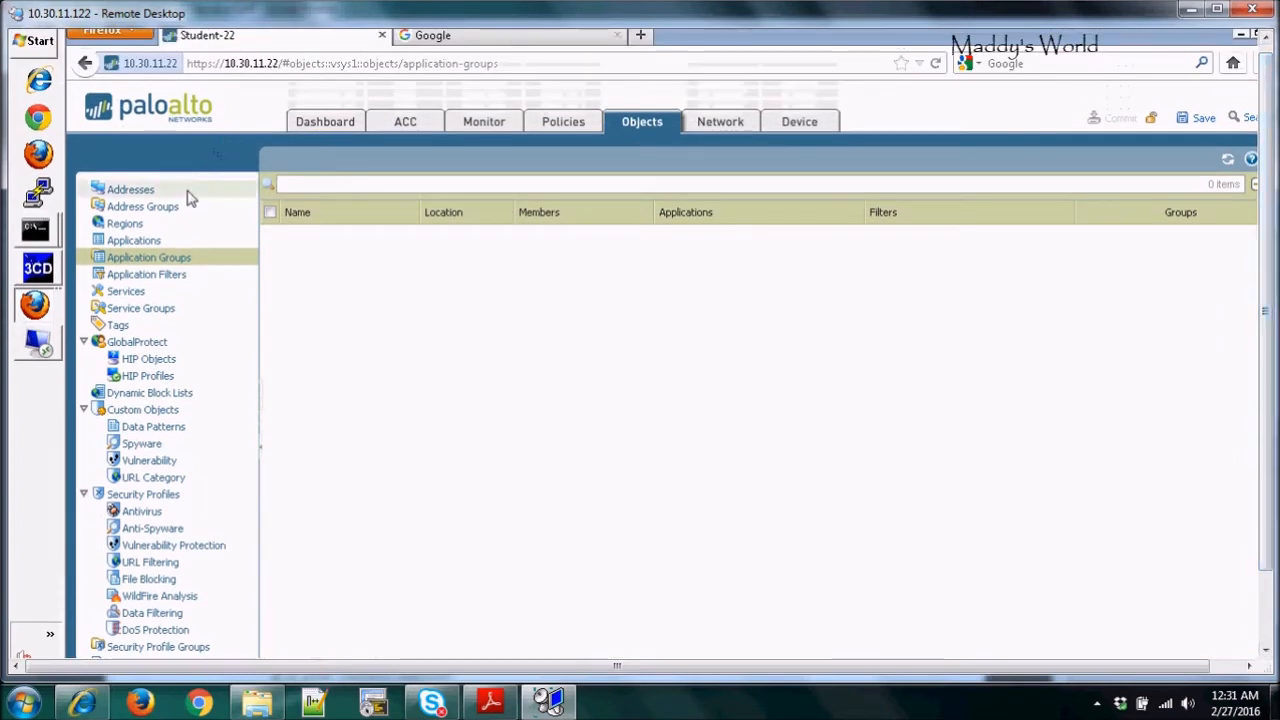
{"action": "left_click", "coordinate": [128, 292]}
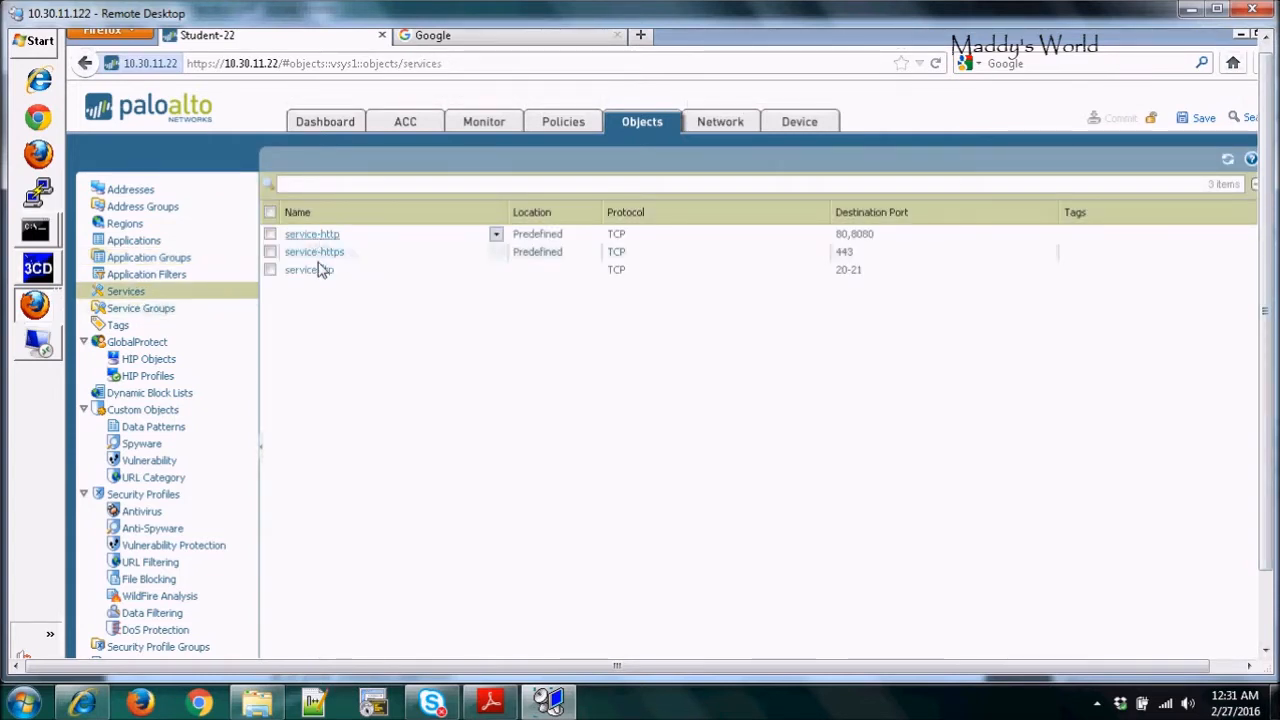
{"action": "left_click", "coordinate": [155, 262]}
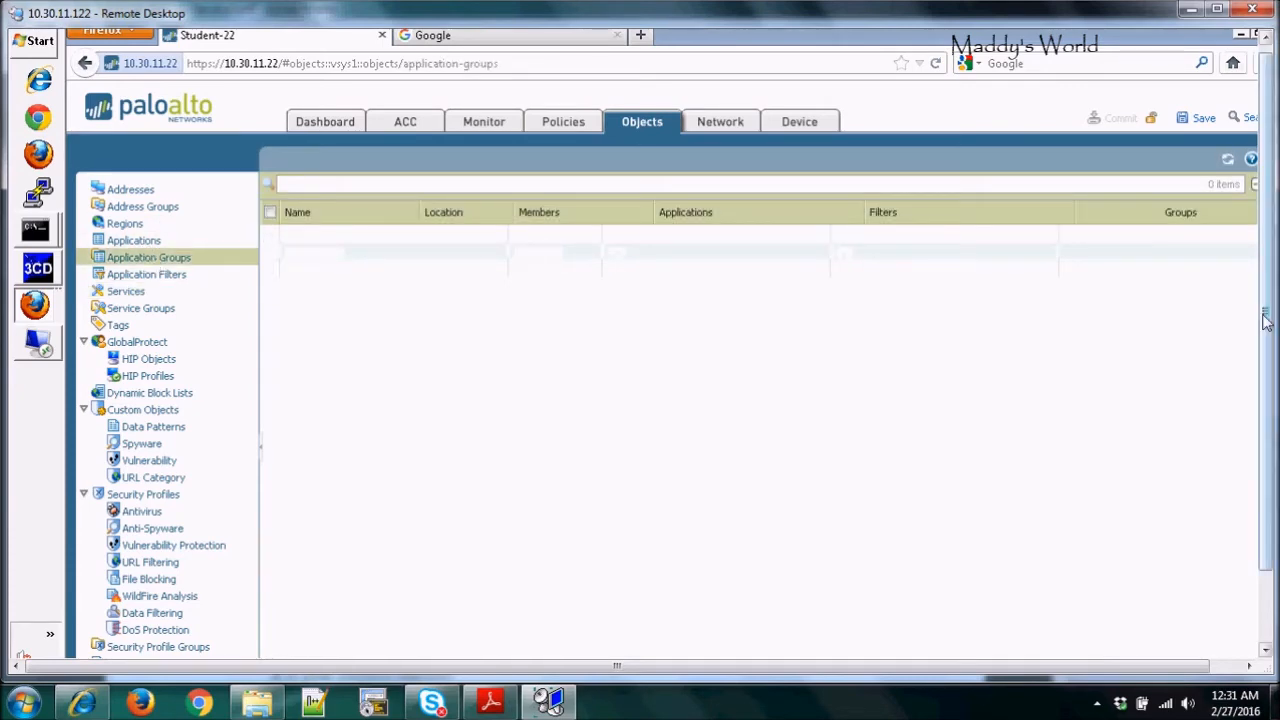
{"action": "left_click_drag", "start_coordinate": [1266, 317], "coordinate": [1262, 397]}
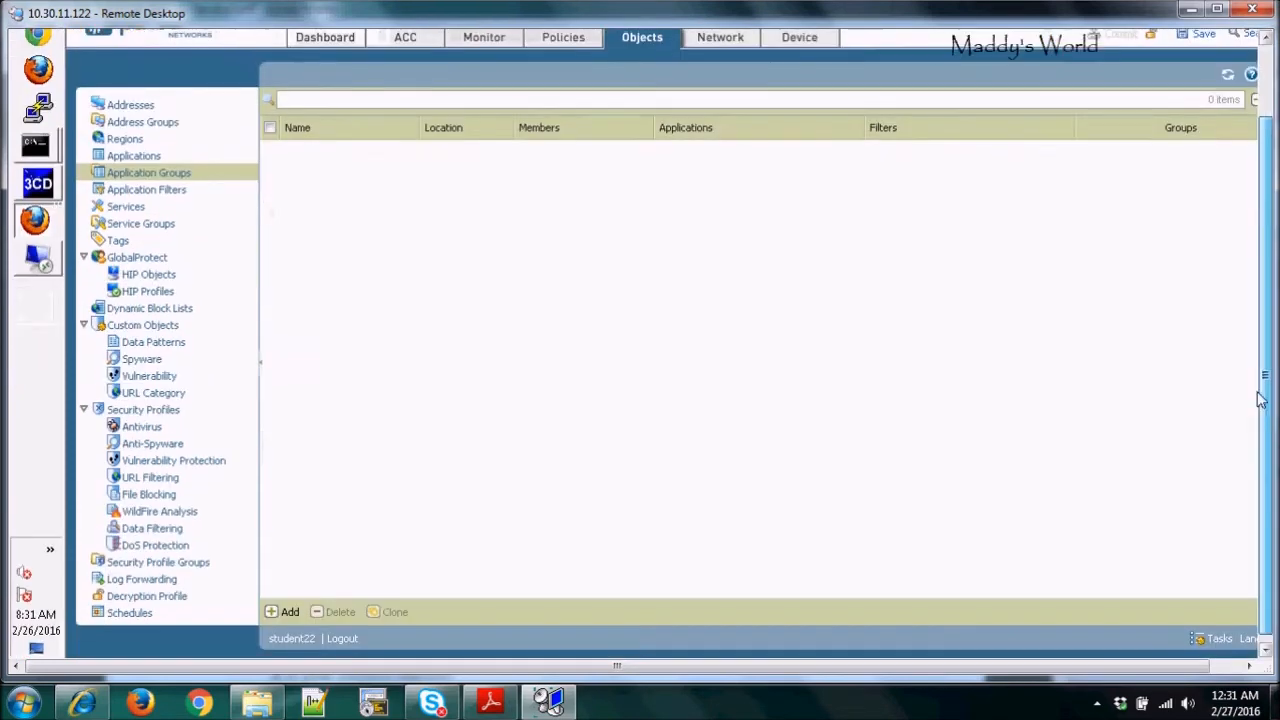
Start a new application group and open its application list, then cancel without saving
{"action": "left_click", "coordinate": [278, 612]}
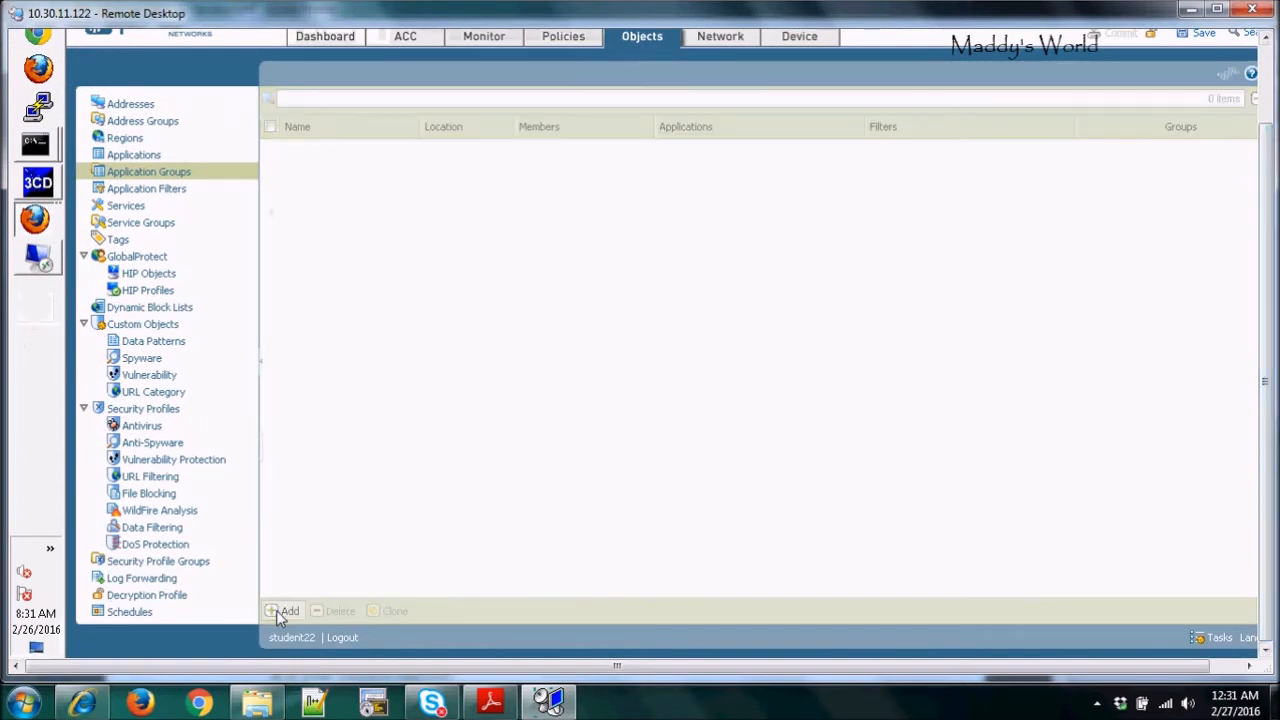
{"action": "left_click", "coordinate": [284, 611]}
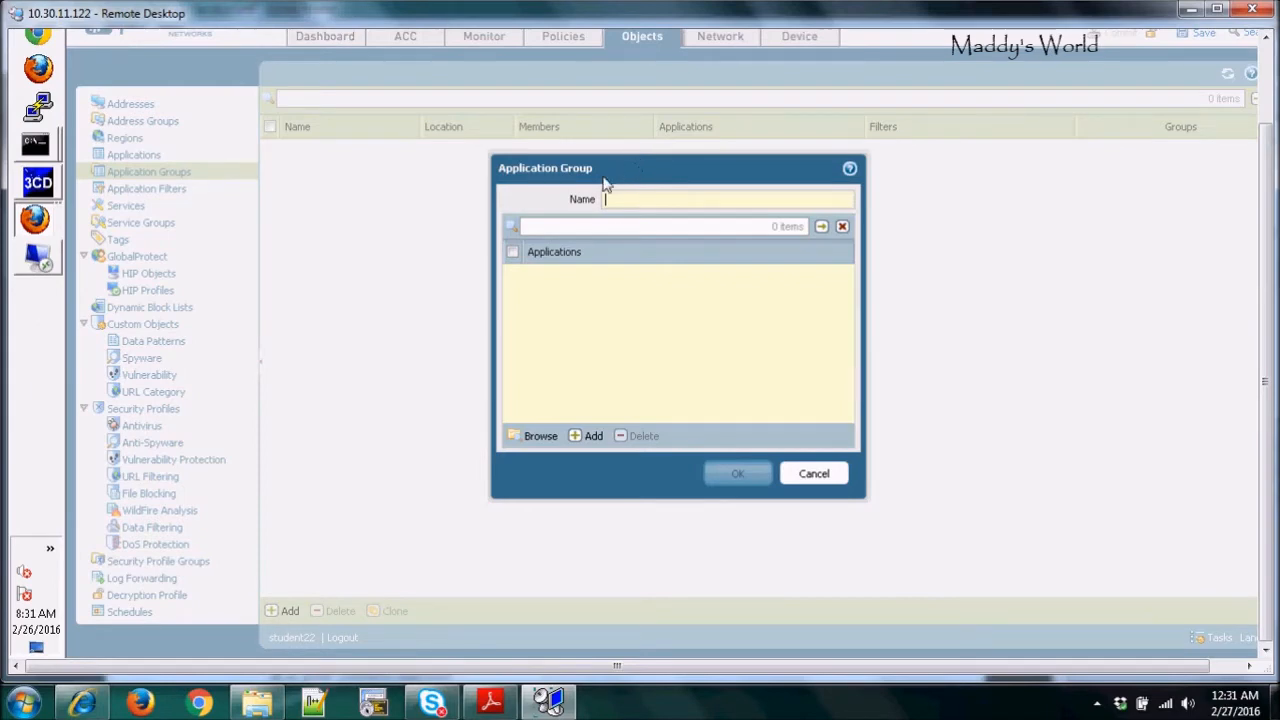
{"action": "left_click_drag", "start_coordinate": [631, 172], "coordinate": [594, 184]}
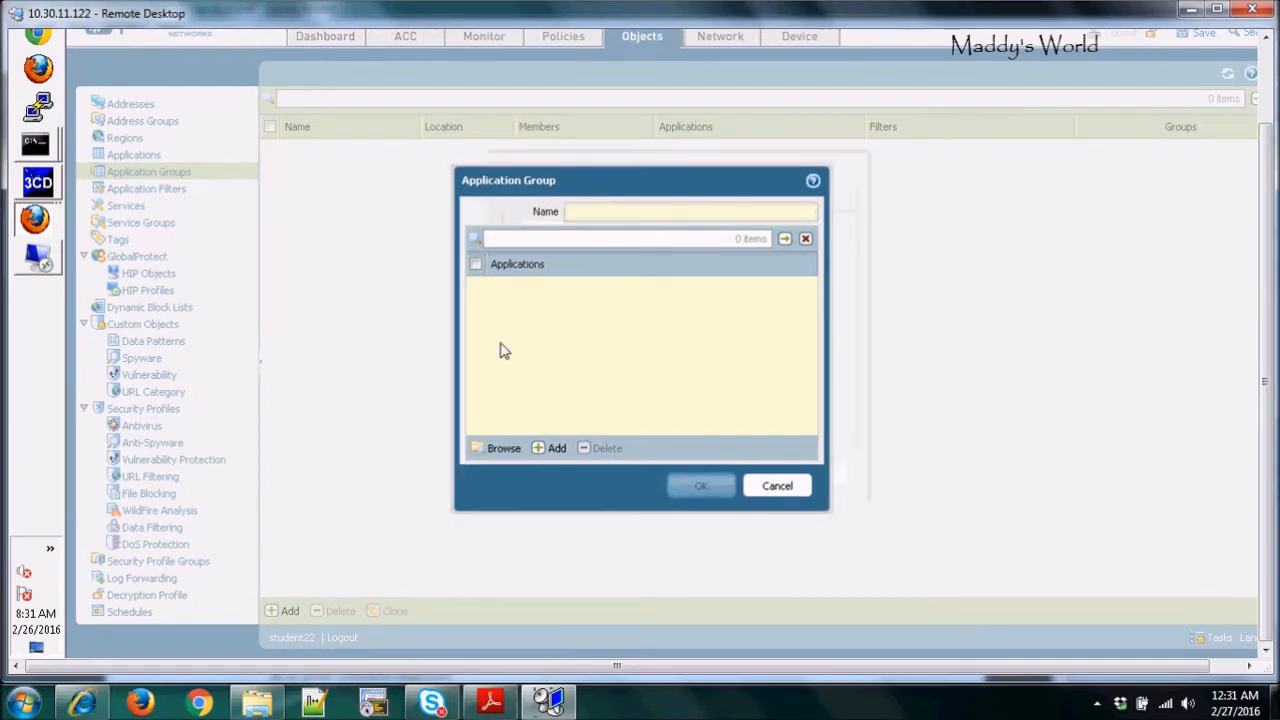
{"action": "left_click", "coordinate": [552, 448]}
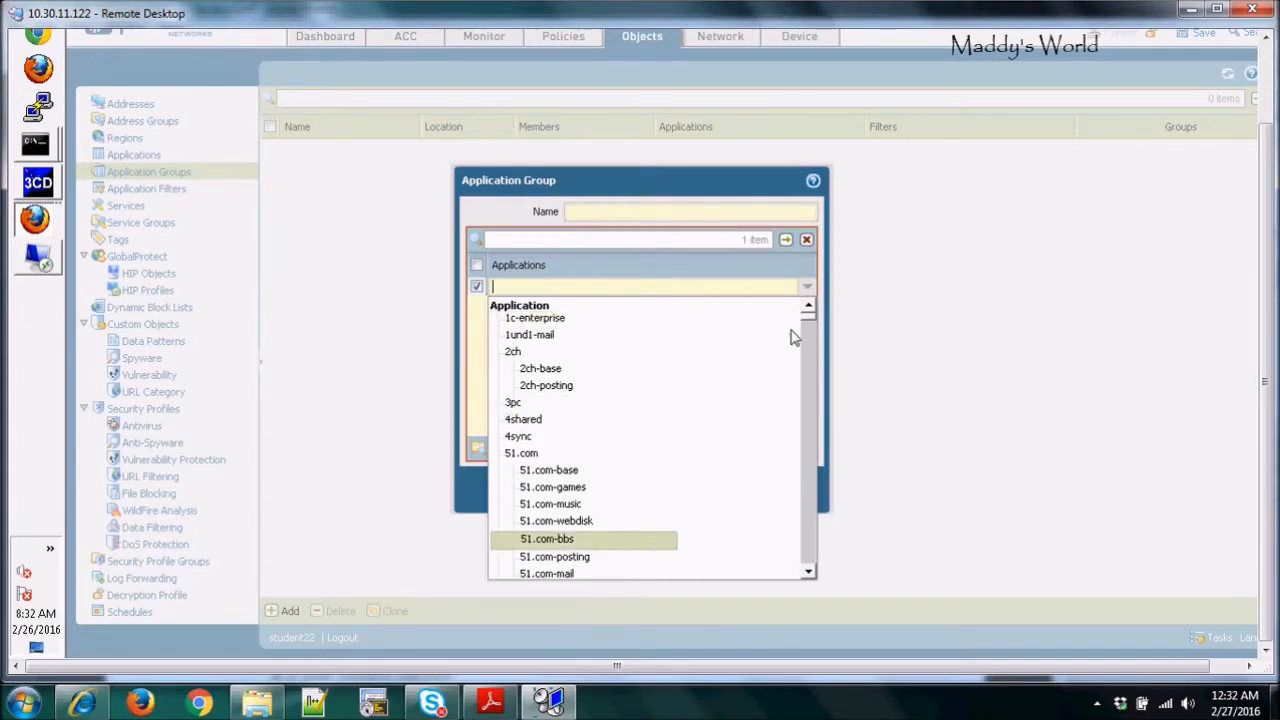
{"action": "left_click_drag", "start_coordinate": [810, 320], "coordinate": [808, 441]}
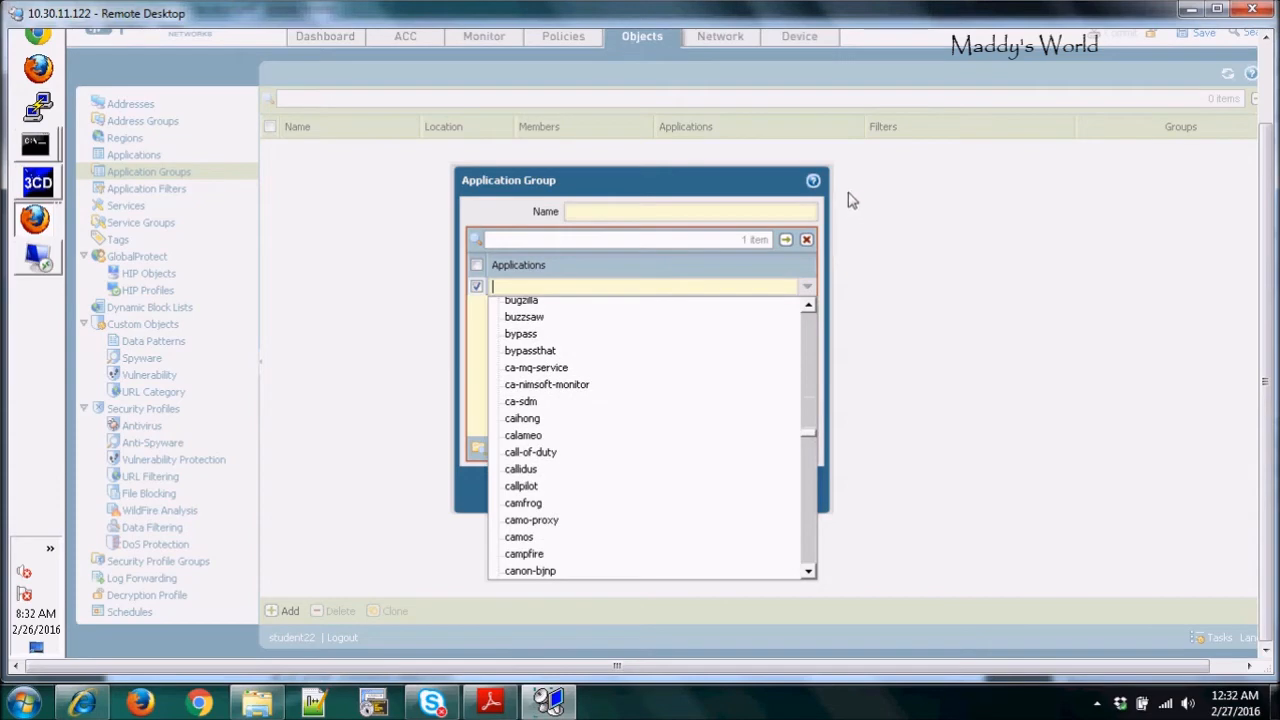
{"action": "left_click", "coordinate": [865, 386]}
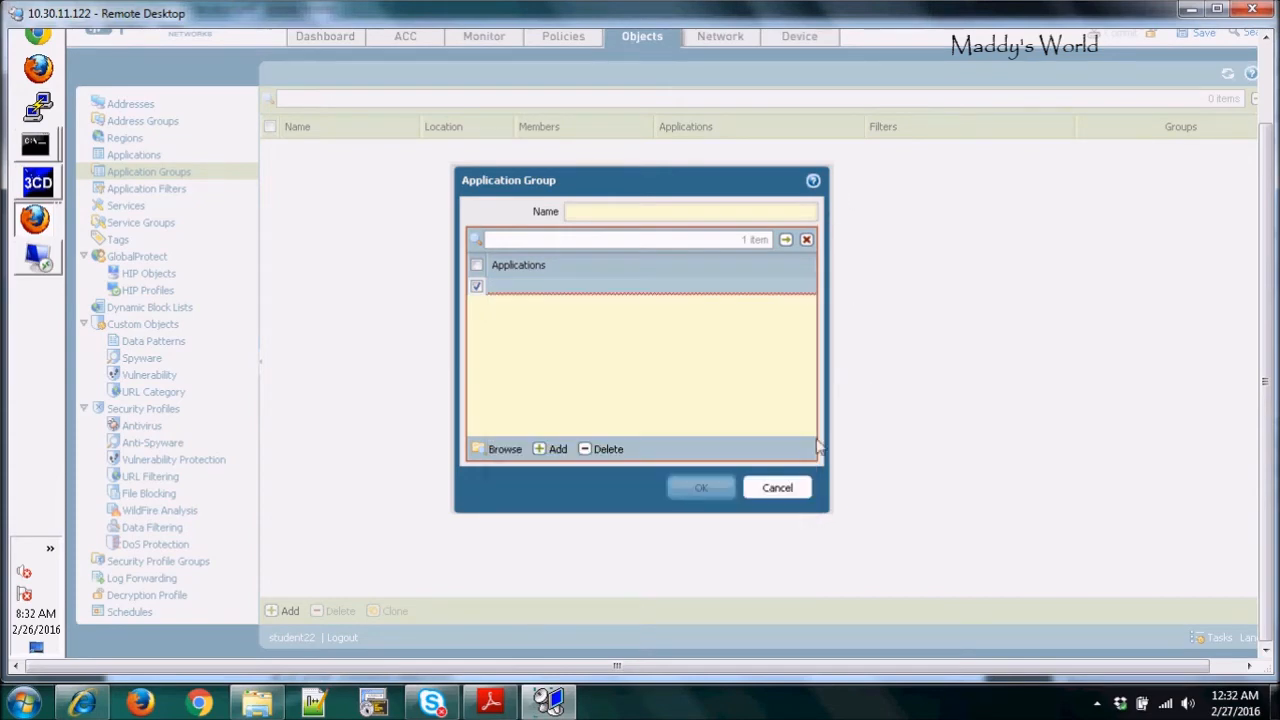
{"action": "left_click", "coordinate": [777, 488]}
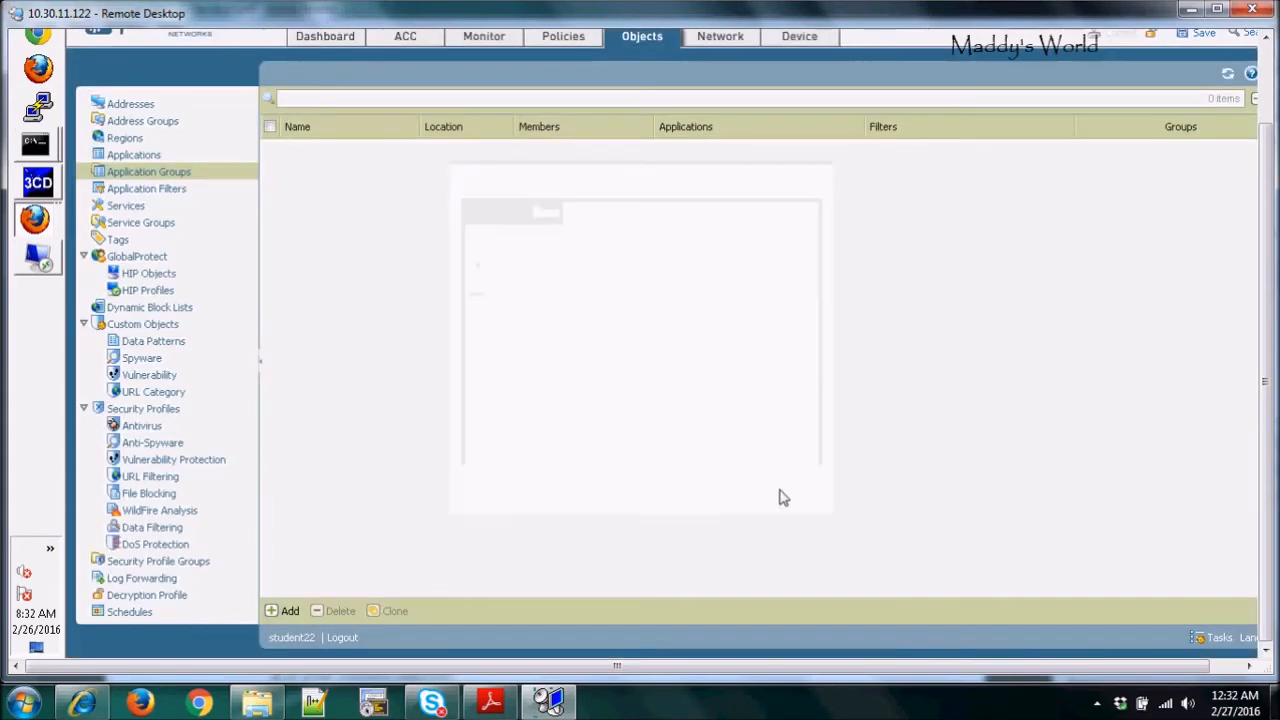
Filter Applications by 'facebook' and view facebook-apps details: social-networking, tcp/80,443, depends on facebook-base
{"action": "left_click", "coordinate": [138, 158]}
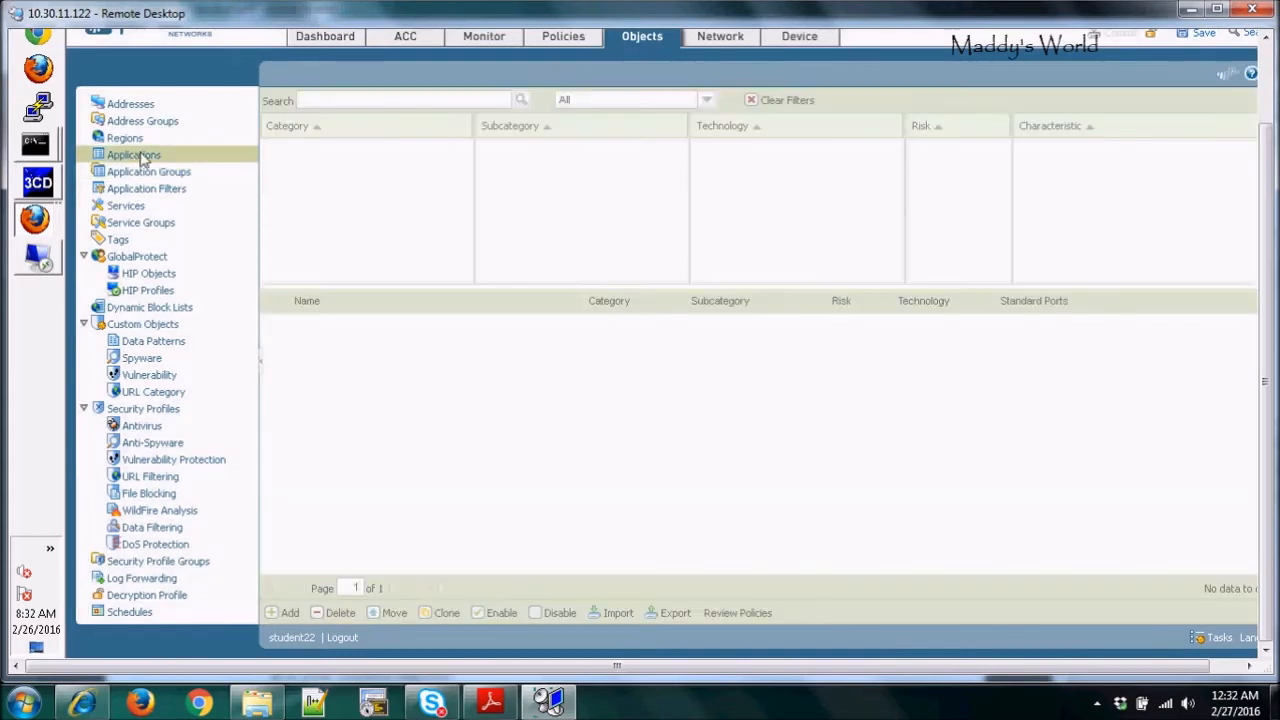
{"action": "left_click", "coordinate": [320, 103]}
{"action": "type", "text": "facebook"}
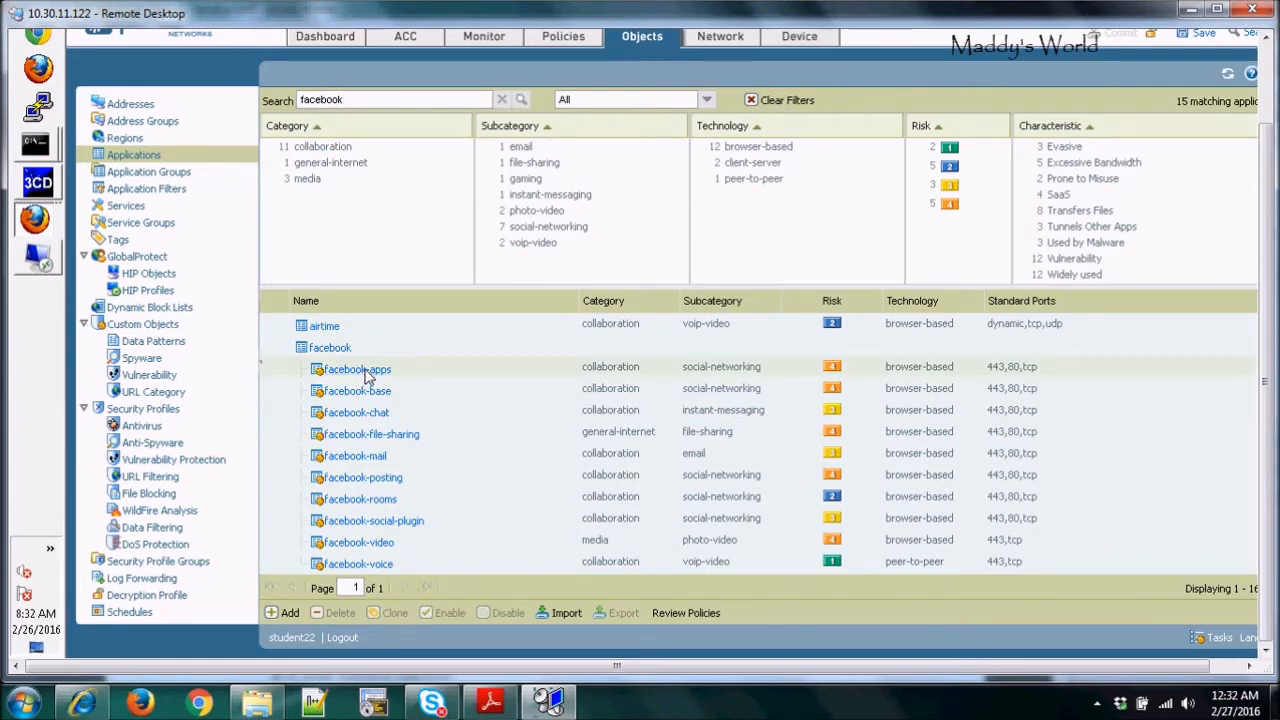
{"action": "left_click", "coordinate": [365, 370]}
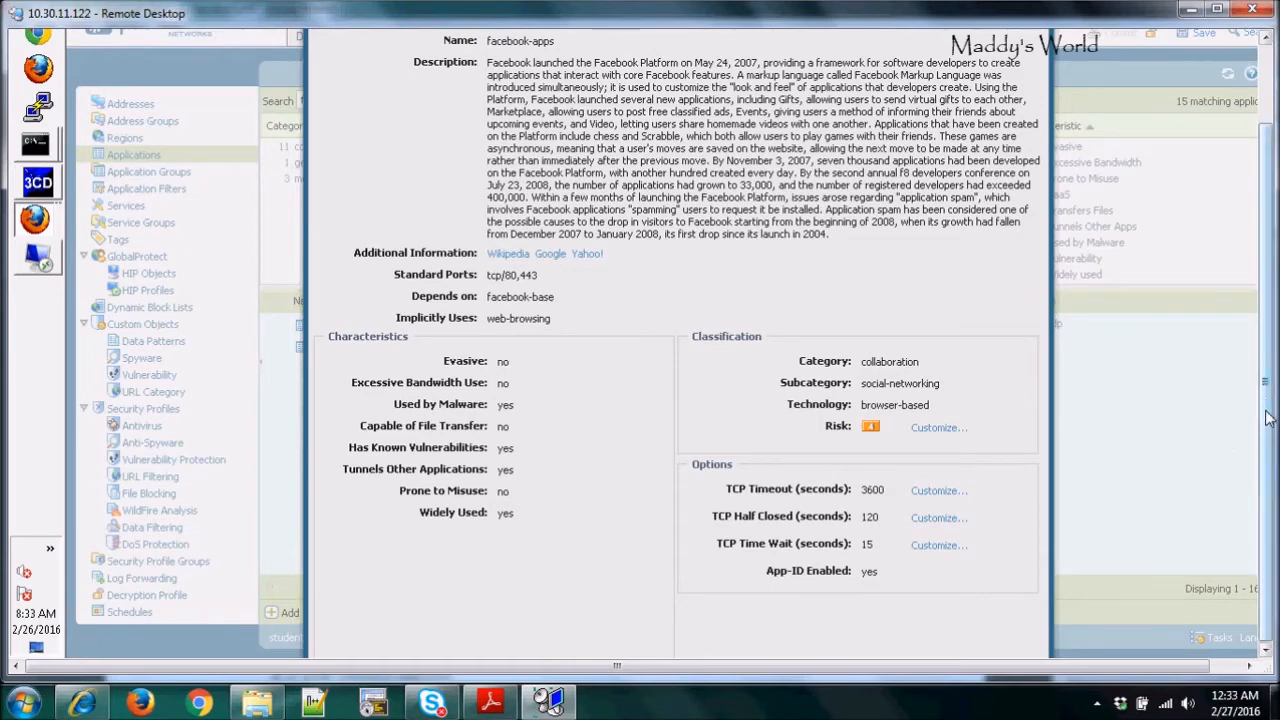
{"action": "left_click_drag", "start_coordinate": [1265, 421], "coordinate": [1265, 355]}
Maximize the remote session and open the help for the Applications page
{"action": "left_click", "coordinate": [1218, 11]}
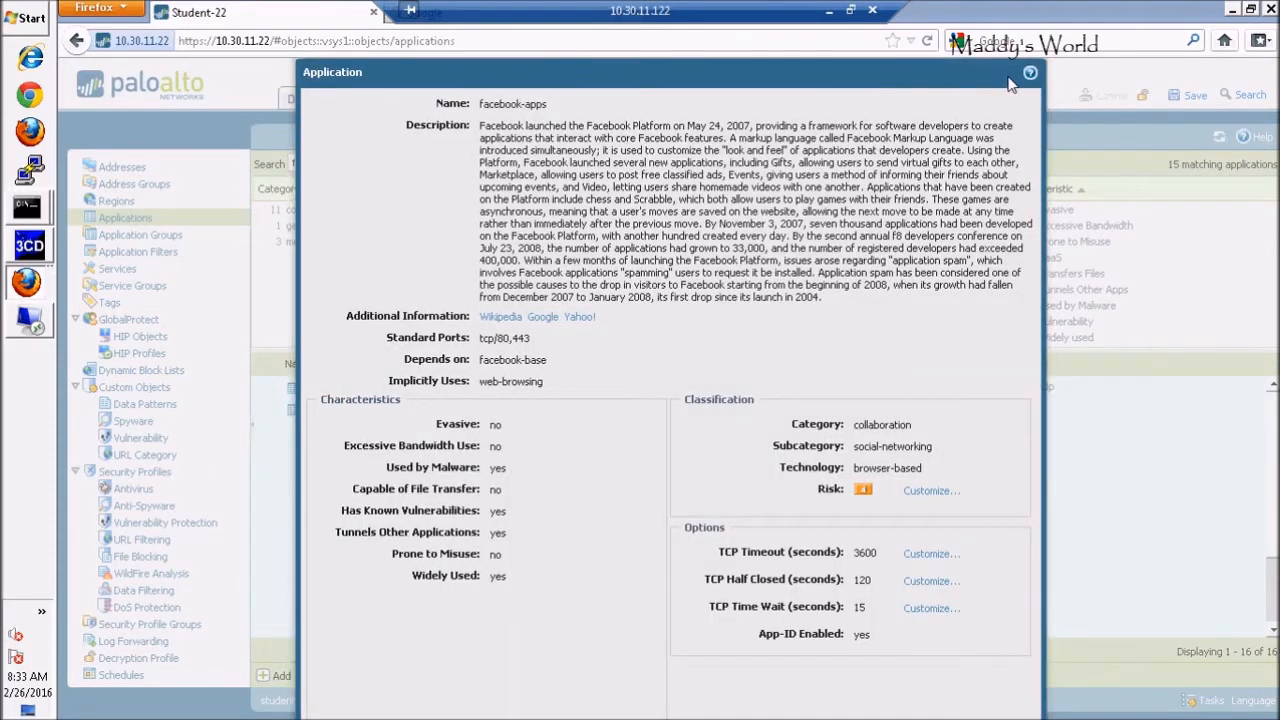
{"action": "left_click_drag", "start_coordinate": [941, 76], "coordinate": [996, 76]}
{"action": "left_click", "coordinate": [1086, 78]}
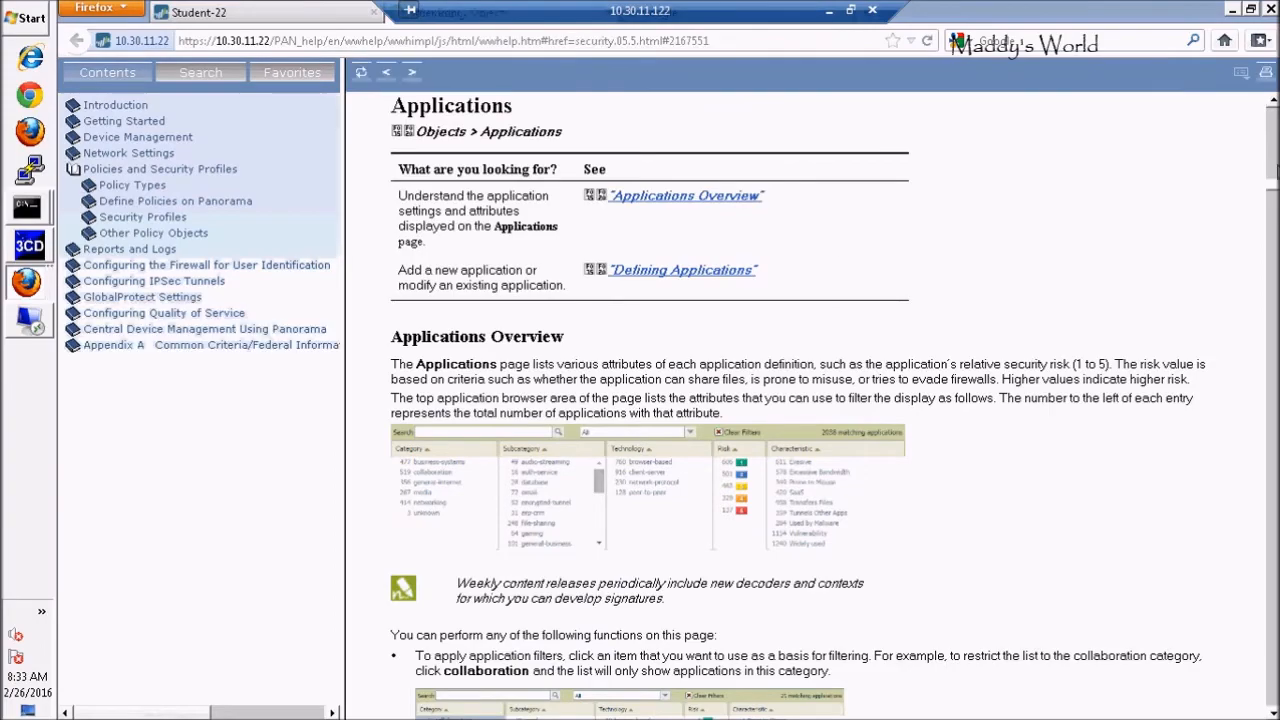
{"action": "mouse_move", "coordinate": [1271, 173]}
{"action": "left_mouse_down"}
{"action": "mouse_move", "coordinate": [1272, 128]}
{"action": "mouse_move", "coordinate": [1272, 182]}
{"action": "left_mouse_up"}
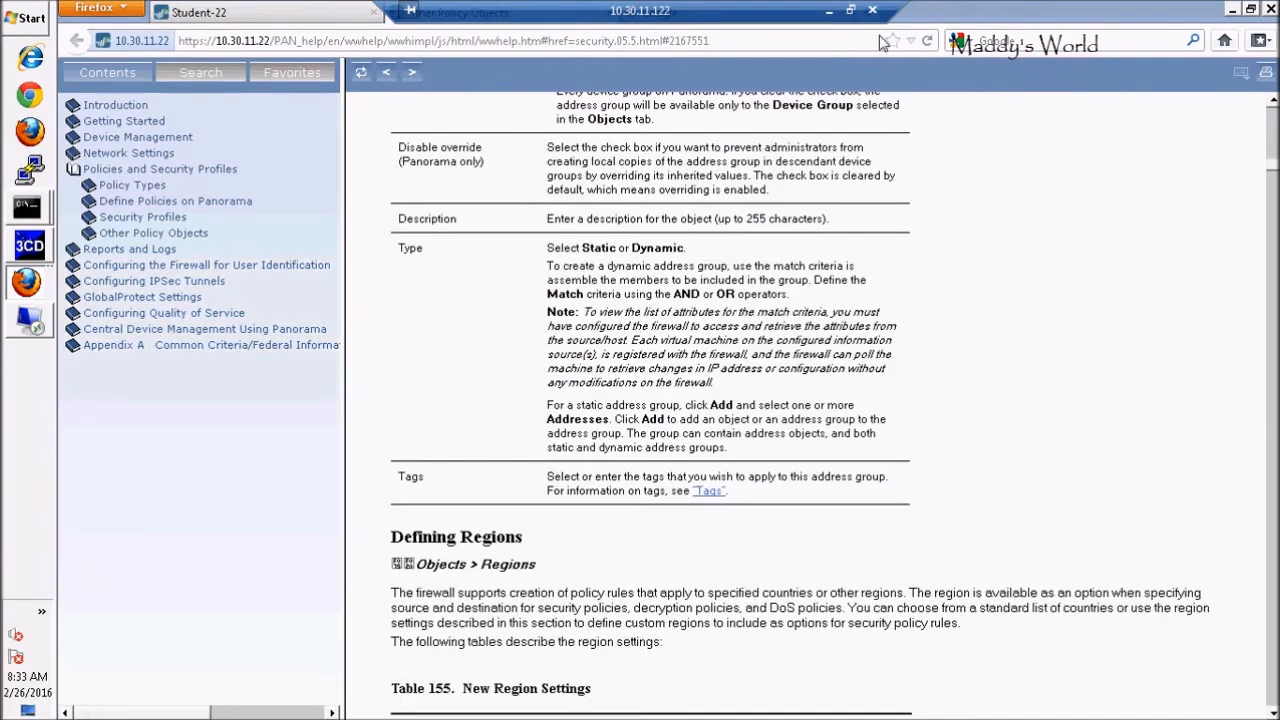
Return to the firewall page, shift the facebook-apps details aside, then switch to the policy objects help
{"action": "left_click", "coordinate": [258, 12]}
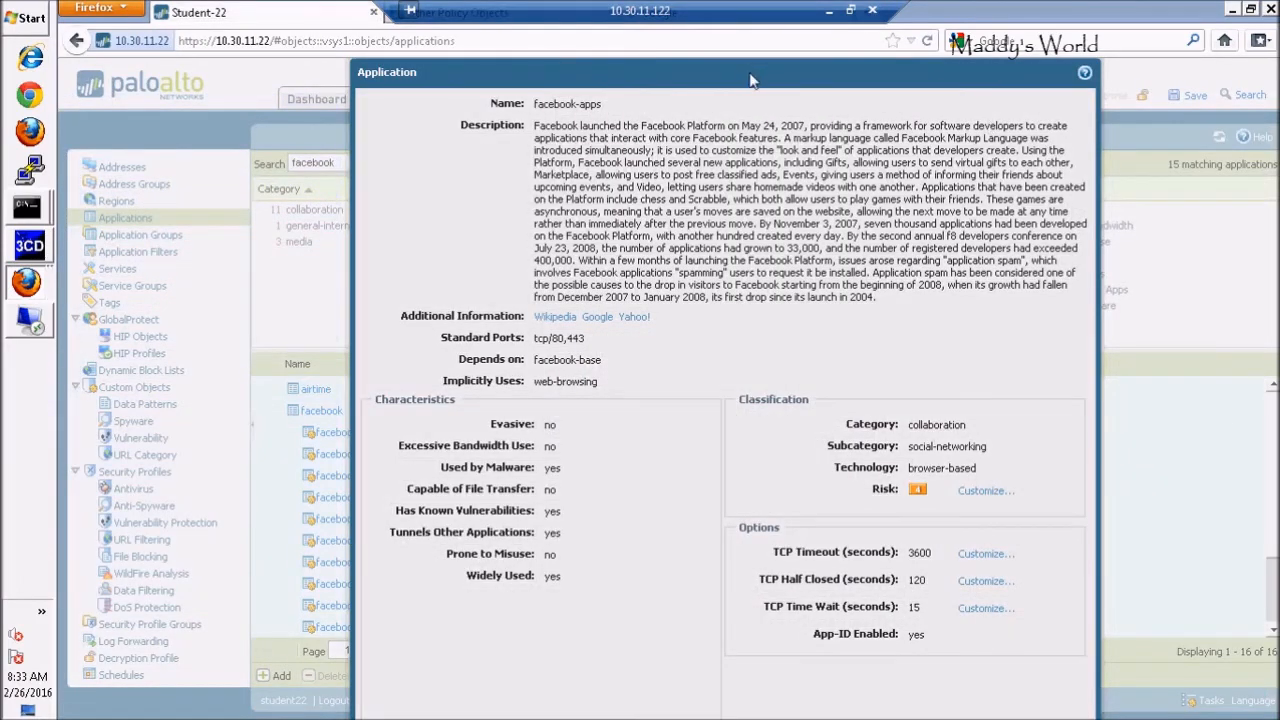
{"action": "left_click_drag", "start_coordinate": [752, 80], "coordinate": [1112, 8]}
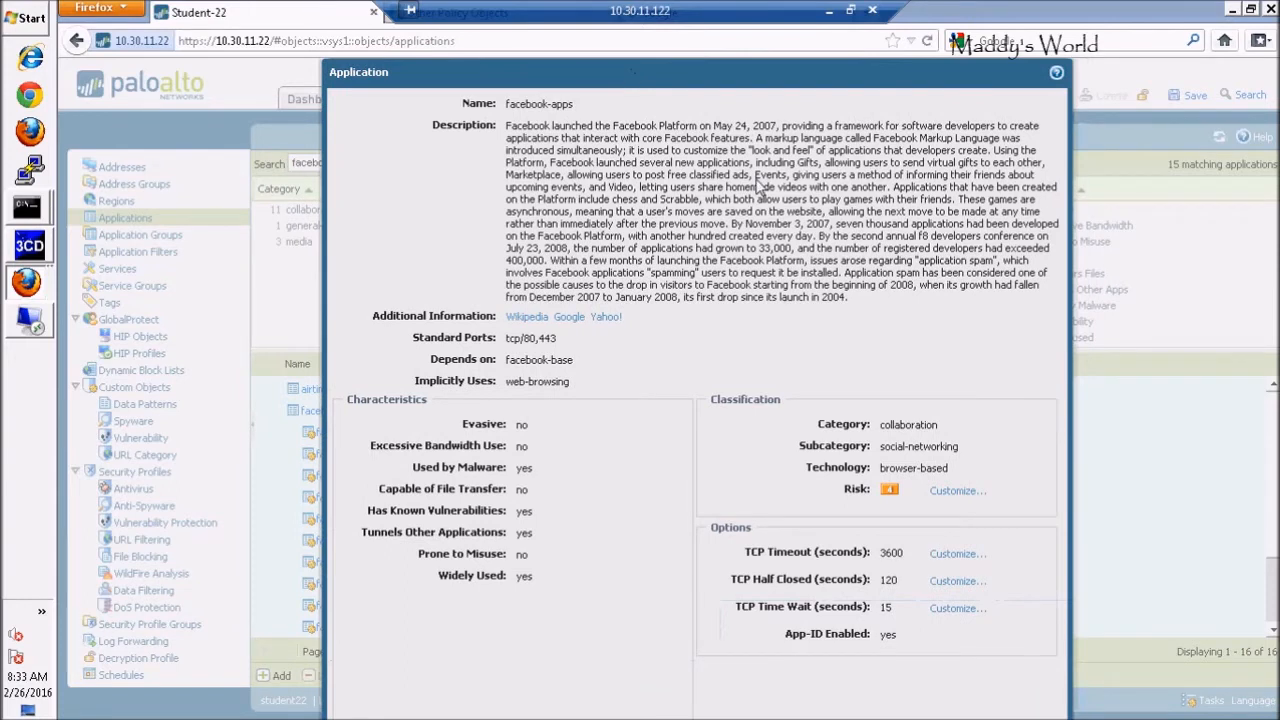
{"action": "left_click", "coordinate": [405, 42]}
{"action": "key", "text": "Return"}
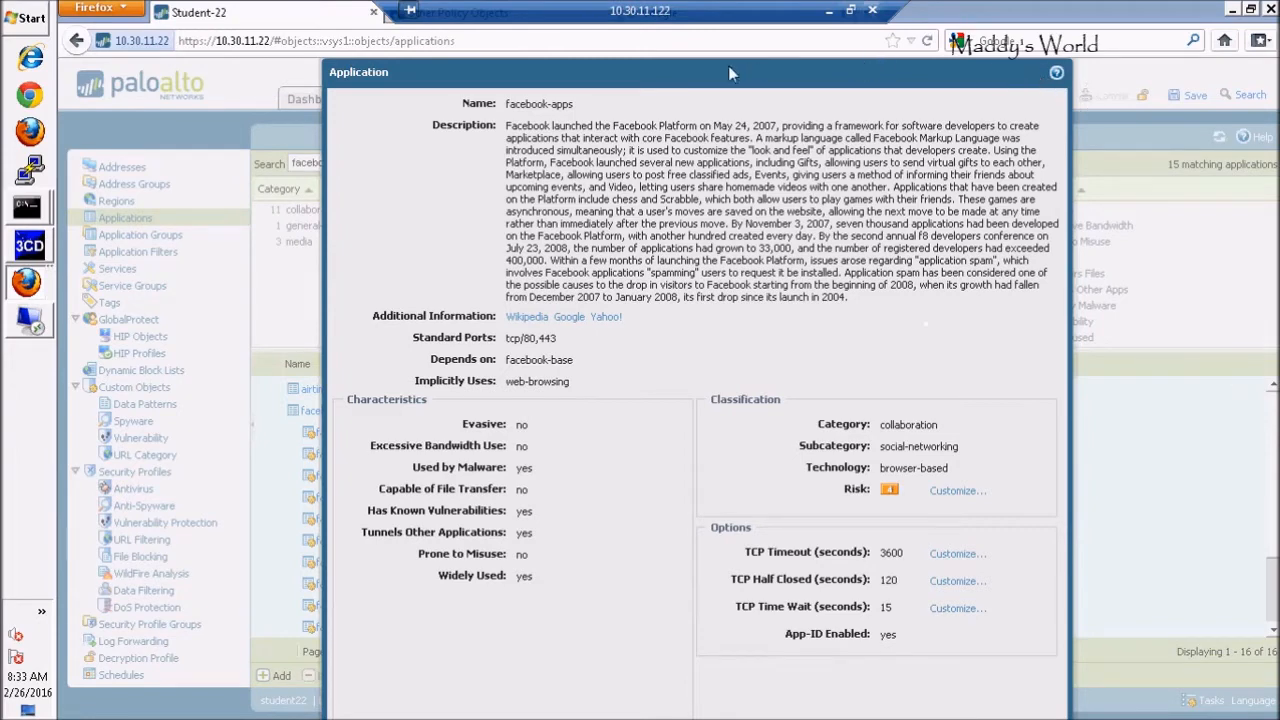
{"action": "left_click_drag", "start_coordinate": [735, 69], "coordinate": [838, 34]}
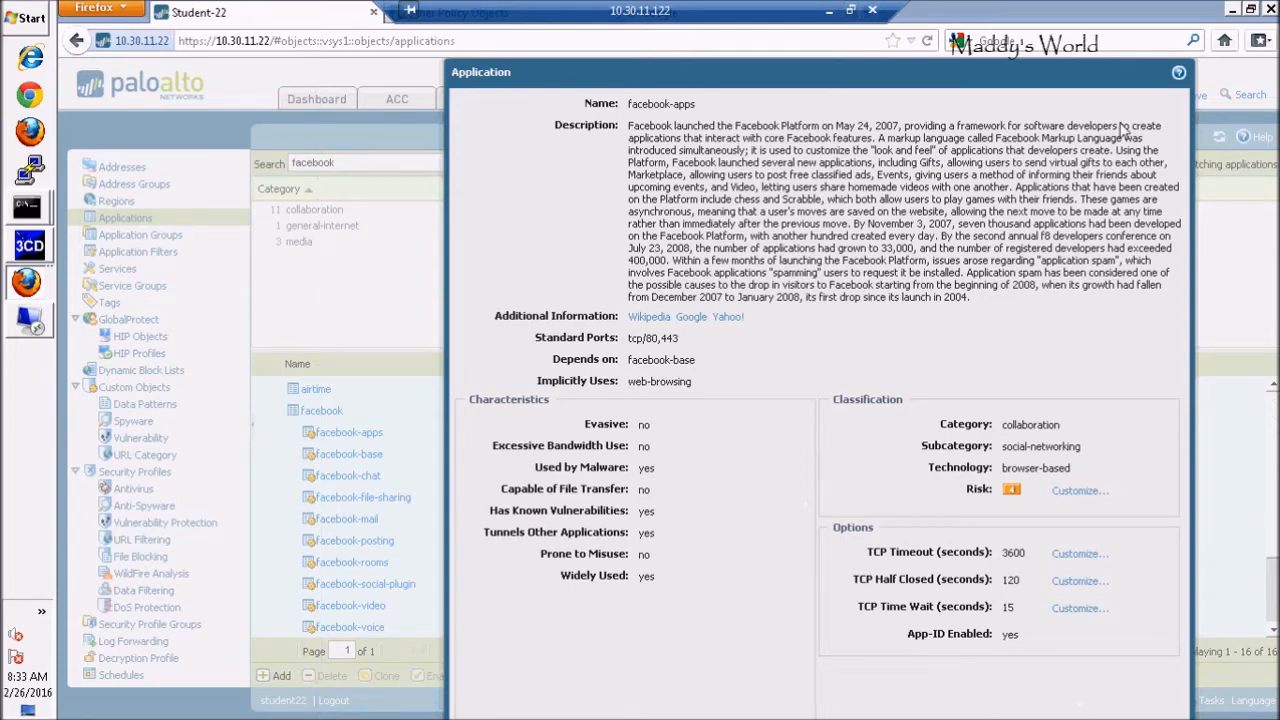
{"action": "left_click_drag", "start_coordinate": [1072, 85], "coordinate": [740, 85]}
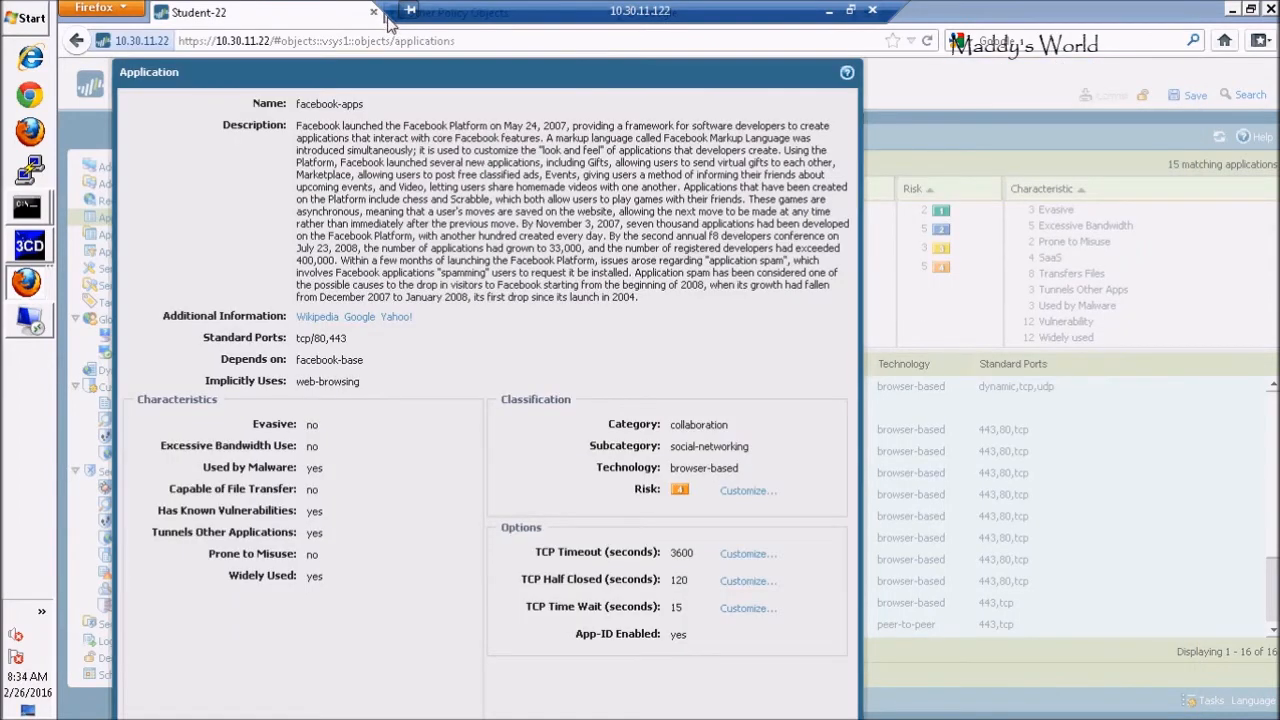
{"action": "left_click", "coordinate": [388, 20]}
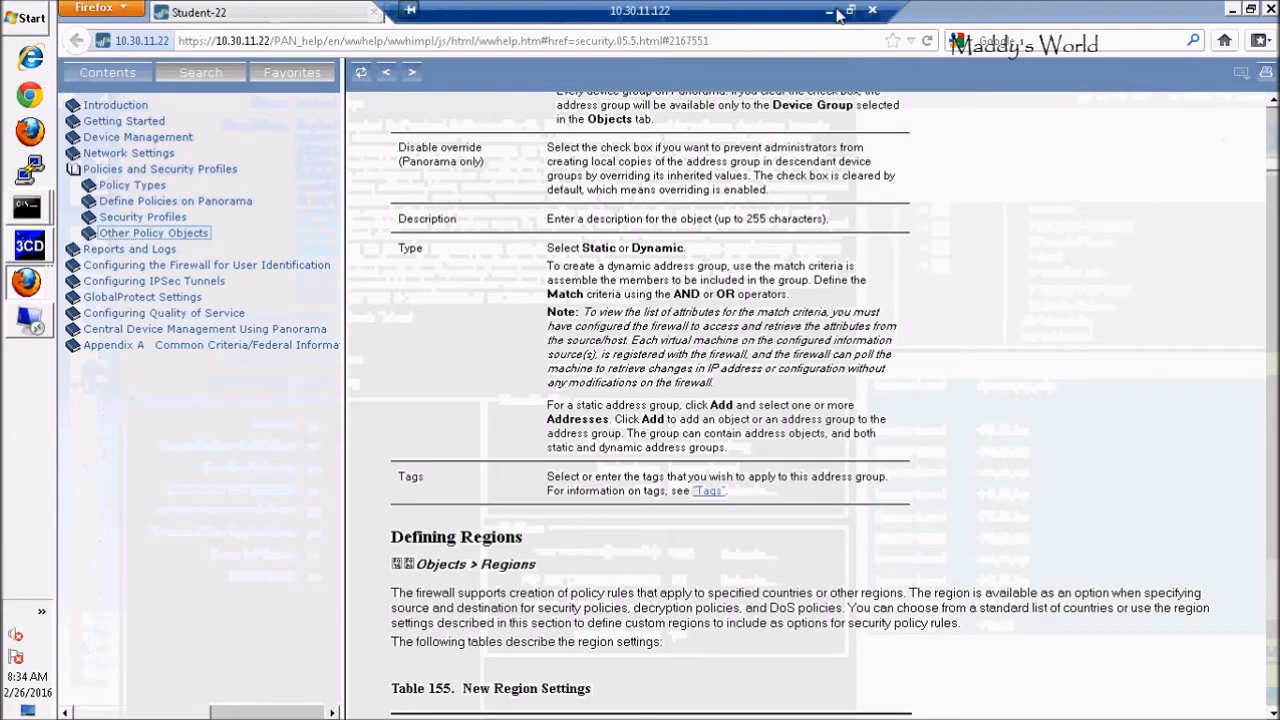
Shrink and re-maximize the Firefox window, moving the facebook-apps details lower
{"action": "left_click_drag", "start_coordinate": [986, 16], "coordinate": [934, 98]}
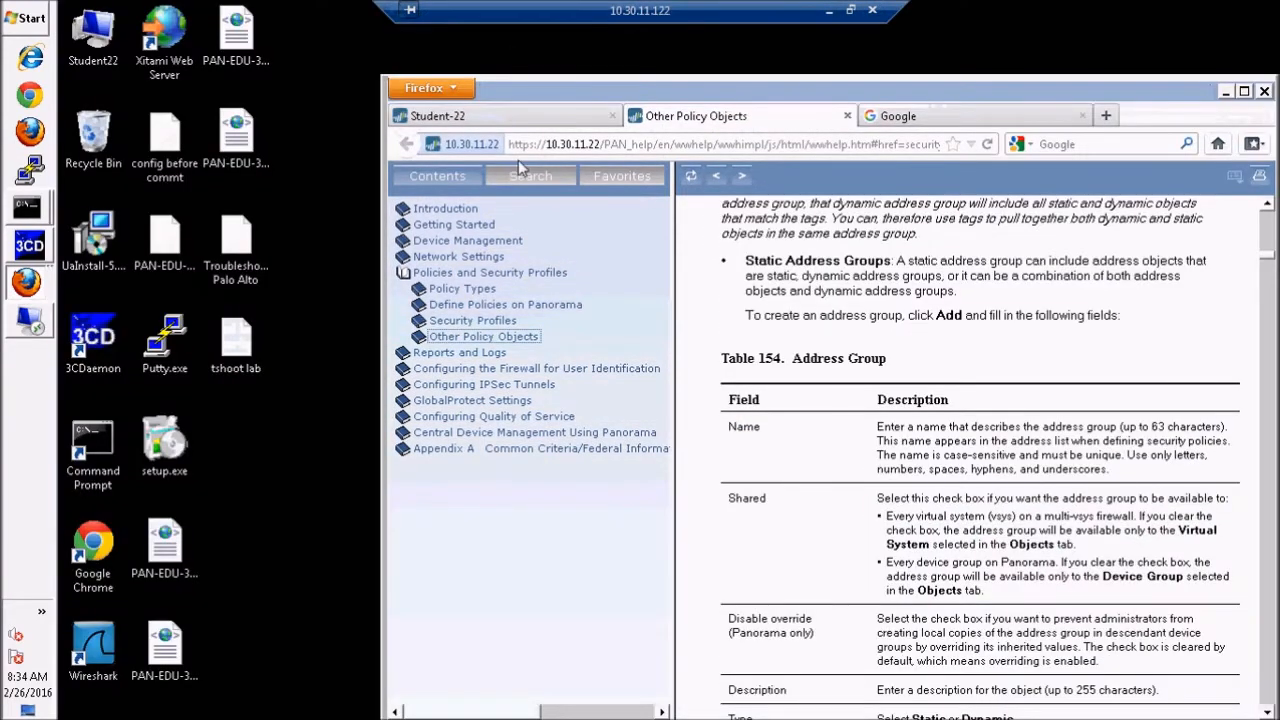
{"action": "left_click", "coordinate": [524, 118]}
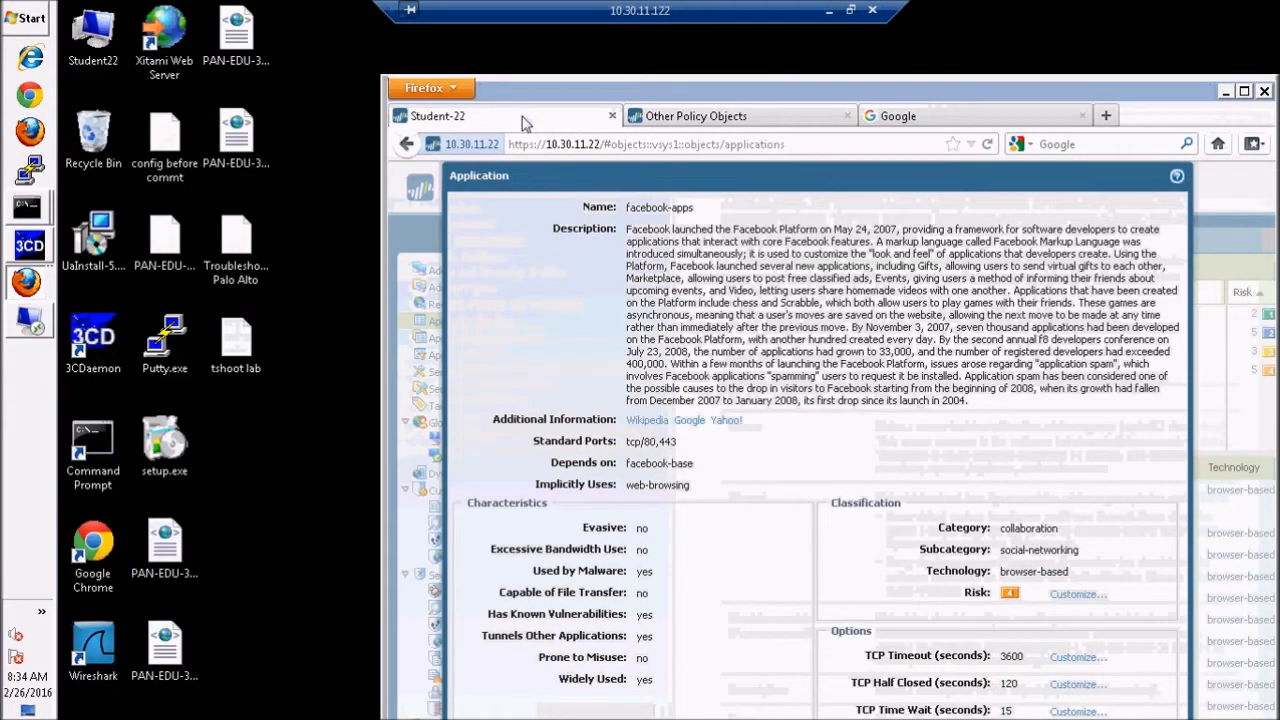
{"action": "left_click_drag", "start_coordinate": [1130, 98], "coordinate": [1094, 33]}
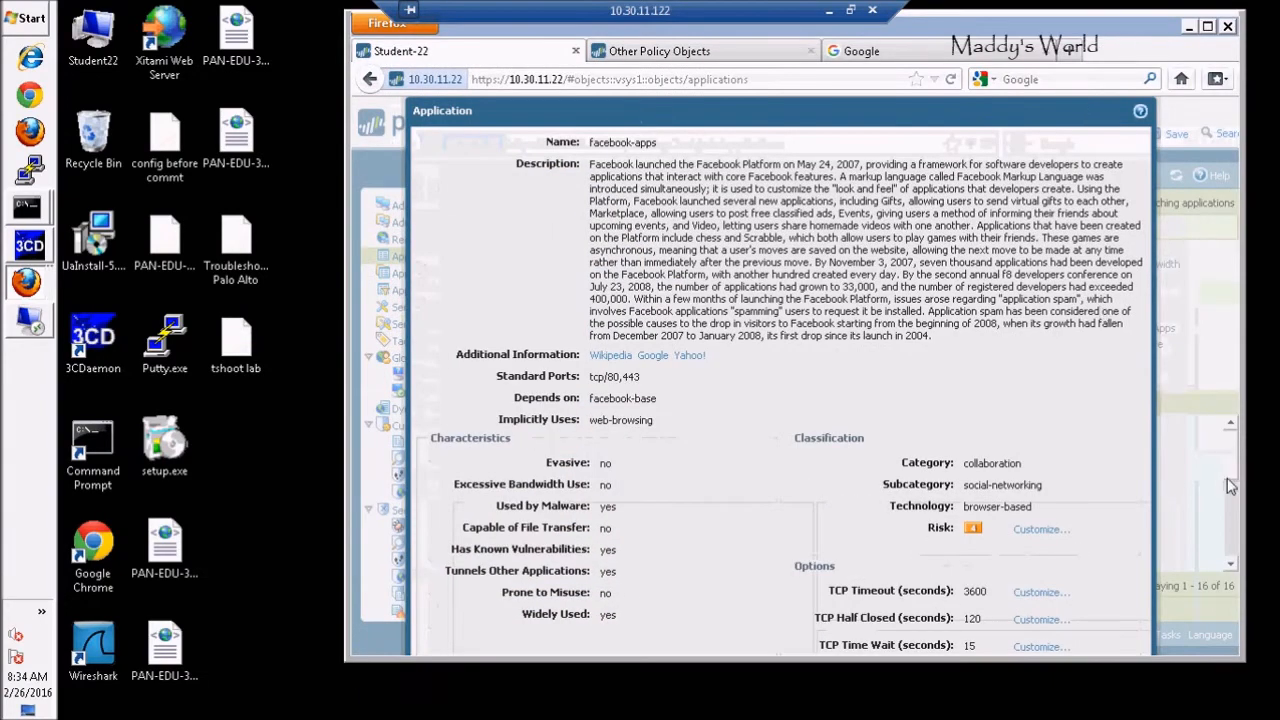
{"action": "left_click", "coordinate": [1208, 27]}
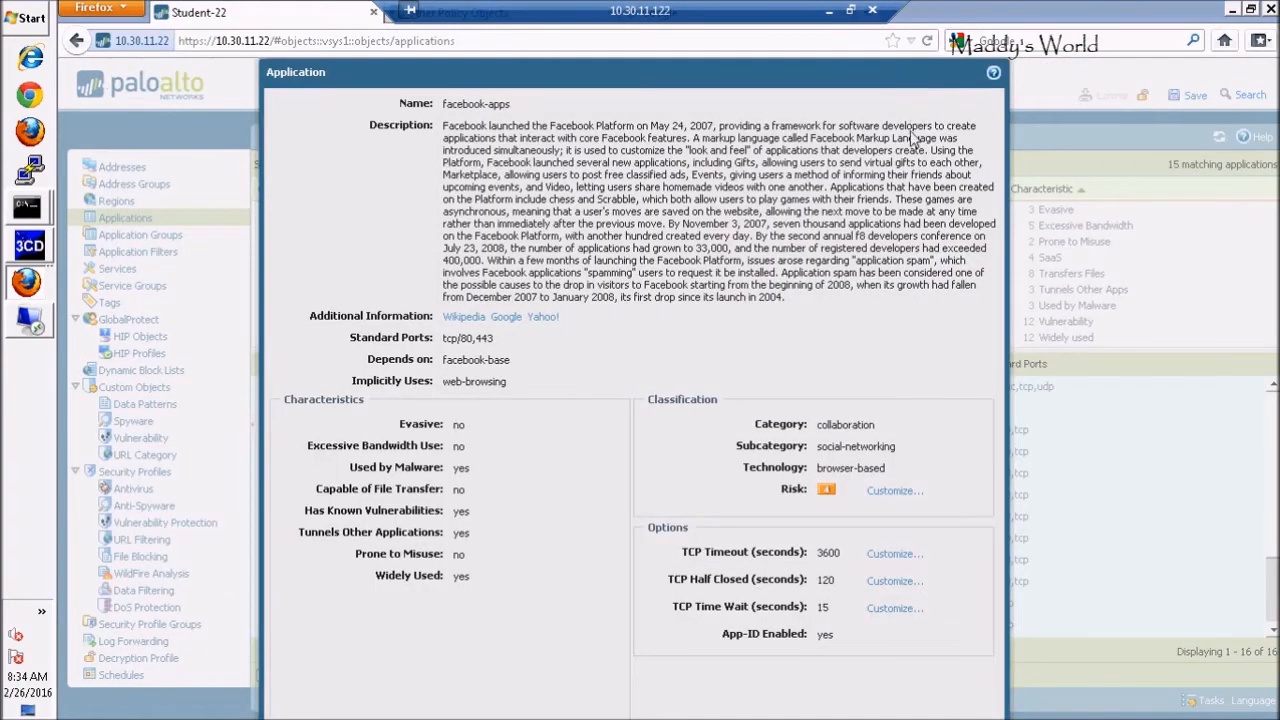
{"action": "left_click_drag", "start_coordinate": [912, 84], "coordinate": [897, 244]}
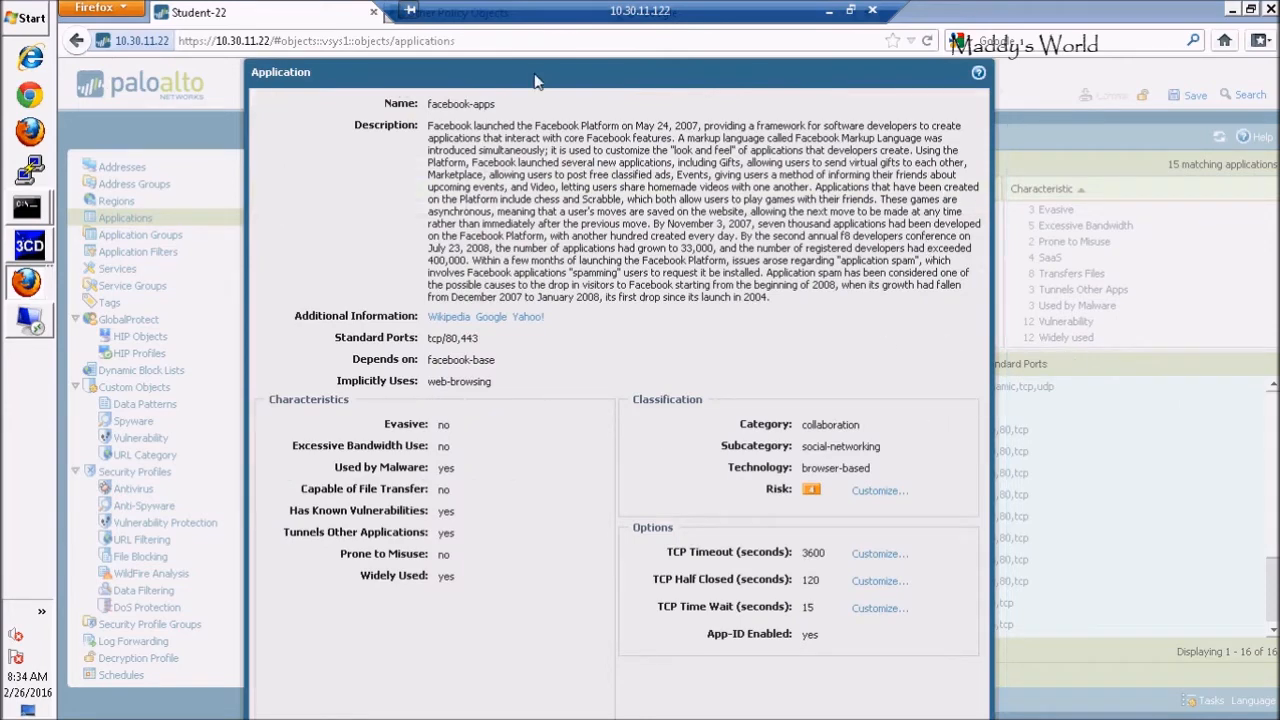
Trim the firewall page address, go back two pages, and close the firewall management tab
{"action": "left_click", "coordinate": [458, 44]}
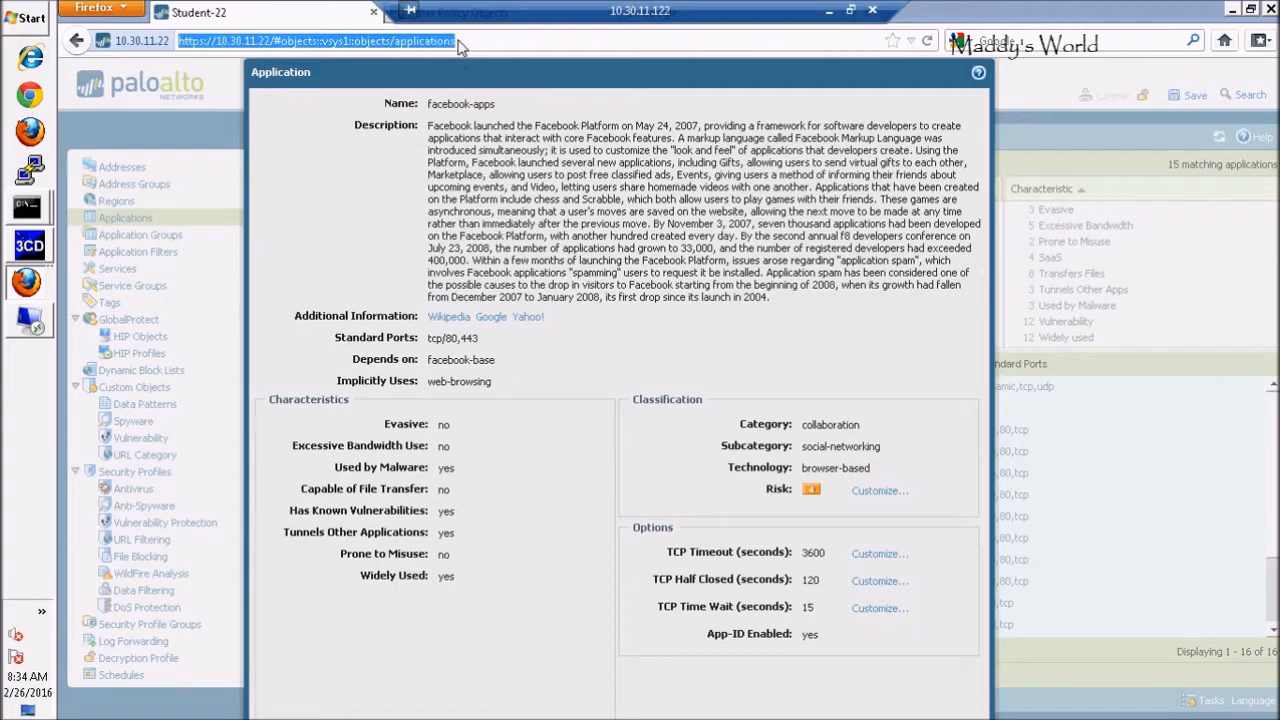
{"action": "left_click", "coordinate": [458, 44]}
{"action": "key", "text": "BackSpace"}
{"action": "key", "text": "BackSpace"}
{"action": "key", "text": "BackSpace"}
{"action": "key", "text": "BackSpace"}
{"action": "key", "text": "BackSpace"}
{"action": "key", "text": "BackSpace"}
{"action": "key", "text": "BackSpace"}
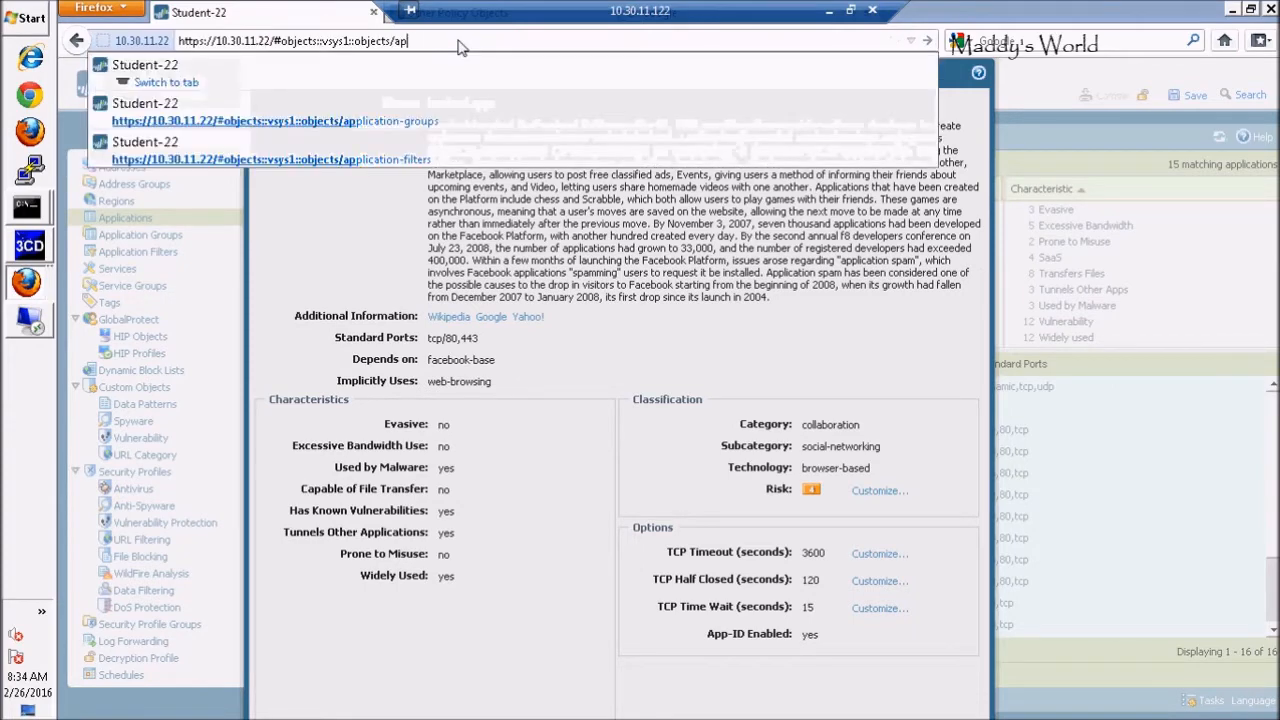
{"action": "key", "text": "BackSpace"}
{"action": "key", "text": "BackSpace"}
{"action": "key", "text": "Return"}
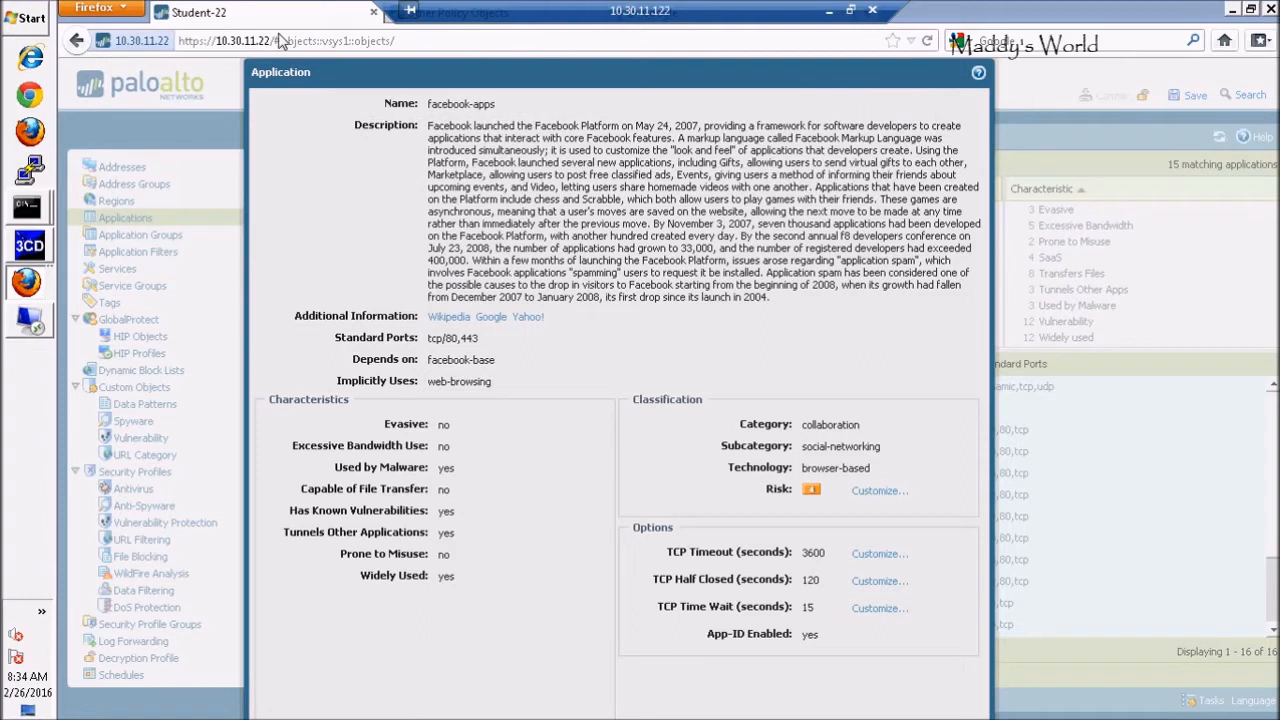
{"action": "left_click", "coordinate": [76, 42]}
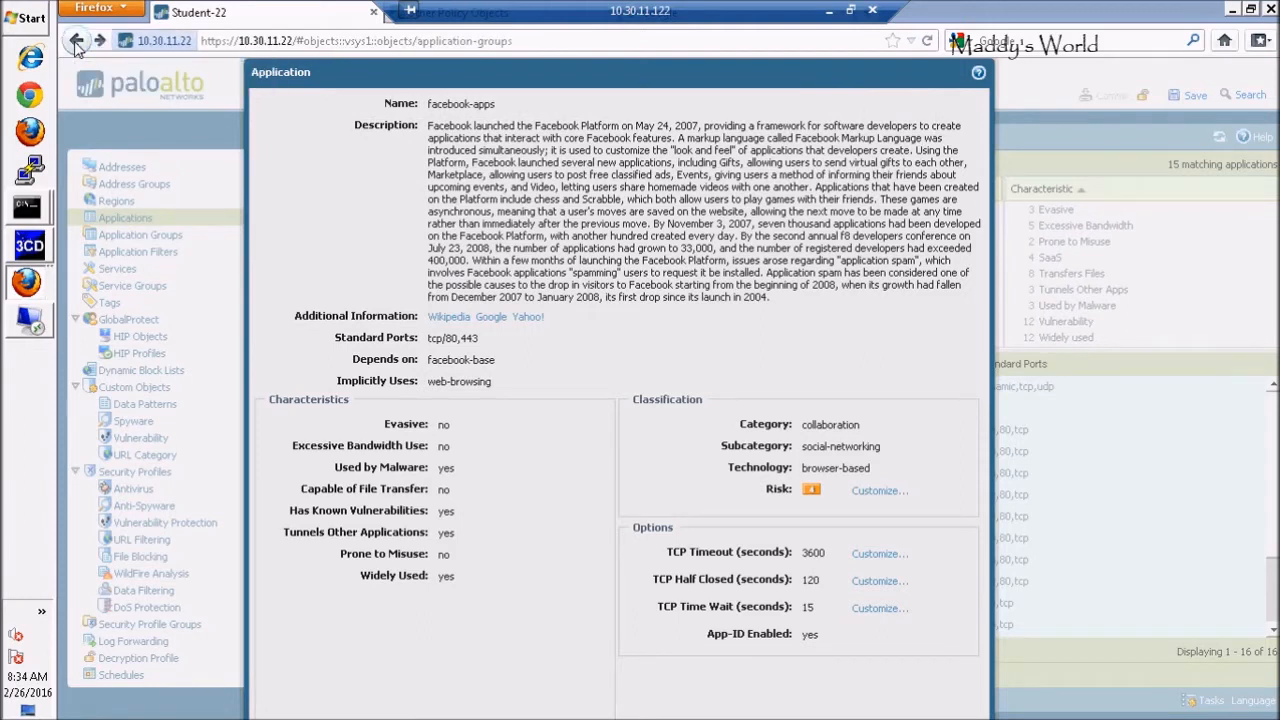
{"action": "left_click", "coordinate": [76, 42]}
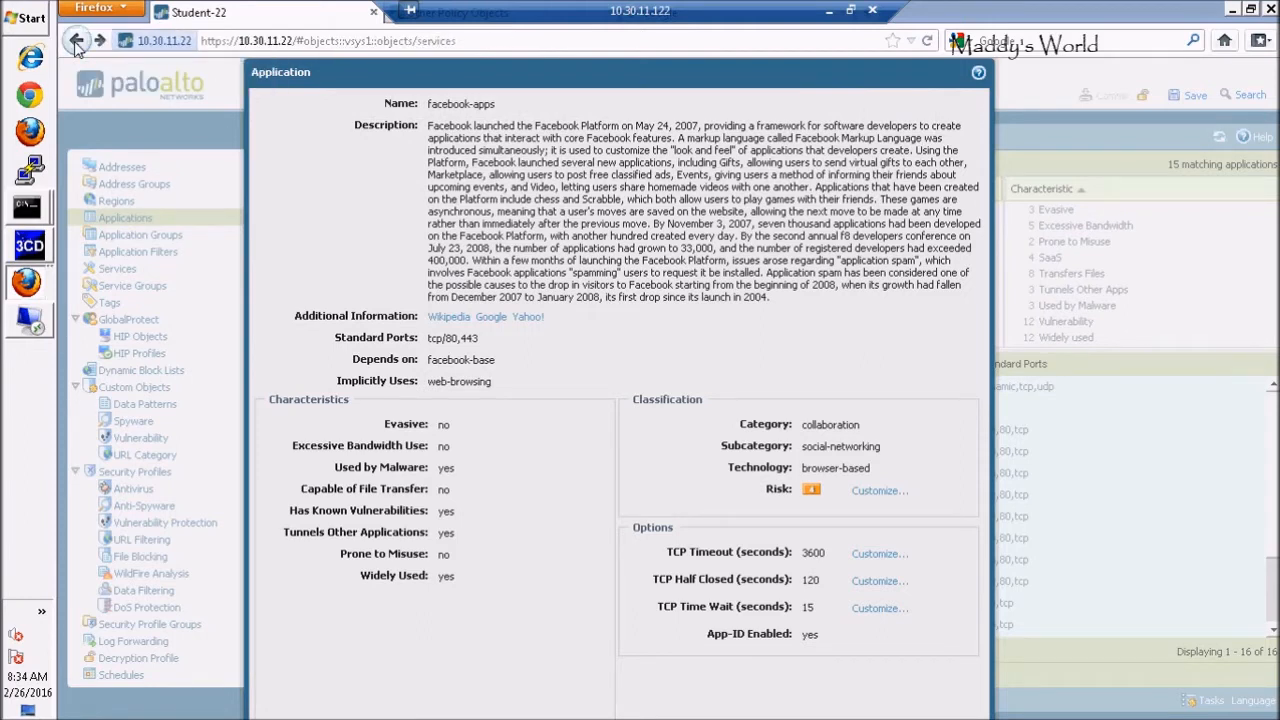
{"action": "left_click", "coordinate": [374, 14]}
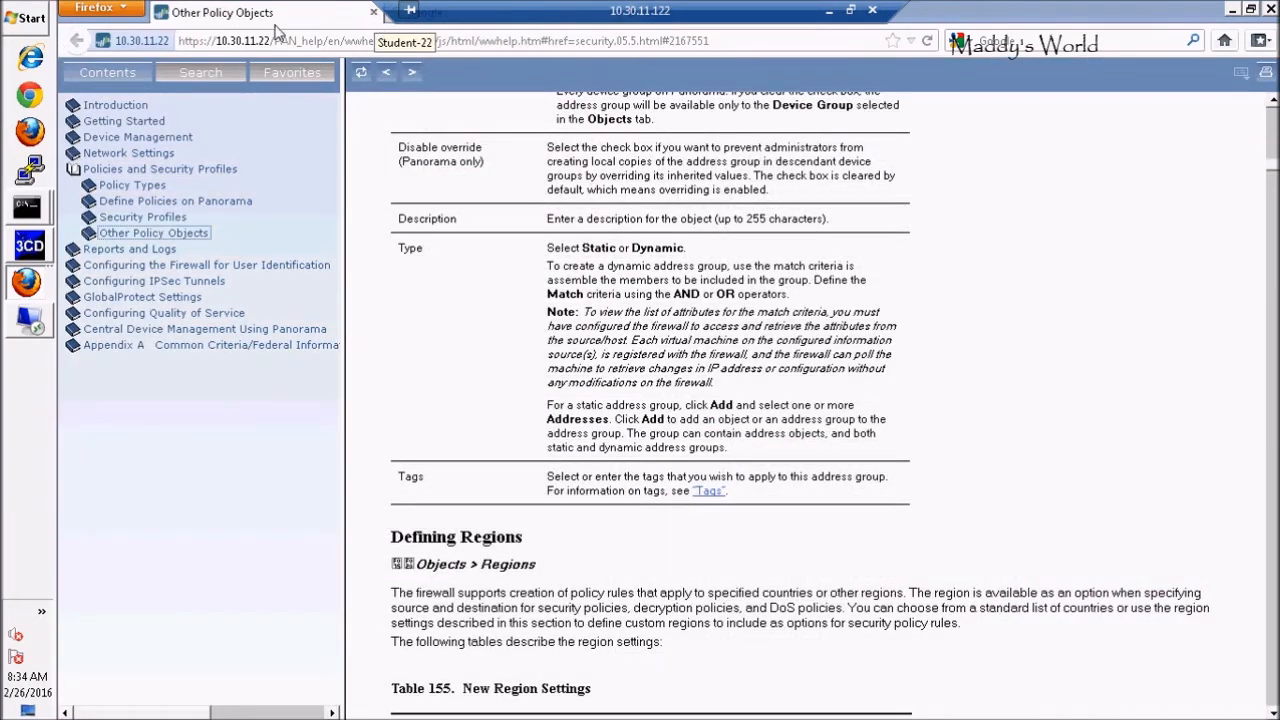
{"action": "left_click", "coordinate": [295, 44]}
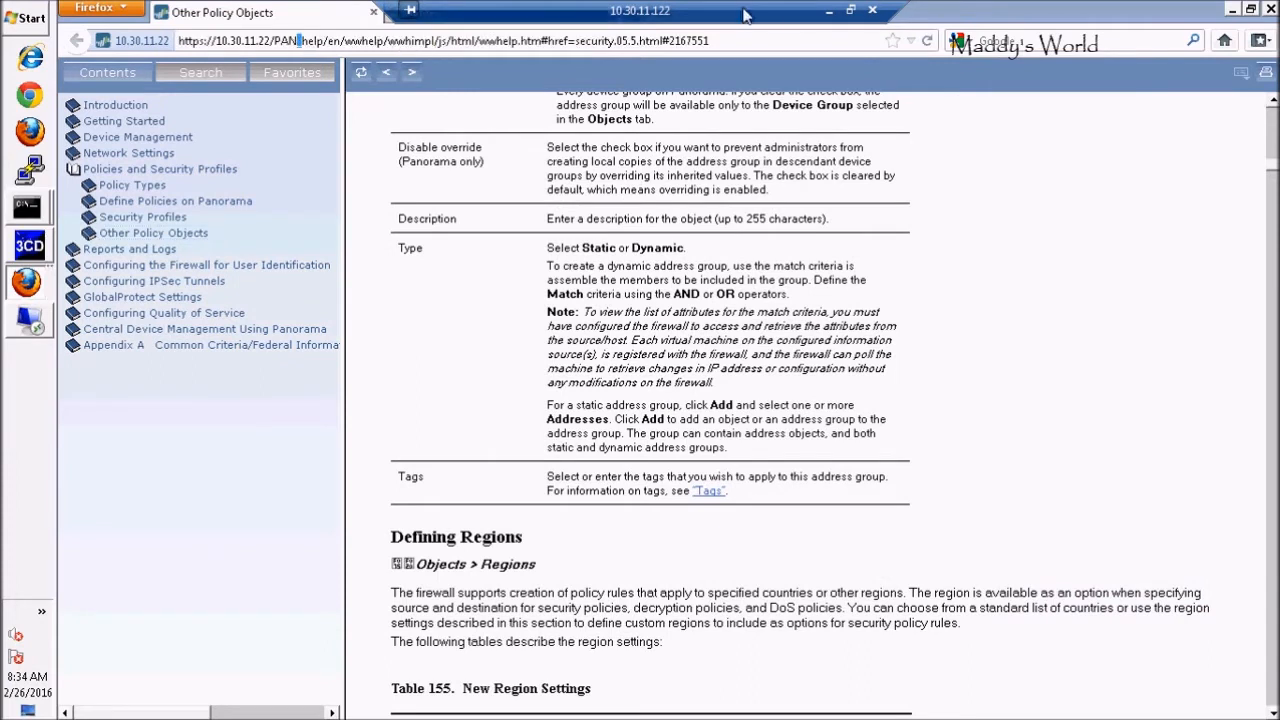
{"action": "left_click_drag", "start_coordinate": [722, 47], "coordinate": [277, 52]}
{"action": "key", "text": "BackSpace"}
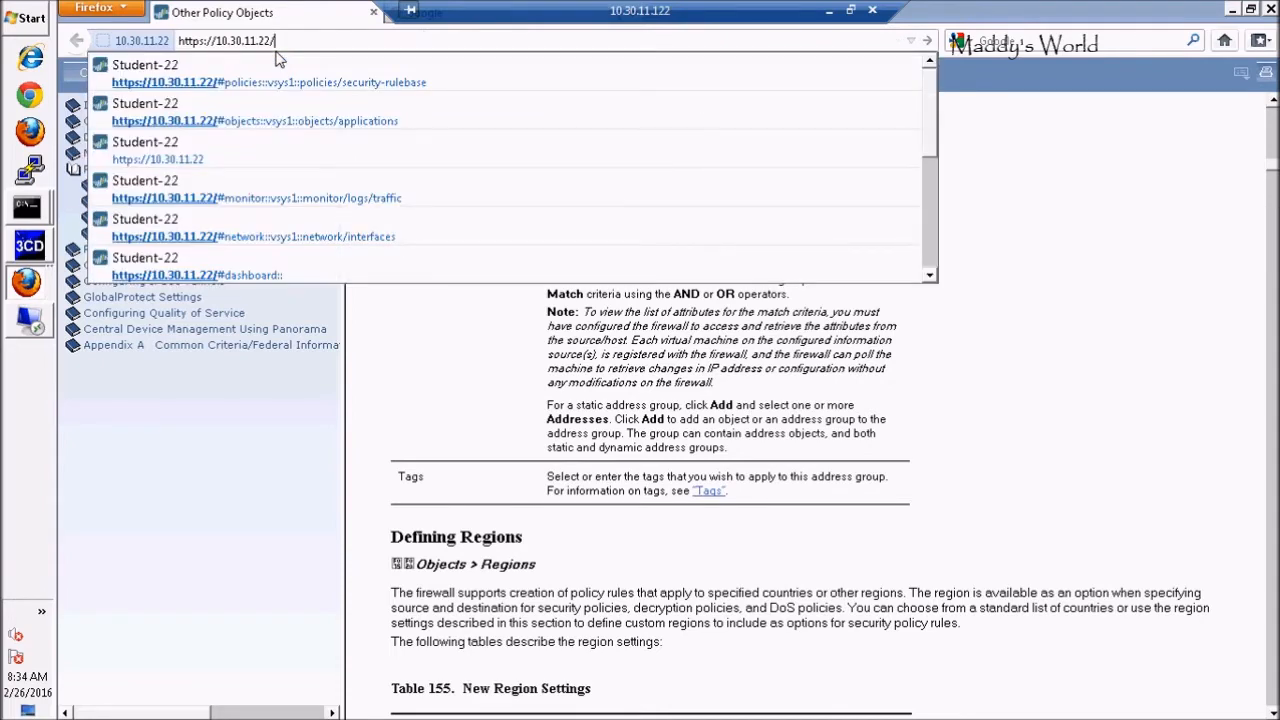
{"action": "key", "text": "Return"}
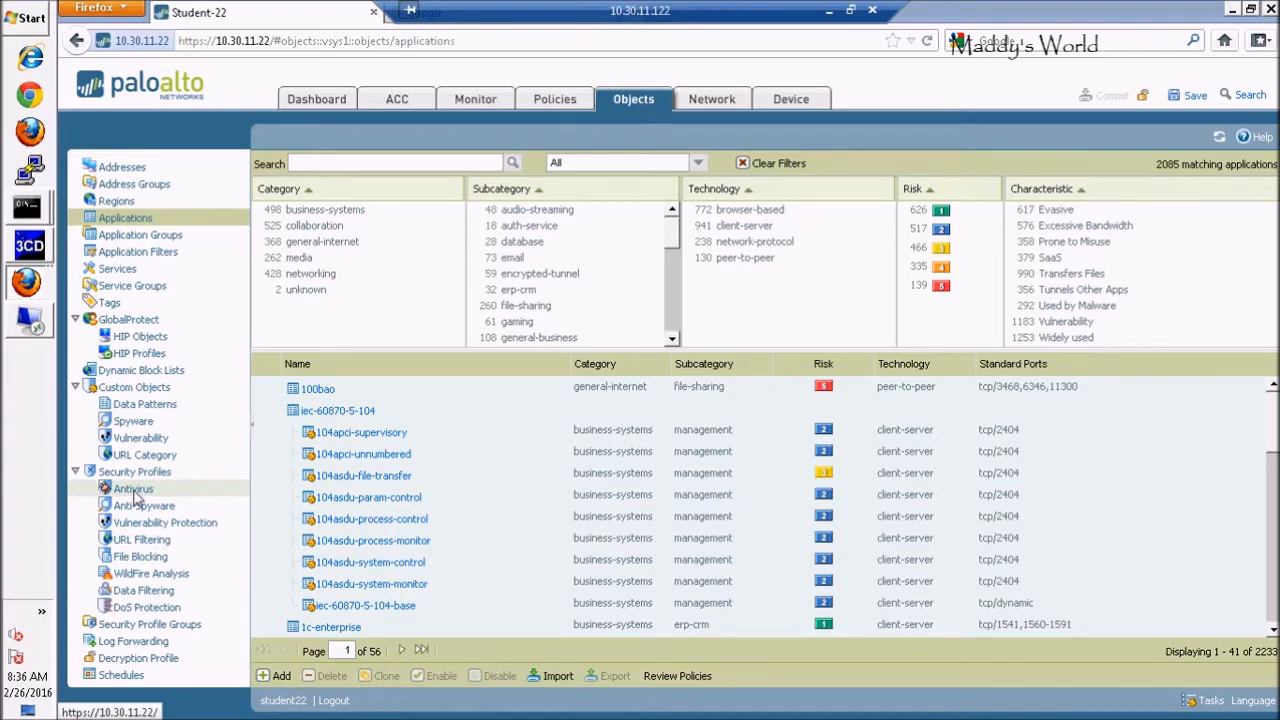
Open the URL Filtering profiles list and add a new profile with all 84 categories set to allow
{"action": "left_click", "coordinate": [141, 540]}
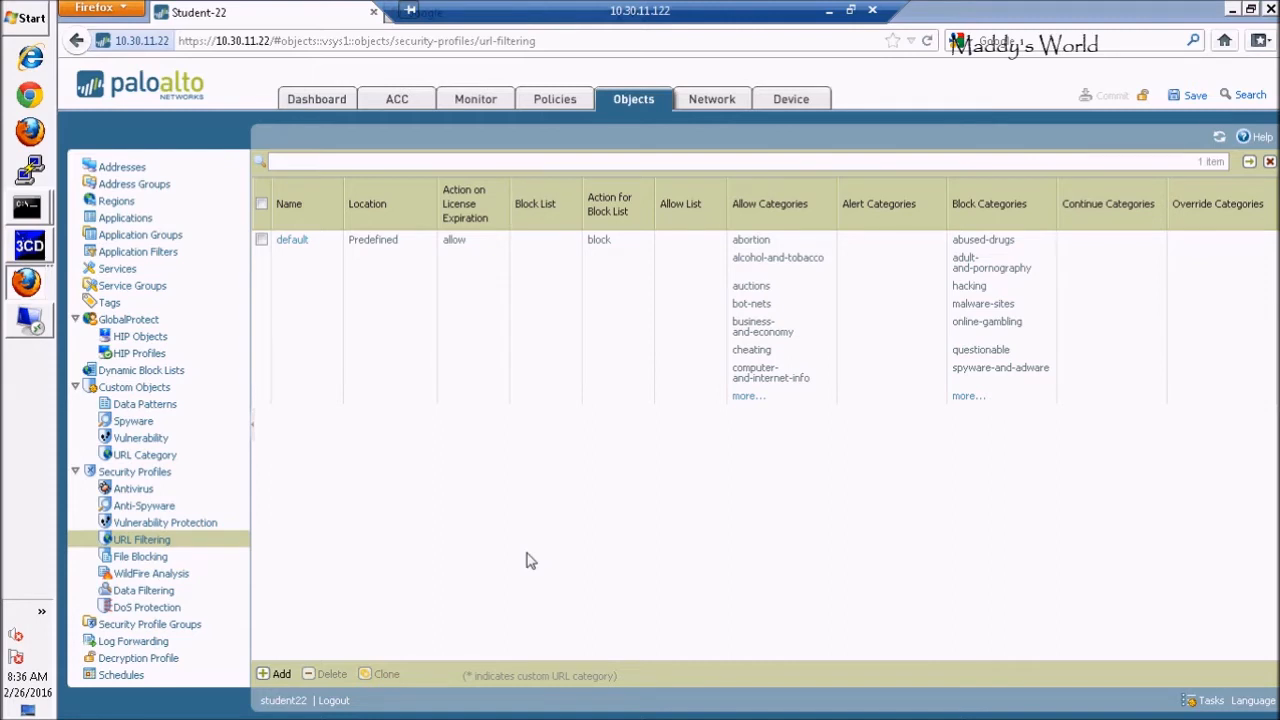
{"action": "left_click", "coordinate": [275, 675]}
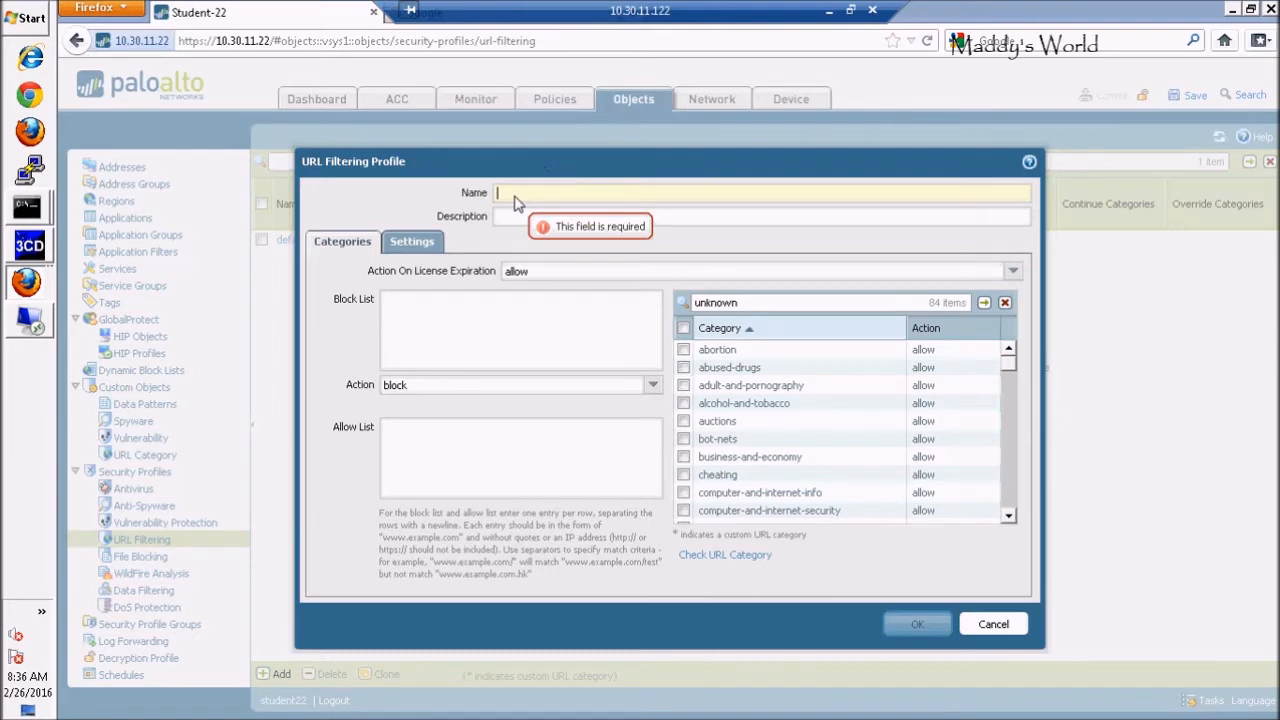
Name the new URL filtering profile Facebook-access
{"action": "type", "text": "Block"}
{"action": "key", "text": "BackSpace"}
{"action": "key", "text": "BackSpace"}
{"action": "key", "text": "BackSpace"}
{"action": "key", "text": "BackSpace"}
{"action": "key", "text": "BackSpace"}
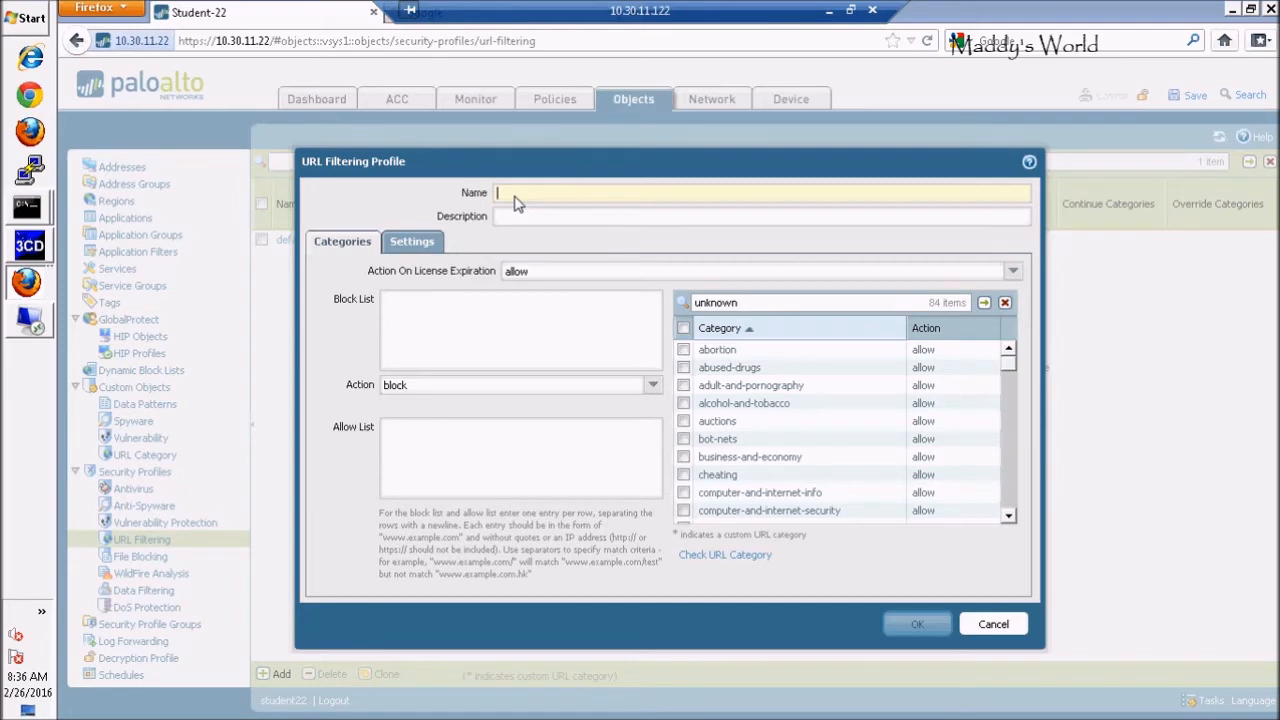
{"action": "type", "text": "Facebo"}
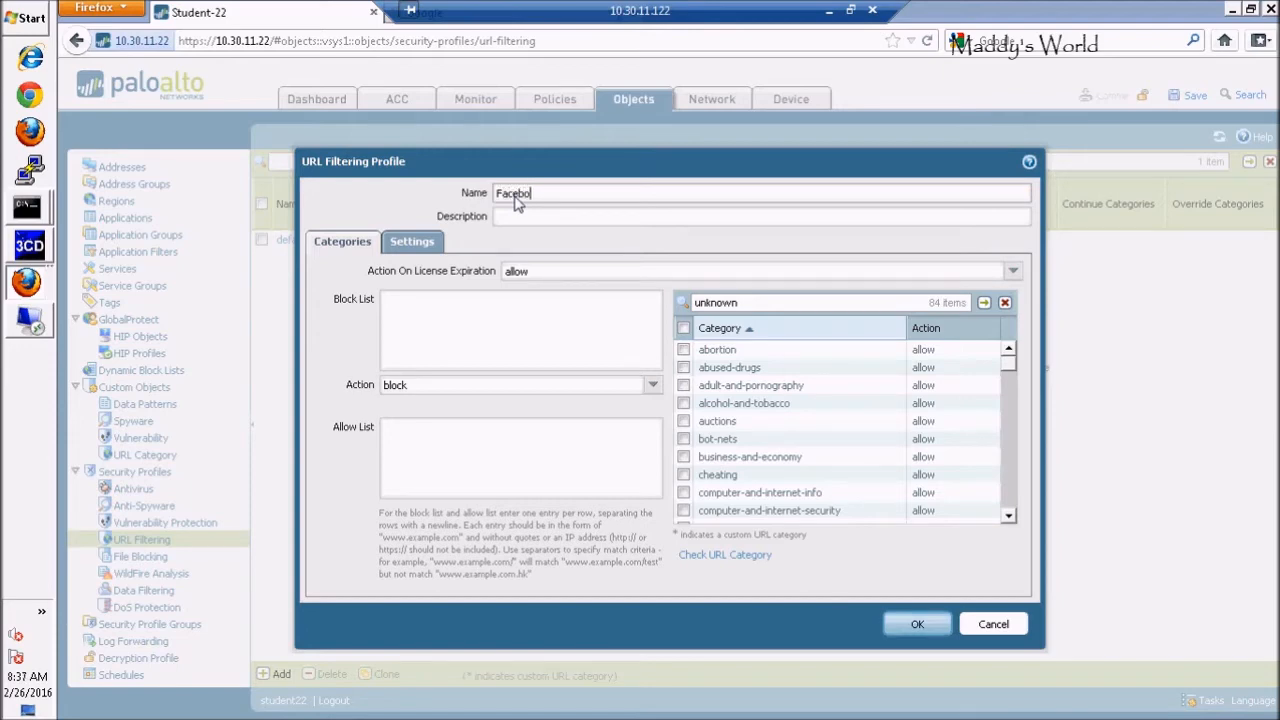
{"action": "type", "text": "ok-access"}
{"action": "left_click", "coordinate": [452, 310]}
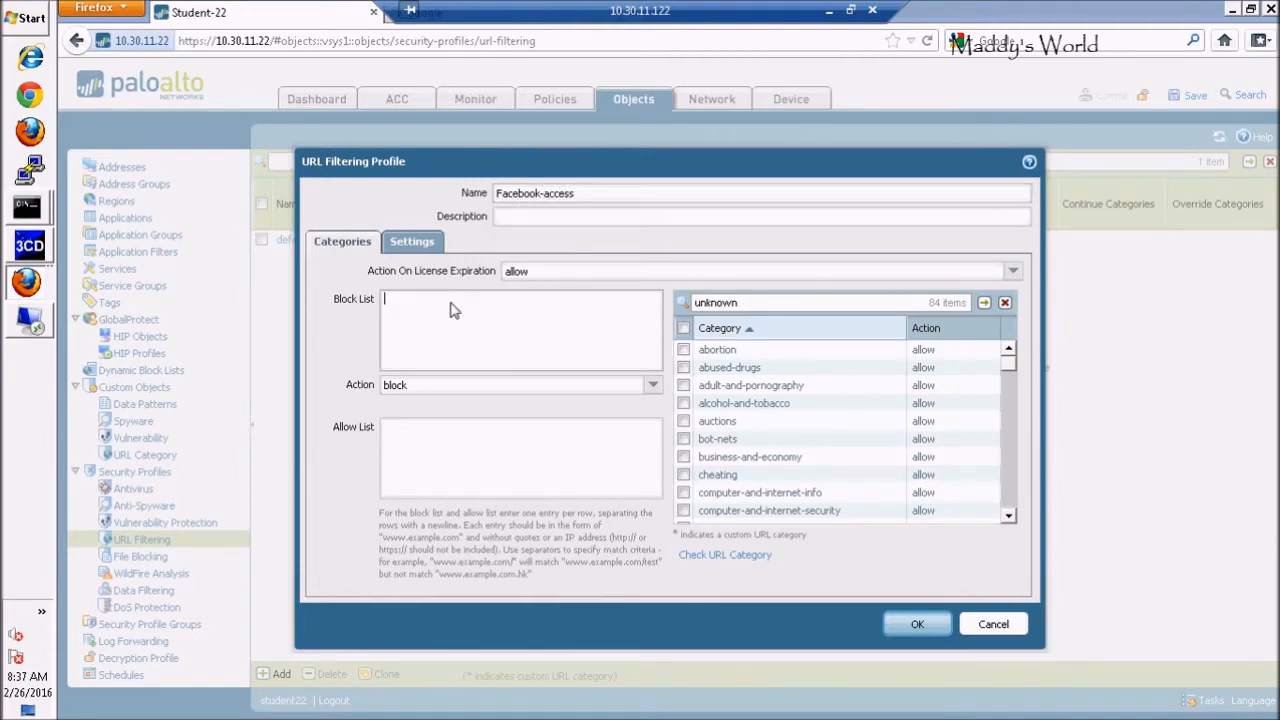
{"action": "type", "text": "www.facebook.com"}
{"action": "left_click", "coordinate": [652, 388]}
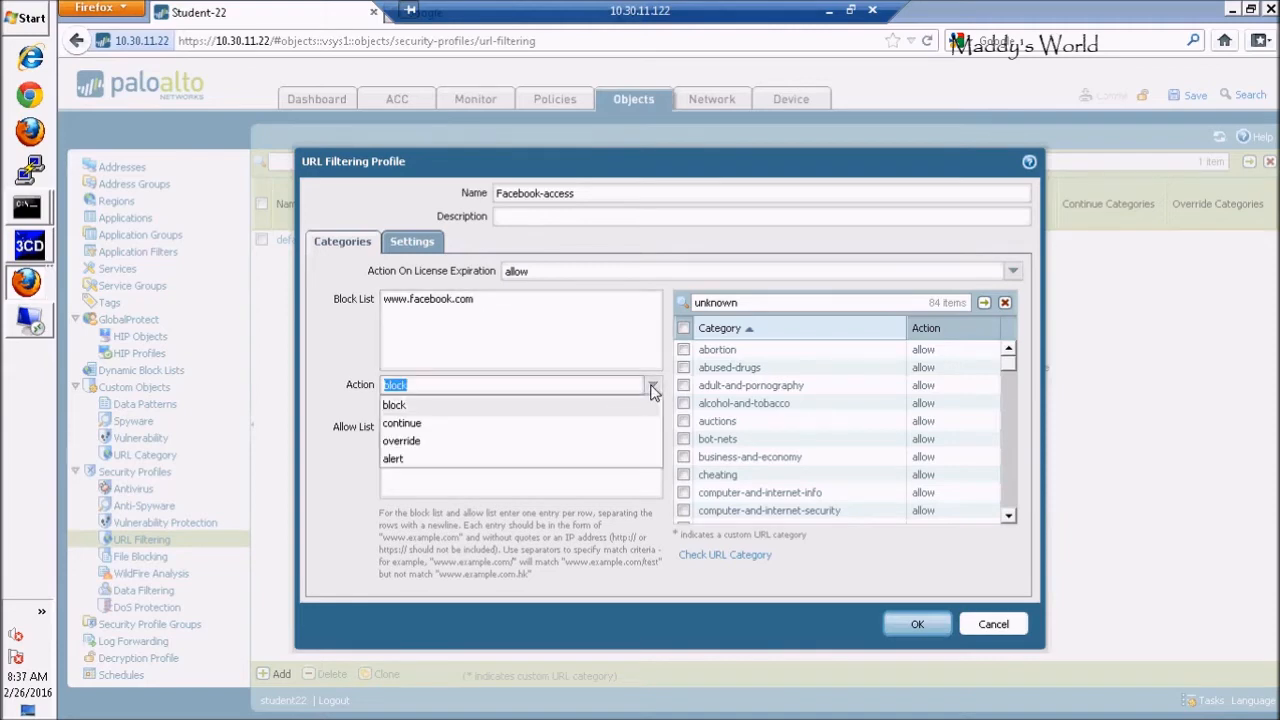
{"action": "left_click", "coordinate": [428, 425]}
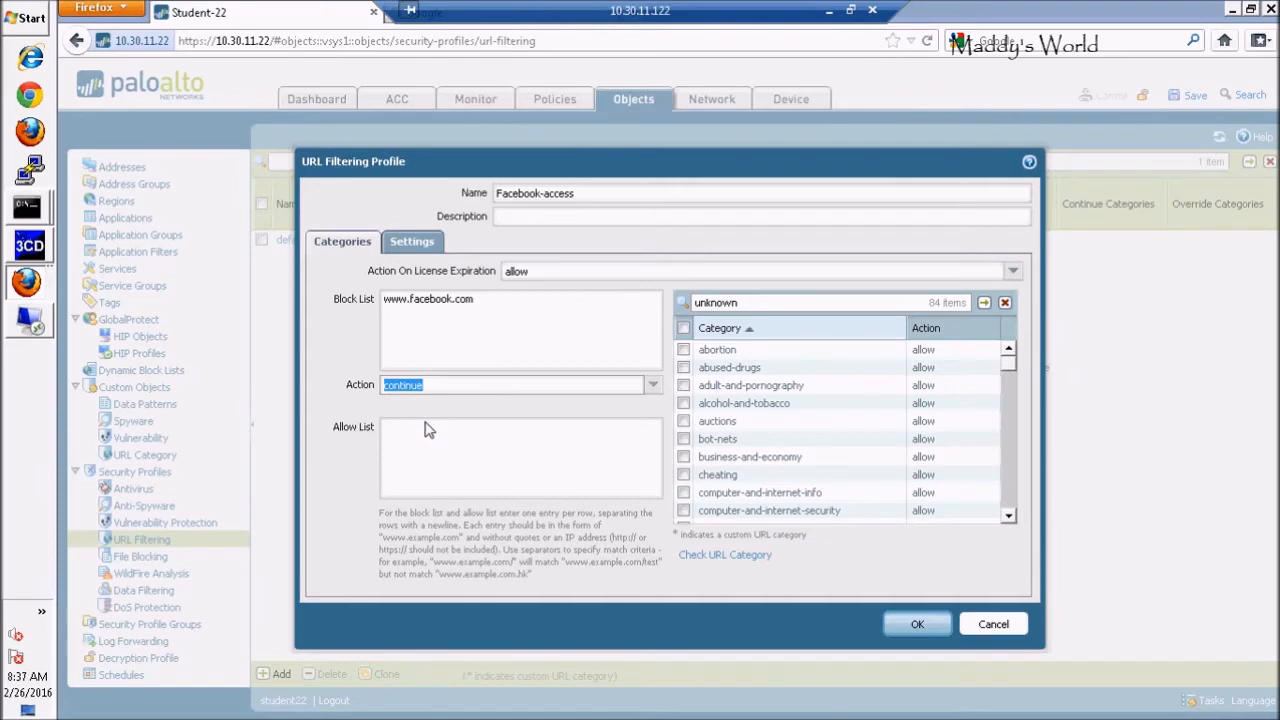
{"action": "left_click", "coordinate": [452, 388]}
{"action": "left_click", "coordinate": [446, 443]}
{"action": "left_click", "coordinate": [505, 311]}
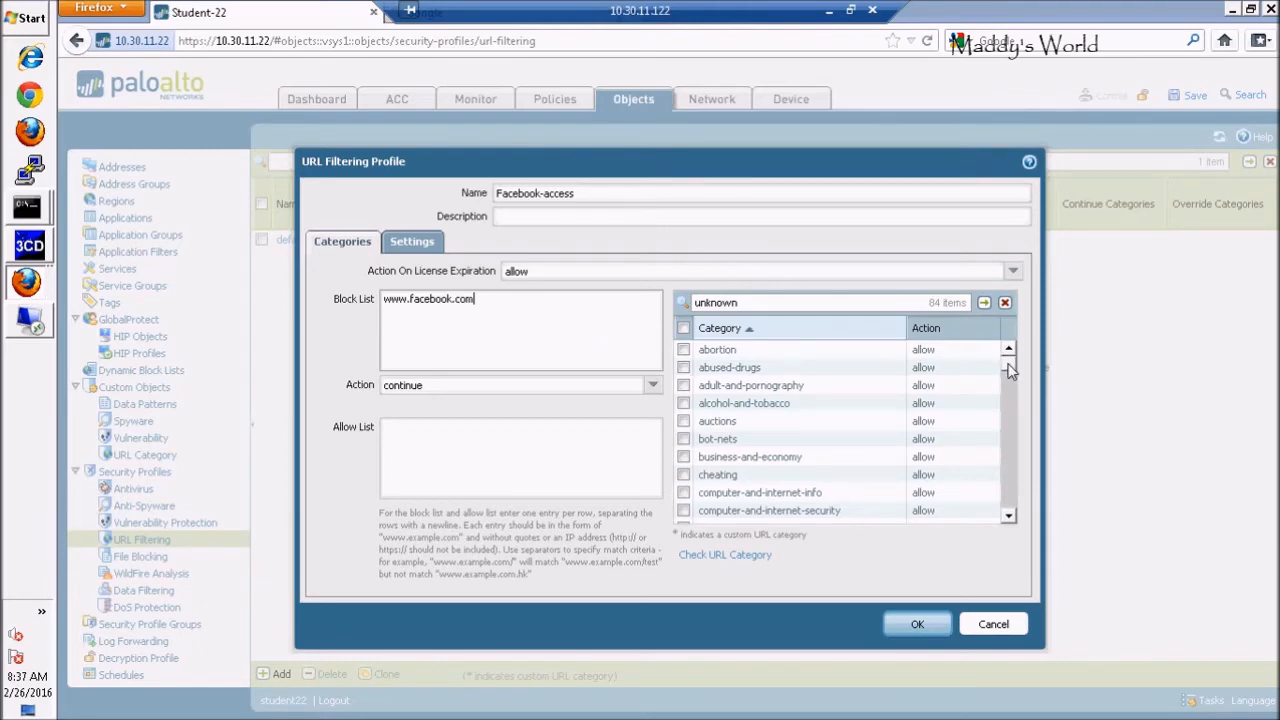
{"action": "scroll", "coordinate": [1010, 367], "scroll_direction": "down", "scroll_amount": 1}
Set the educational-institutions category action to block and save the Facebook-access profile
{"action": "scroll", "coordinate": [1010, 367], "scroll_direction": "up", "scroll_amount": 1}
{"action": "scroll", "coordinate": [1010, 370], "scroll_direction": "down", "scroll_amount": 3}
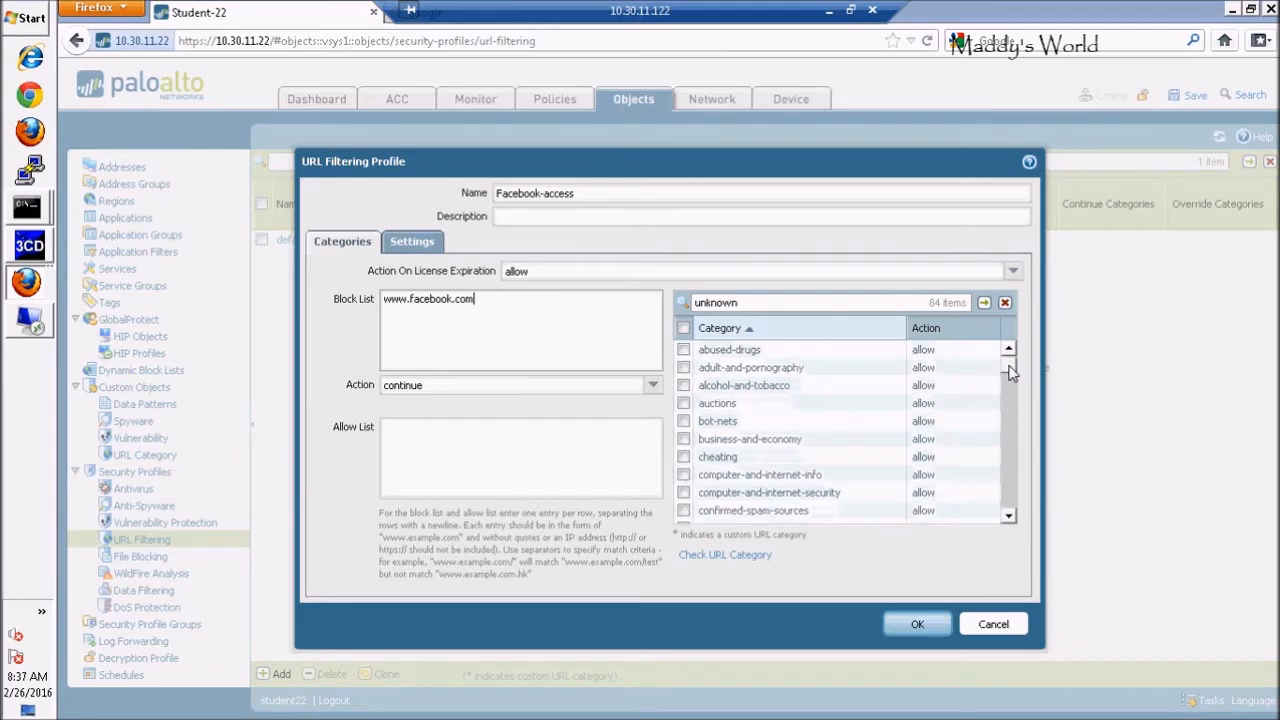
{"action": "scroll", "coordinate": [1010, 375], "scroll_direction": "down", "scroll_amount": 3}
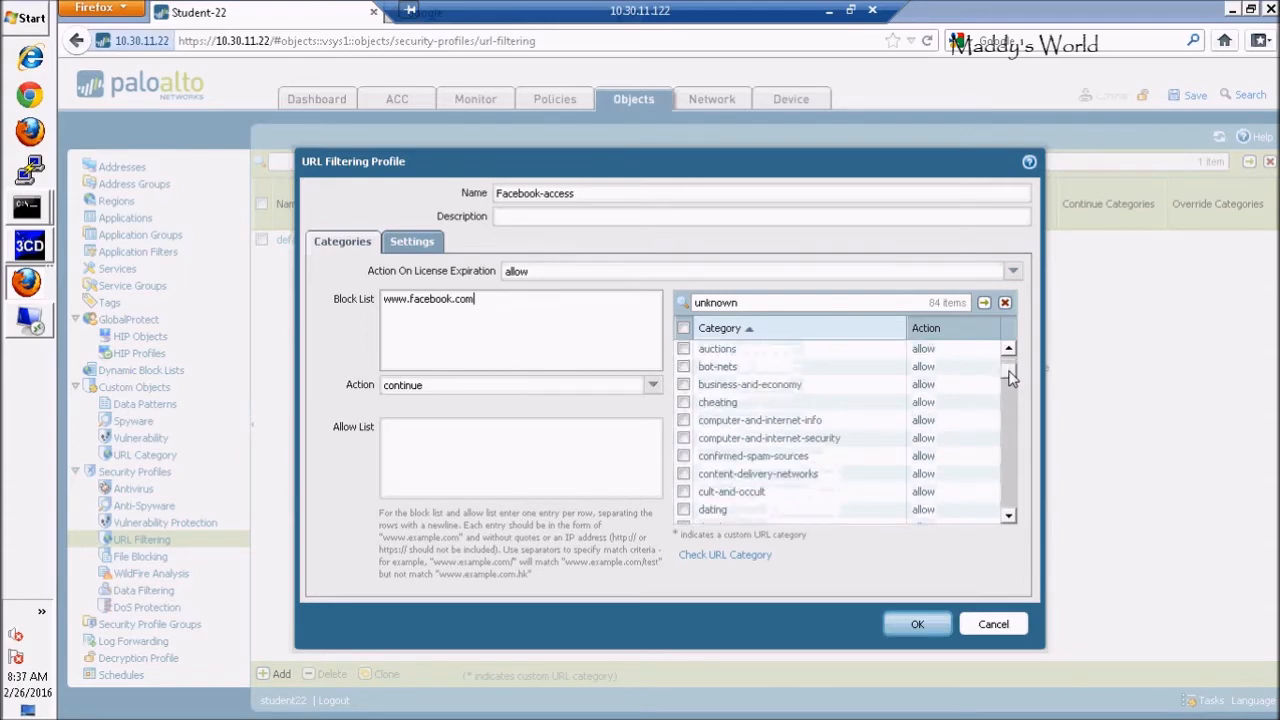
{"action": "left_click_drag", "start_coordinate": [1010, 380], "coordinate": [1010, 394]}
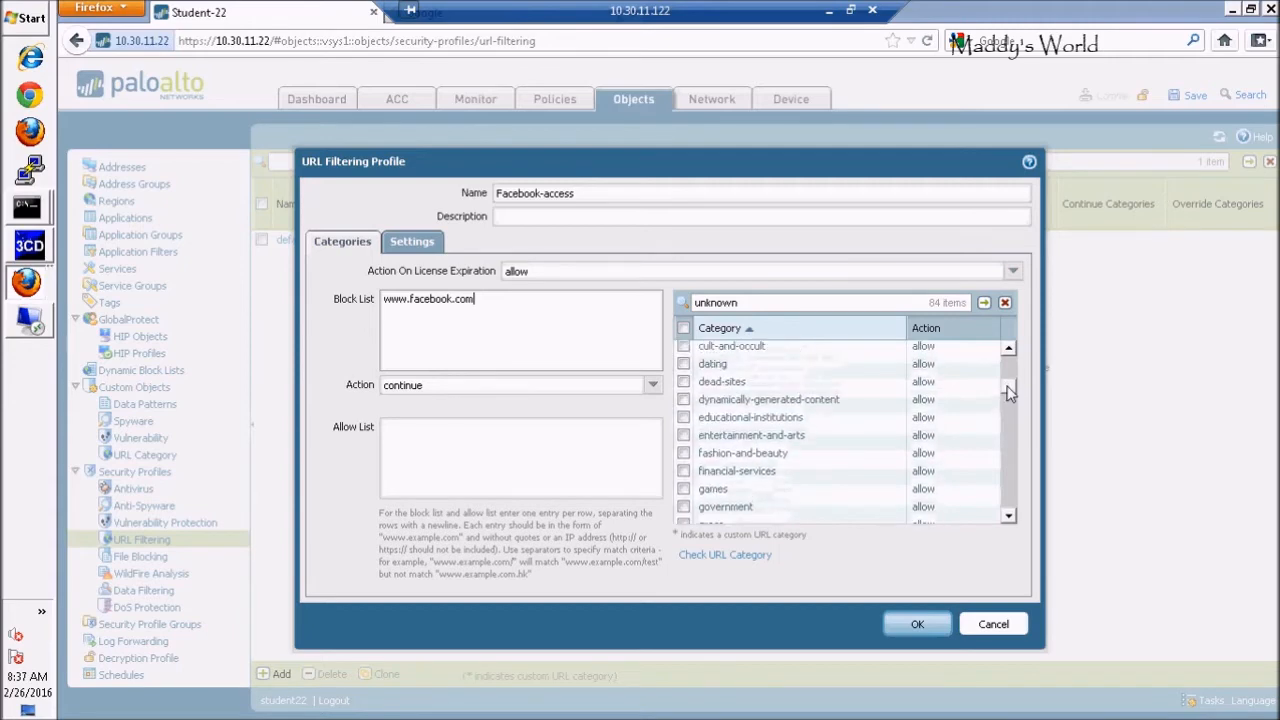
{"action": "left_click", "coordinate": [684, 418]}
{"action": "left_click", "coordinate": [926, 419]}
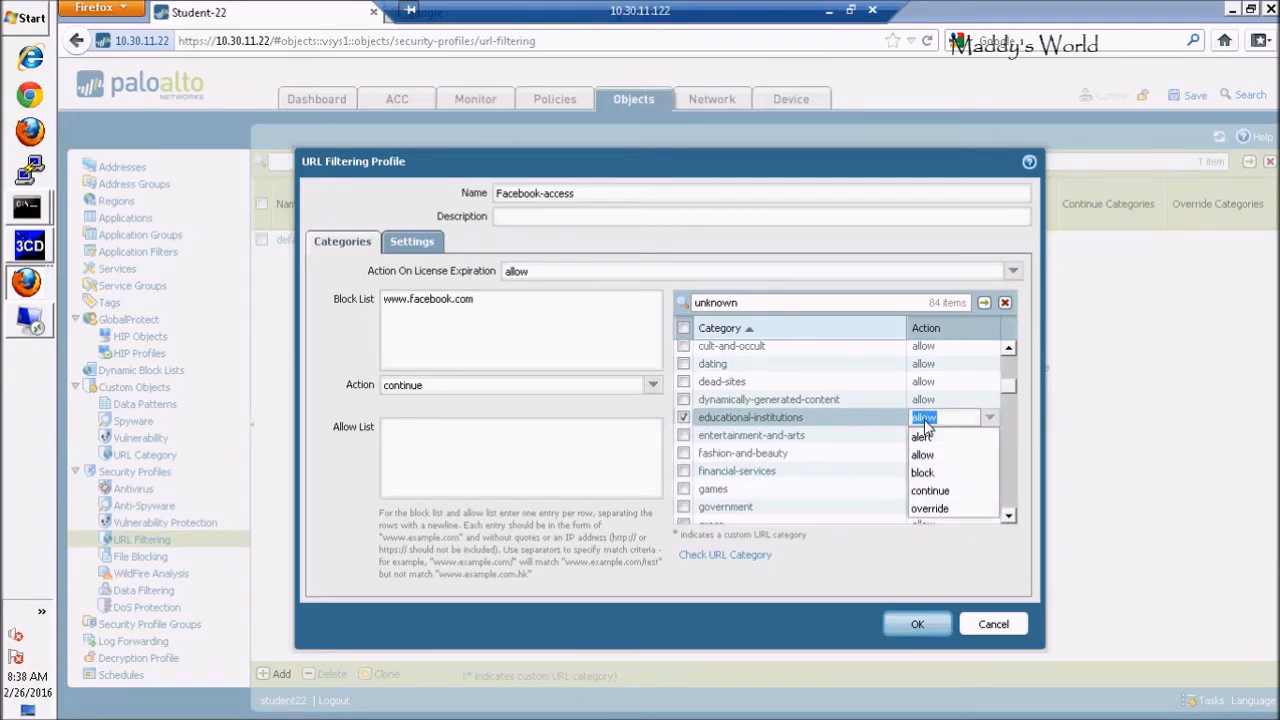
{"action": "left_click", "coordinate": [924, 474]}
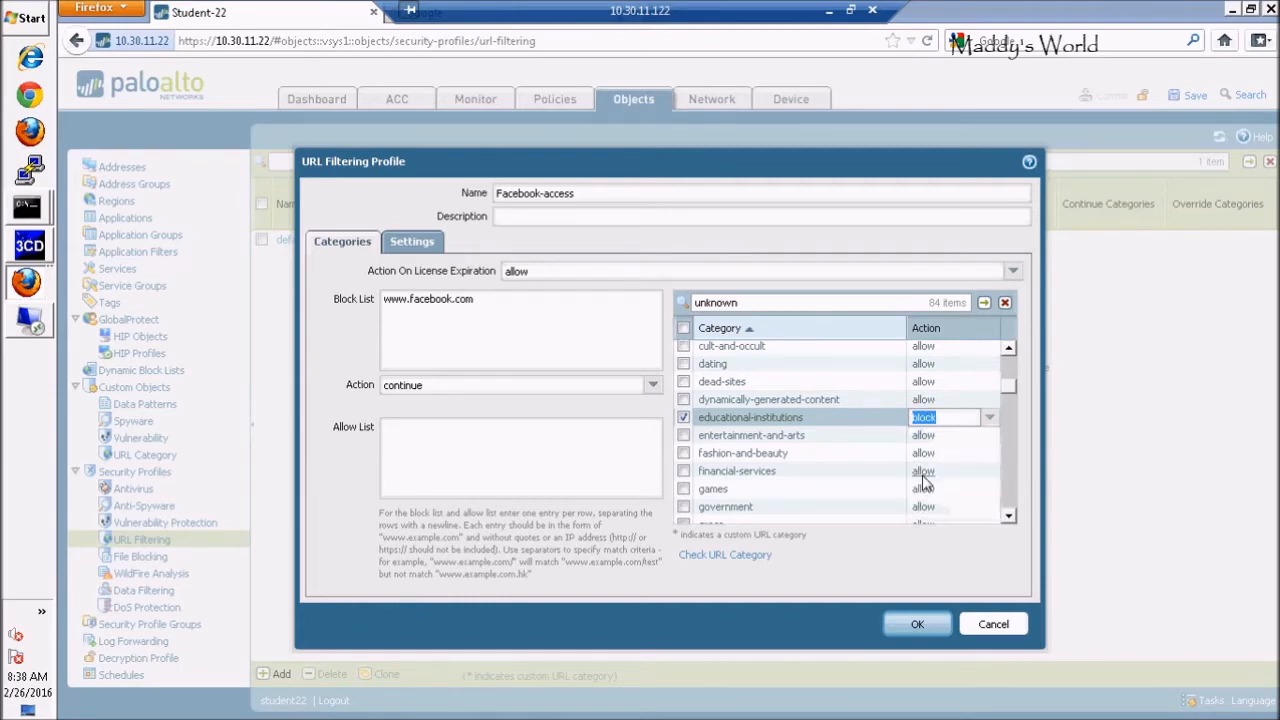
{"action": "left_click", "coordinate": [926, 621]}
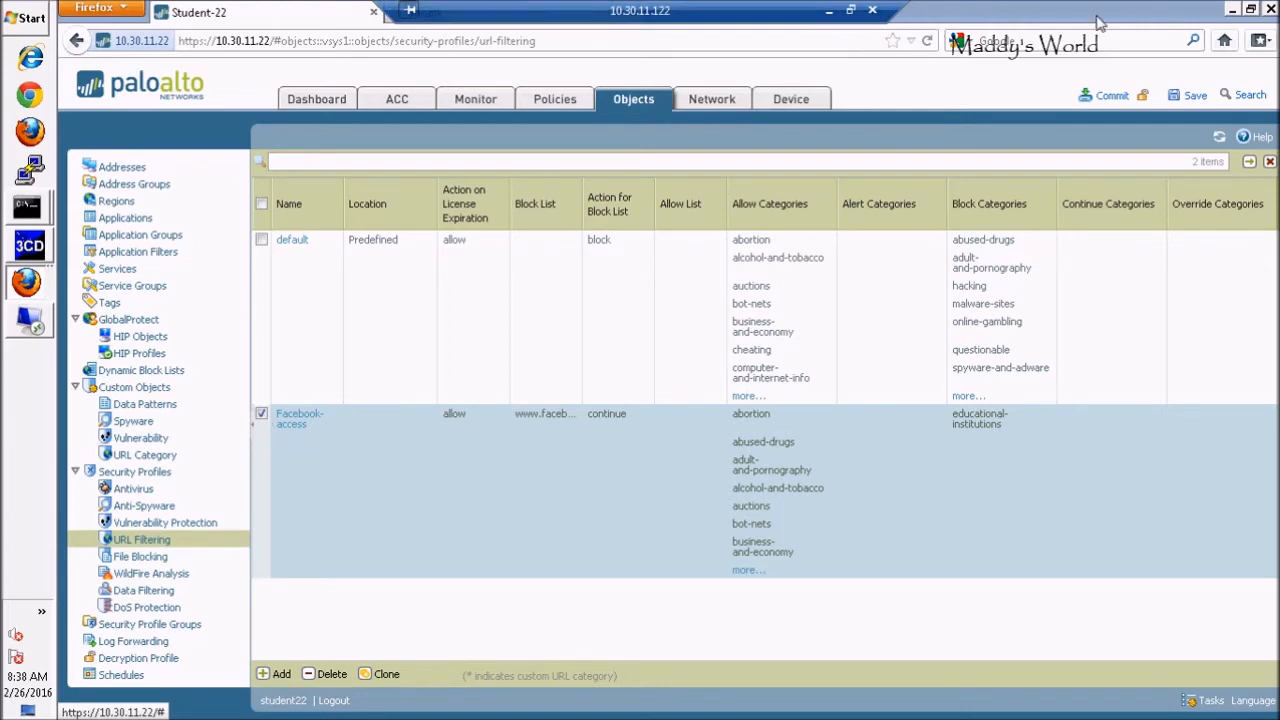
{"action": "left_click", "coordinate": [1251, 10]}
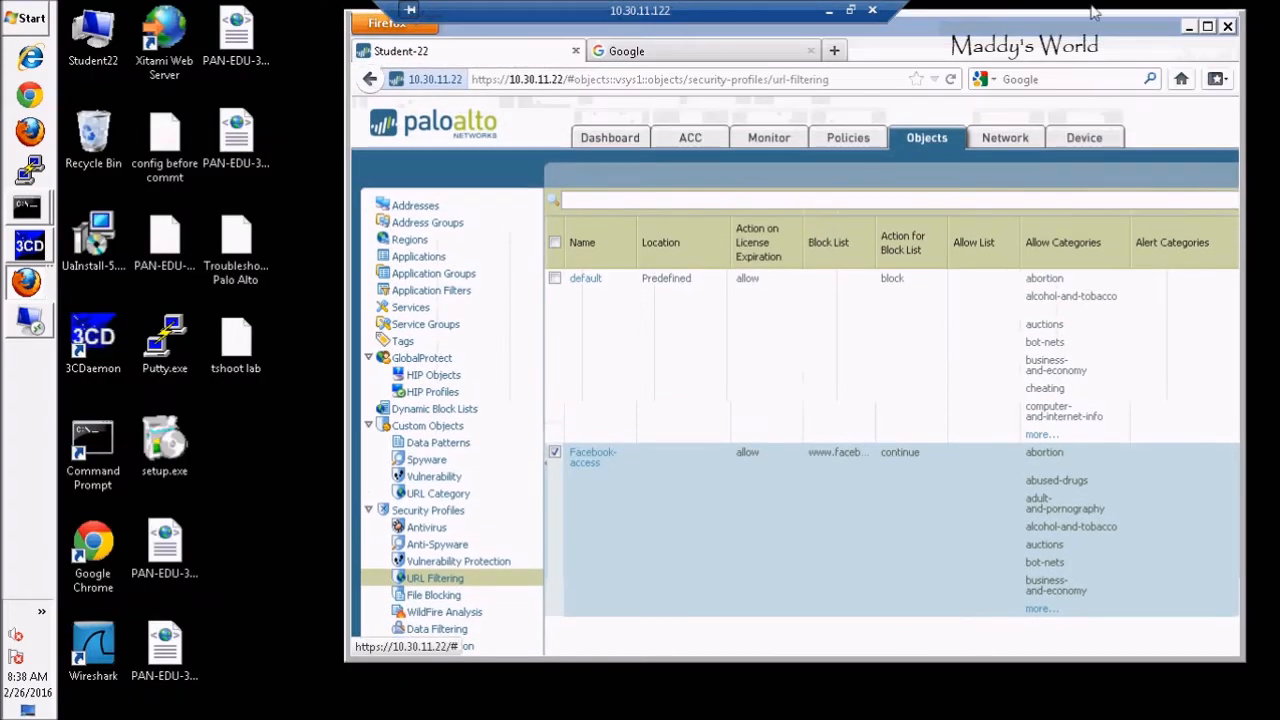
{"action": "left_click", "coordinate": [702, 52]}
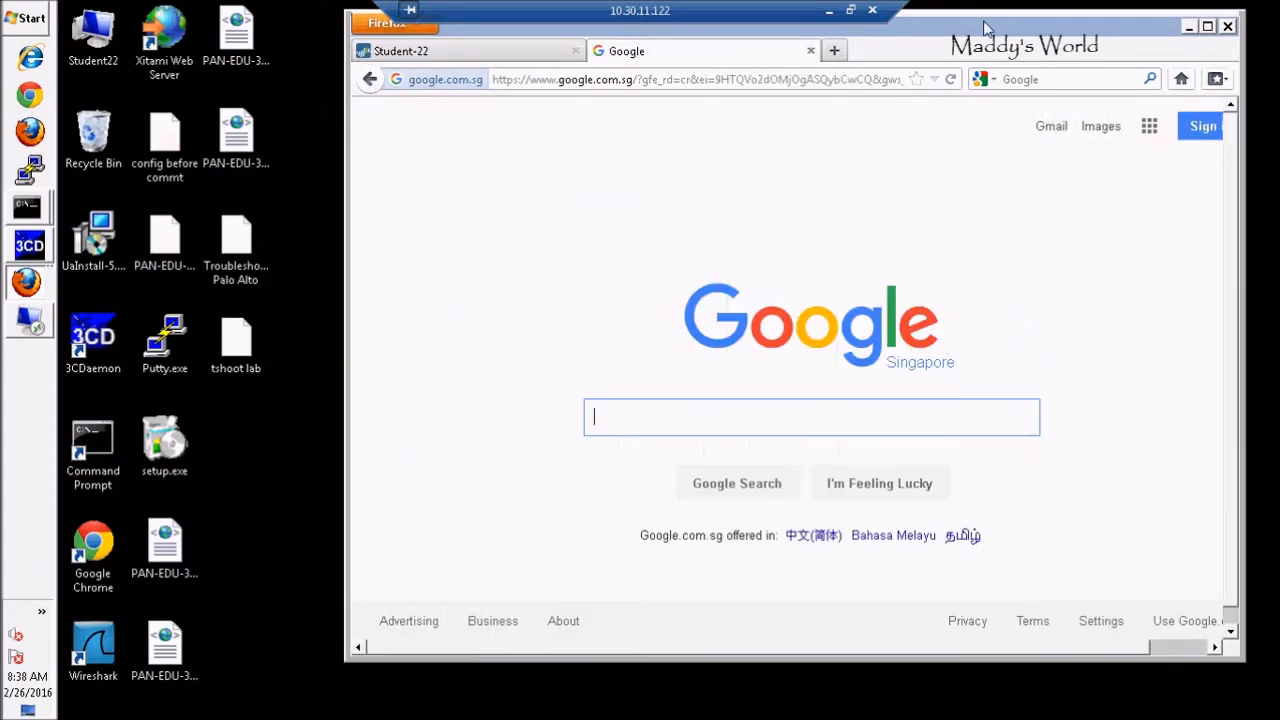
{"action": "left_click", "coordinate": [672, 83]}
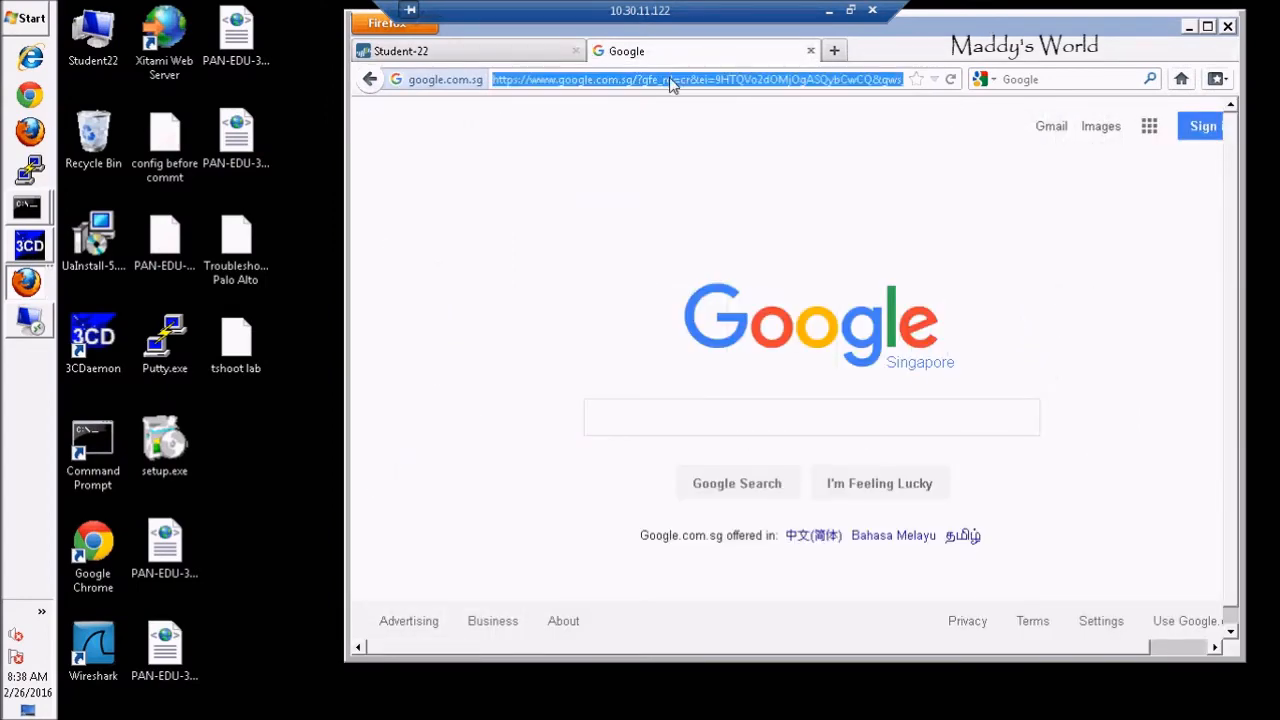
{"action": "type", "text": "www.facebook.com"}
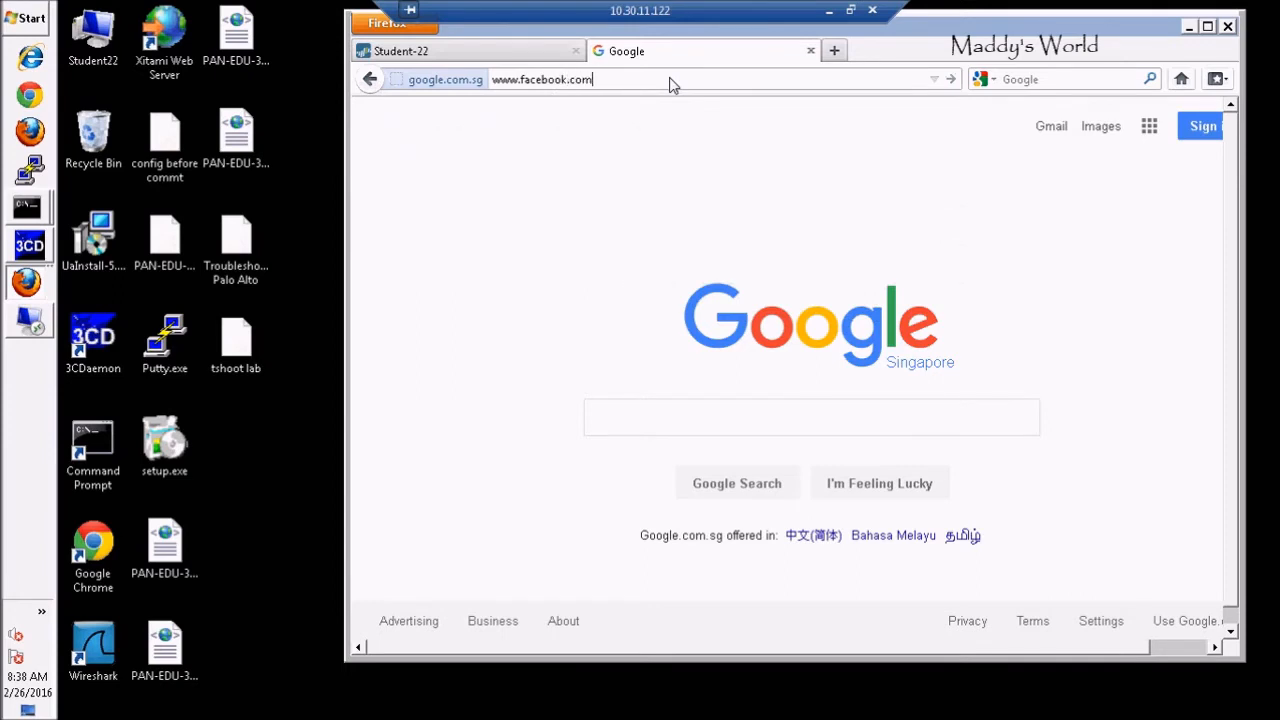
{"action": "key", "text": "Return"}
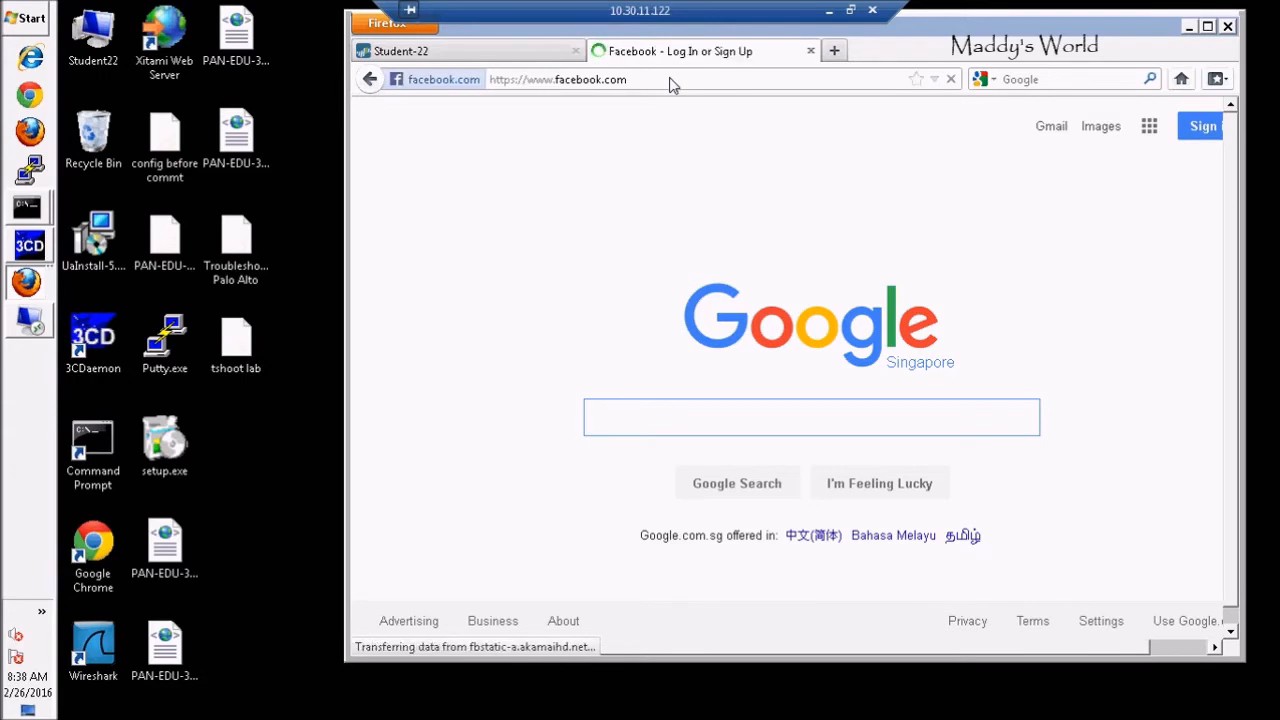
{"action": "left_click", "coordinate": [833, 51]}
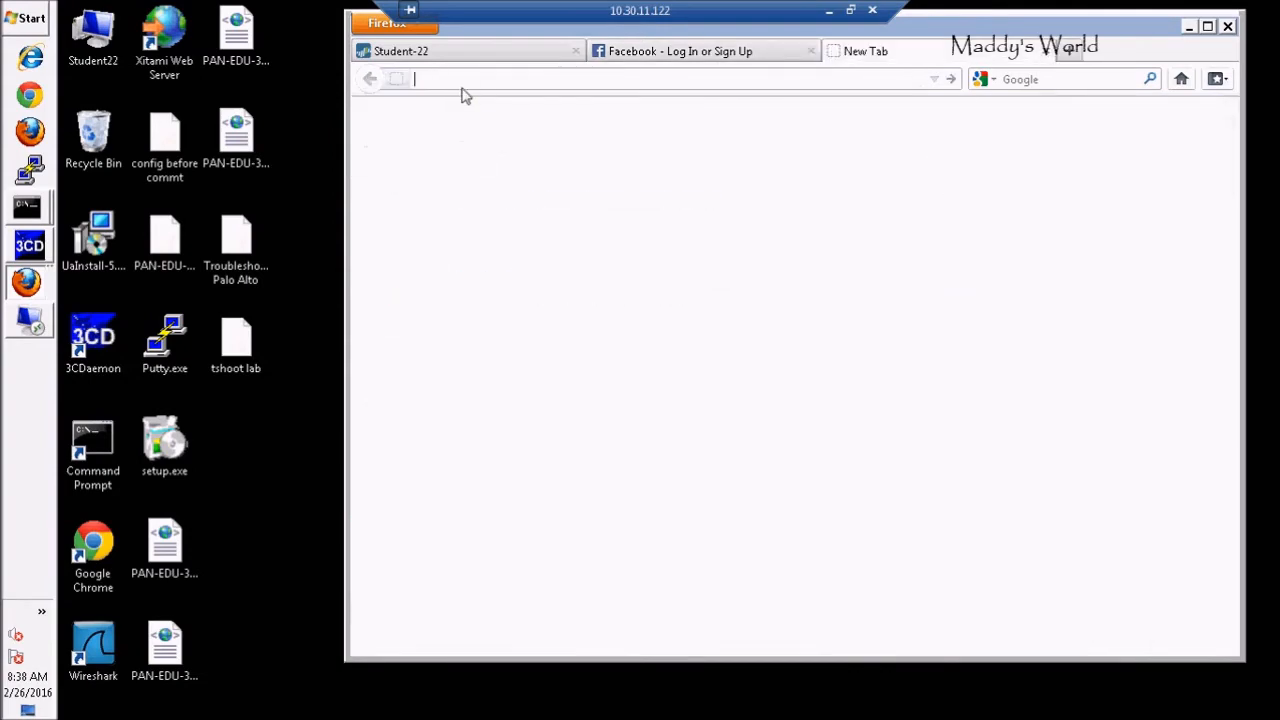
{"action": "type", "text": "www.ubaguio.edu"}
{"action": "key", "text": "Return"}
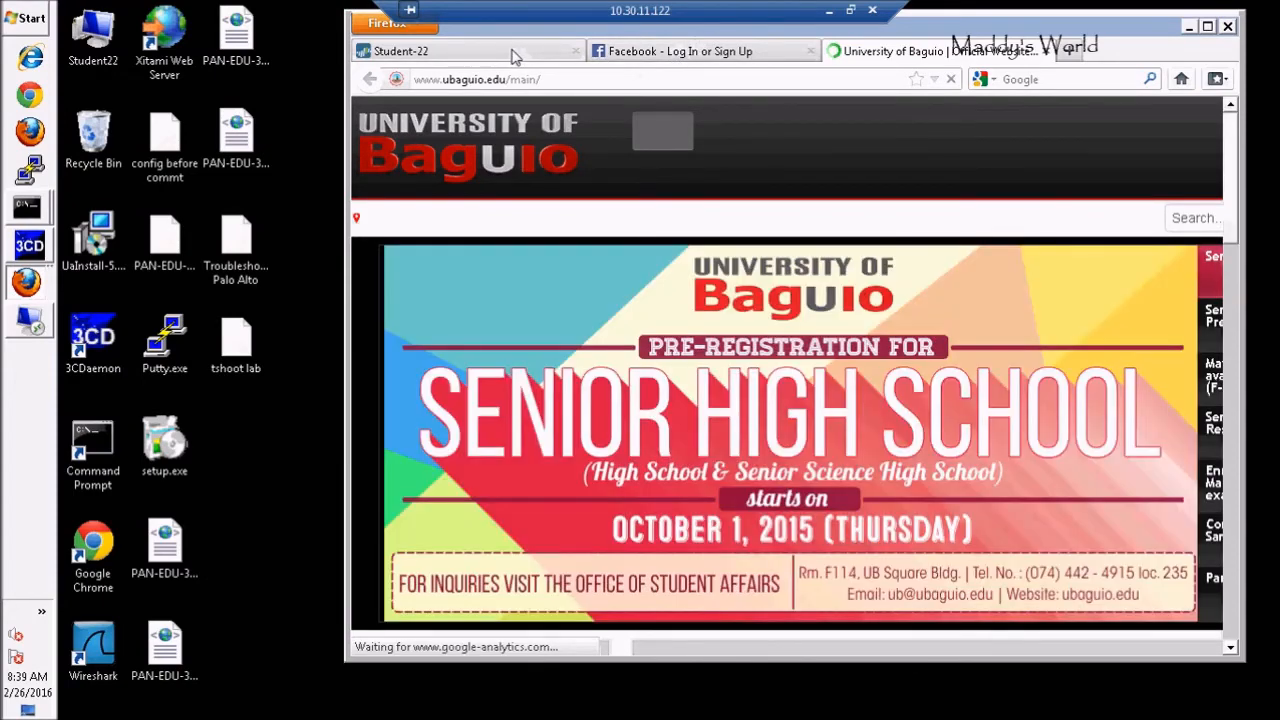
{"action": "left_click", "coordinate": [1207, 27]}
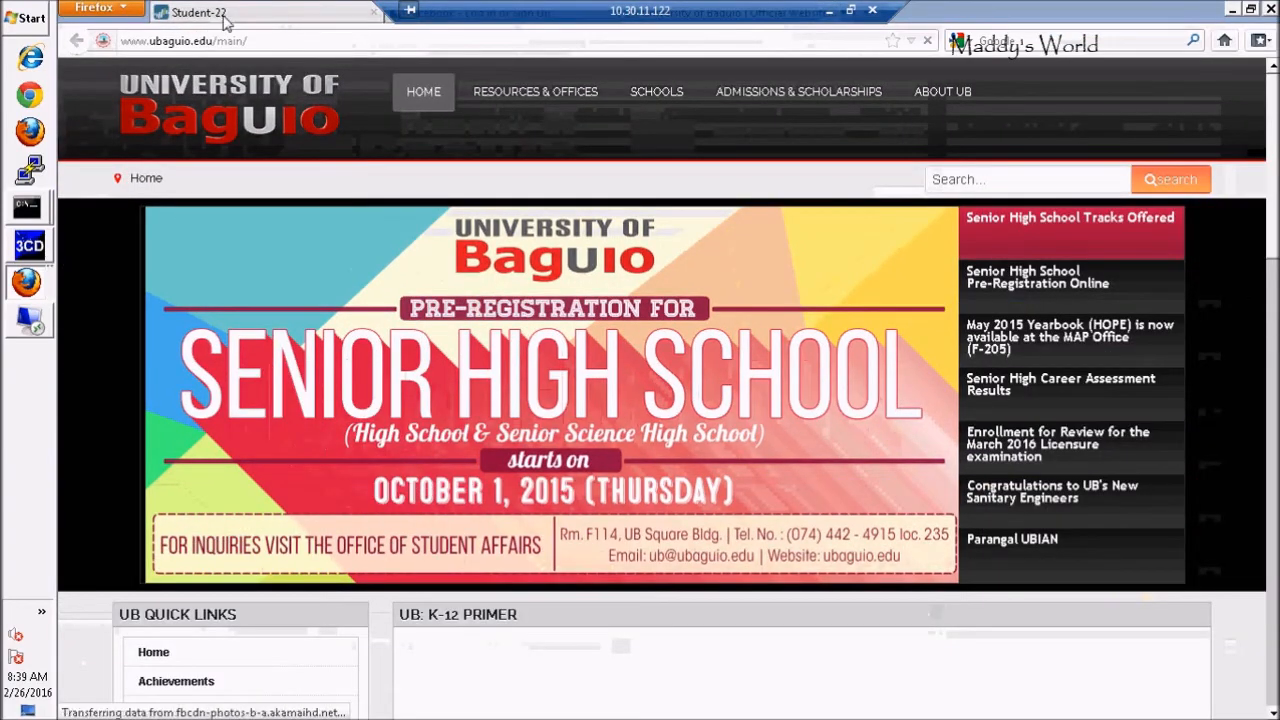
{"action": "left_click", "coordinate": [224, 18]}
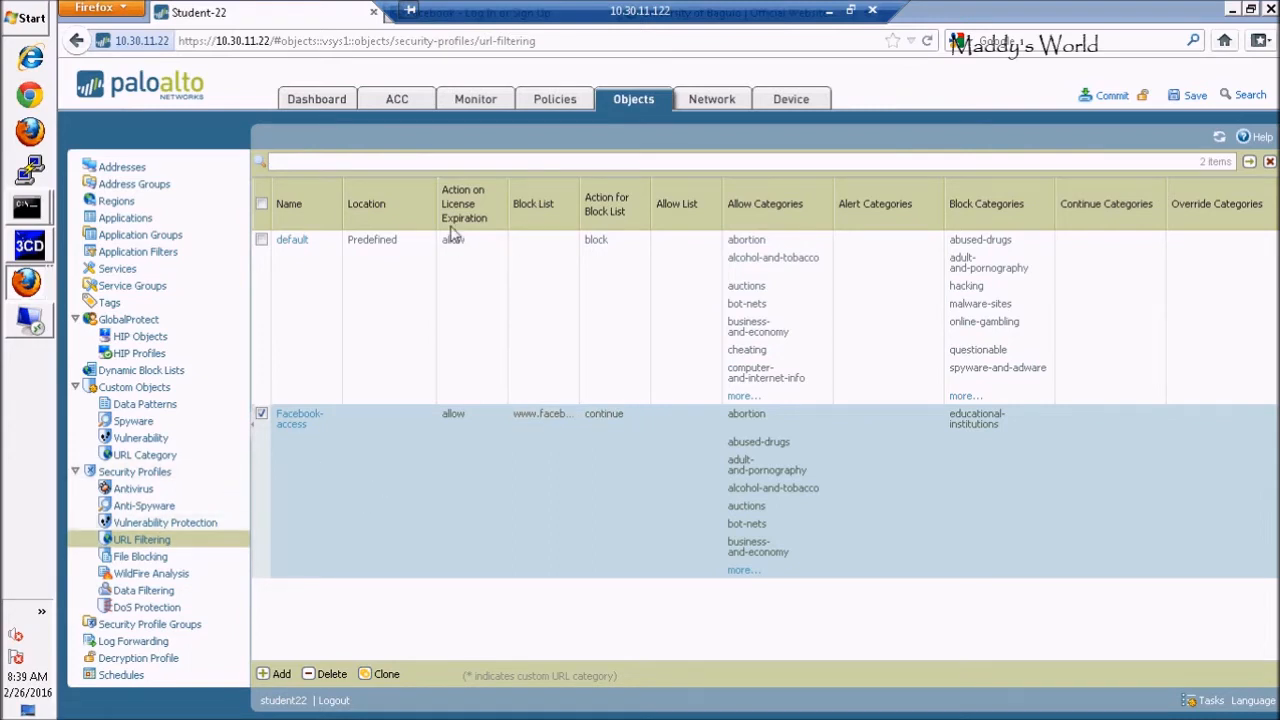
Switch the Allow All Out rule's Profile Type to Group, find no group profiles, and cancel
{"action": "left_click", "coordinate": [549, 101]}
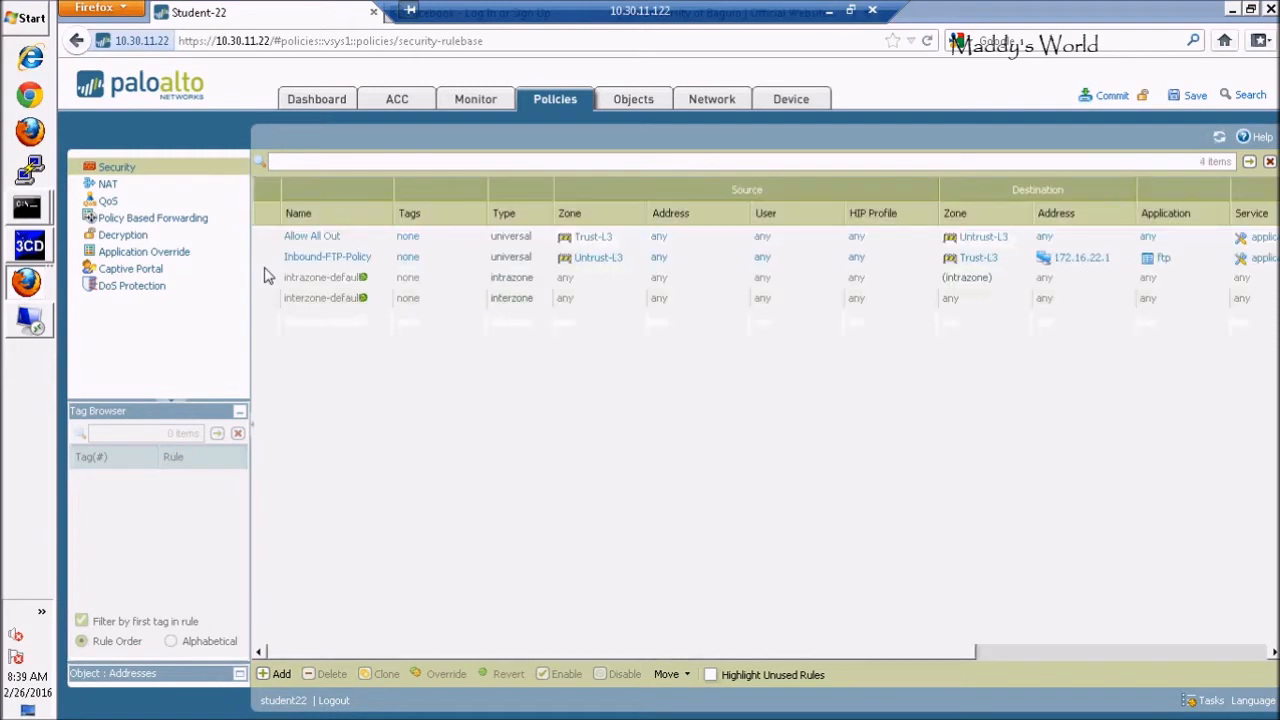
{"action": "left_click", "coordinate": [326, 244]}
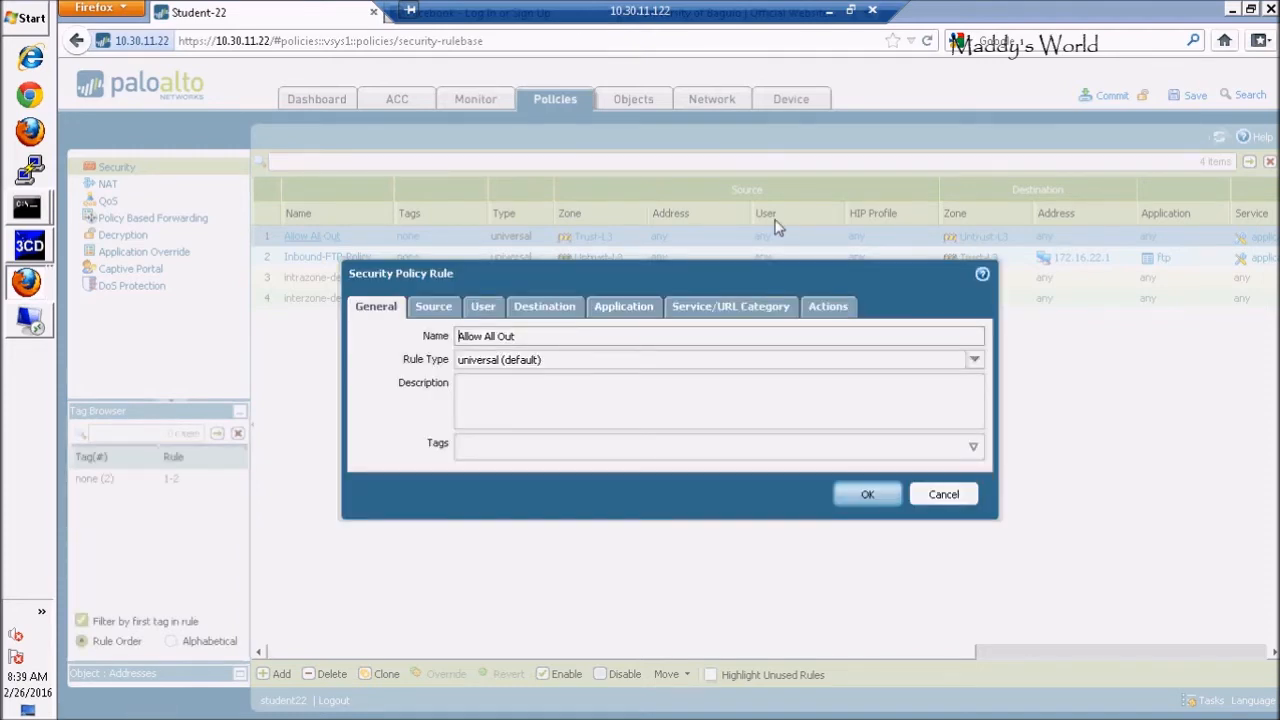
{"action": "left_click", "coordinate": [829, 309]}
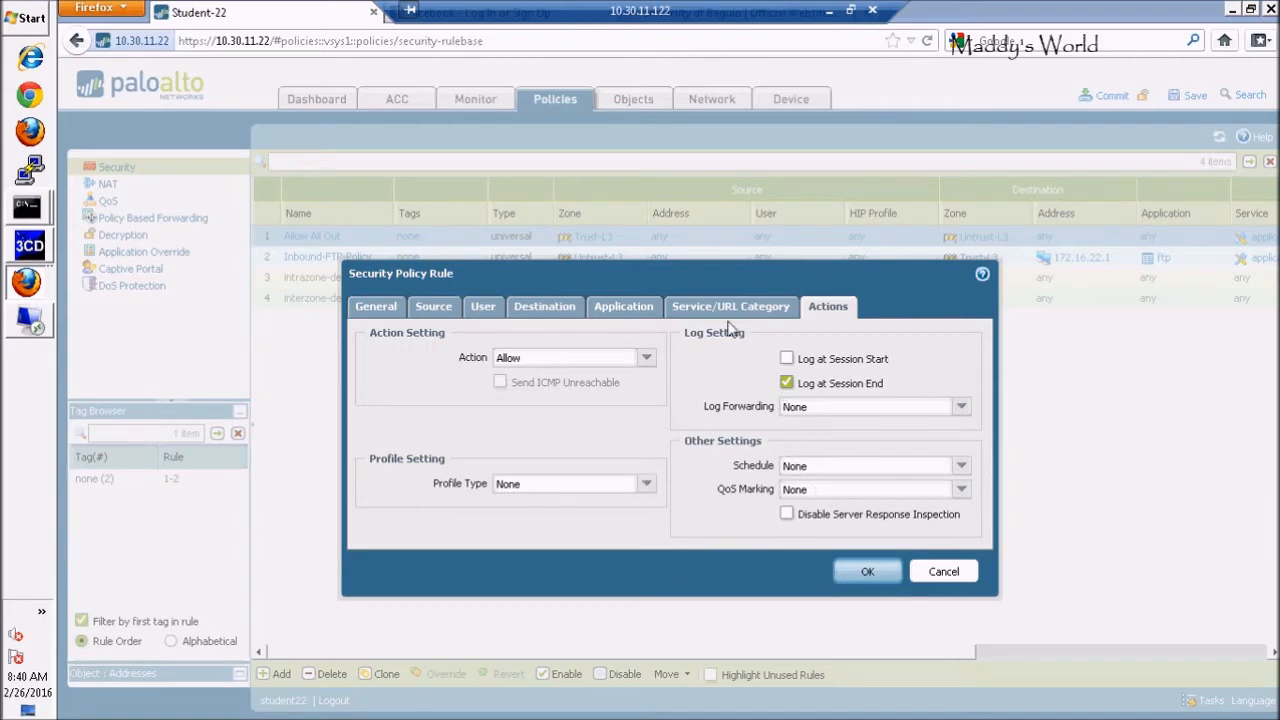
{"action": "left_click", "coordinate": [647, 486]}
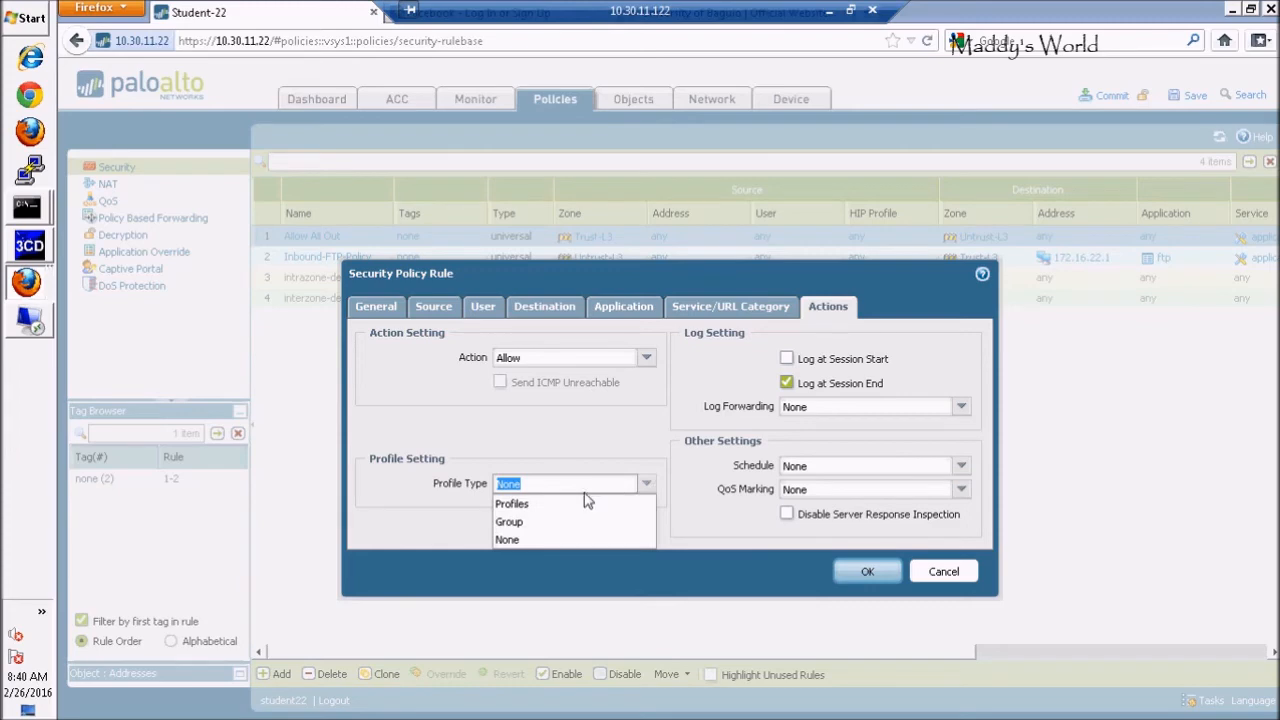
{"action": "left_click", "coordinate": [522, 505]}
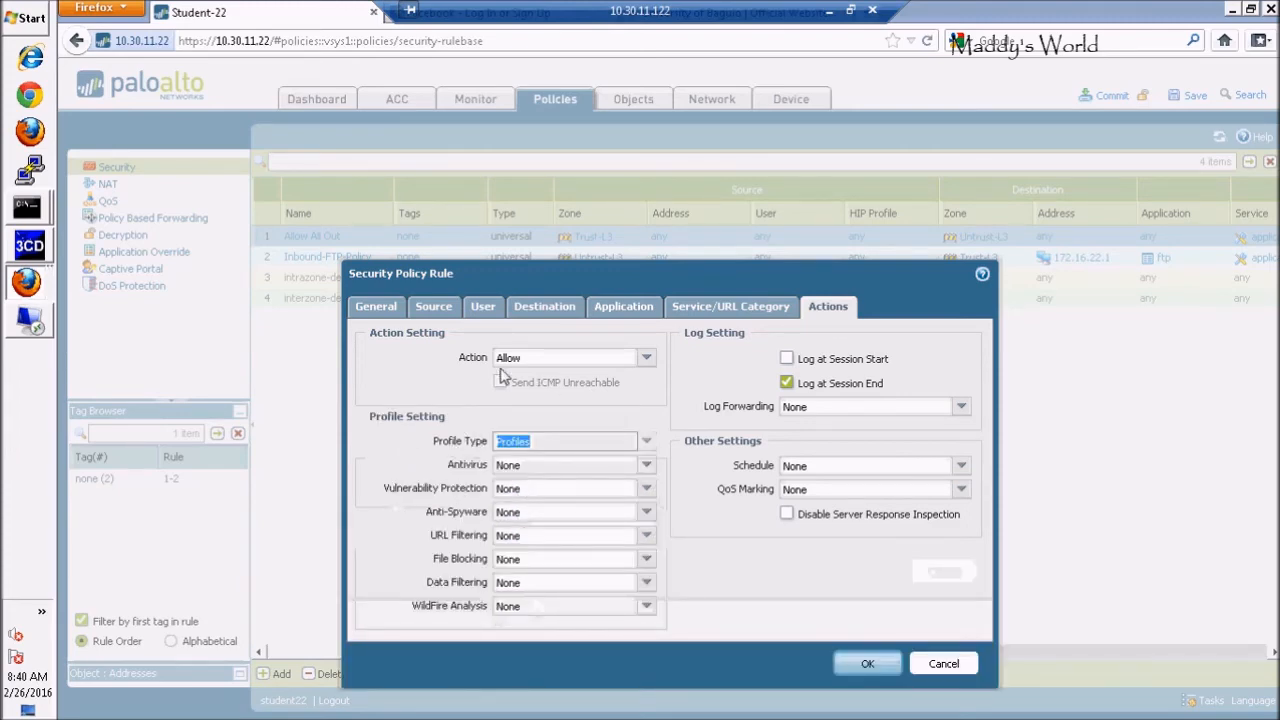
{"action": "left_click", "coordinate": [647, 444]}
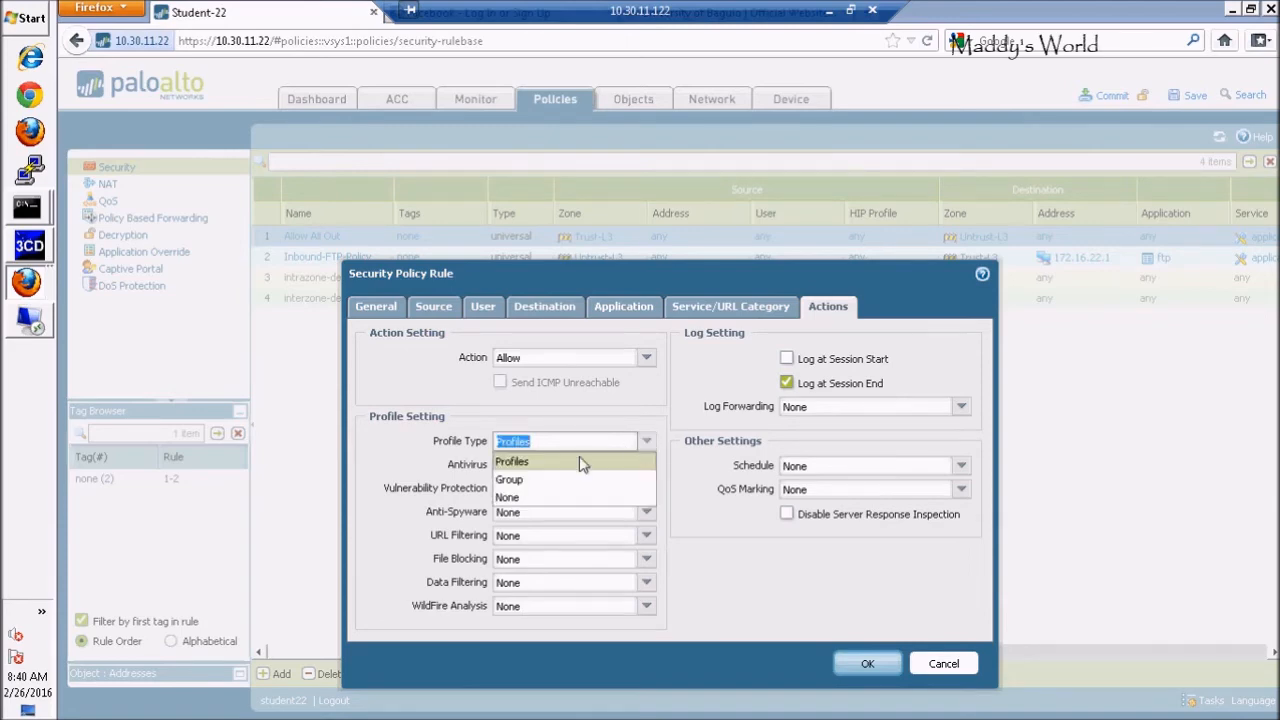
{"action": "left_click", "coordinate": [517, 480]}
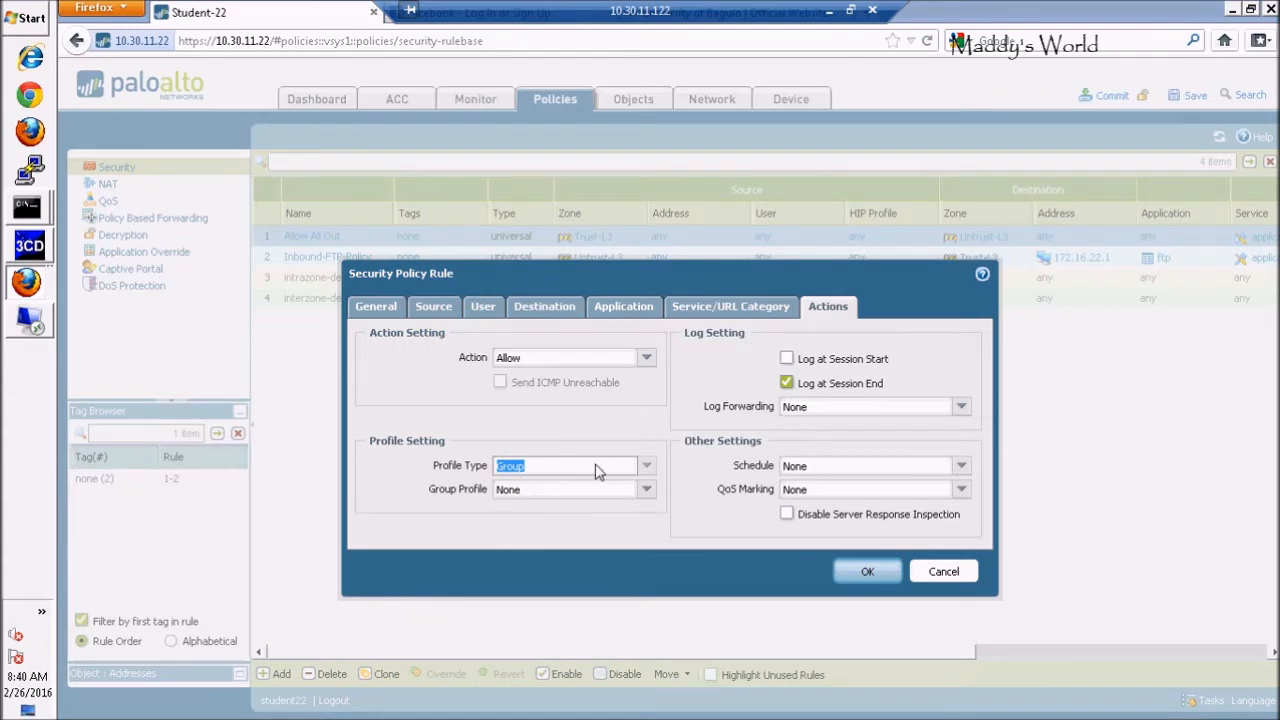
{"action": "left_click", "coordinate": [647, 491]}
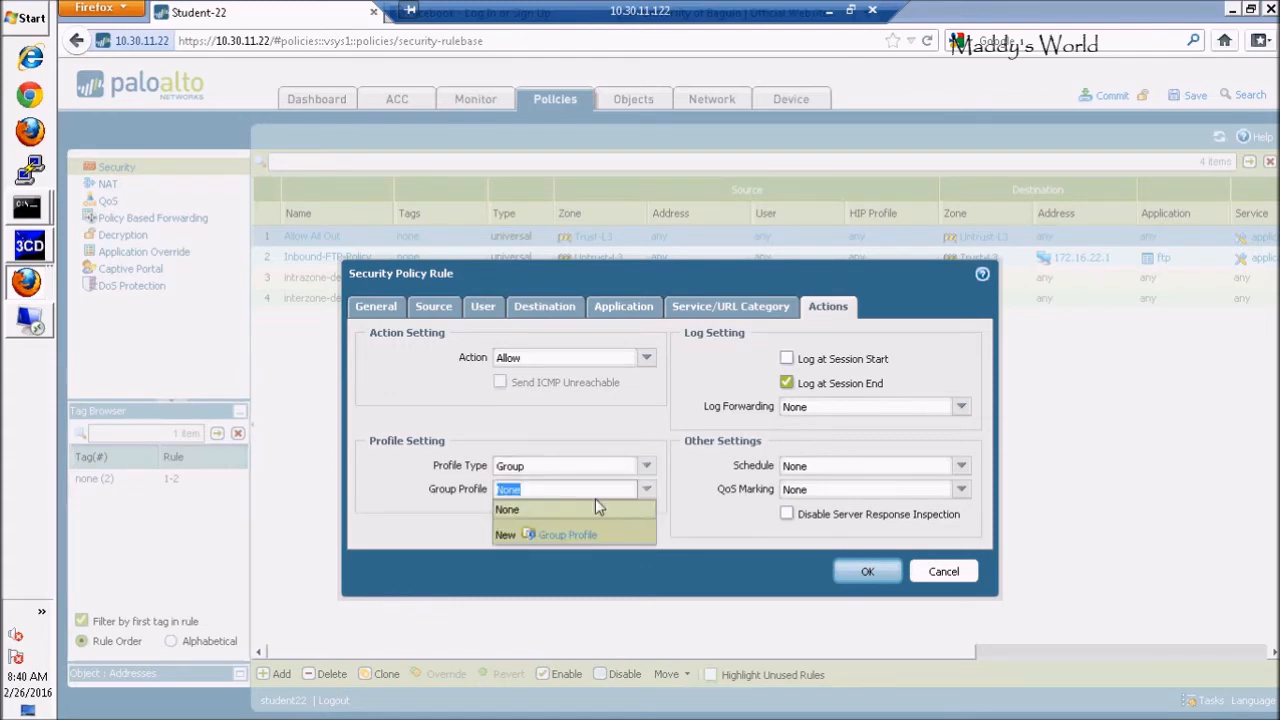
{"action": "left_click", "coordinate": [647, 489]}
{"action": "left_click", "coordinate": [950, 572]}
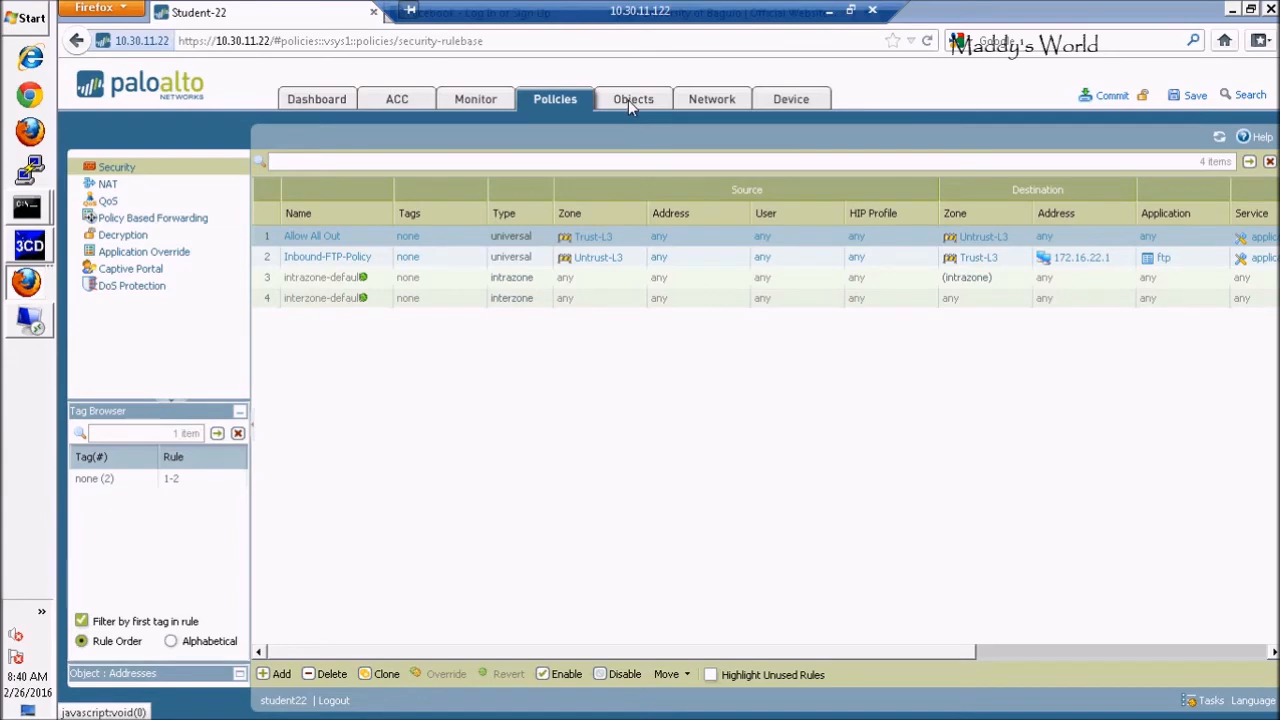
Look at the Objects Antivirus profiles, then the empty Security Profile Groups list
{"action": "left_click", "coordinate": [628, 100]}
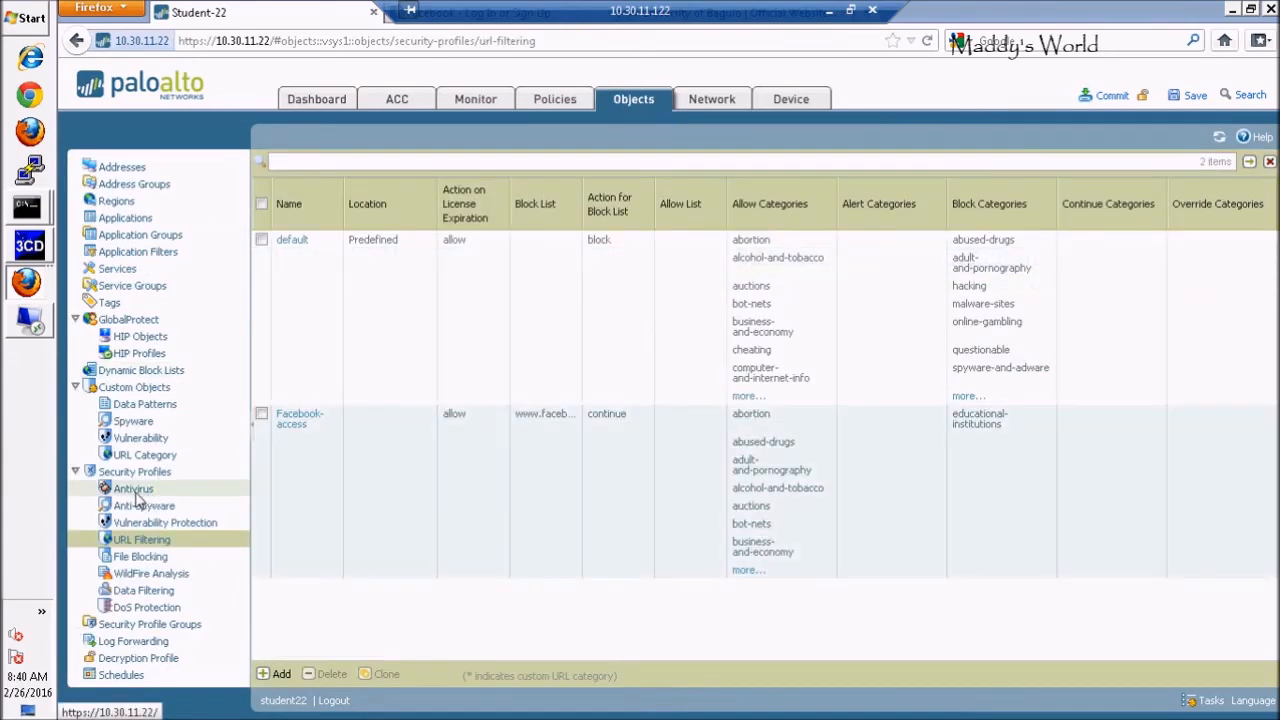
{"action": "left_click", "coordinate": [135, 490]}
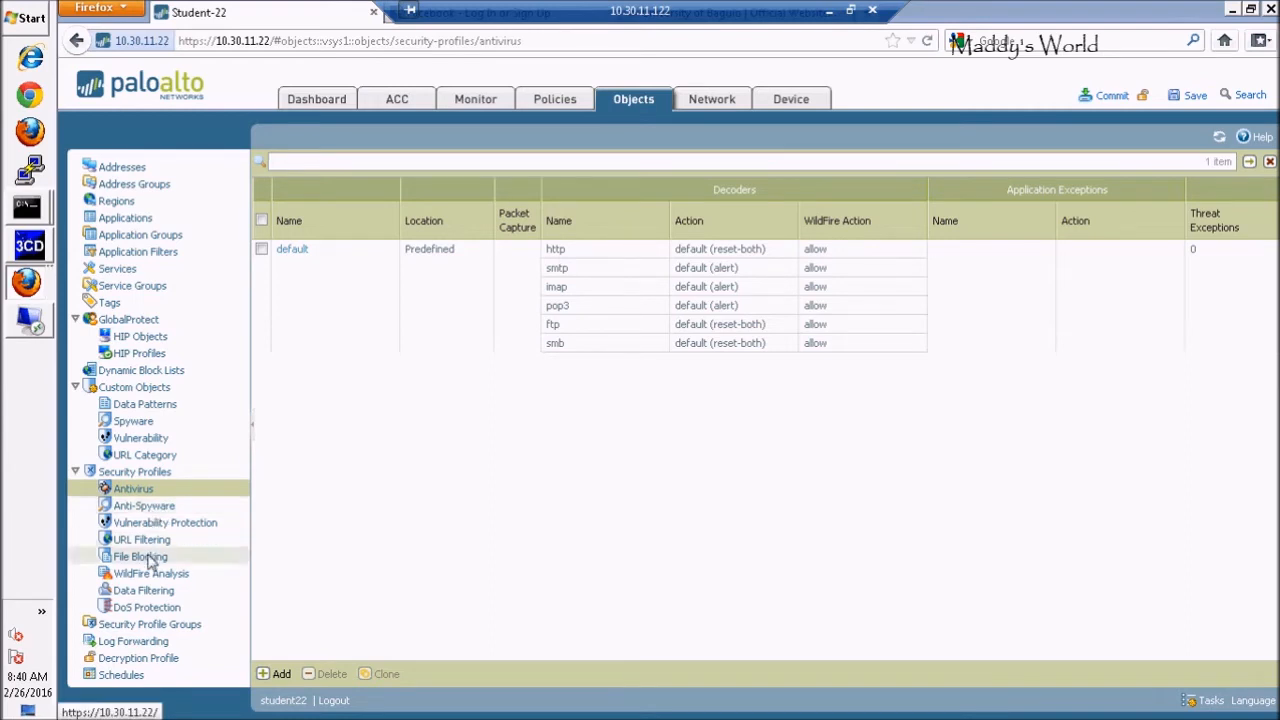
{"action": "left_click", "coordinate": [163, 626]}
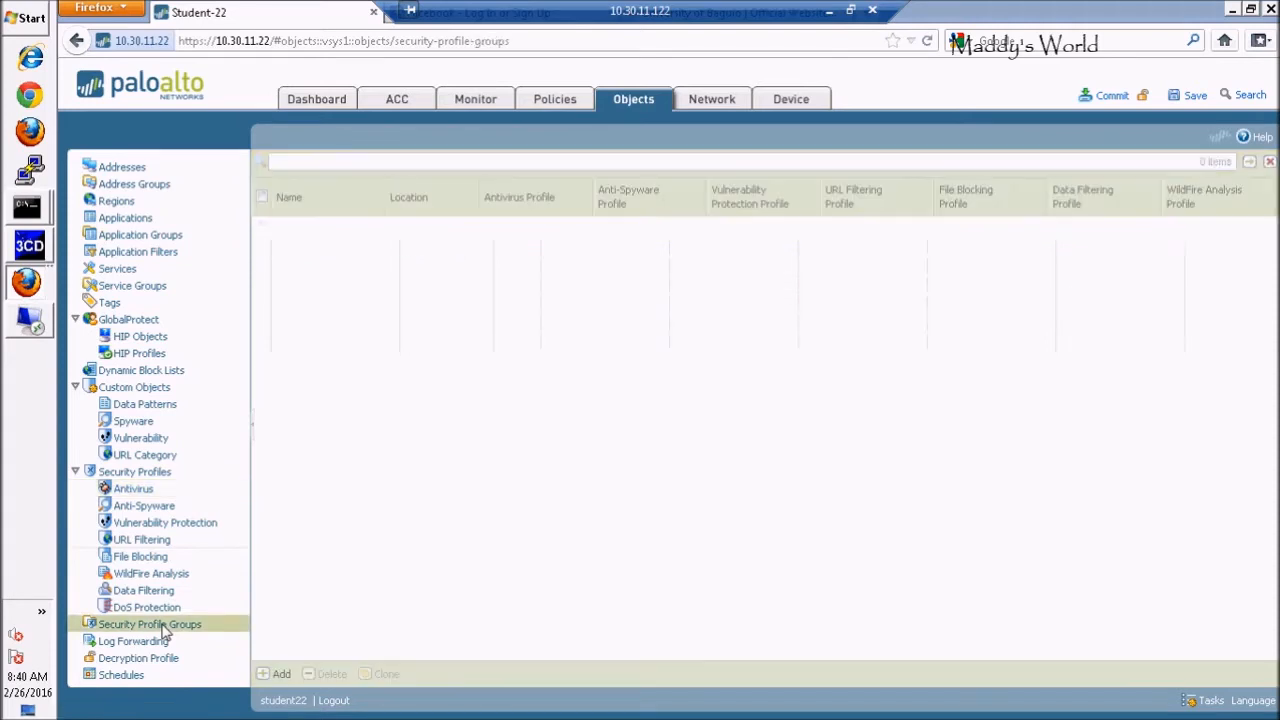
Add profile group 'test-profile' with URL Filtering Facebook-access and Antivirus left at None
{"action": "left_click", "coordinate": [272, 676]}
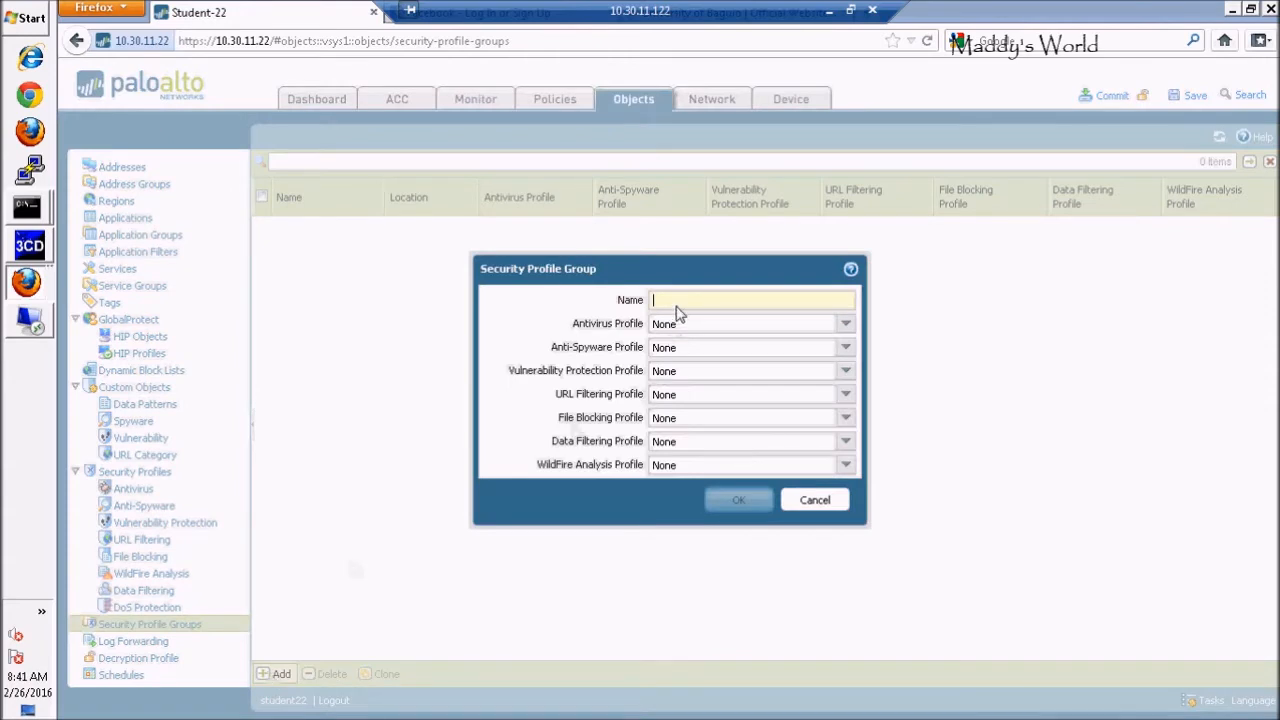
{"action": "type", "text": "test"}
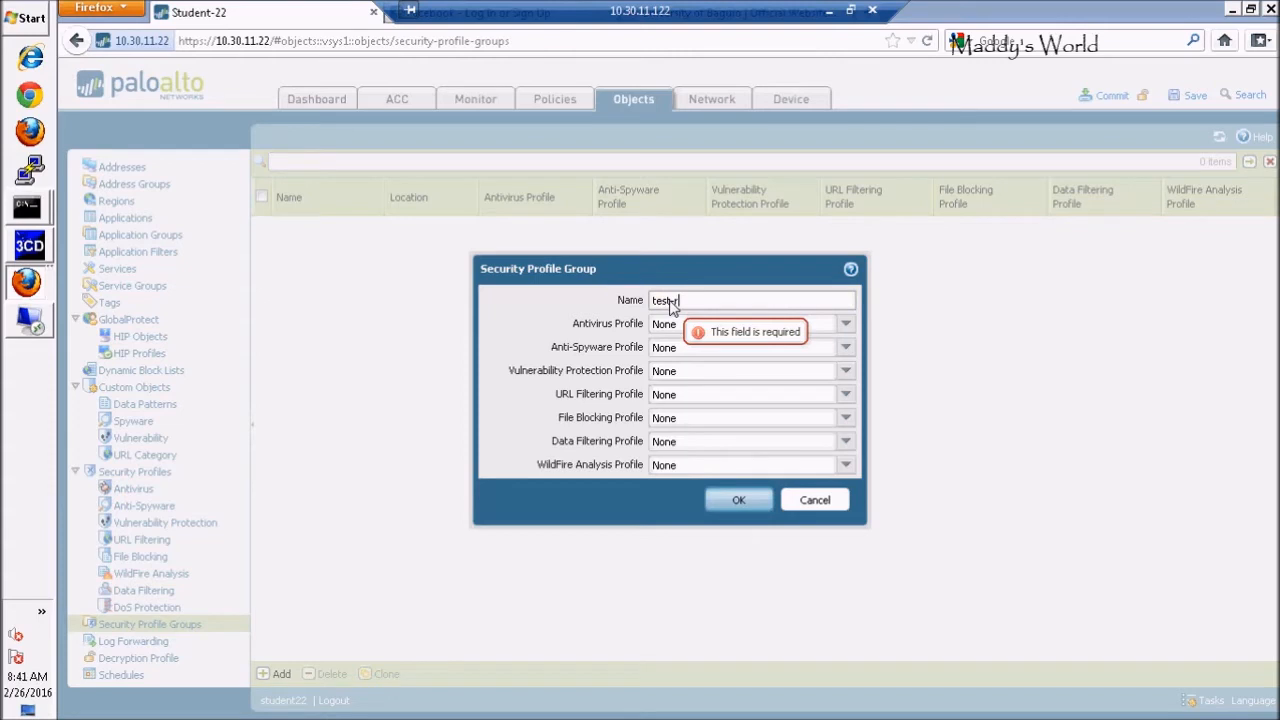
{"action": "type", "text": "-prof"}
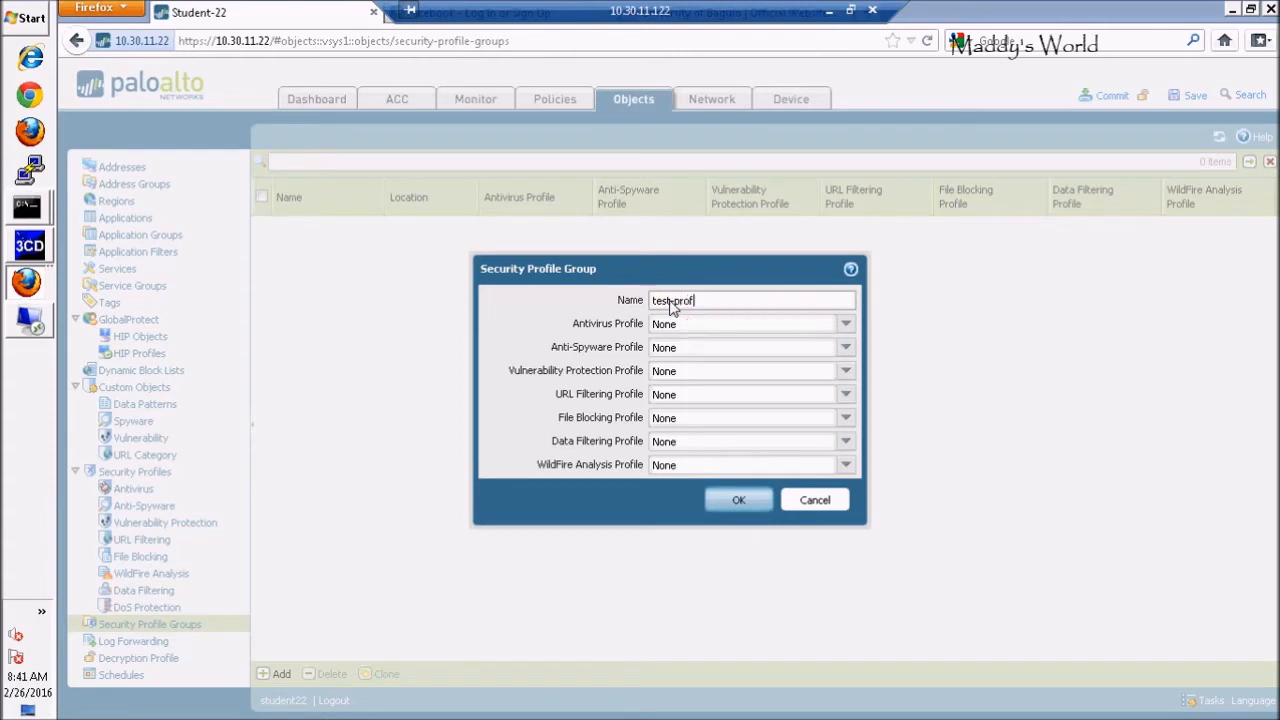
{"action": "type", "text": "ile"}
{"action": "left_click", "coordinate": [846, 325]}
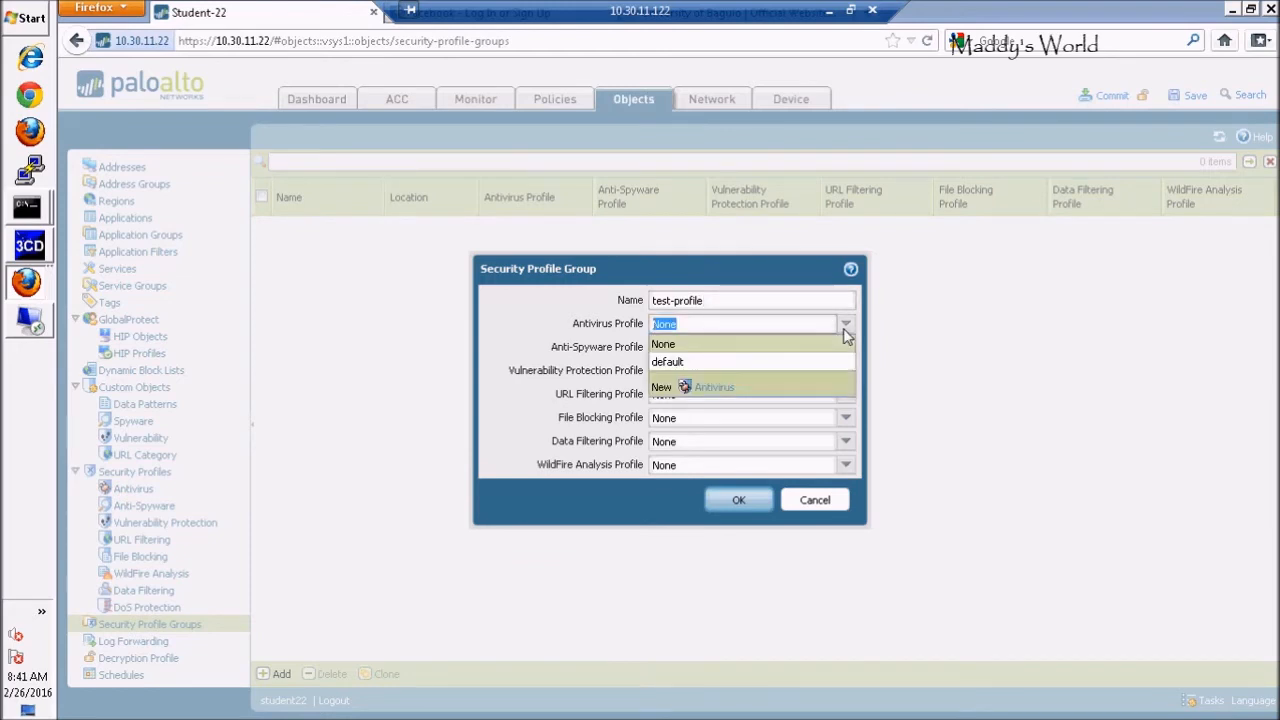
{"action": "left_click", "coordinate": [740, 363]}
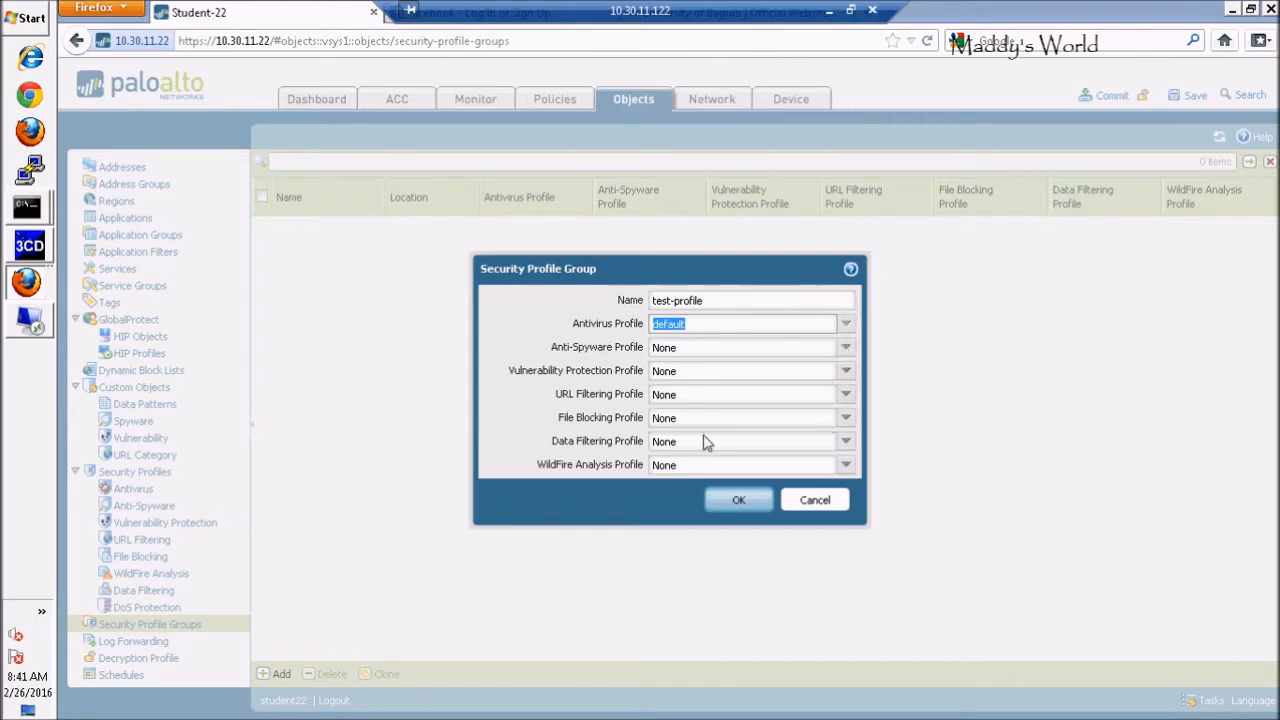
{"action": "left_click", "coordinate": [846, 398]}
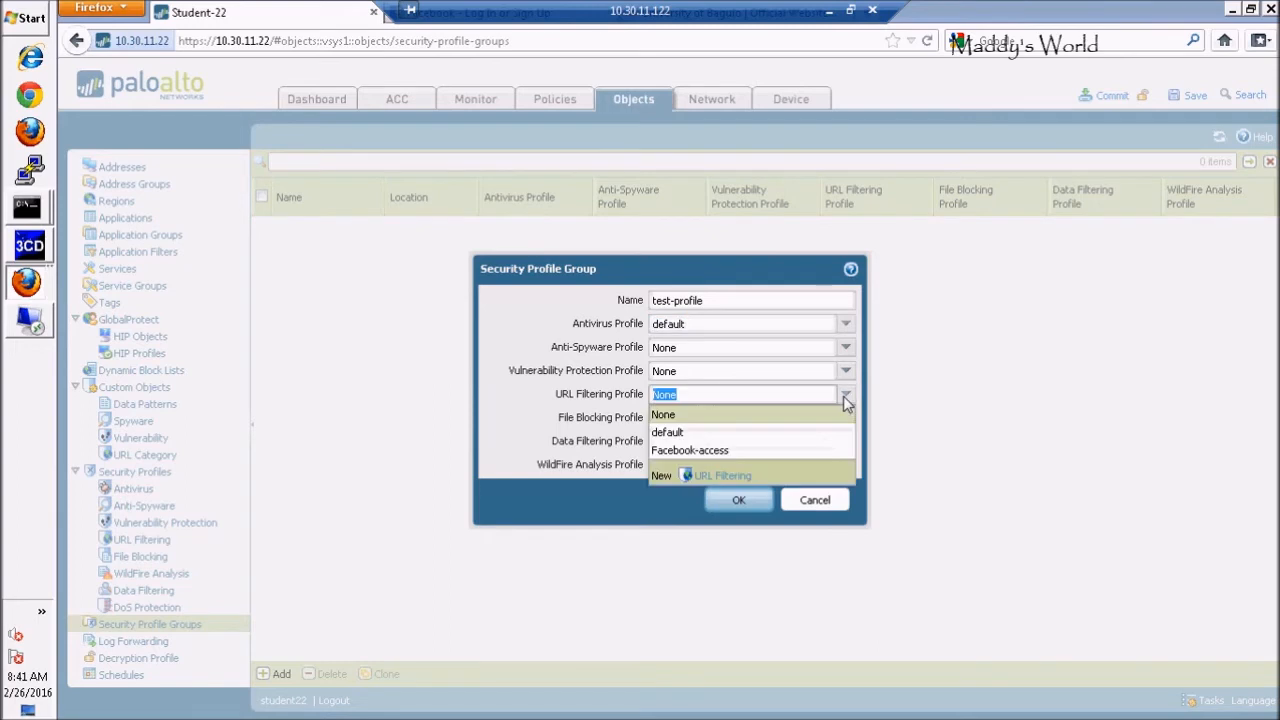
{"action": "left_click", "coordinate": [708, 451]}
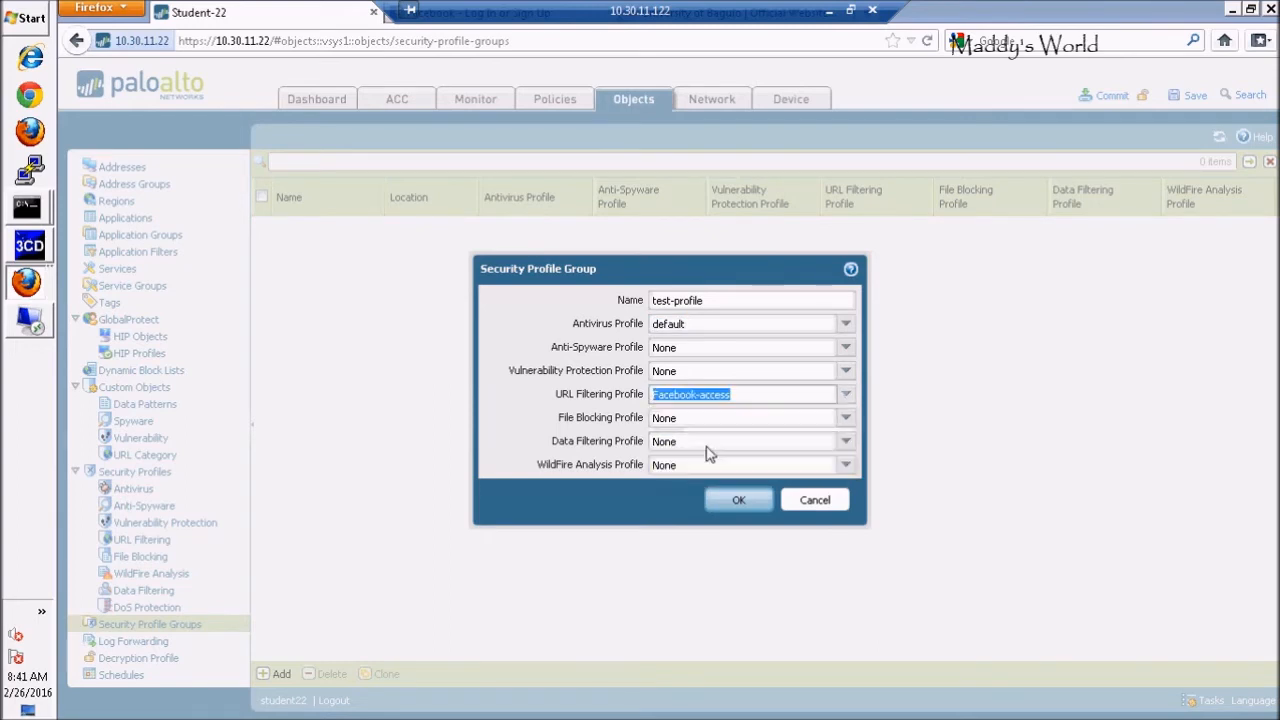
{"action": "left_click", "coordinate": [845, 327]}
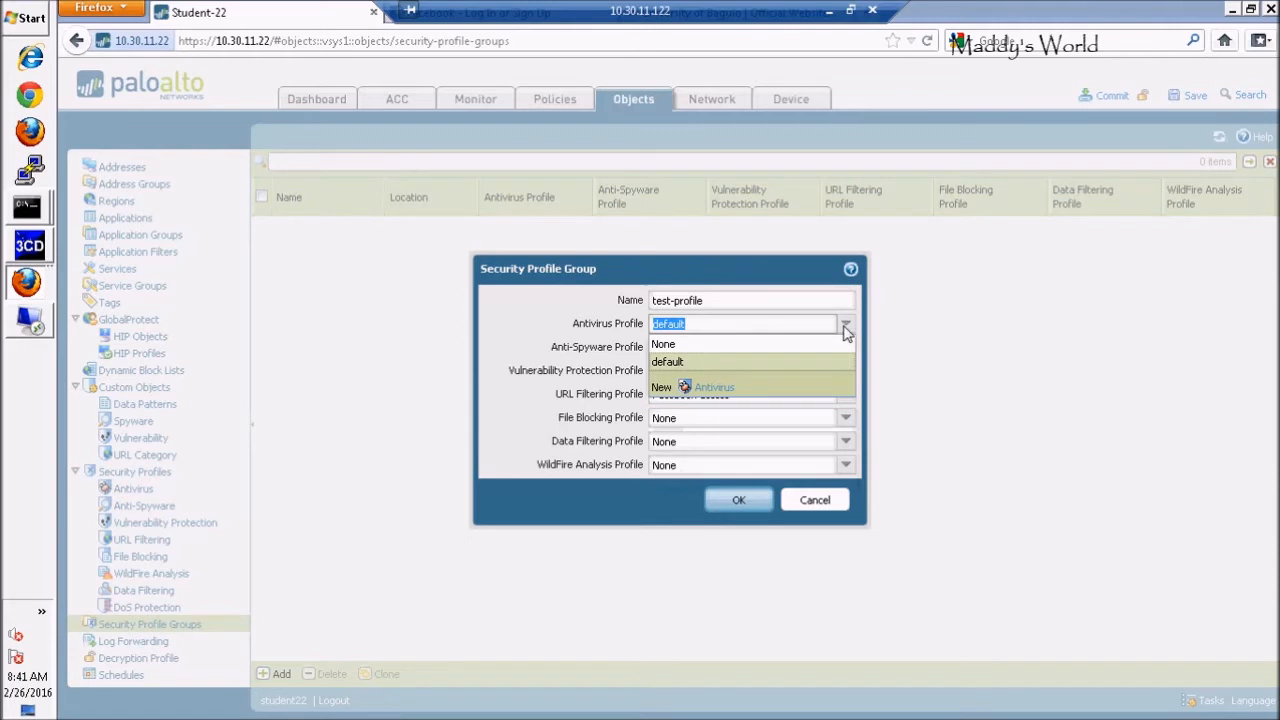
{"action": "left_click", "coordinate": [678, 347]}
{"action": "left_click", "coordinate": [710, 301]}
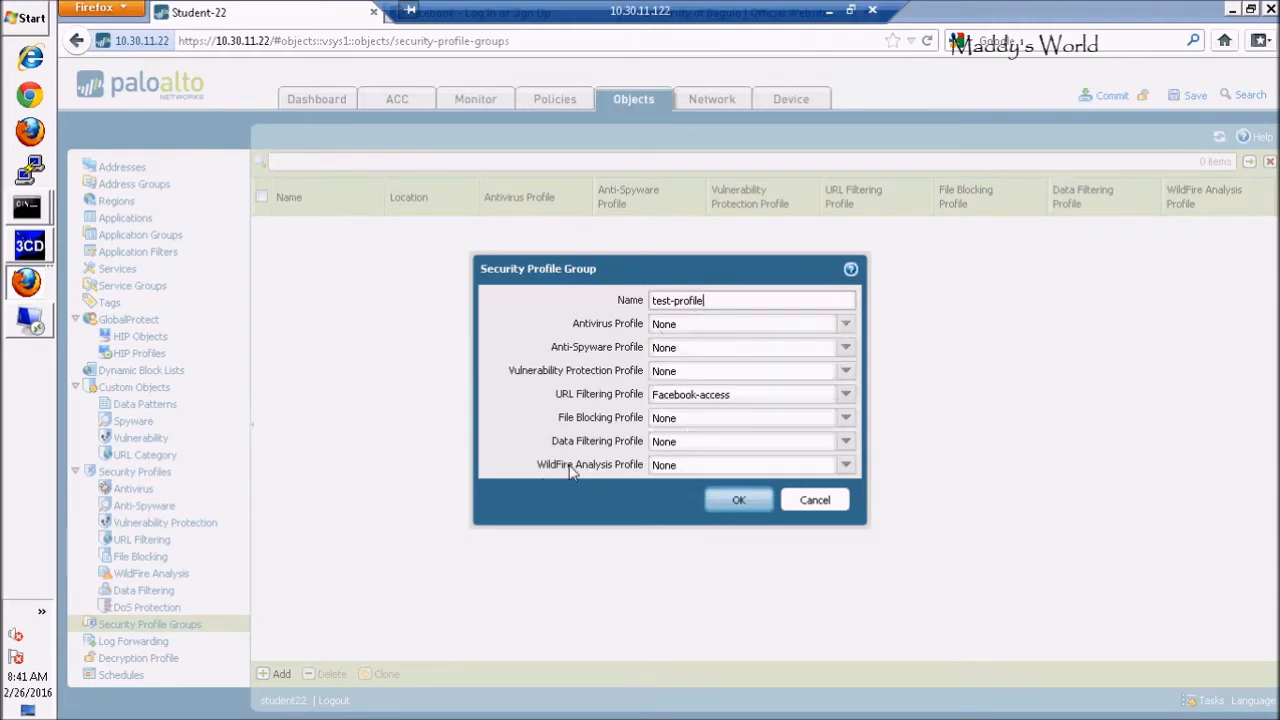
{"action": "left_click", "coordinate": [748, 501]}
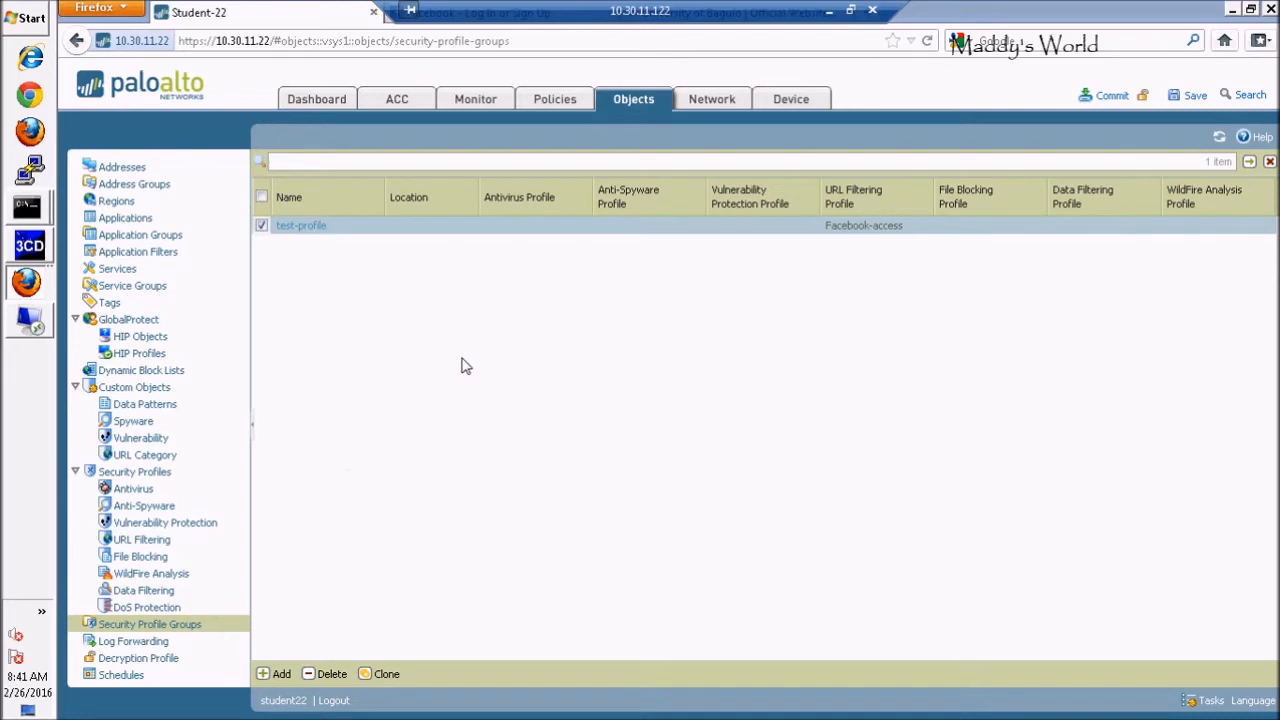
{"action": "left_click", "coordinate": [553, 100]}
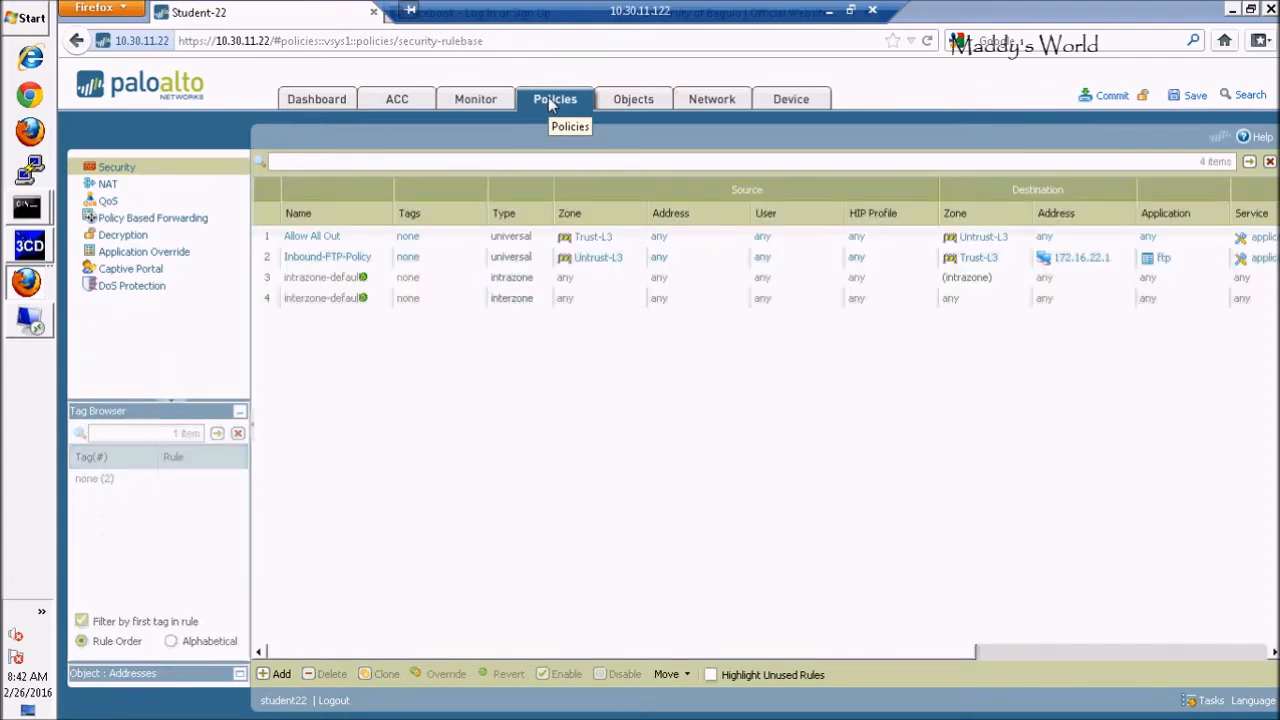
Edit Allow All Out to keep Allow, use Profiles type with Facebook-access URL filtering
{"action": "left_click", "coordinate": [320, 244]}
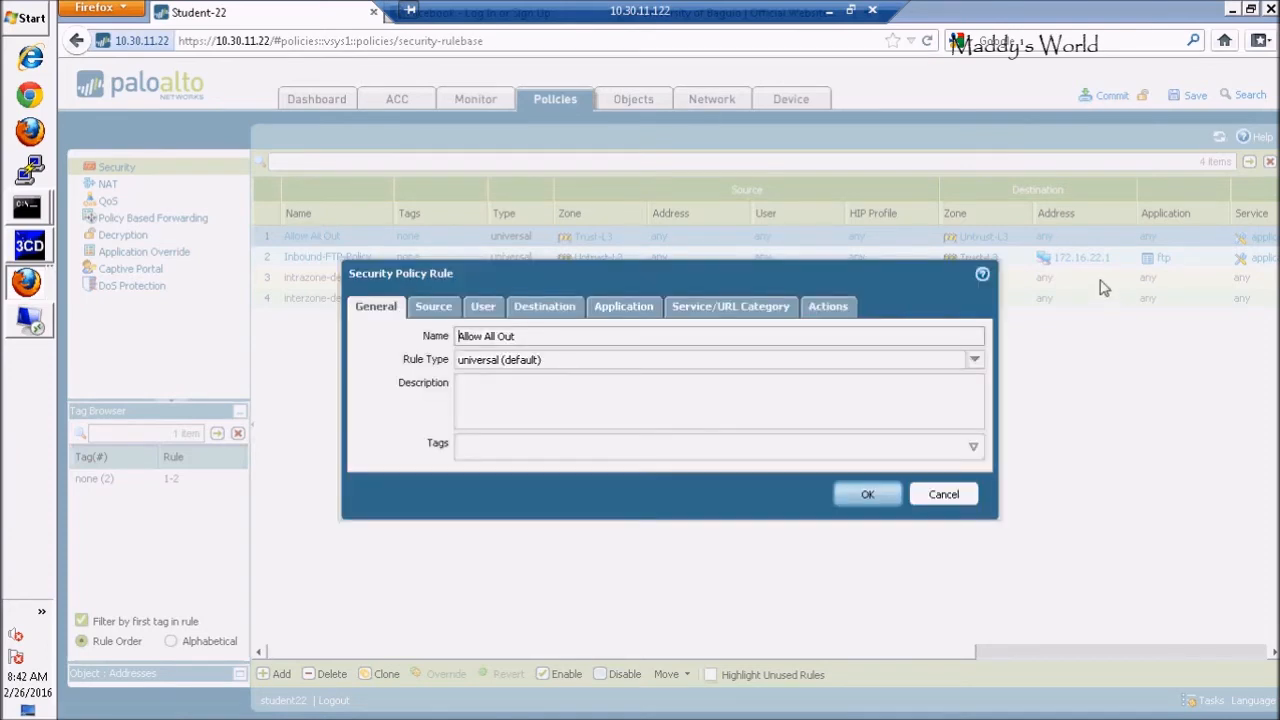
{"action": "left_click", "coordinate": [828, 307]}
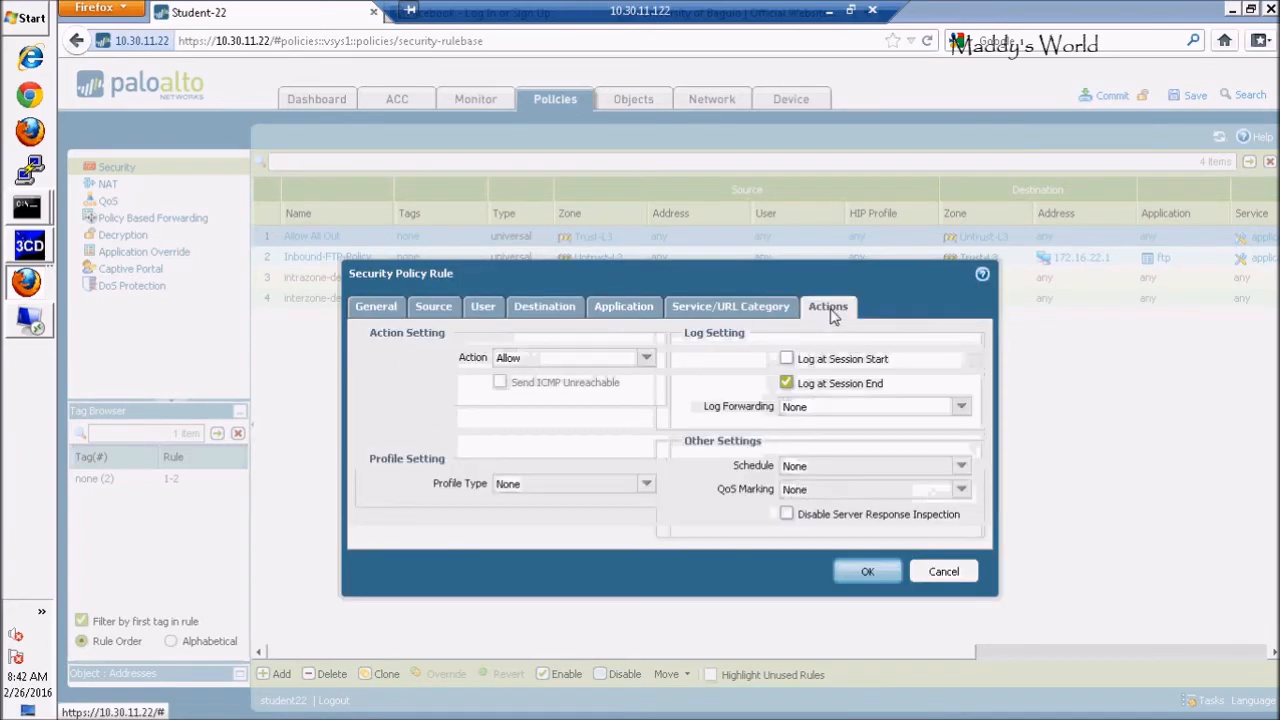
{"action": "left_click", "coordinate": [646, 360]}
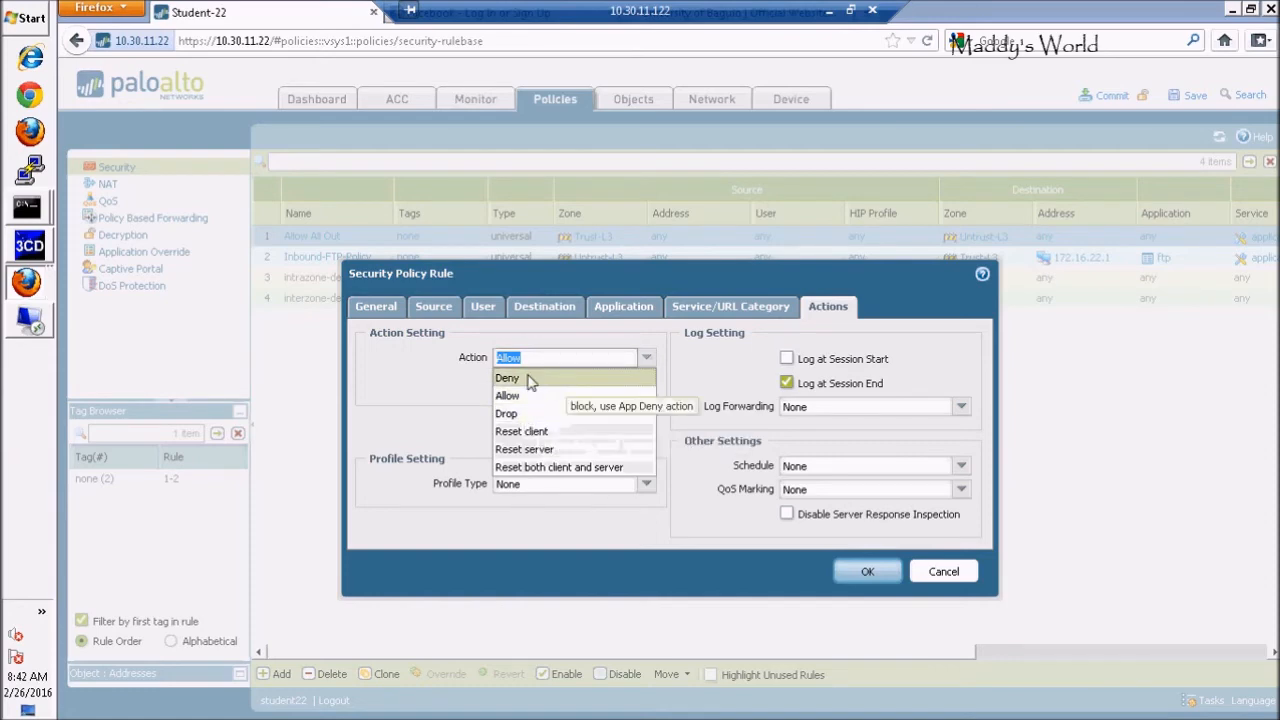
{"action": "left_click", "coordinate": [648, 361]}
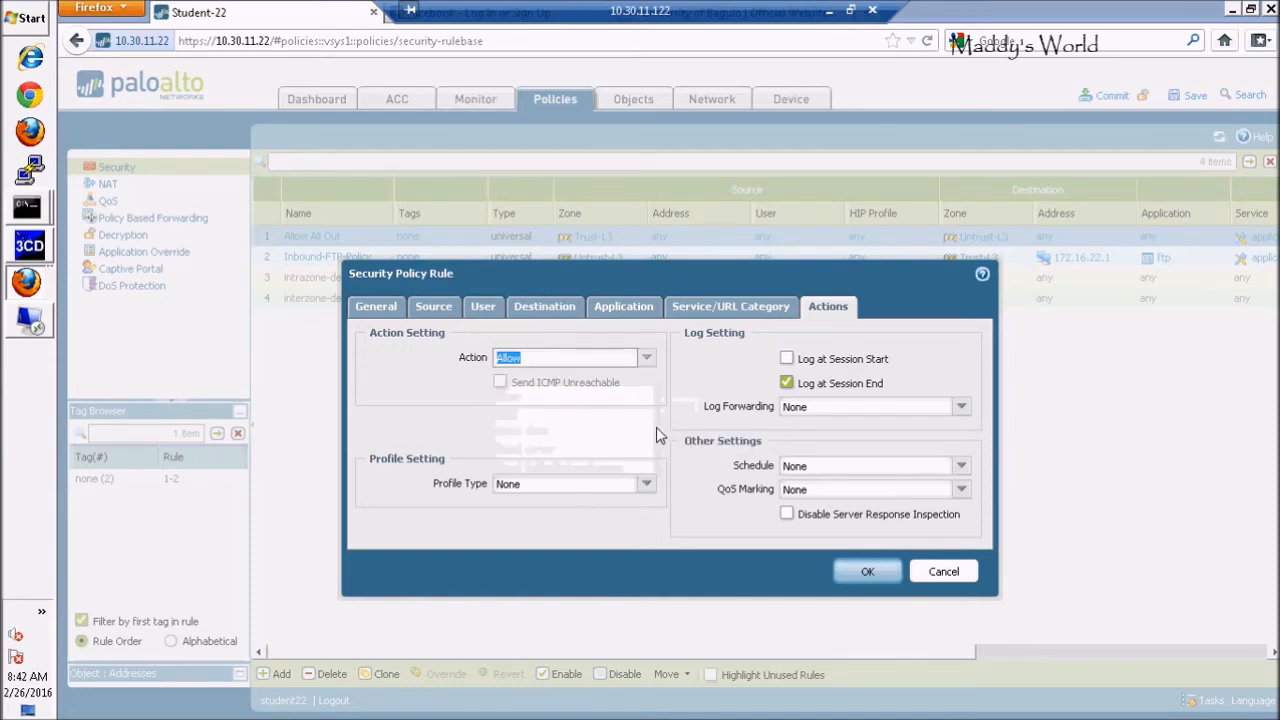
{"action": "left_click", "coordinate": [645, 484]}
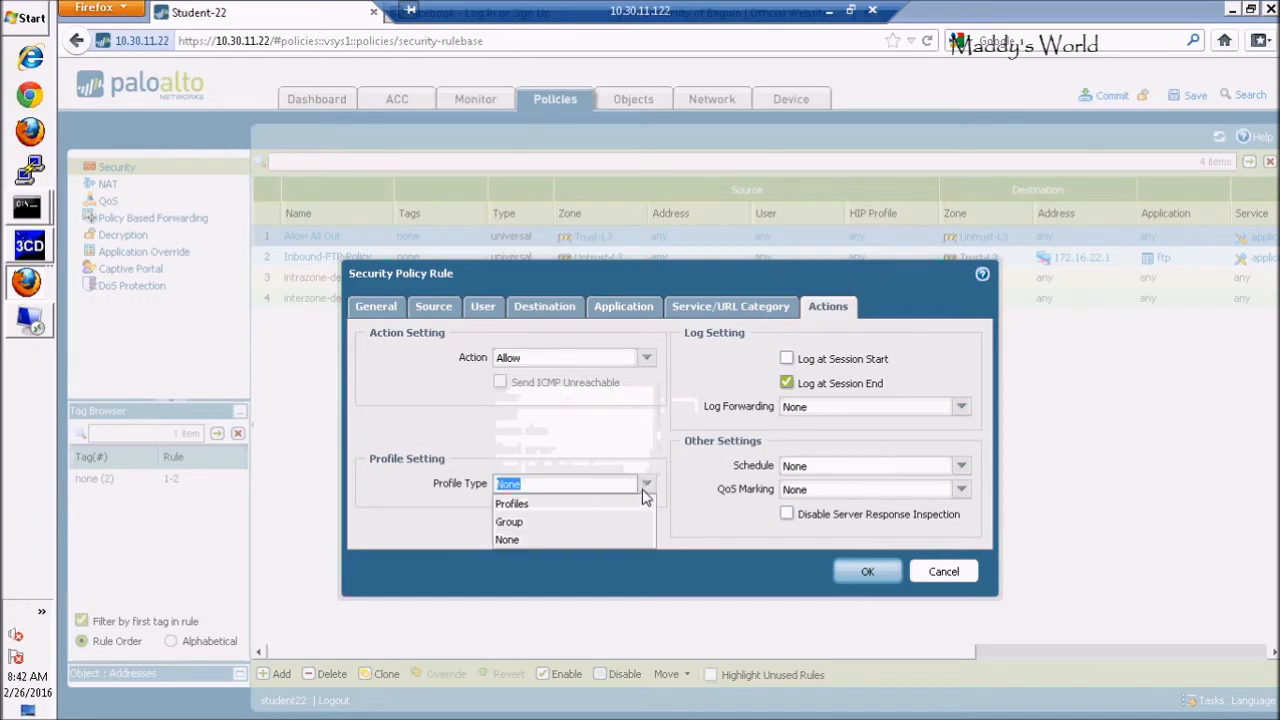
{"action": "left_click", "coordinate": [516, 499]}
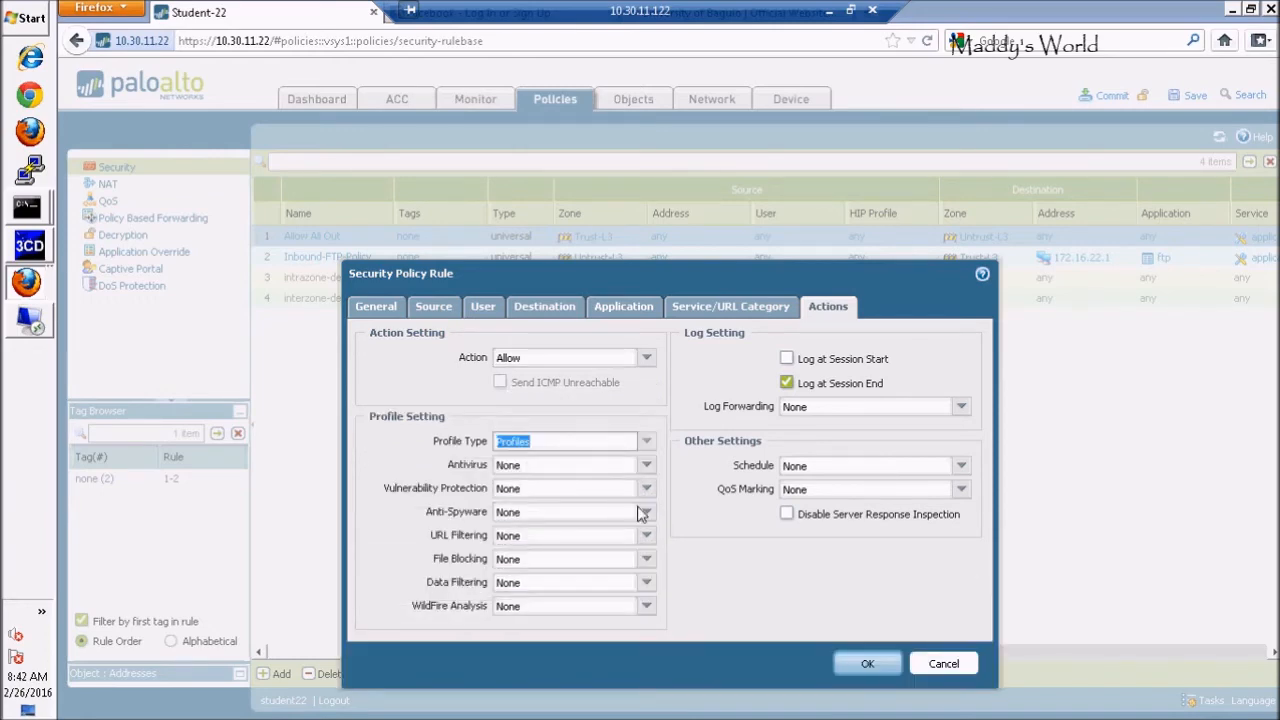
{"action": "left_click", "coordinate": [647, 538]}
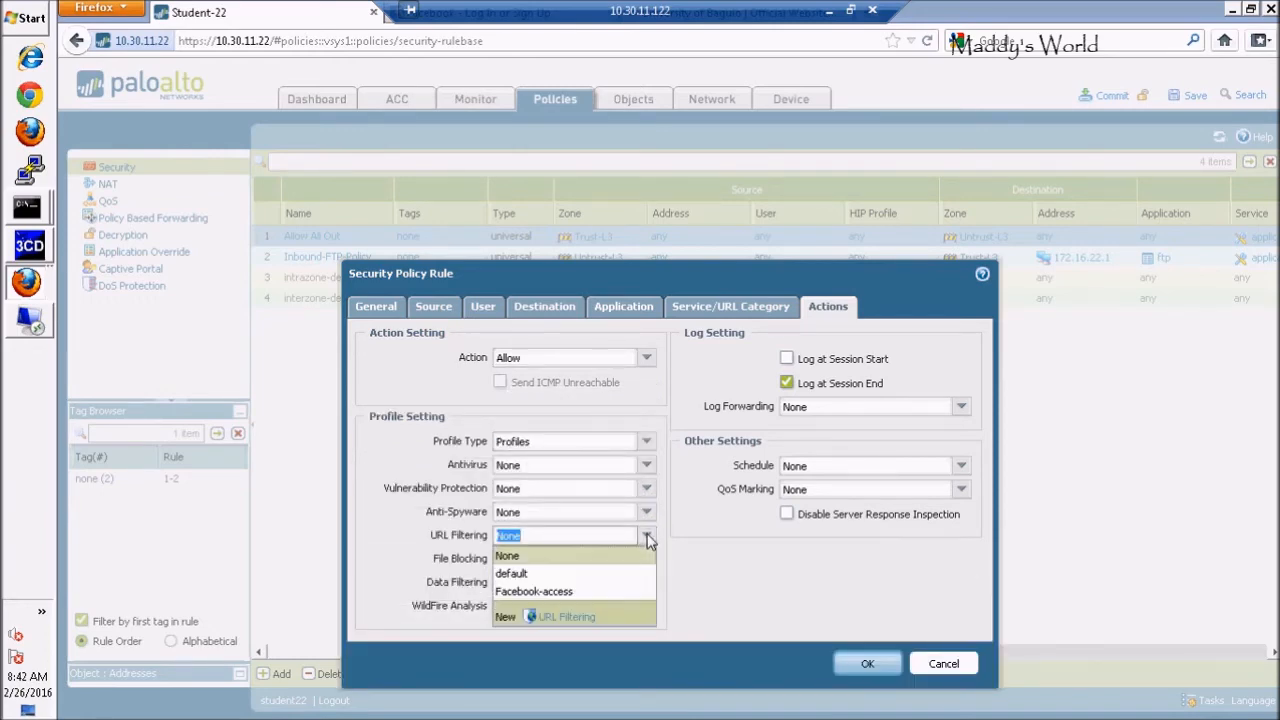
{"action": "left_click", "coordinate": [528, 593]}
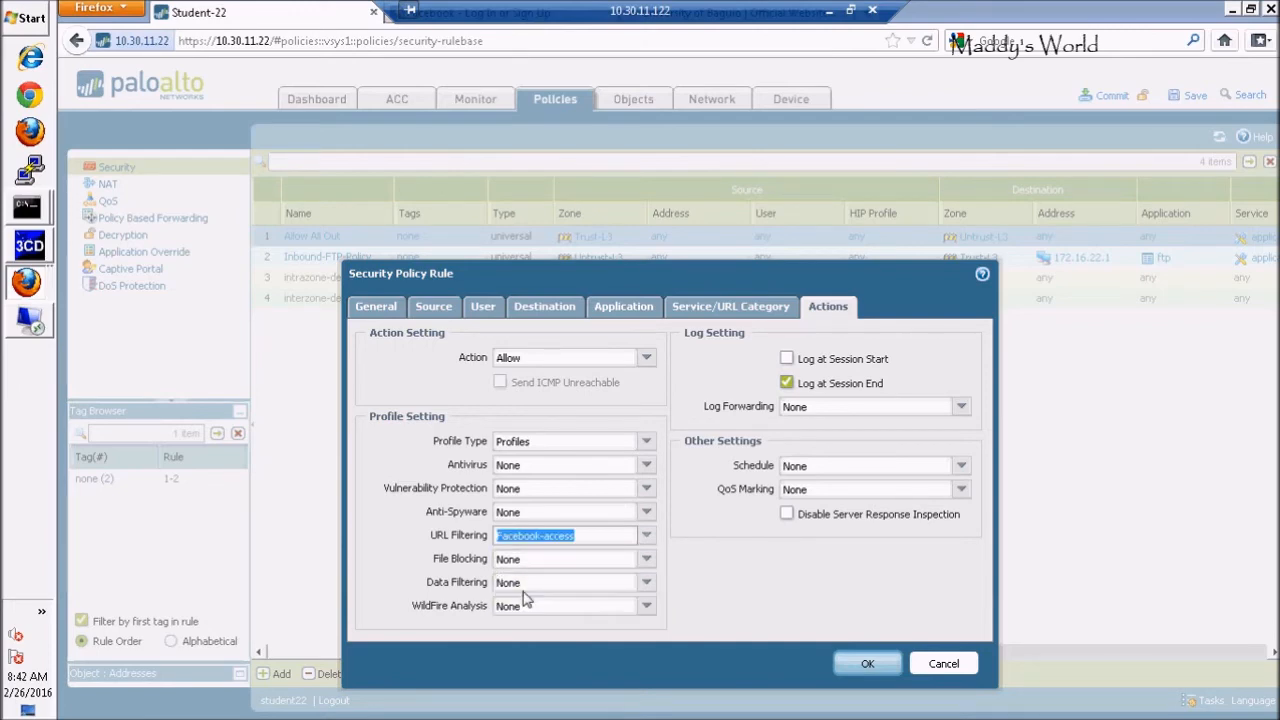
{"action": "left_click", "coordinate": [869, 664]}
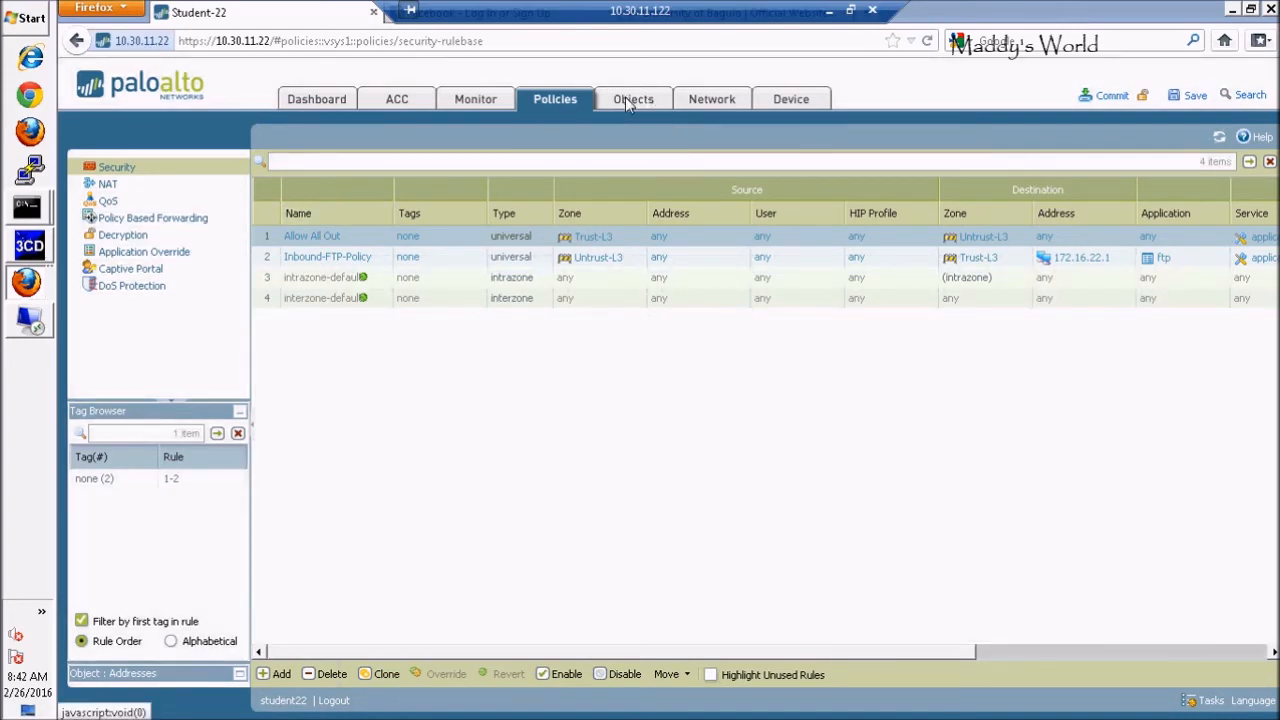
{"action": "left_click", "coordinate": [627, 102]}
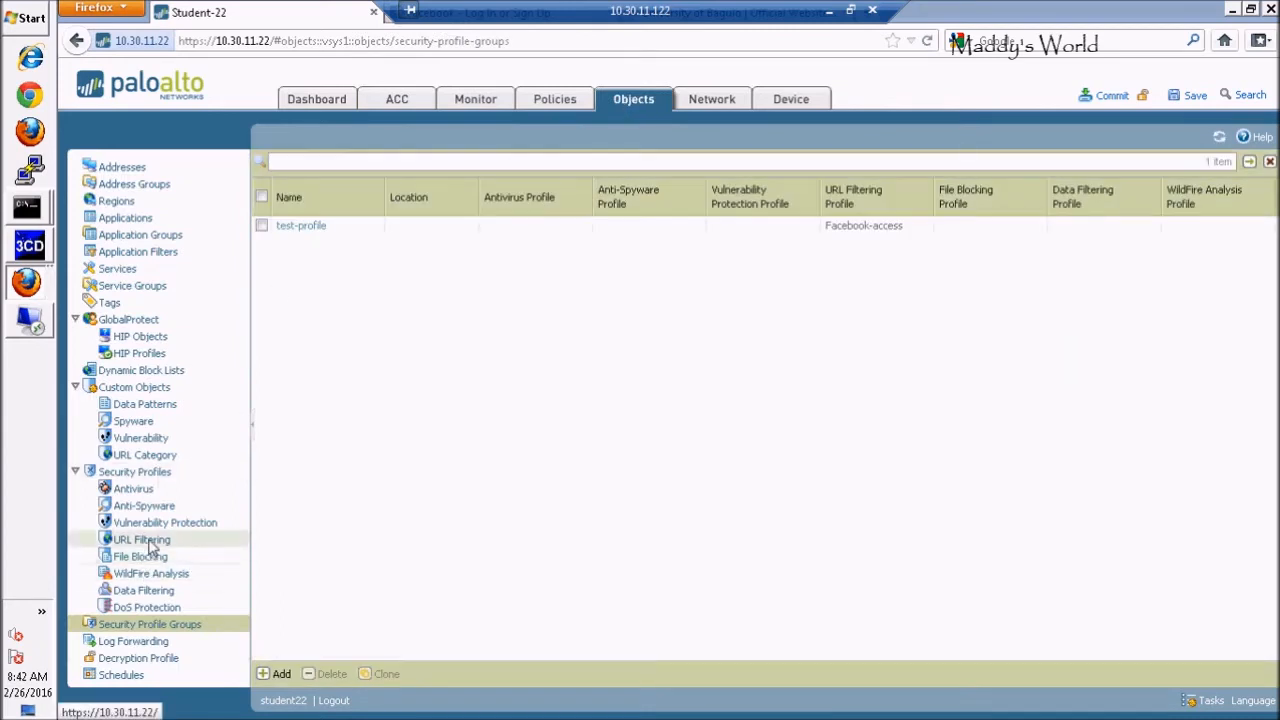
Reopen the Facebook-access profile, confirm educational-institutions is blocked, and save it
{"action": "left_click", "coordinate": [148, 541]}
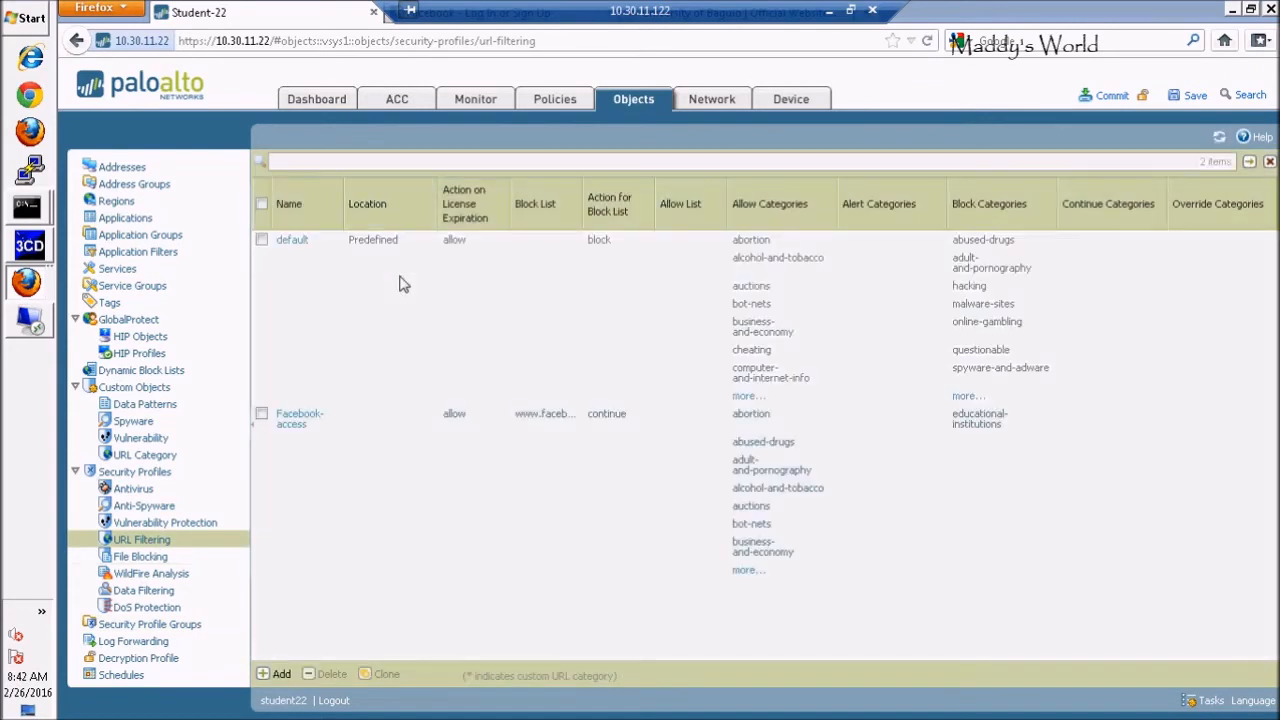
{"action": "left_click", "coordinate": [290, 424]}
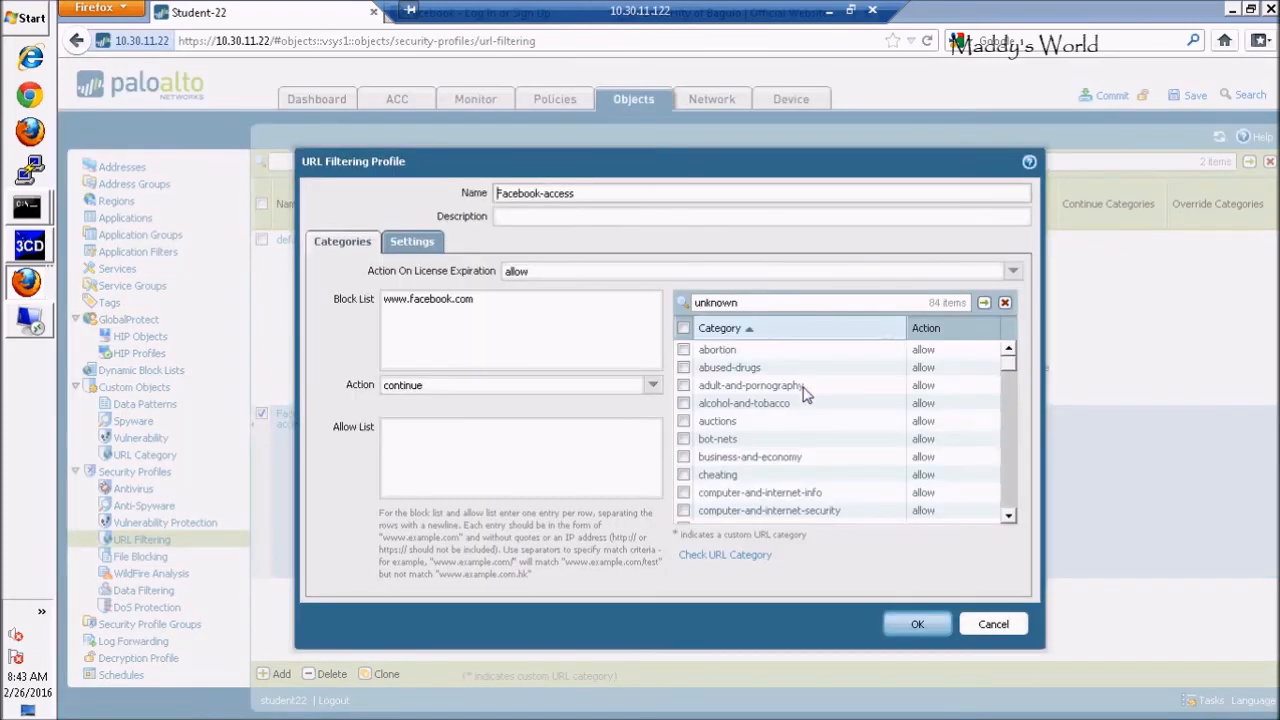
{"action": "scroll", "coordinate": [1008, 516], "scroll_direction": "down", "scroll_amount": 5}
{"action": "scroll", "coordinate": [1008, 520], "scroll_direction": "down", "scroll_amount": 1}
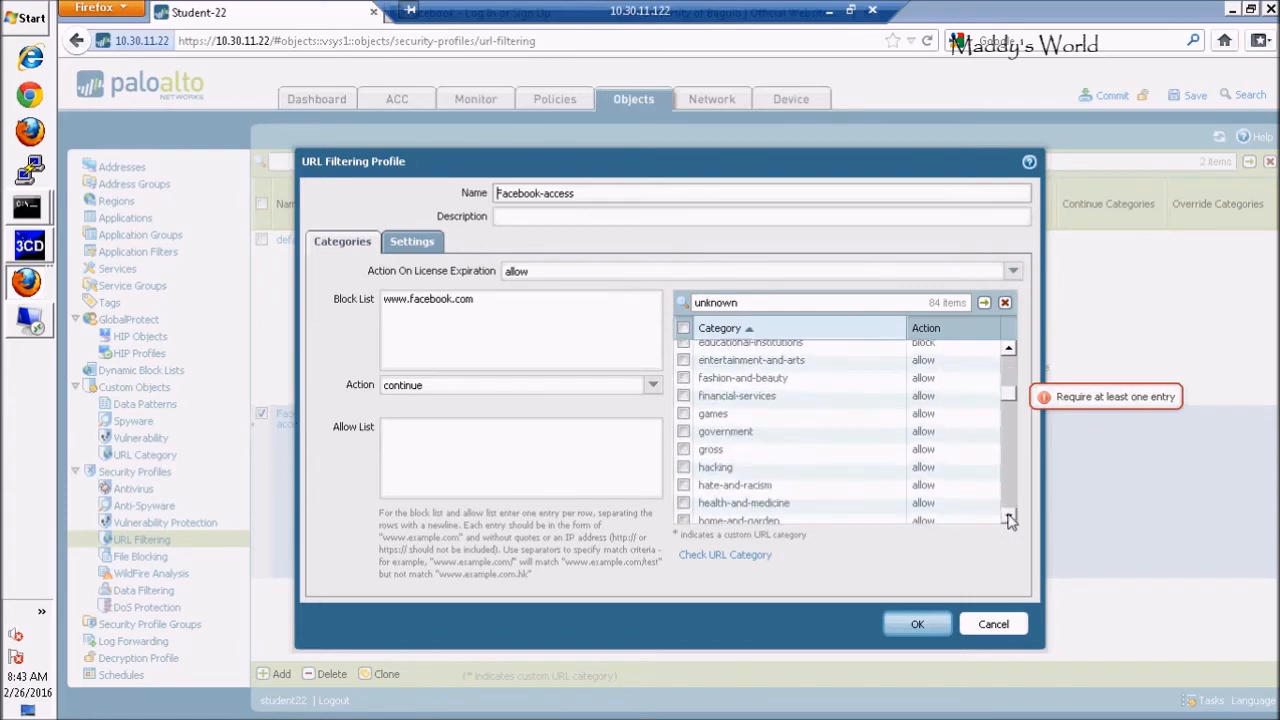
{"action": "scroll", "coordinate": [1008, 520], "scroll_direction": "down", "scroll_amount": 5}
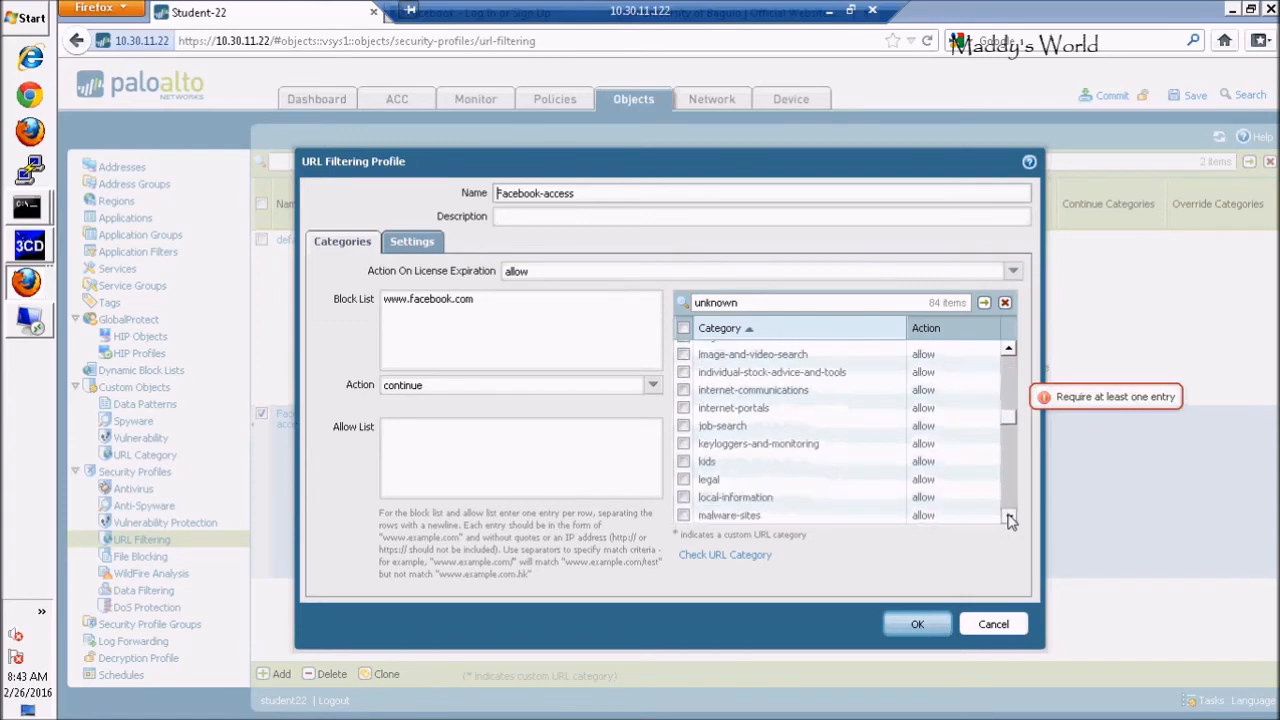
{"action": "scroll", "coordinate": [1008, 352], "scroll_direction": "up", "scroll_amount": 6}
{"action": "scroll", "coordinate": [1008, 352], "scroll_direction": "up", "scroll_amount": 5}
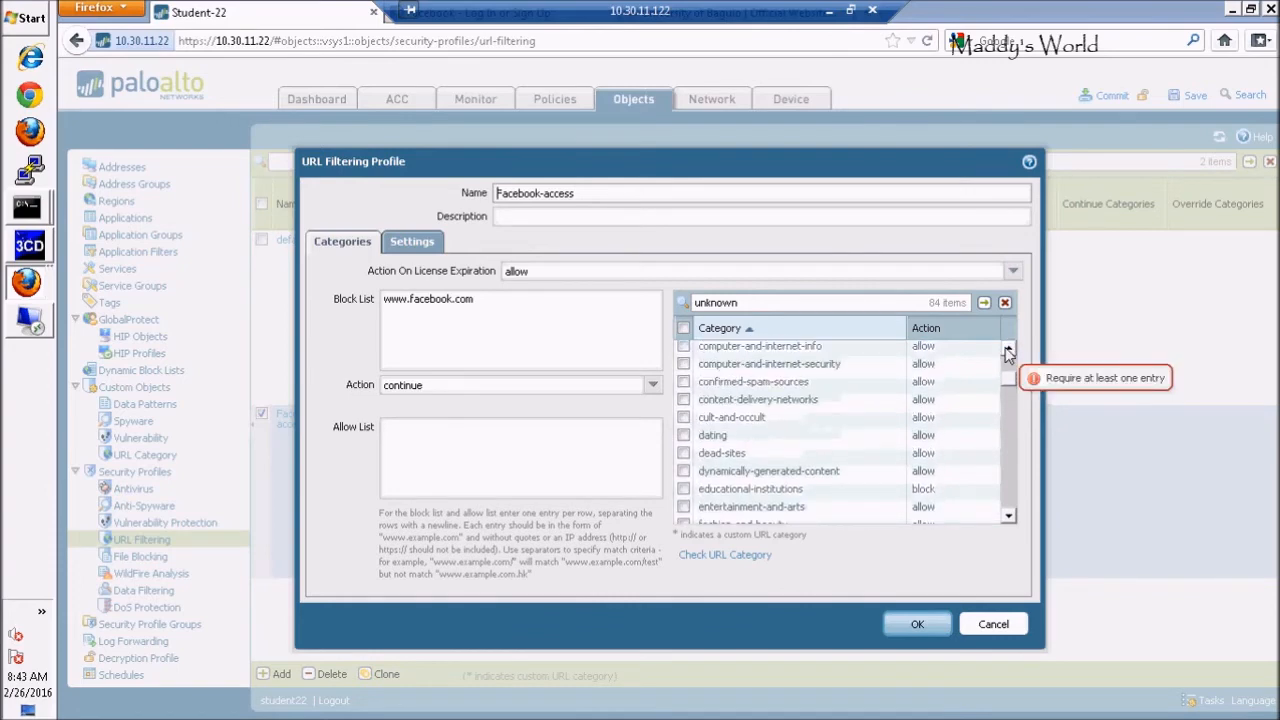
{"action": "left_click", "coordinate": [684, 490]}
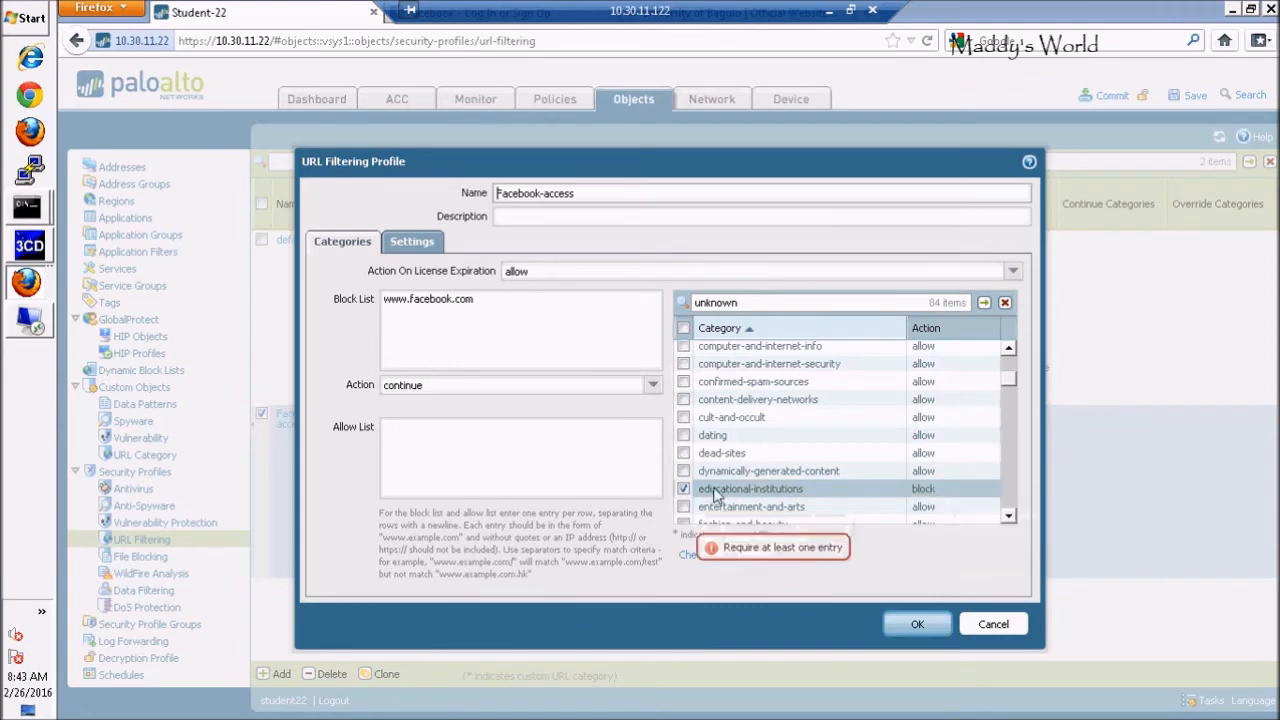
{"action": "left_click", "coordinate": [684, 489]}
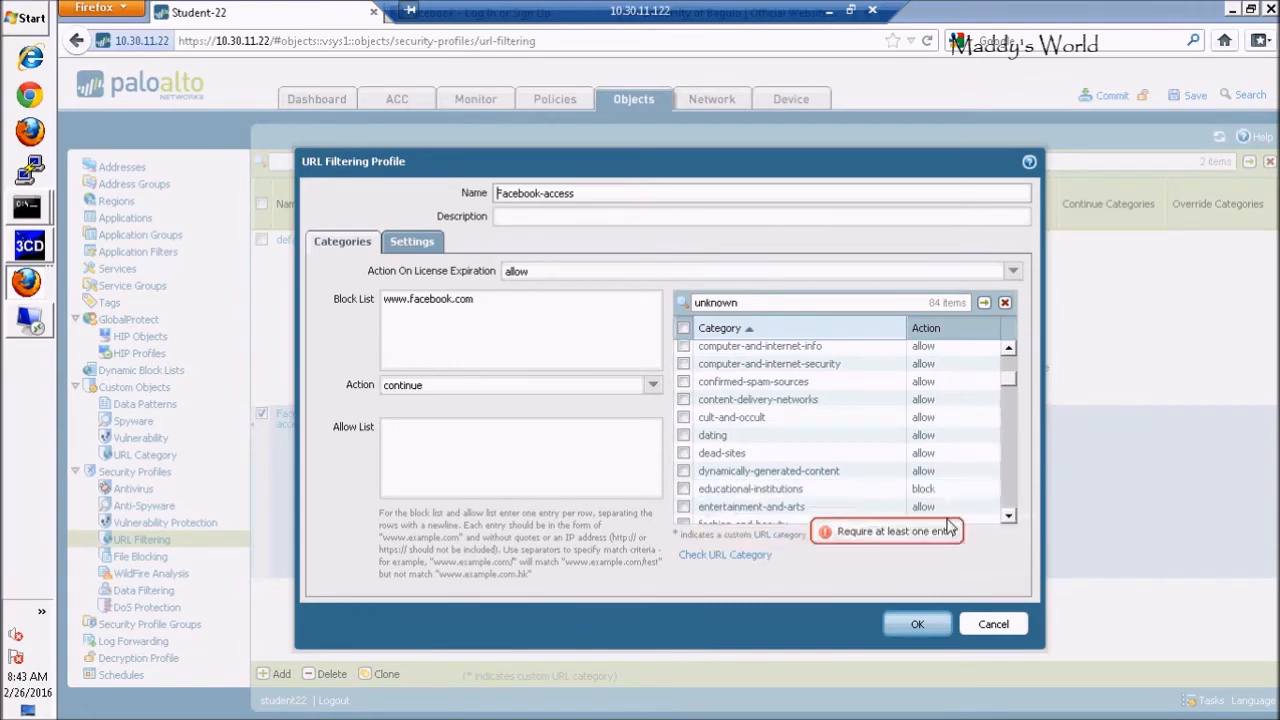
{"action": "left_click", "coordinate": [931, 630]}
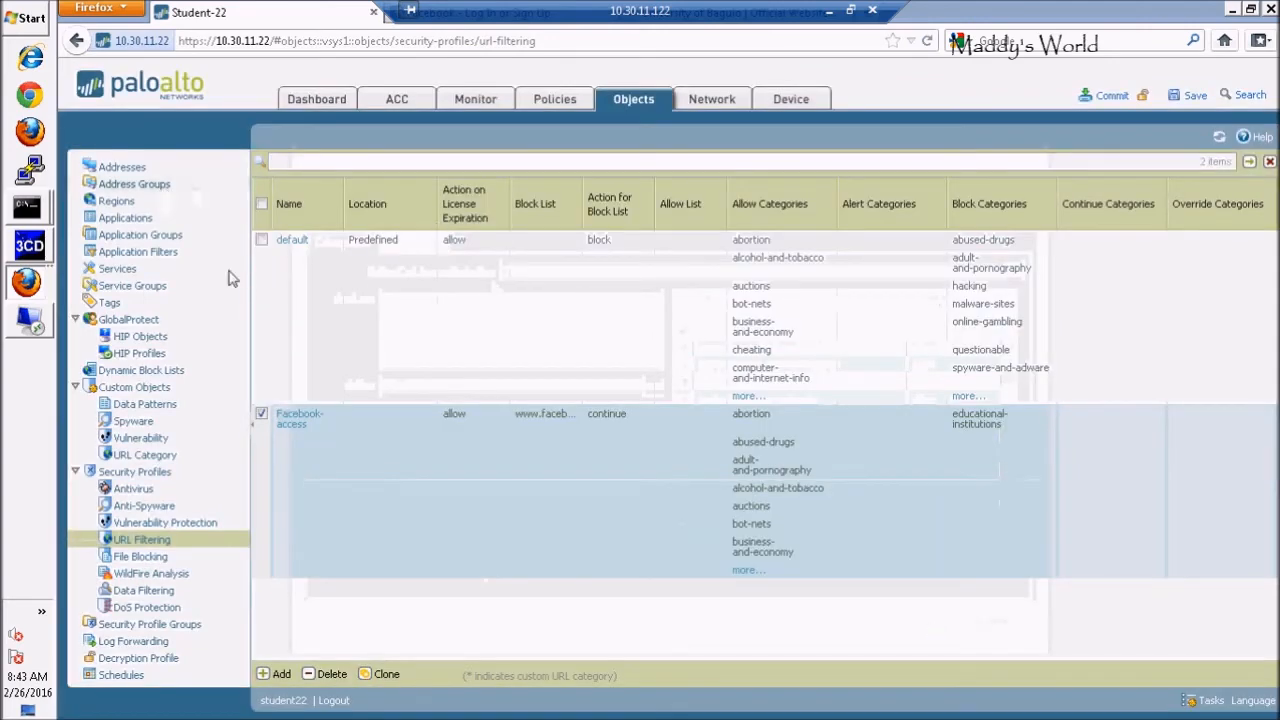
Commit the firewall configuration from the Policies page
{"action": "left_click", "coordinate": [555, 103]}
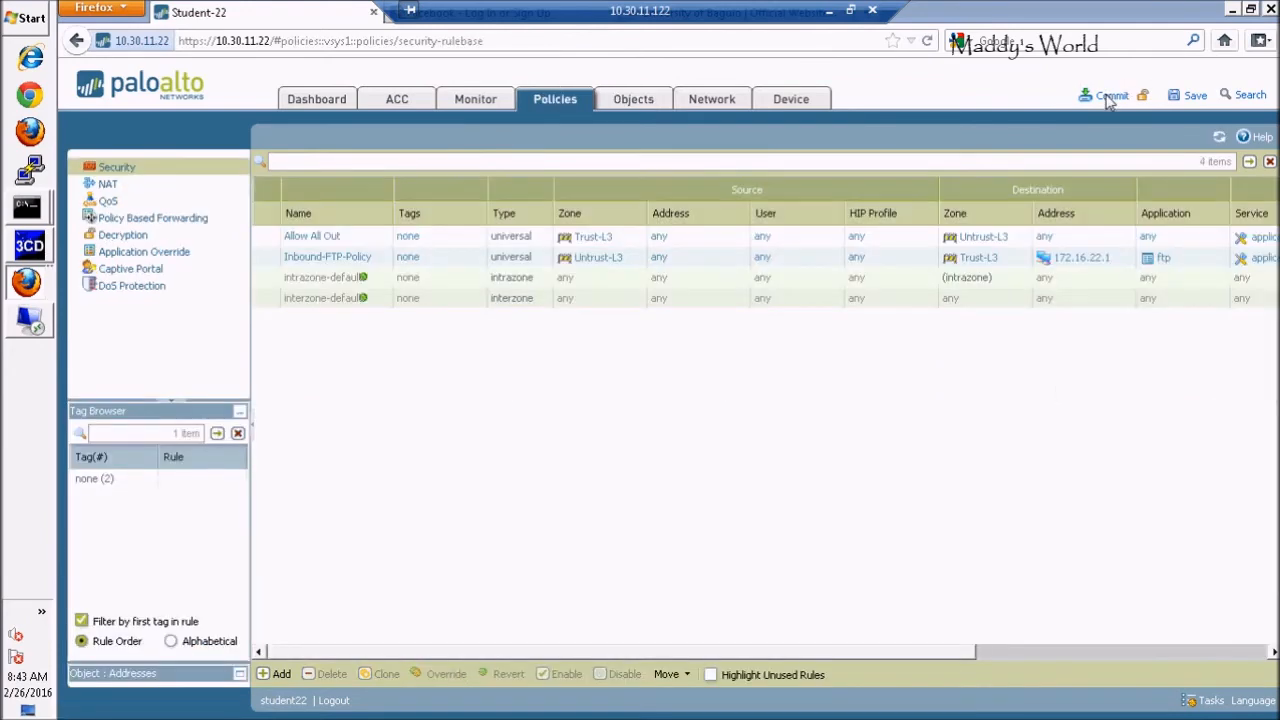
{"action": "left_click", "coordinate": [1110, 96]}
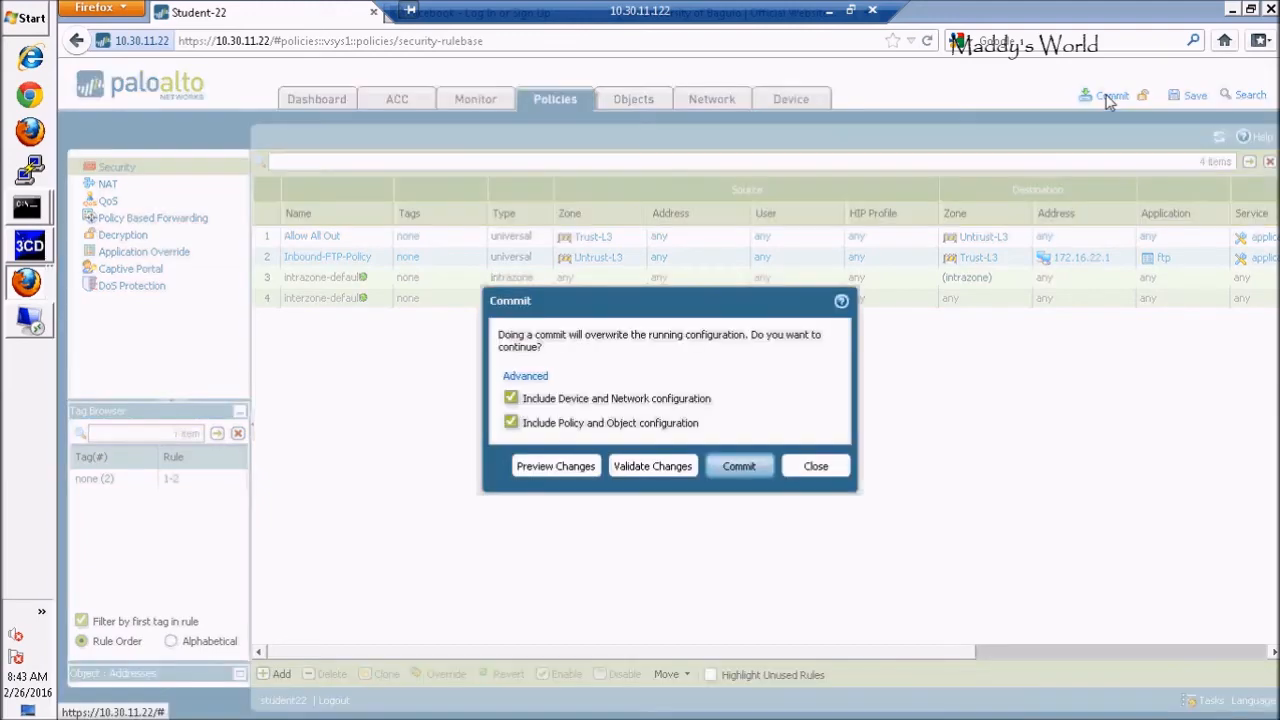
{"action": "left_click", "coordinate": [740, 470]}
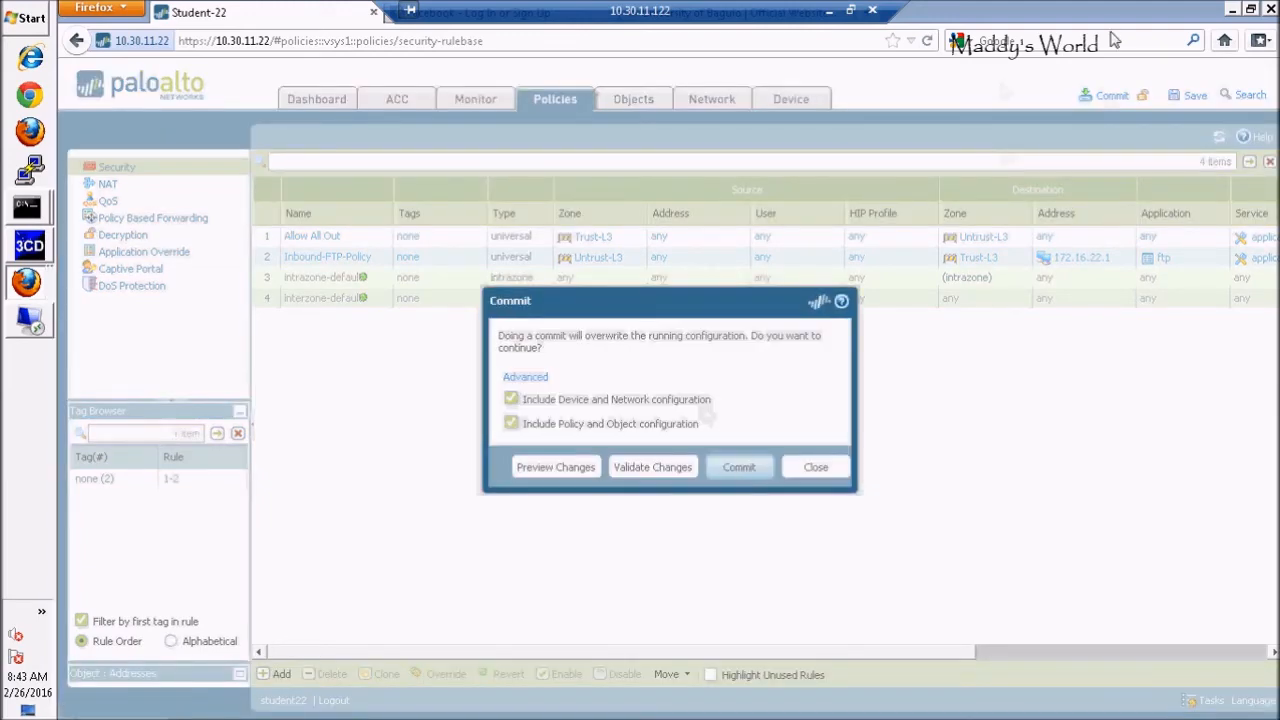
Resize the Firefox window and bring up the Facebook sign-up page
{"action": "left_click", "coordinate": [1252, 9]}
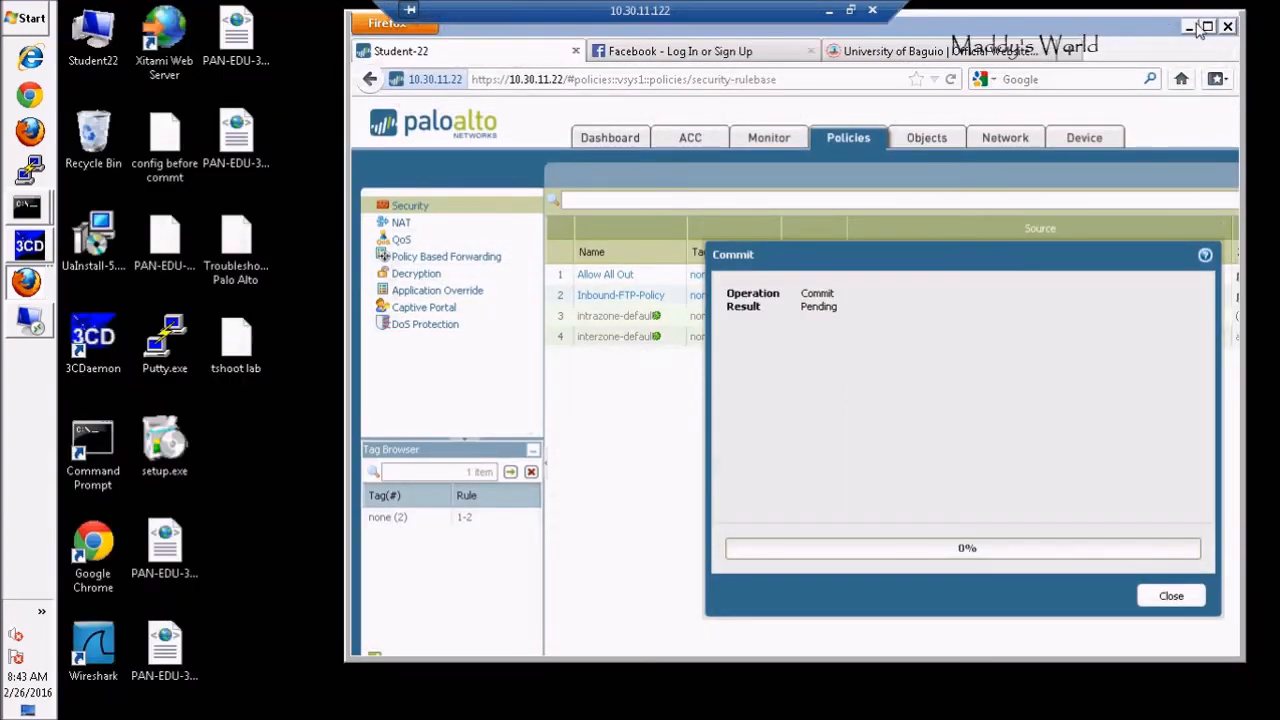
{"action": "left_click", "coordinate": [1208, 28]}
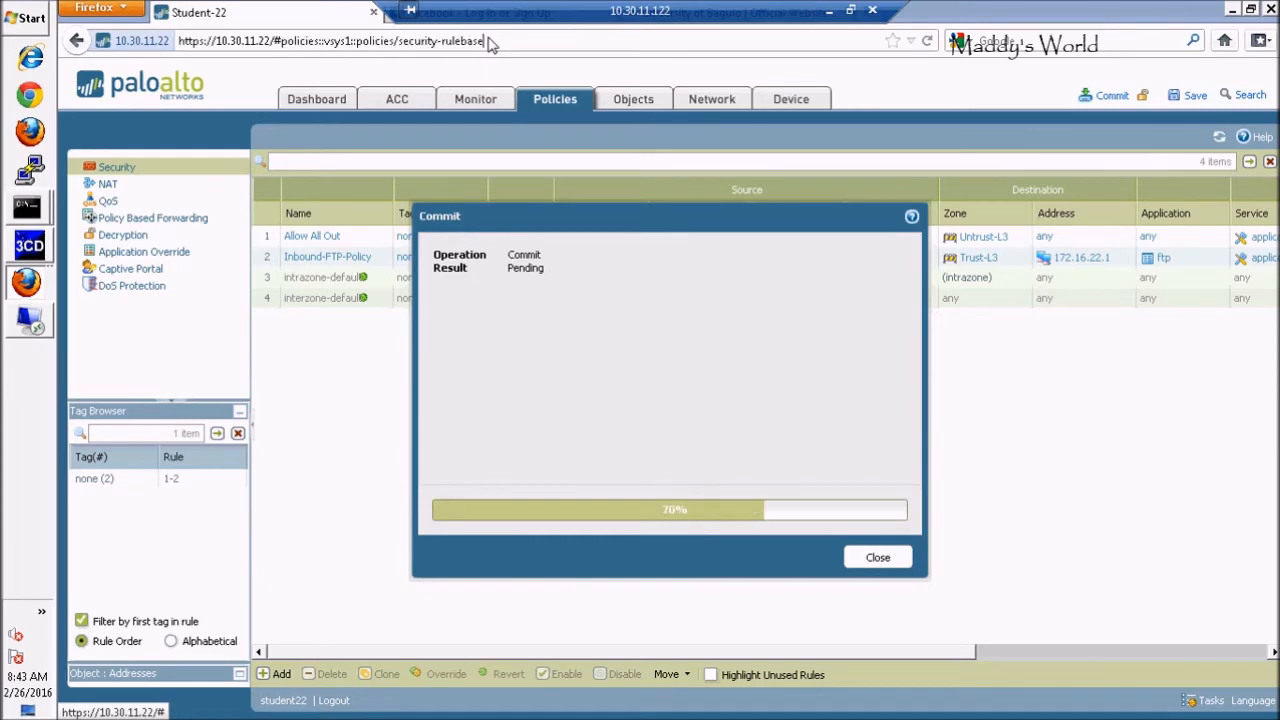
{"action": "left_click", "coordinate": [490, 45]}
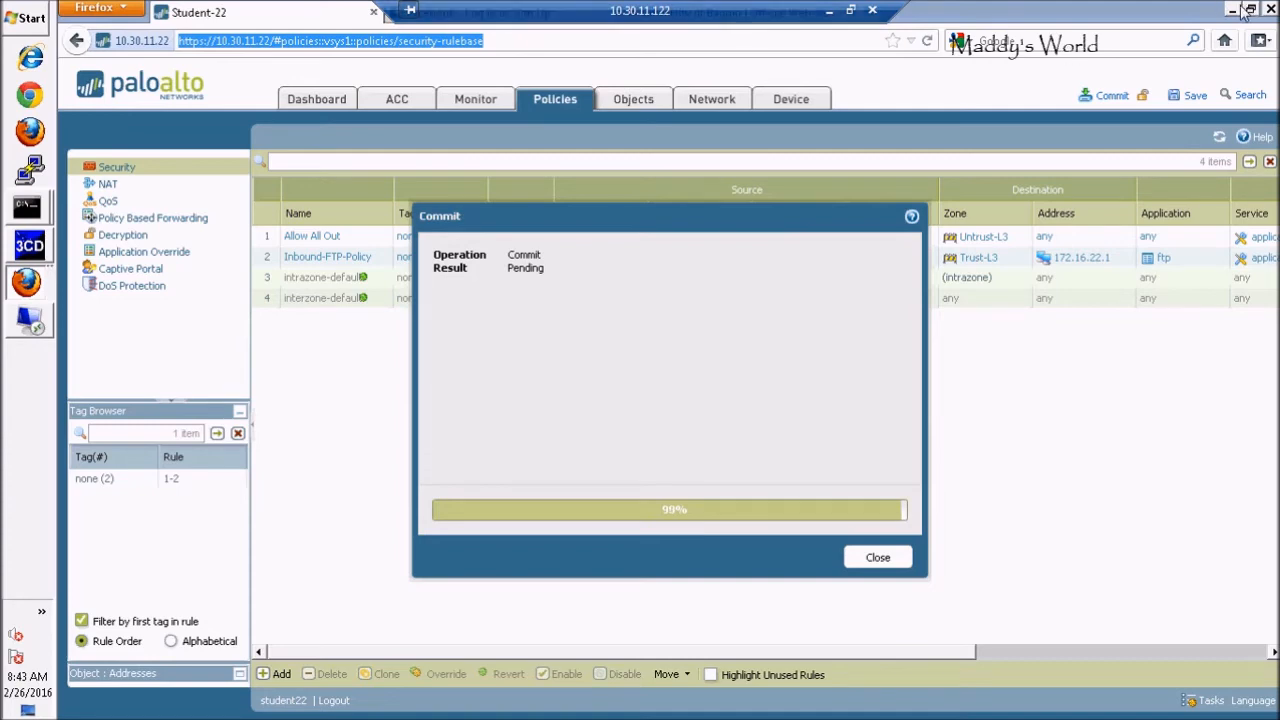
{"action": "double_click", "coordinate": [1040, 20]}
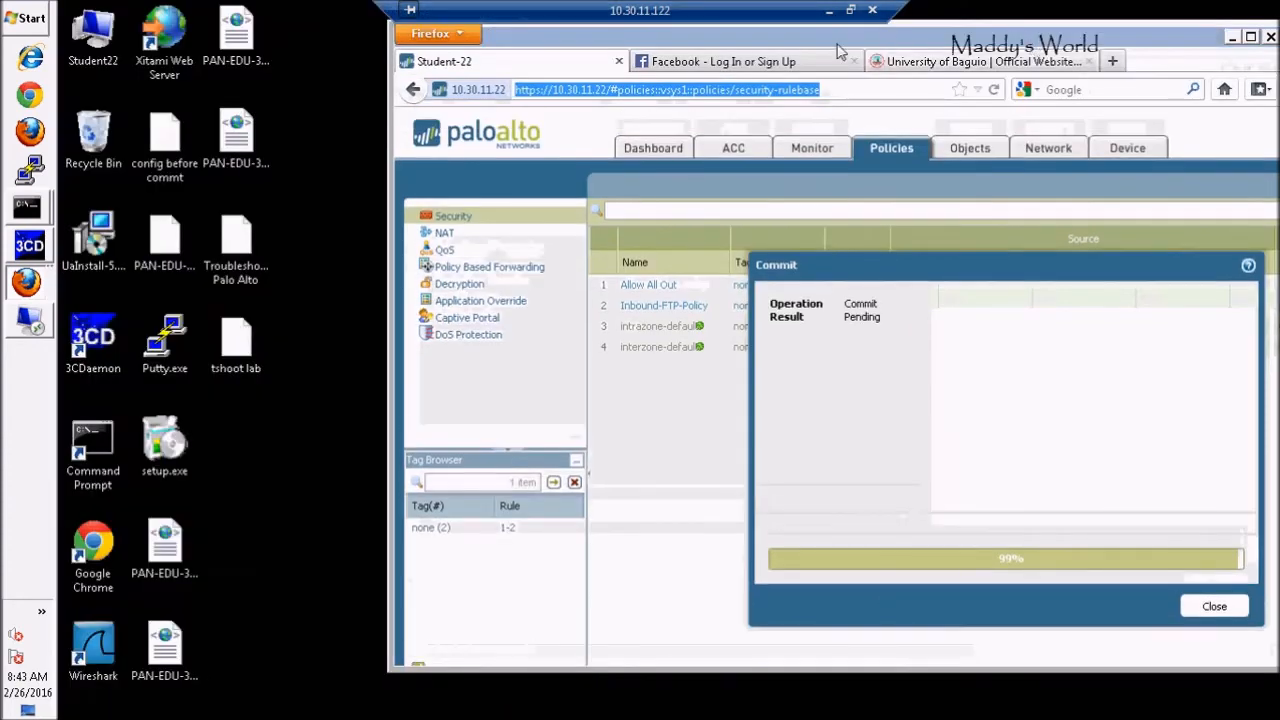
{"action": "left_click", "coordinate": [765, 65]}
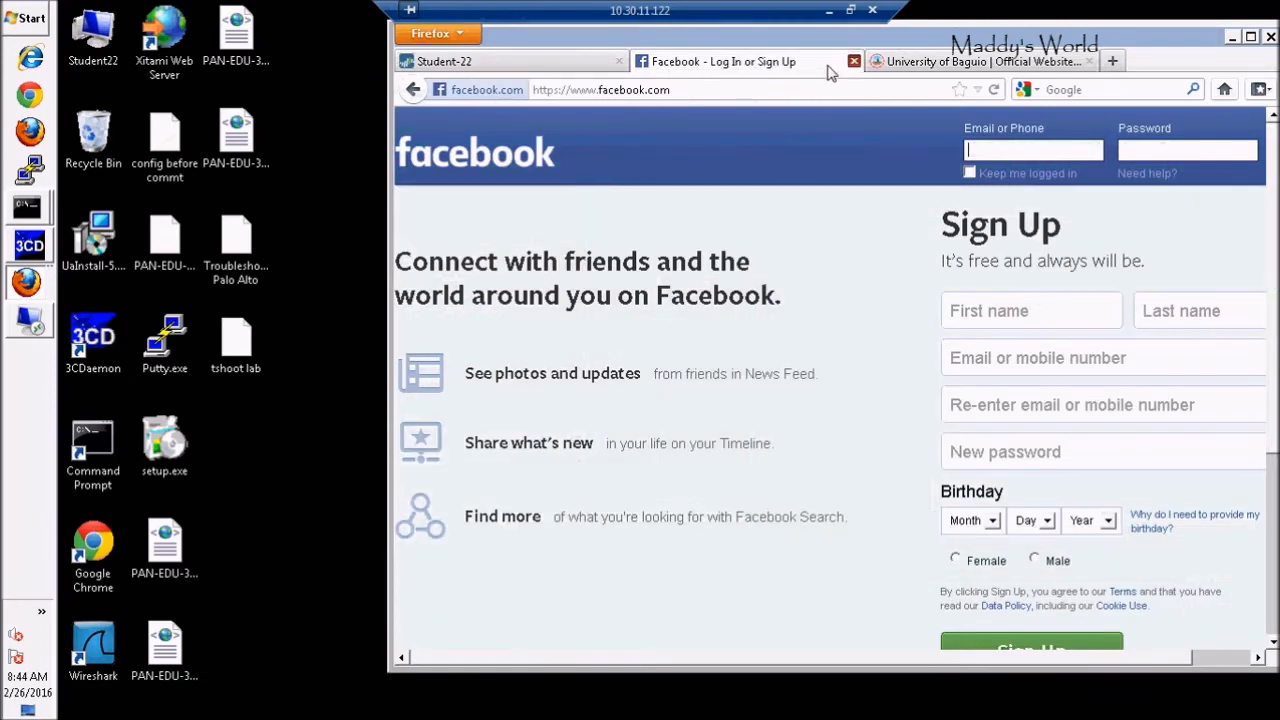
Close Facebook, open a blank tab, and verify the commit finished with result OK
{"action": "left_click", "coordinate": [854, 62]}
{"action": "left_click", "coordinate": [880, 62]}
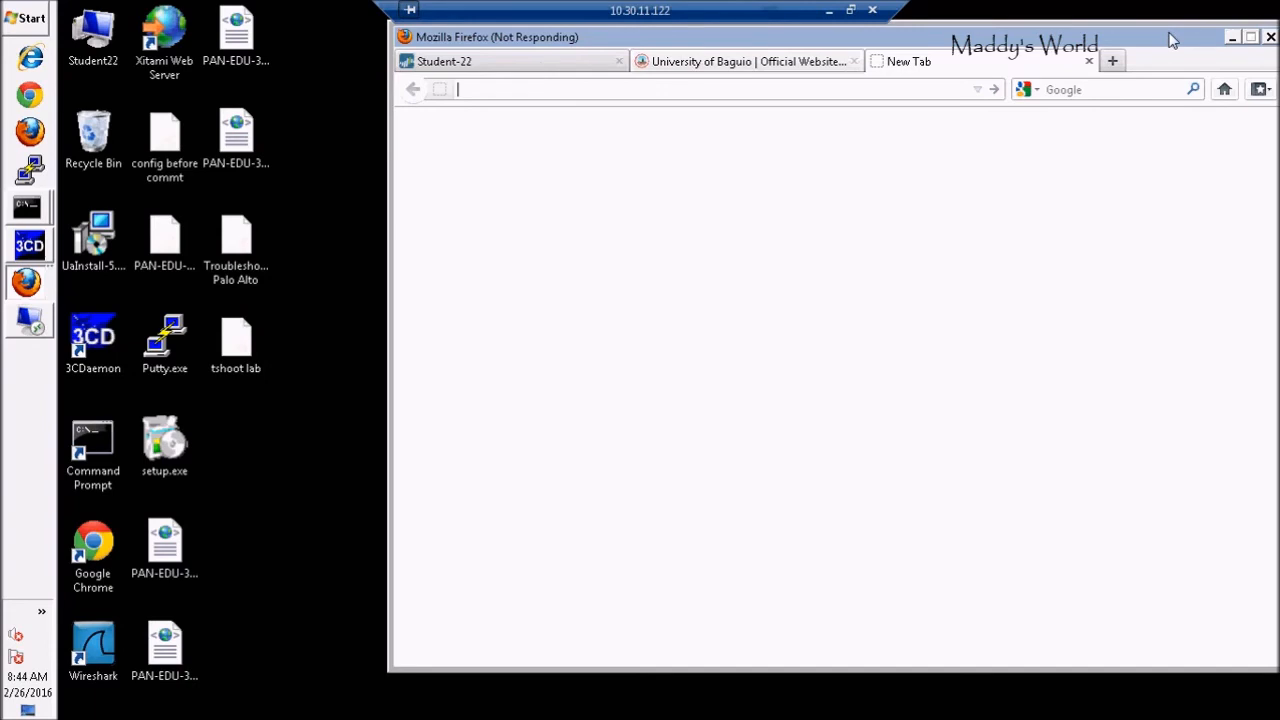
{"action": "left_click_drag", "start_coordinate": [1172, 40], "coordinate": [1074, 54]}
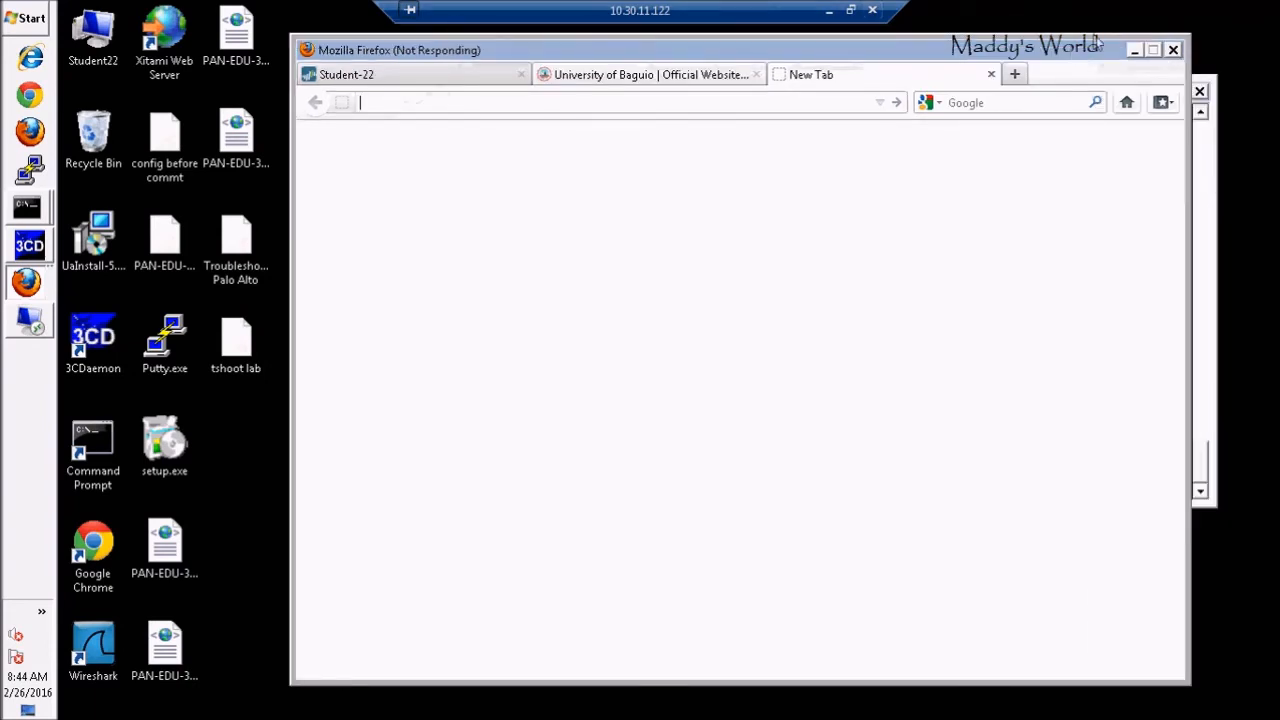
{"action": "left_click", "coordinate": [430, 77]}
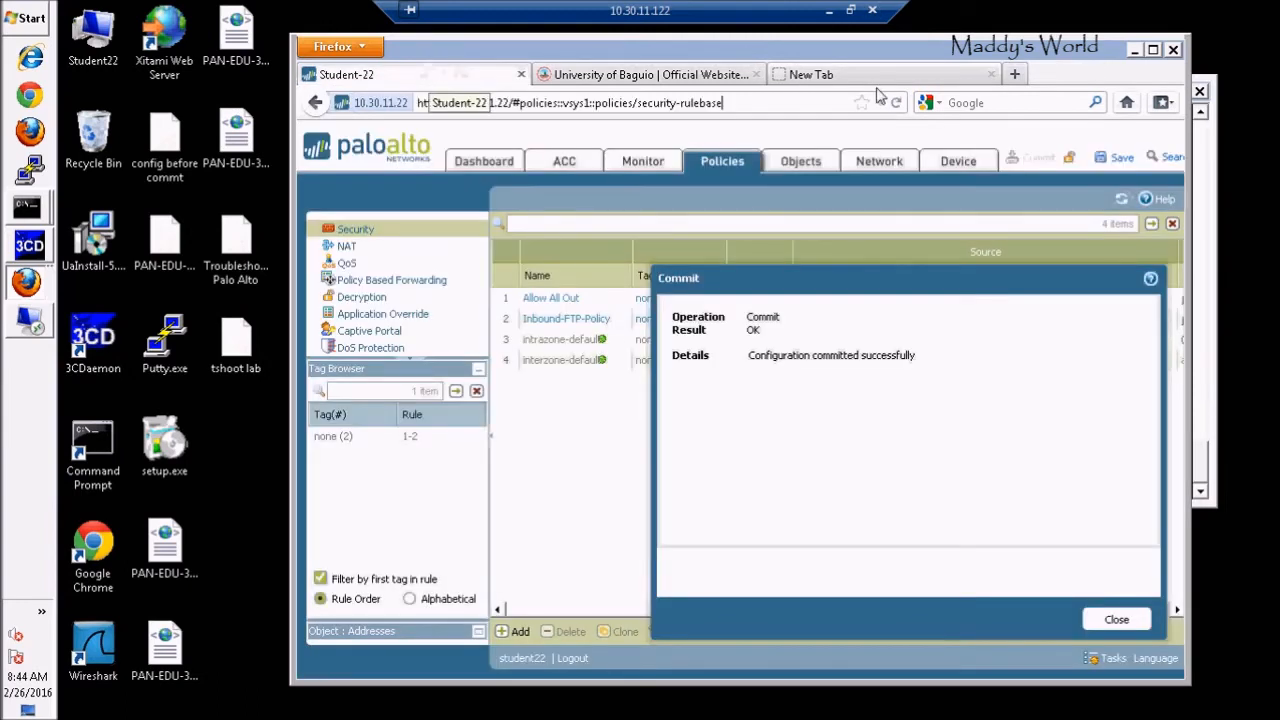
Reload the University of Baguio site to test the filtering
{"action": "left_click", "coordinate": [635, 78]}
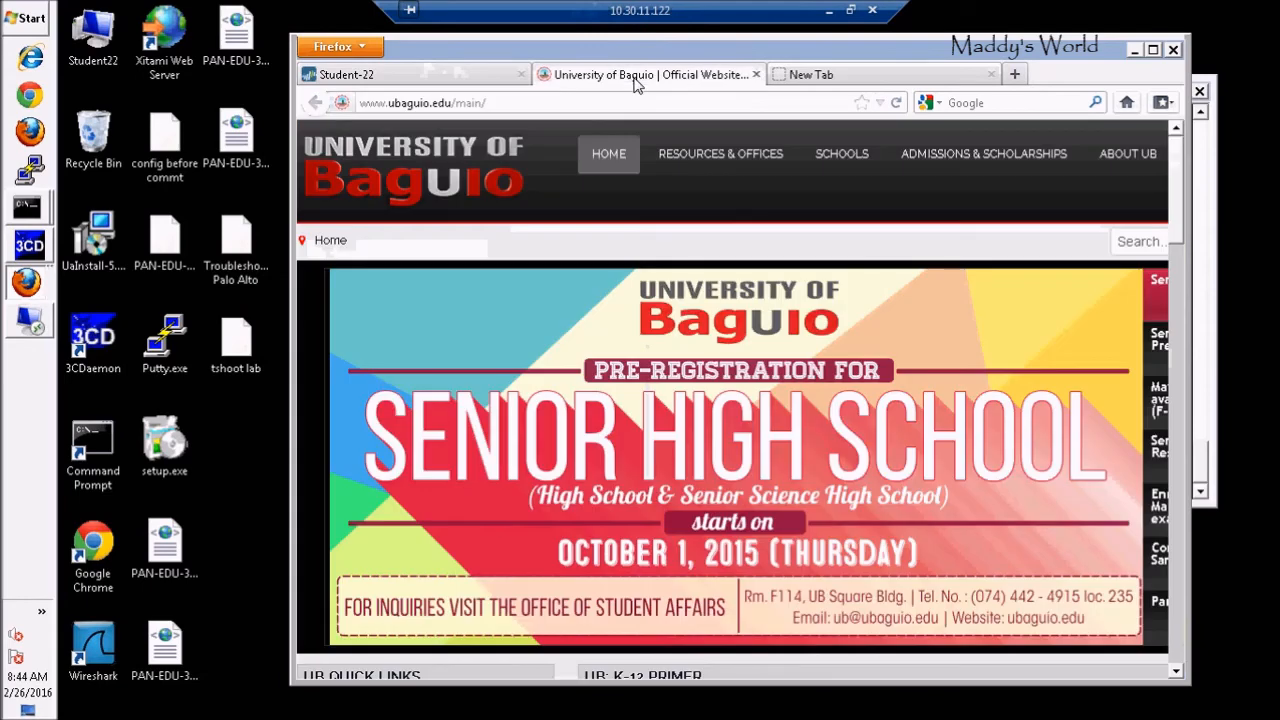
{"action": "left_click", "coordinate": [535, 105]}
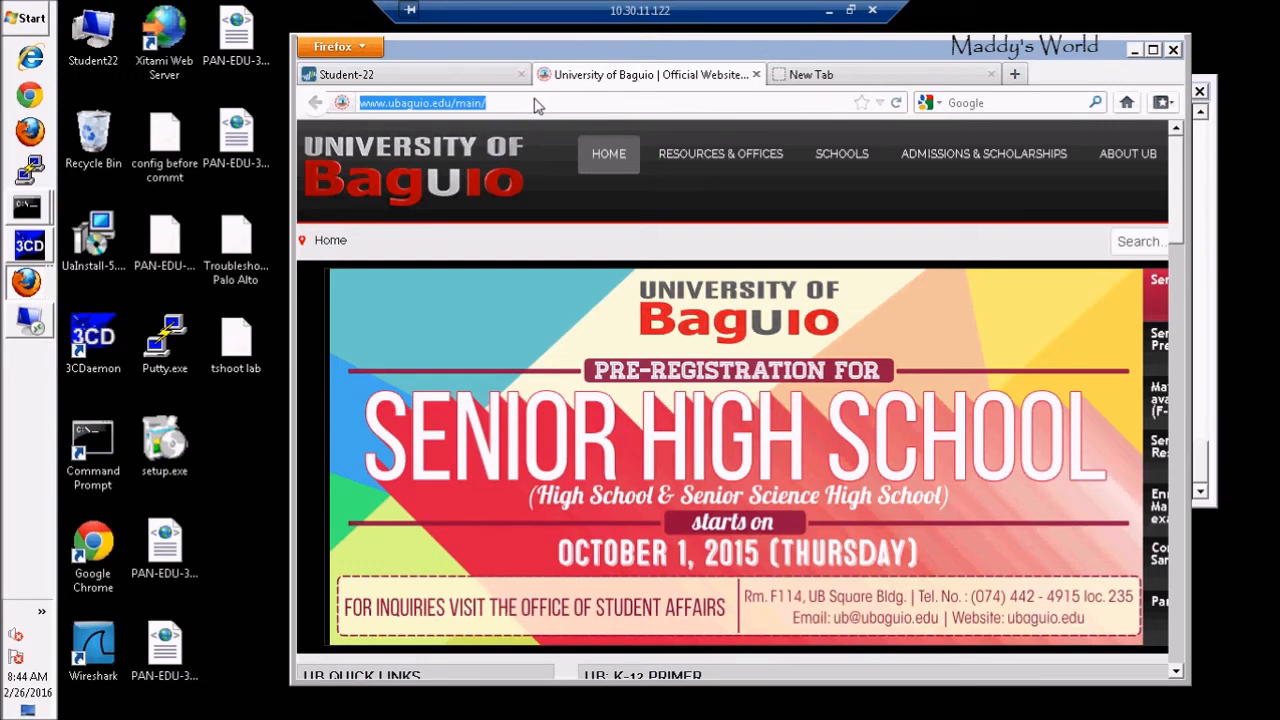
{"action": "key", "text": "Return"}
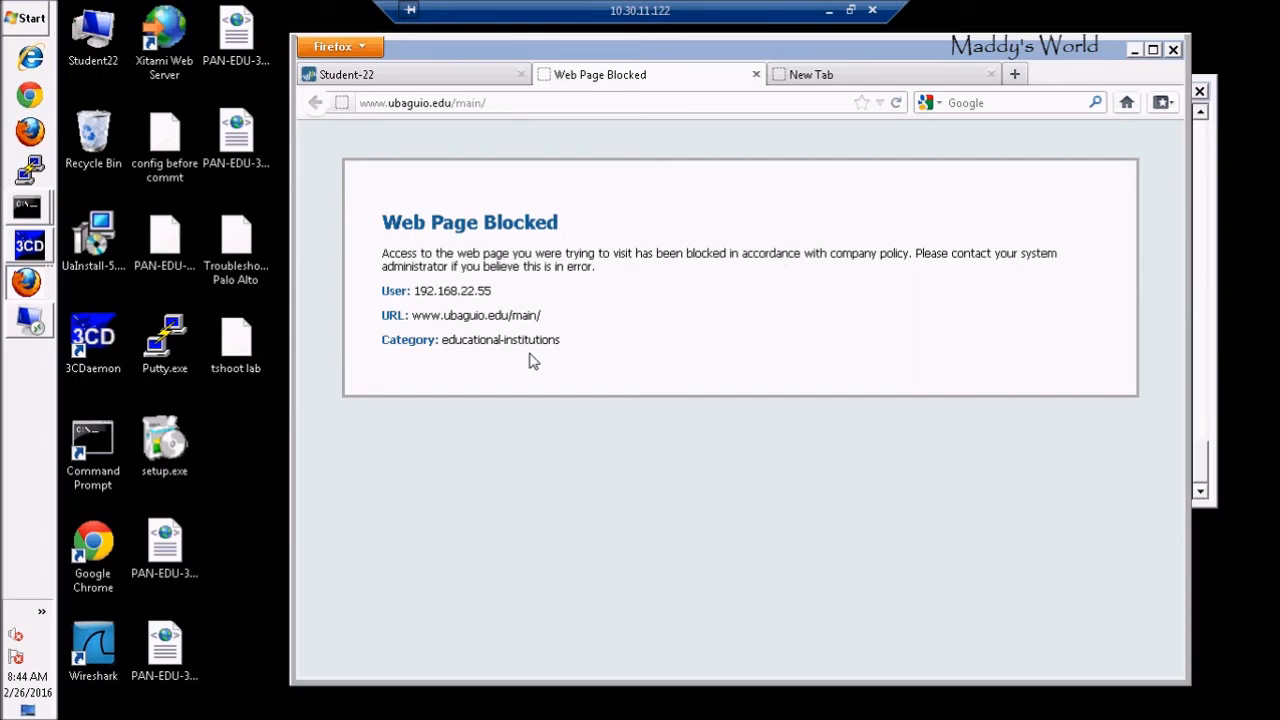
{"action": "left_click", "coordinate": [872, 74]}
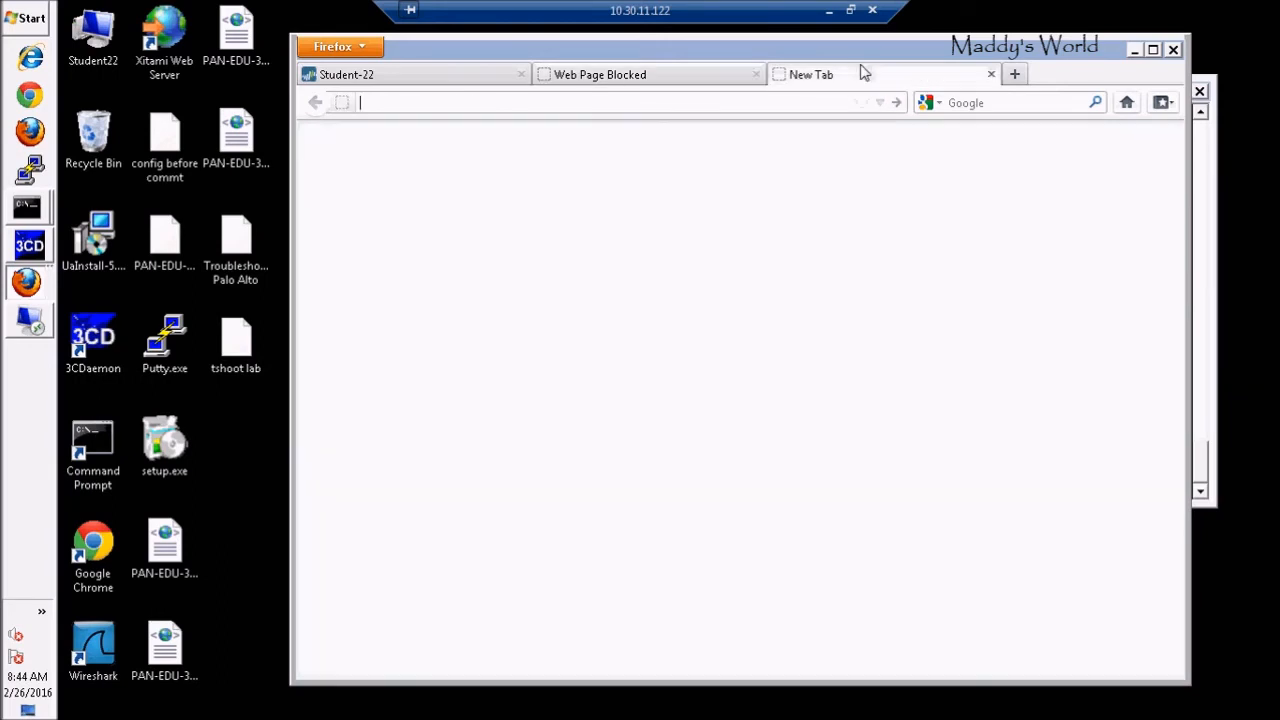
{"action": "type", "text": "google"}
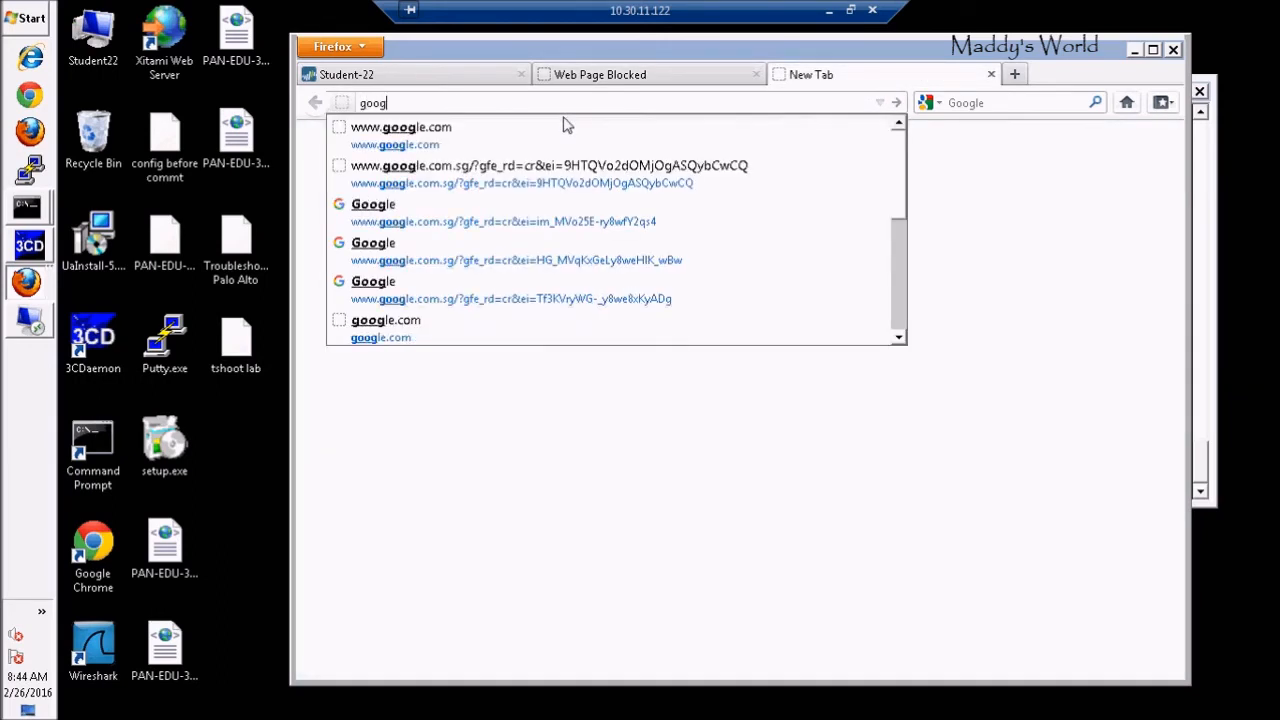
{"action": "left_click", "coordinate": [410, 145]}
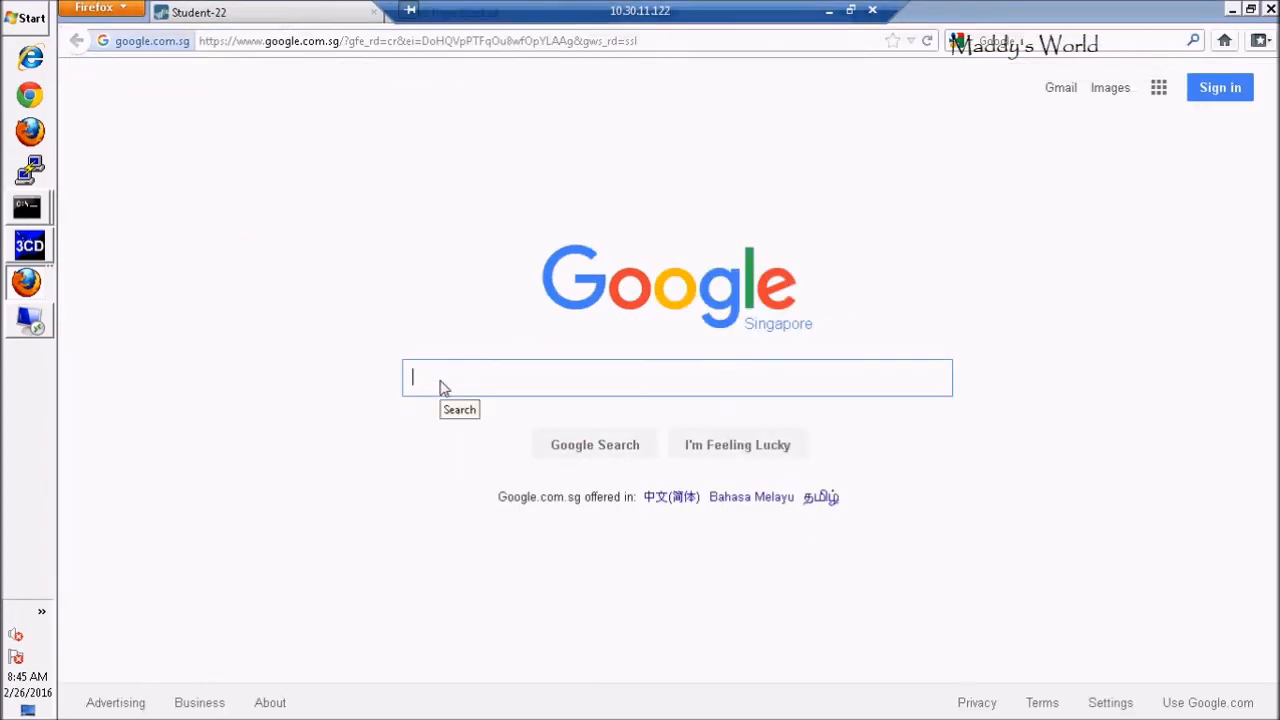
{"action": "type", "text": "mi"}
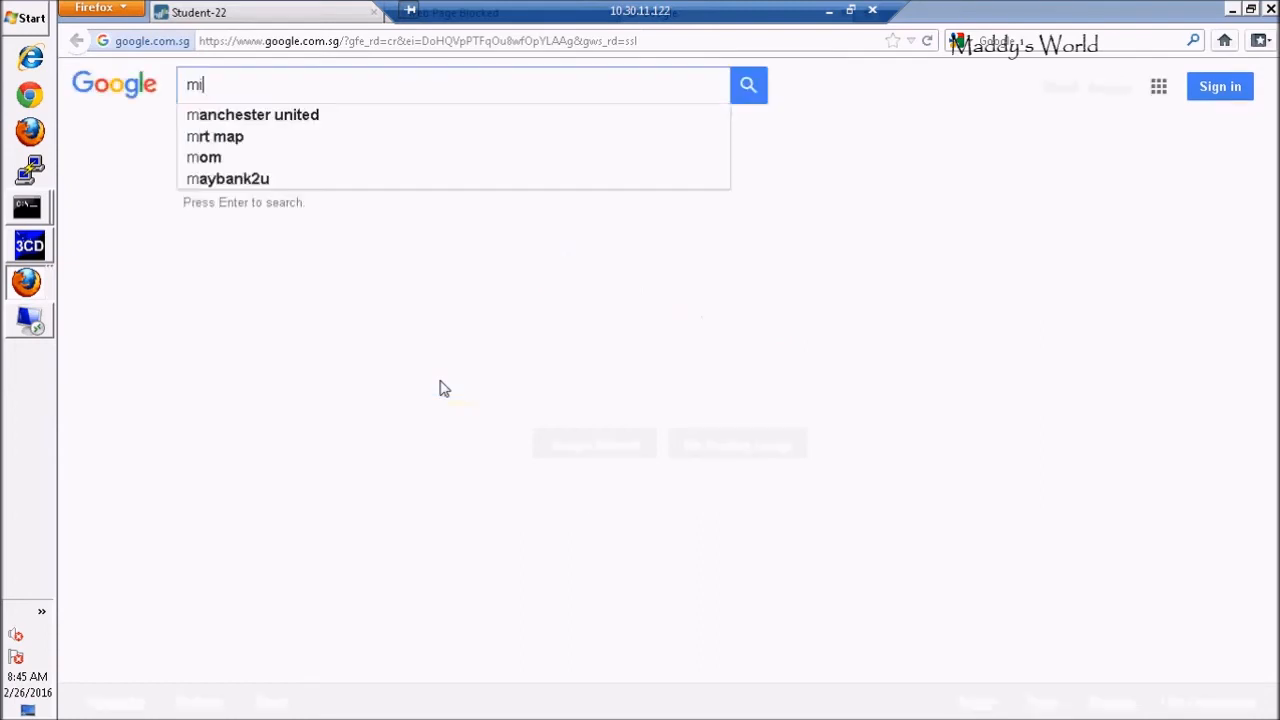
{"action": "key", "text": "BackSpace"}
{"action": "key", "text": "BackSpace"}
{"action": "type", "text": "massa"}
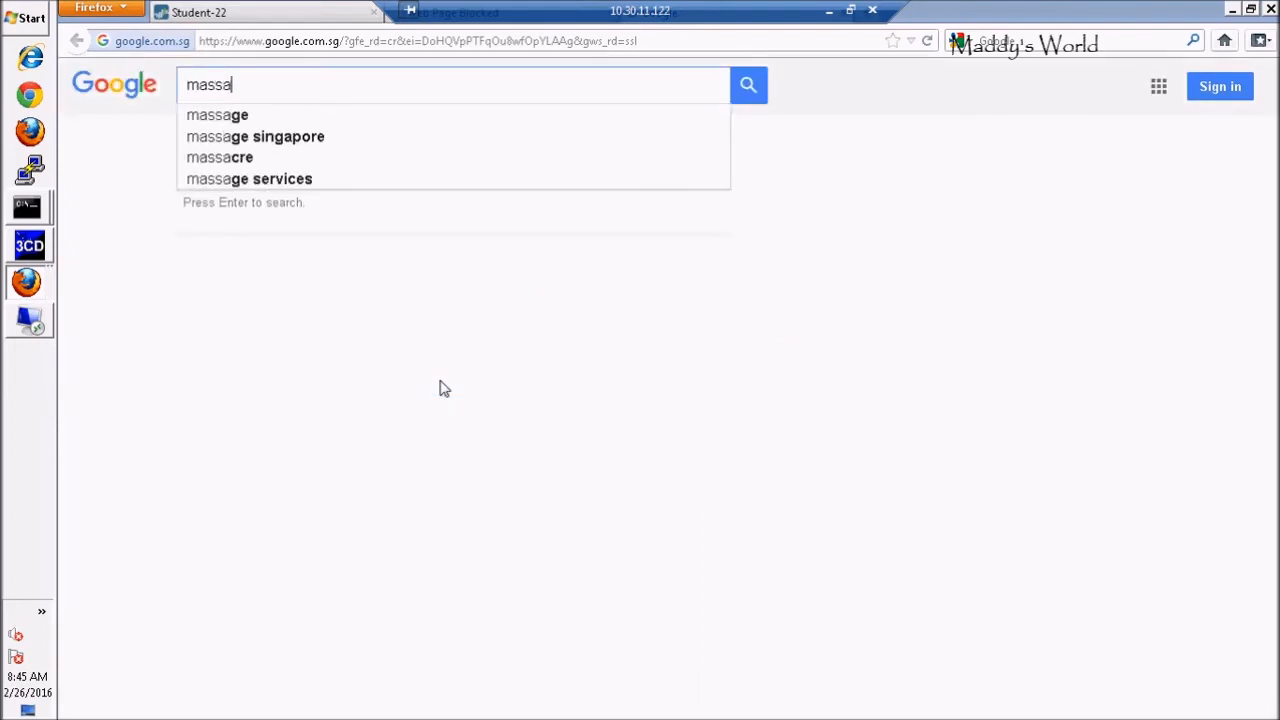
{"action": "key", "text": "BackSpace"}
{"action": "key", "text": "BackSpace"}
{"action": "key", "text": "BackSpace"}
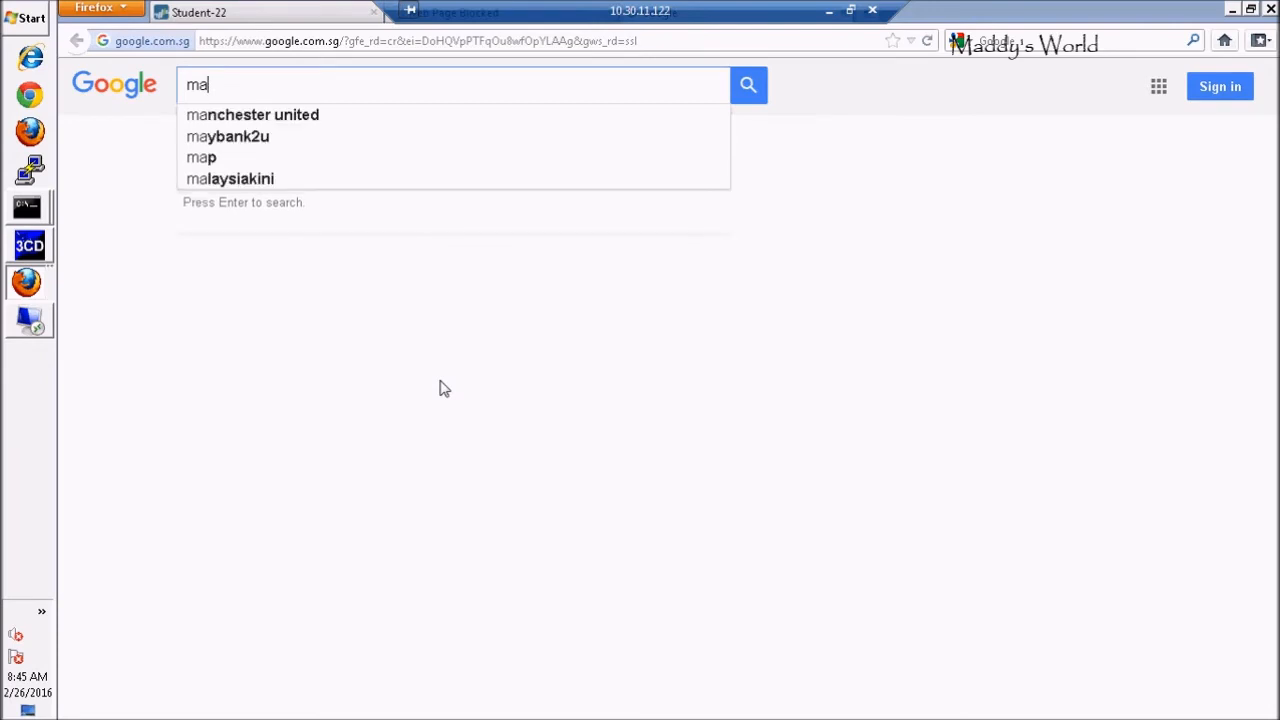
{"action": "key", "text": "BackSpace"}
{"action": "key", "text": "BackSpace"}
{"action": "type", "text": "univers"}
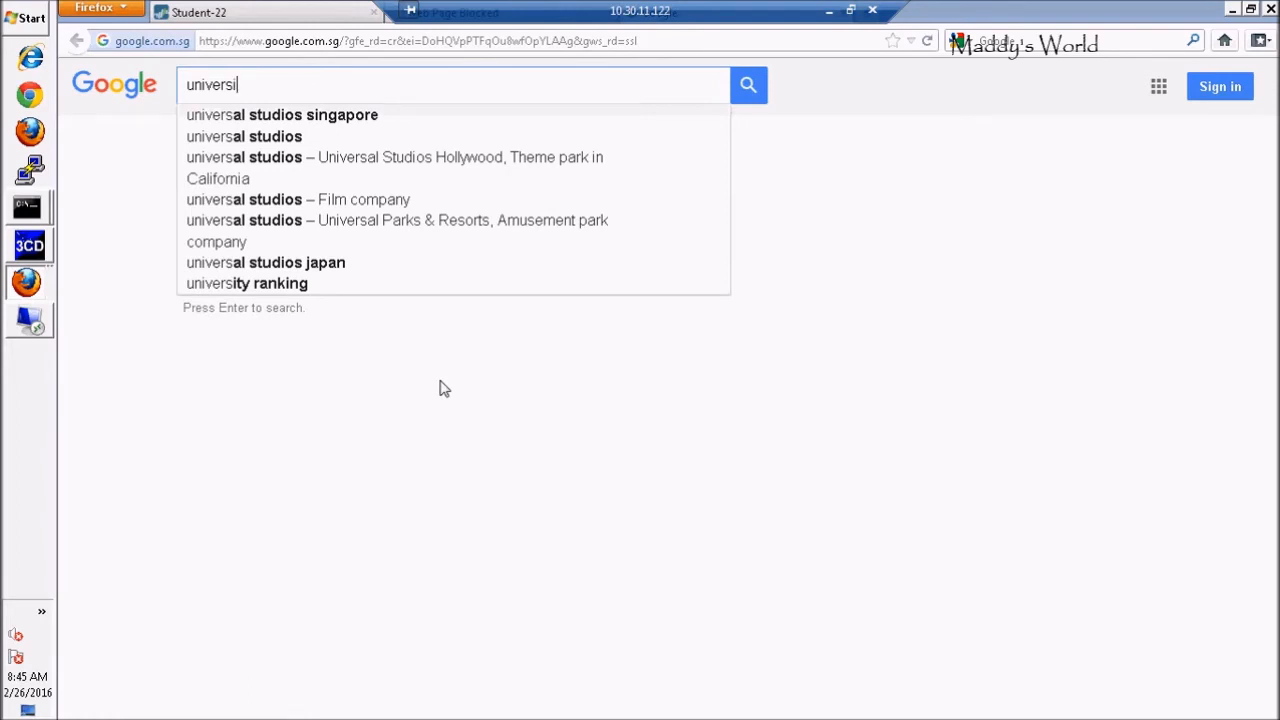
{"action": "type", "text": "ity"}
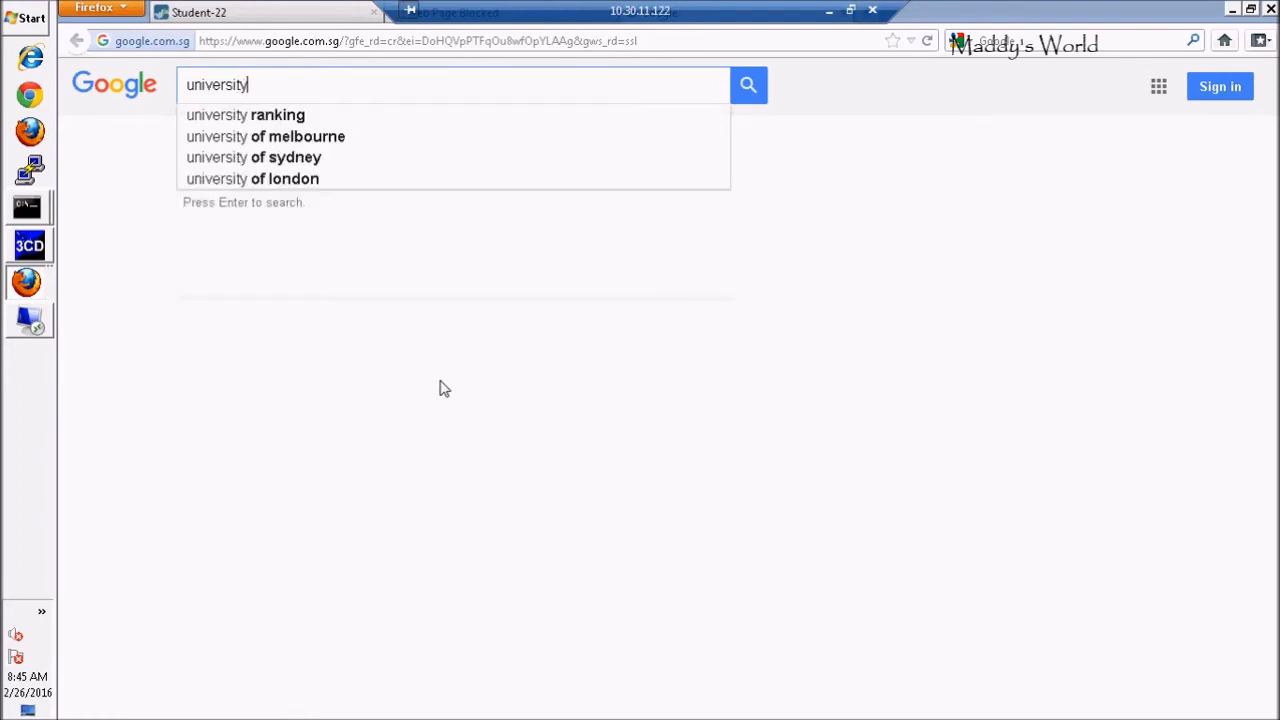
{"action": "left_click", "coordinate": [315, 143]}
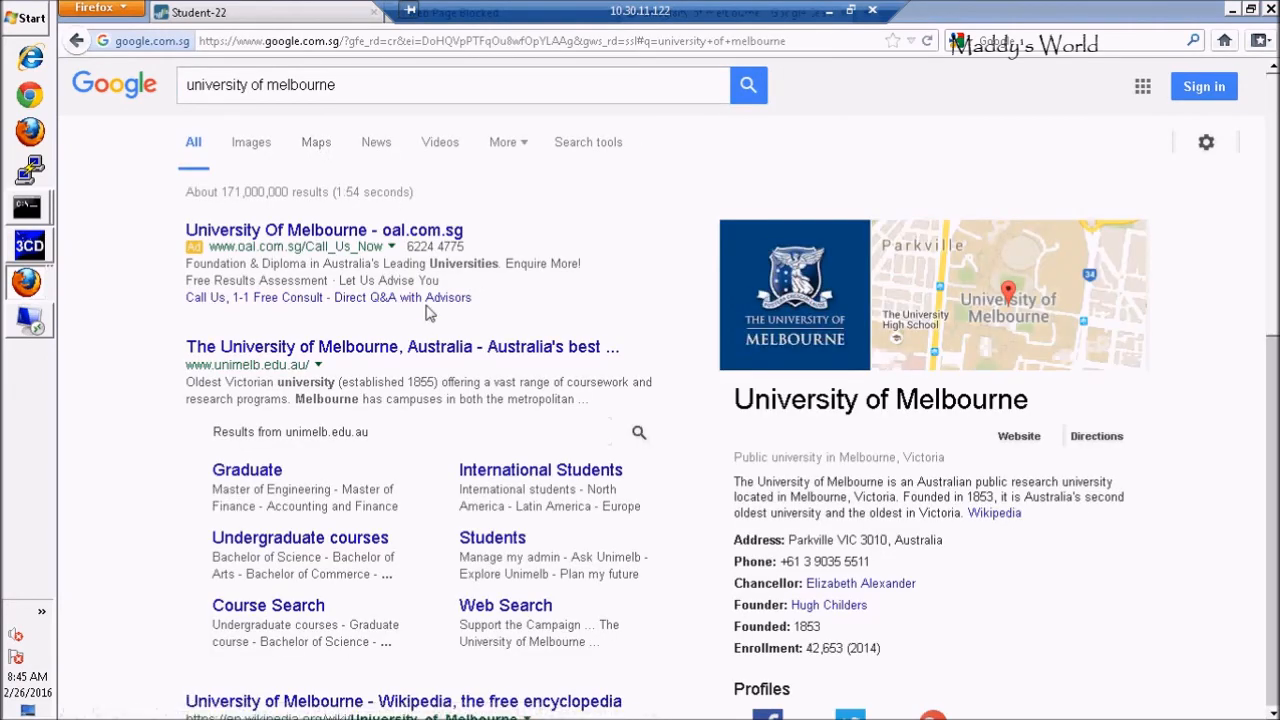
{"action": "left_click", "coordinate": [408, 358]}
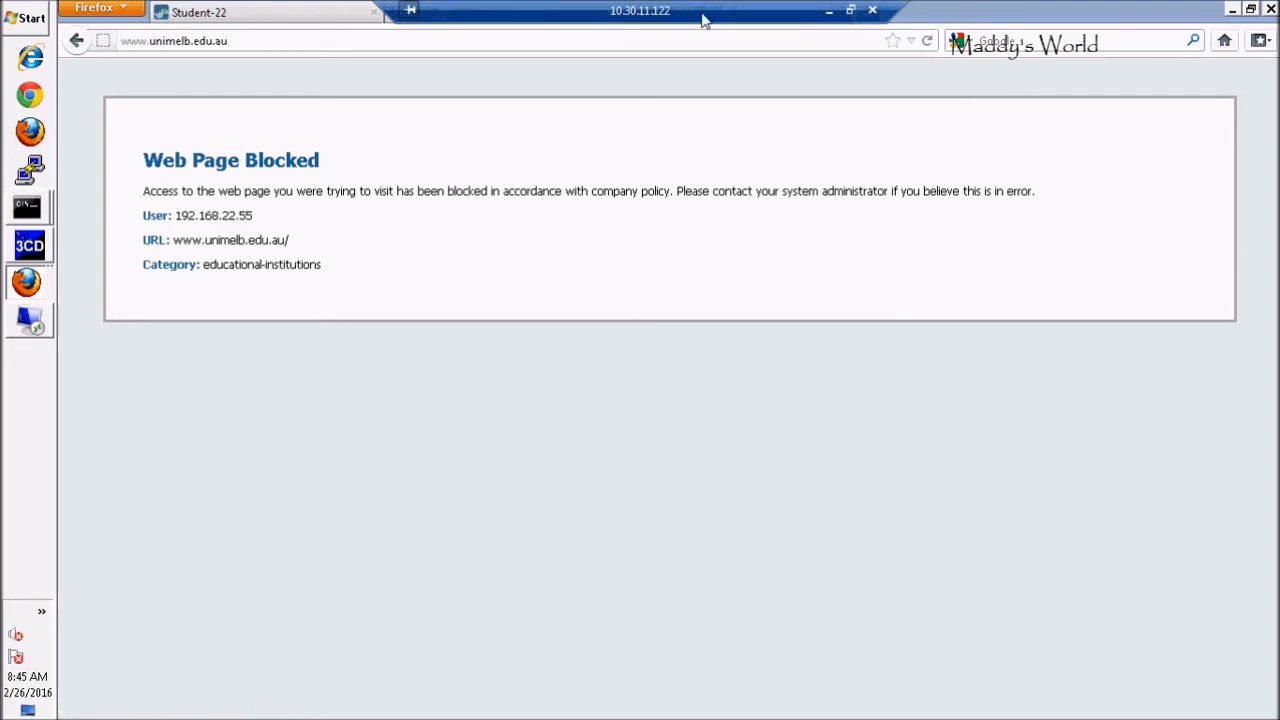
{"action": "left_click", "coordinate": [235, 42]}
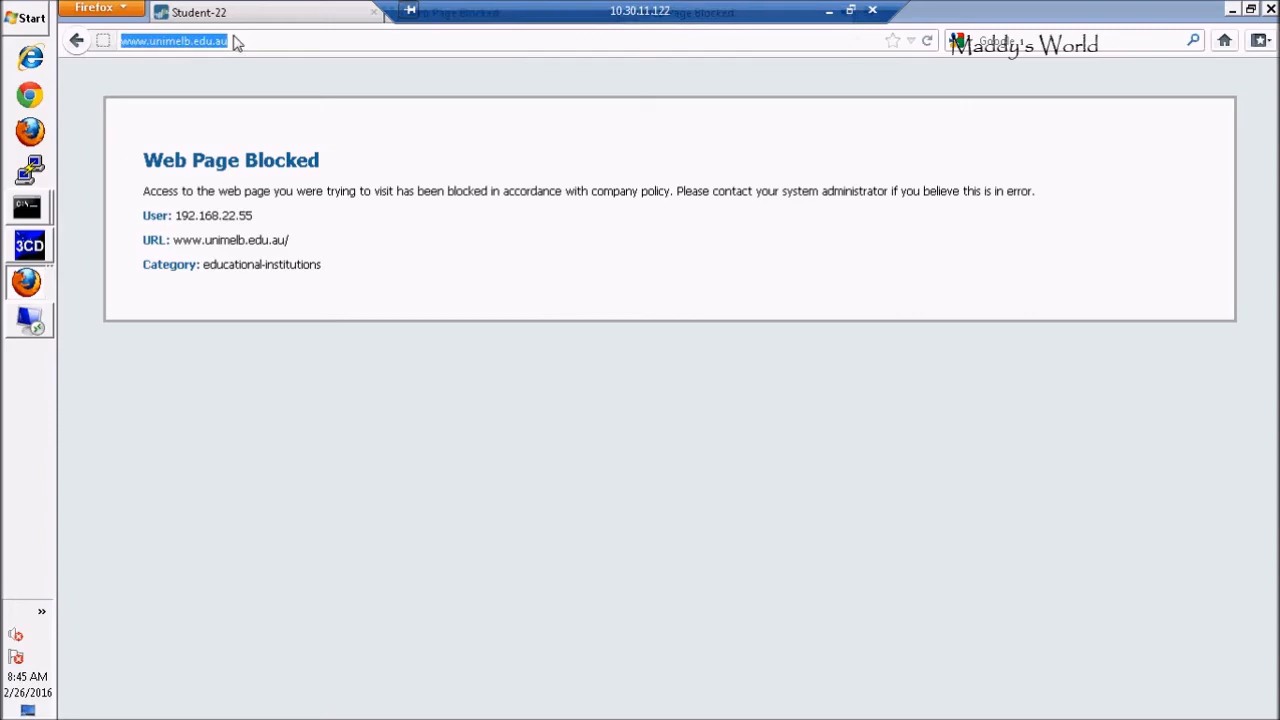
{"action": "type", "text": "www."}
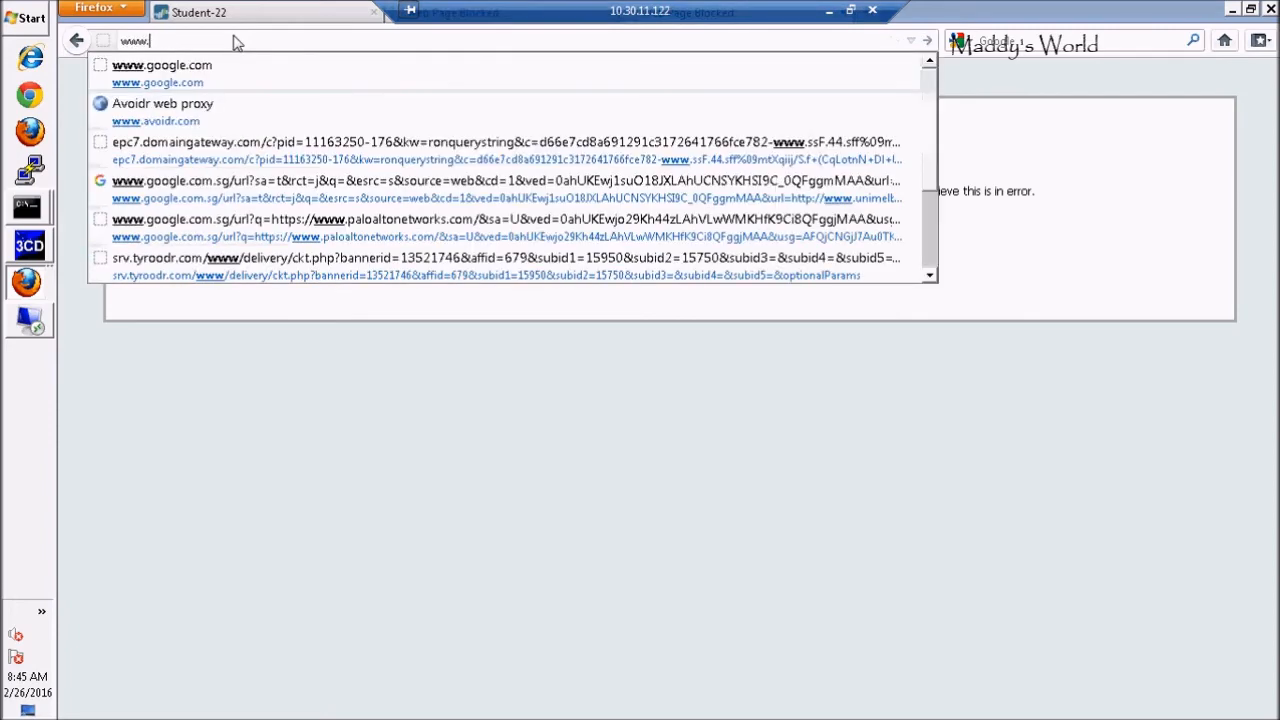
{"action": "type", "text": "facebook."}
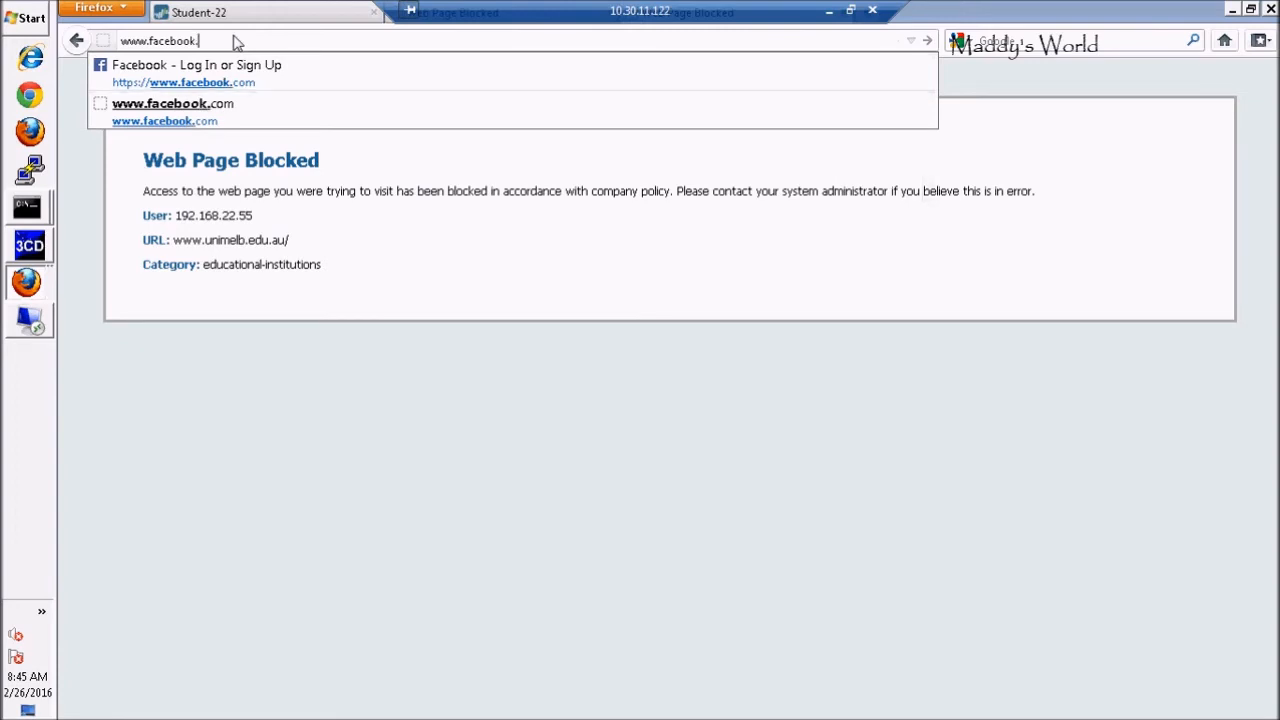
{"action": "type", "text": "com"}
{"action": "key", "text": "Return"}
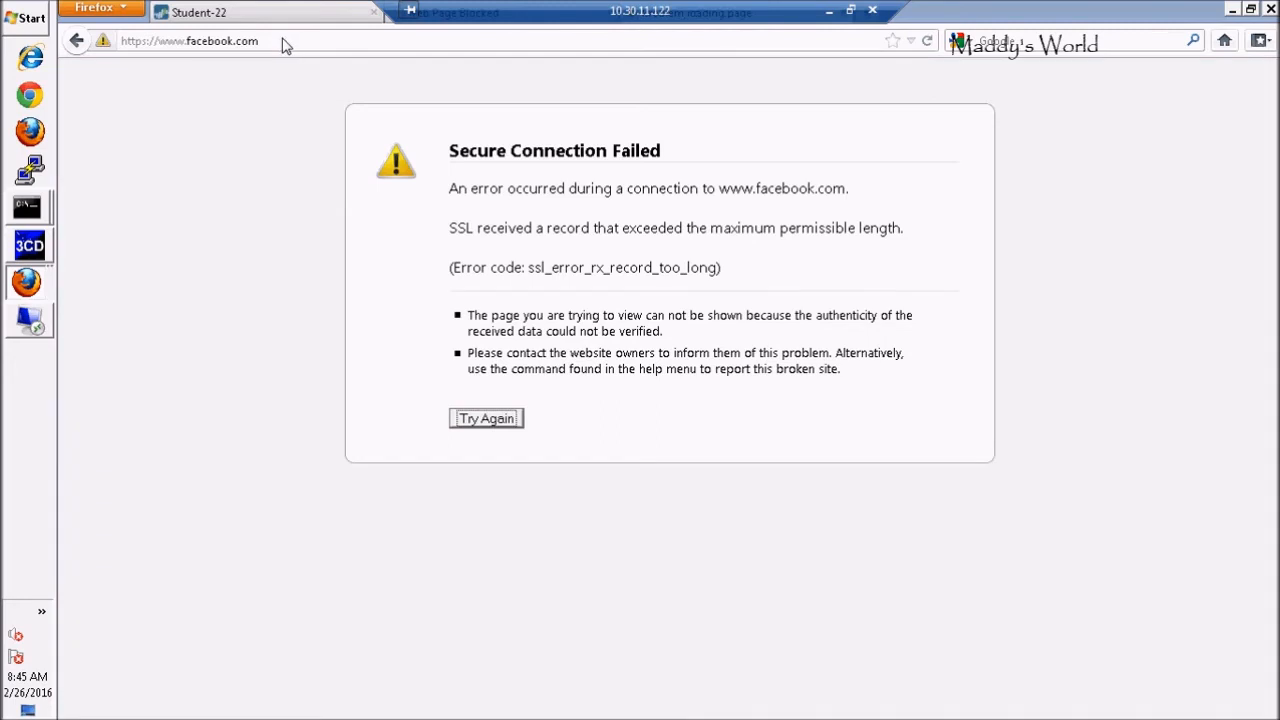
{"action": "left_click", "coordinate": [284, 45]}
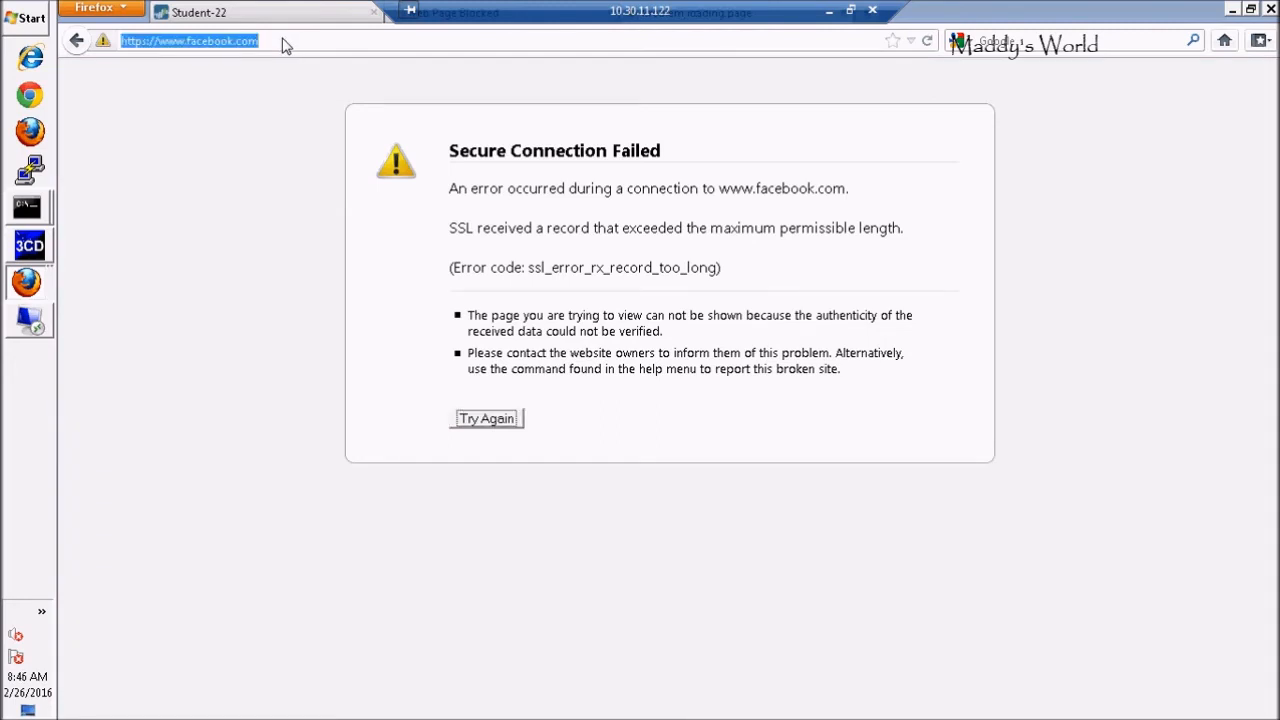
{"action": "type", "text": "face"}
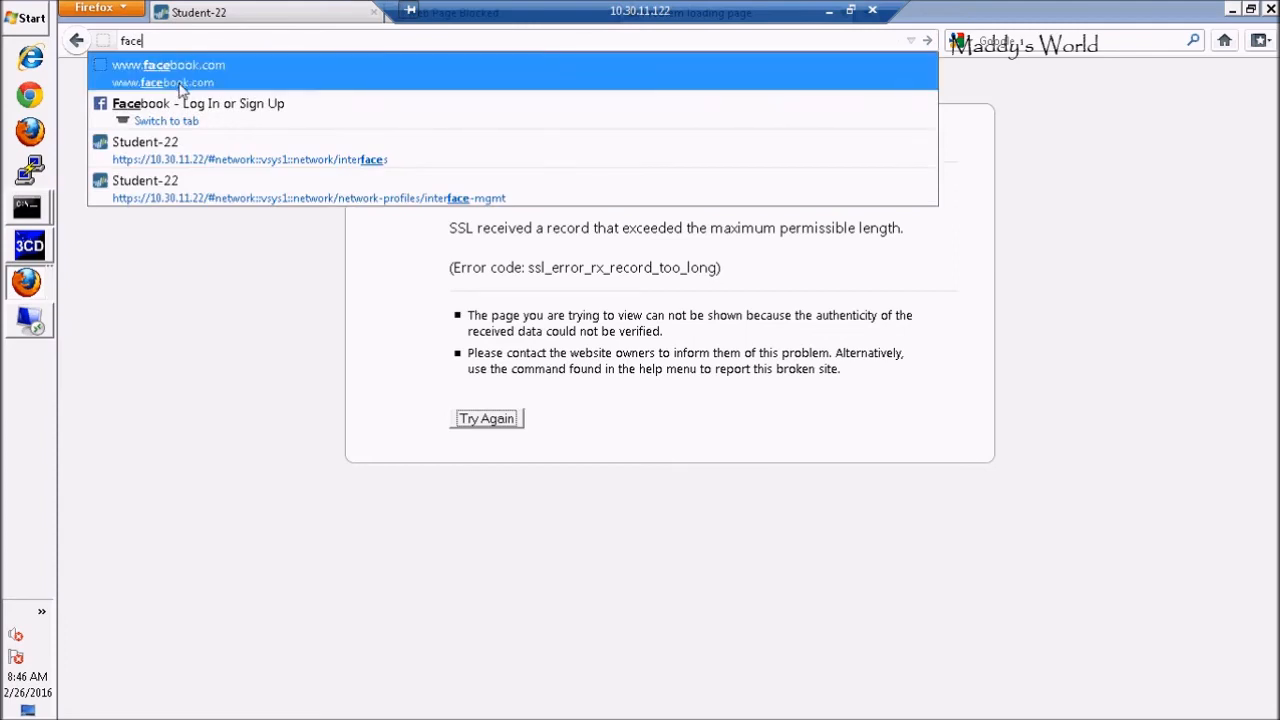
{"action": "left_click", "coordinate": [210, 78]}
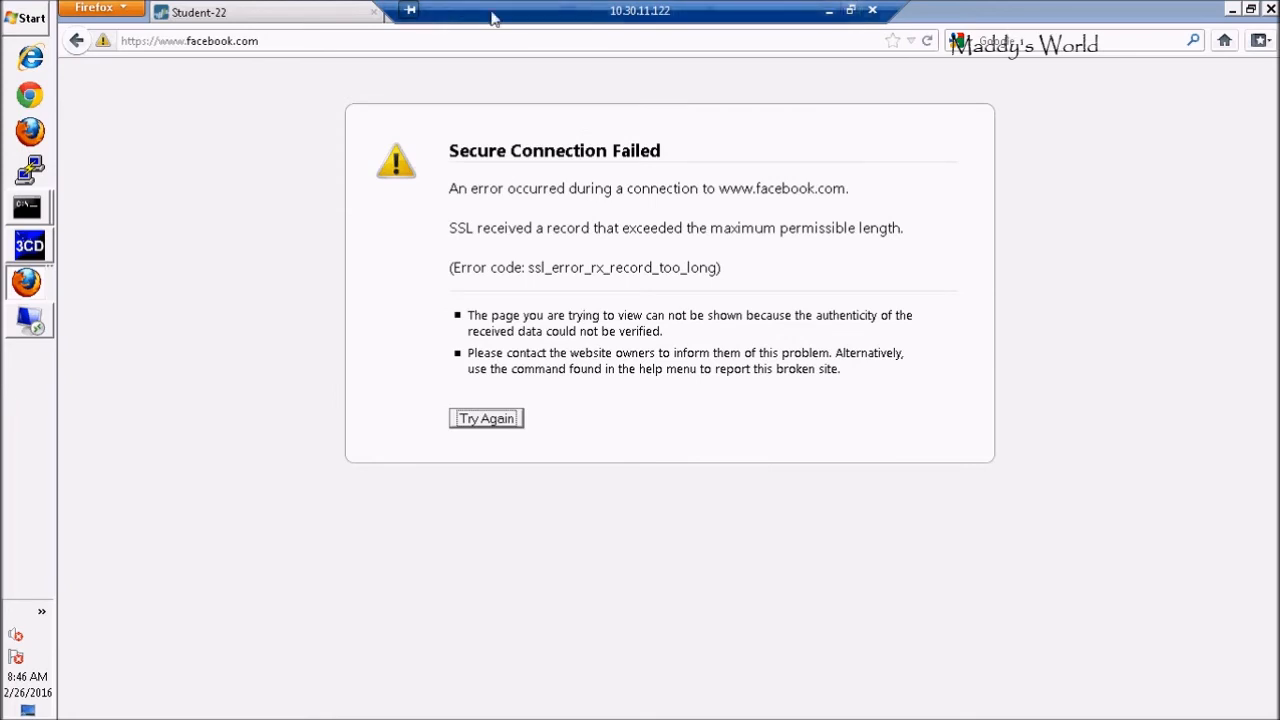
Go to Google, search for facebook, and open the Facebook login result
{"action": "left_click", "coordinate": [296, 44]}
{"action": "type", "text": "google"}
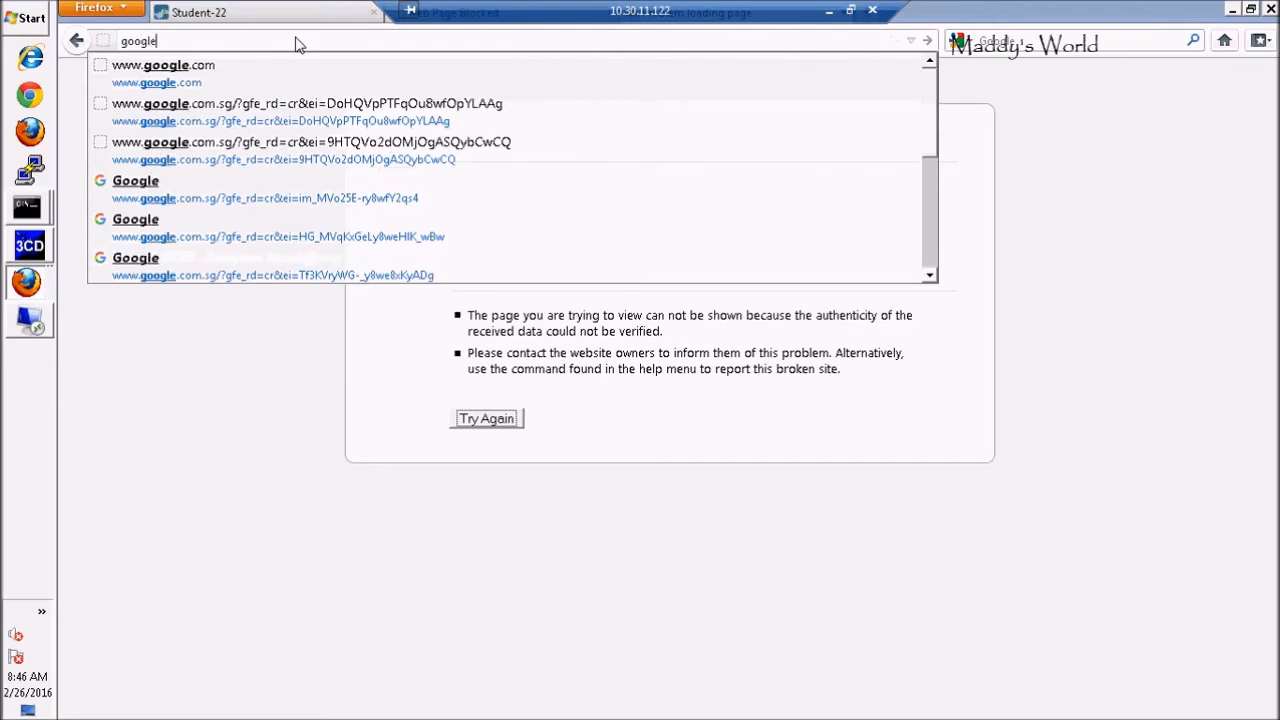
{"action": "key", "text": "Return"}
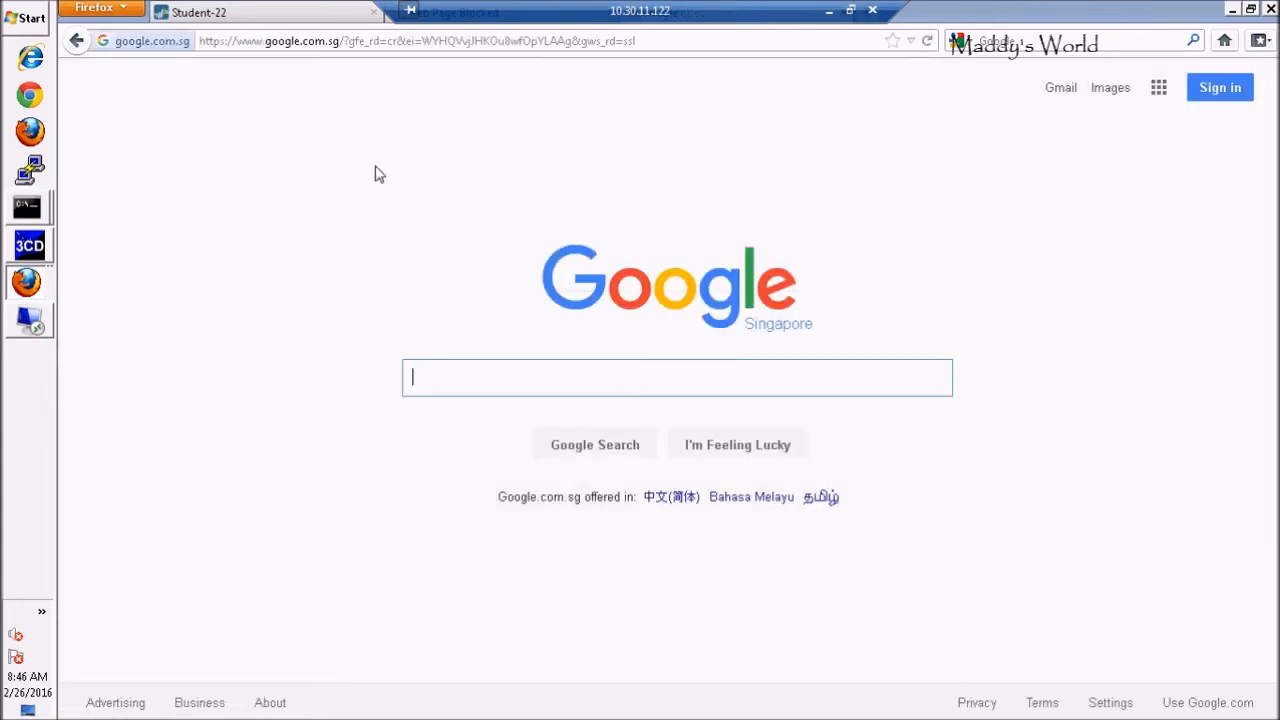
{"action": "type", "text": "face"}
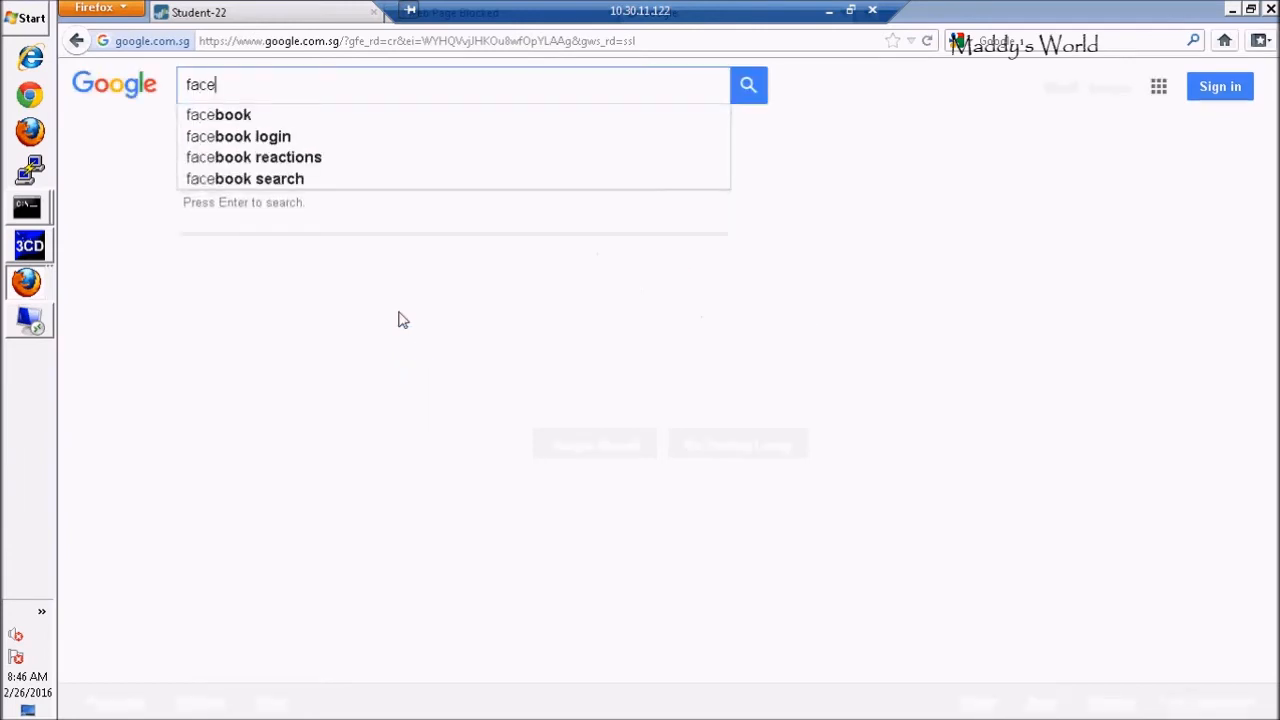
{"action": "left_click", "coordinate": [239, 122]}
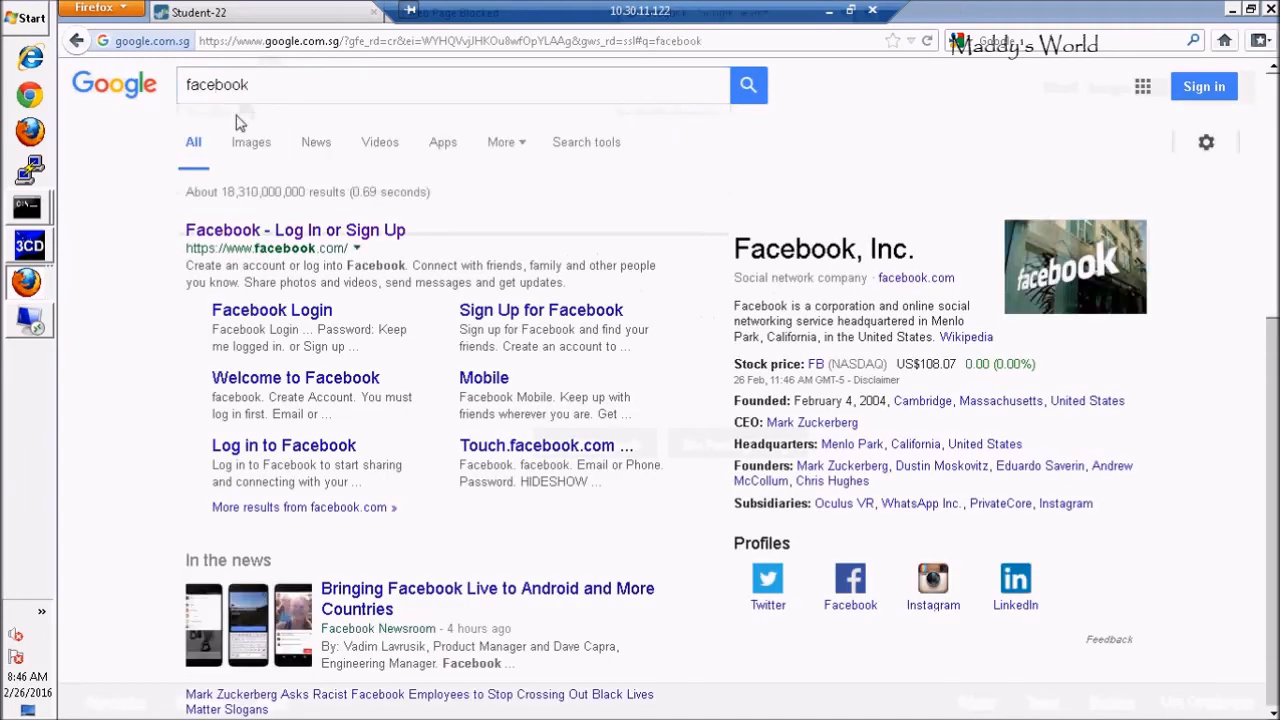
{"action": "left_click", "coordinate": [357, 238]}
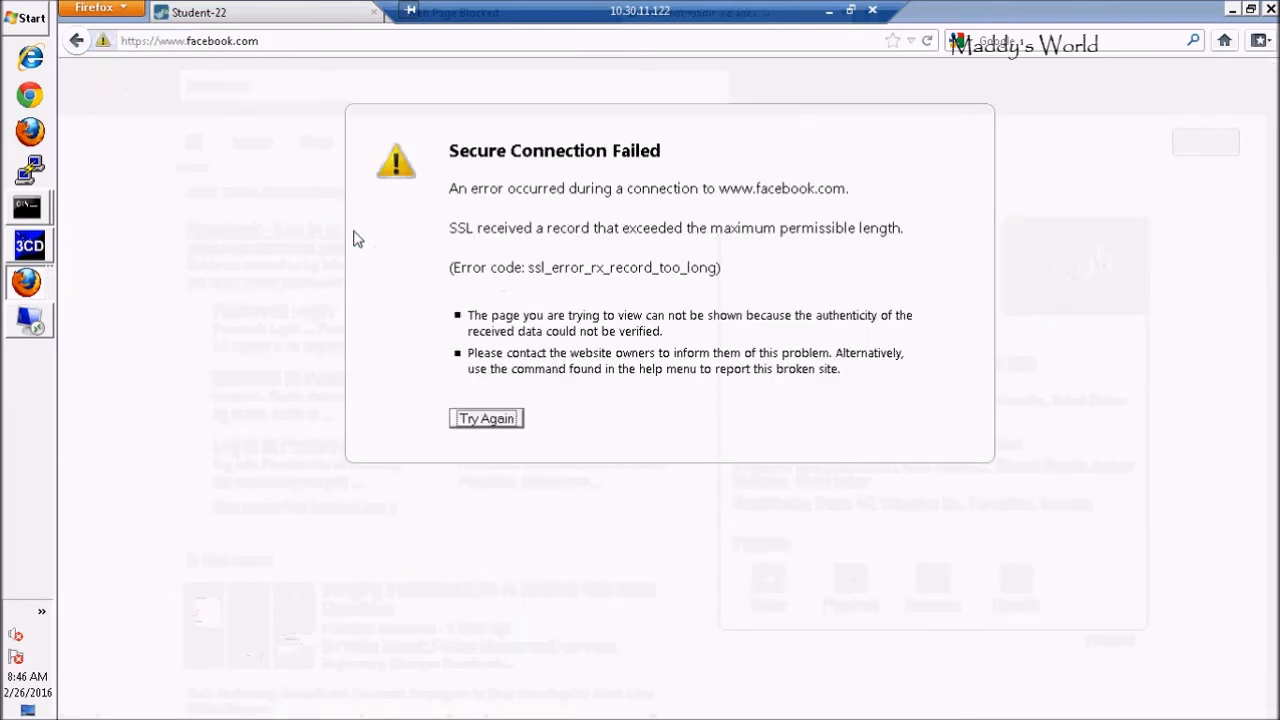
Return to the firewall, close the commit report, and edit the Facebook-access URL filtering profile
{"action": "left_click", "coordinate": [213, 13]}
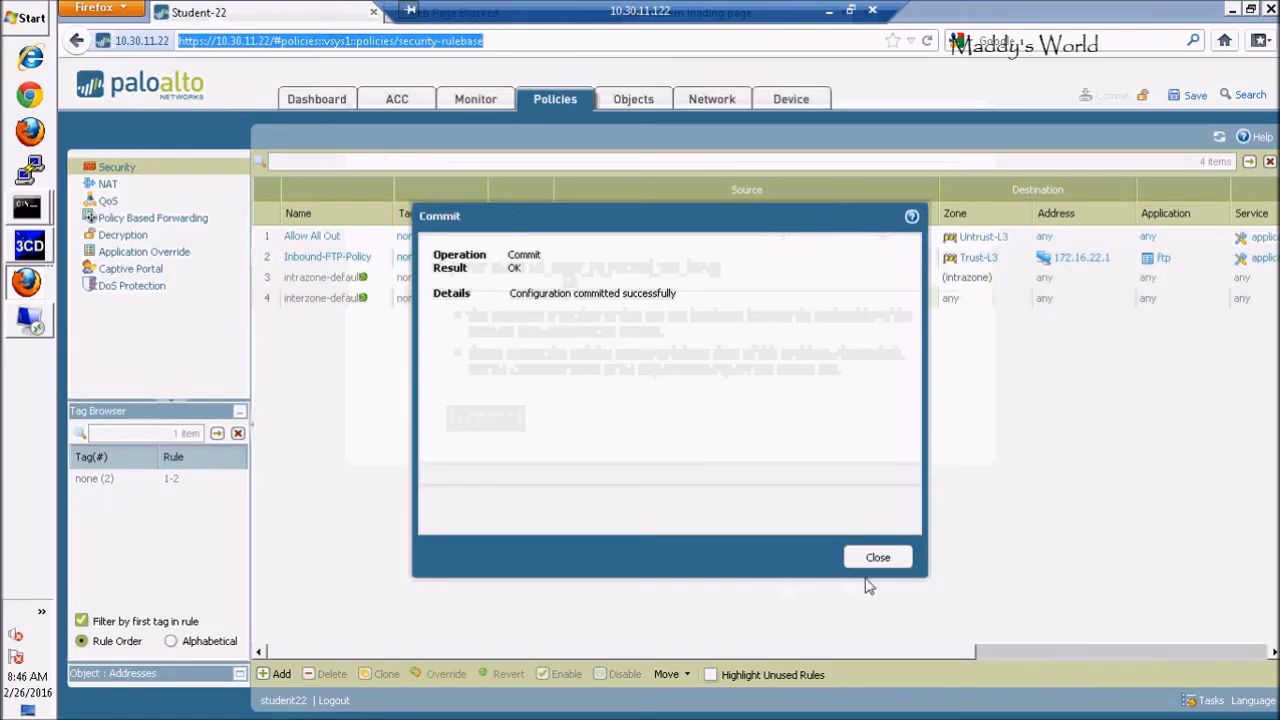
{"action": "left_click", "coordinate": [883, 558]}
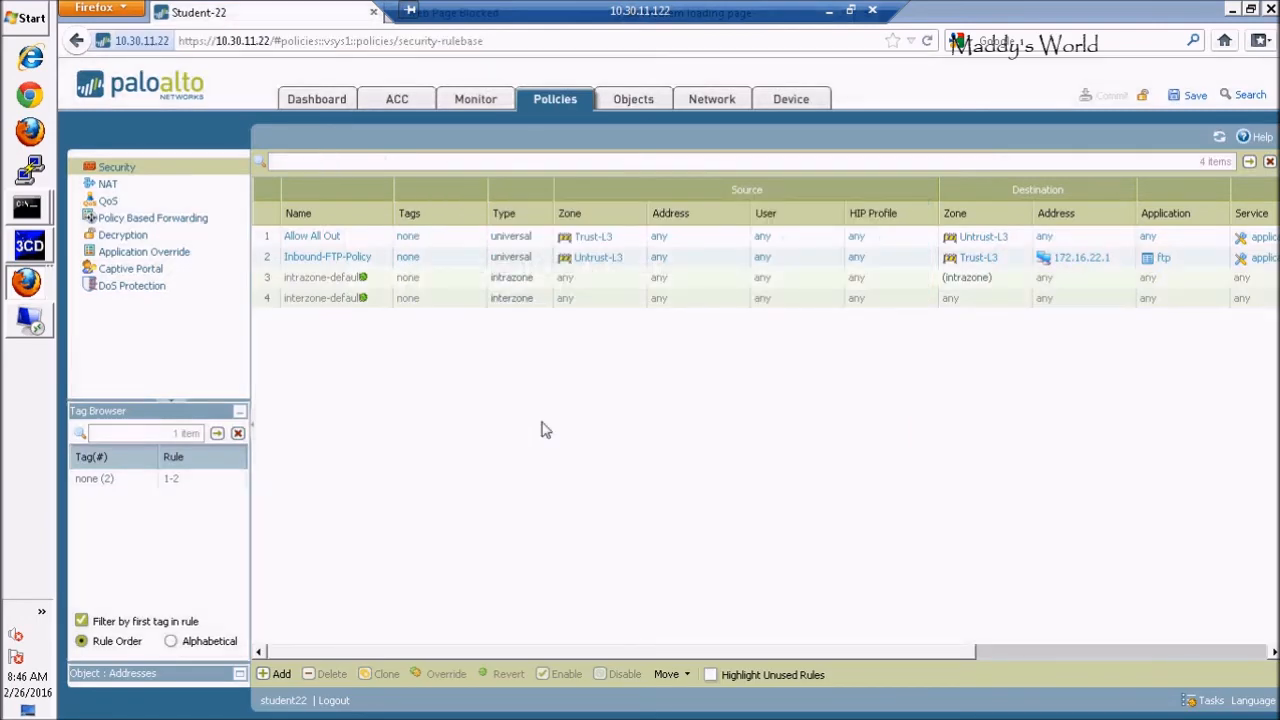
{"action": "left_click", "coordinate": [636, 99]}
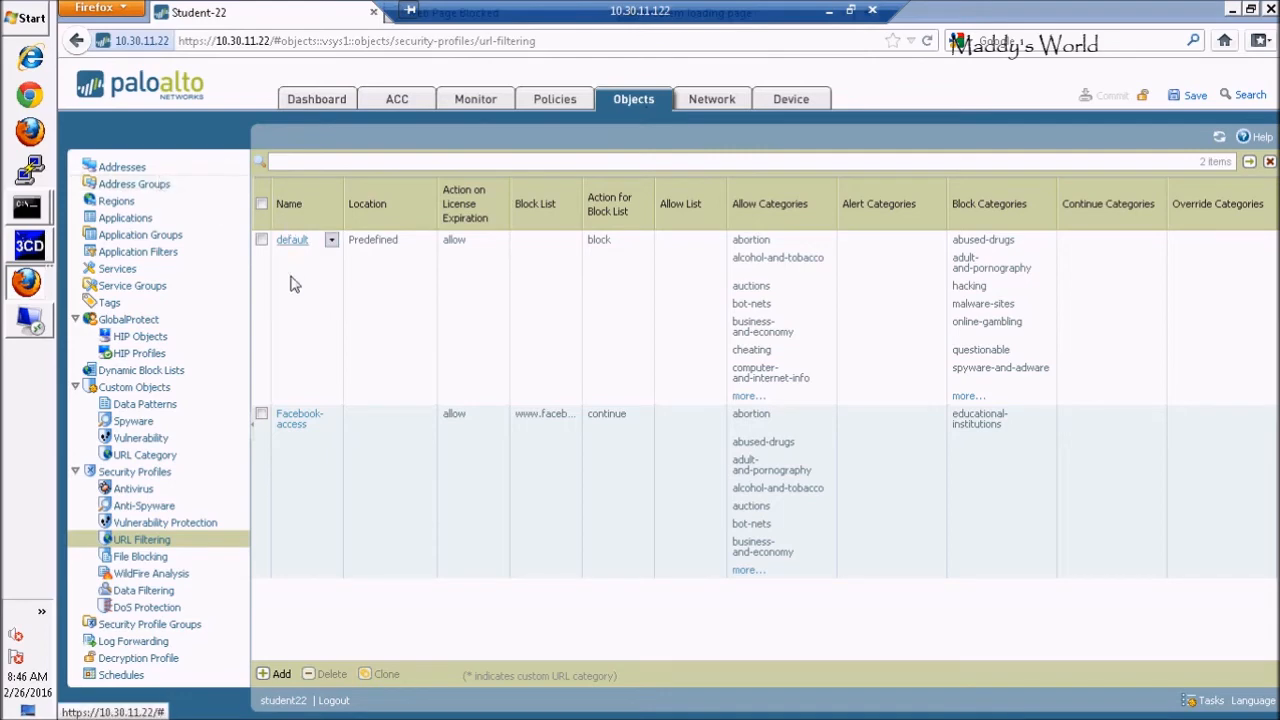
{"action": "left_click", "coordinate": [293, 428]}
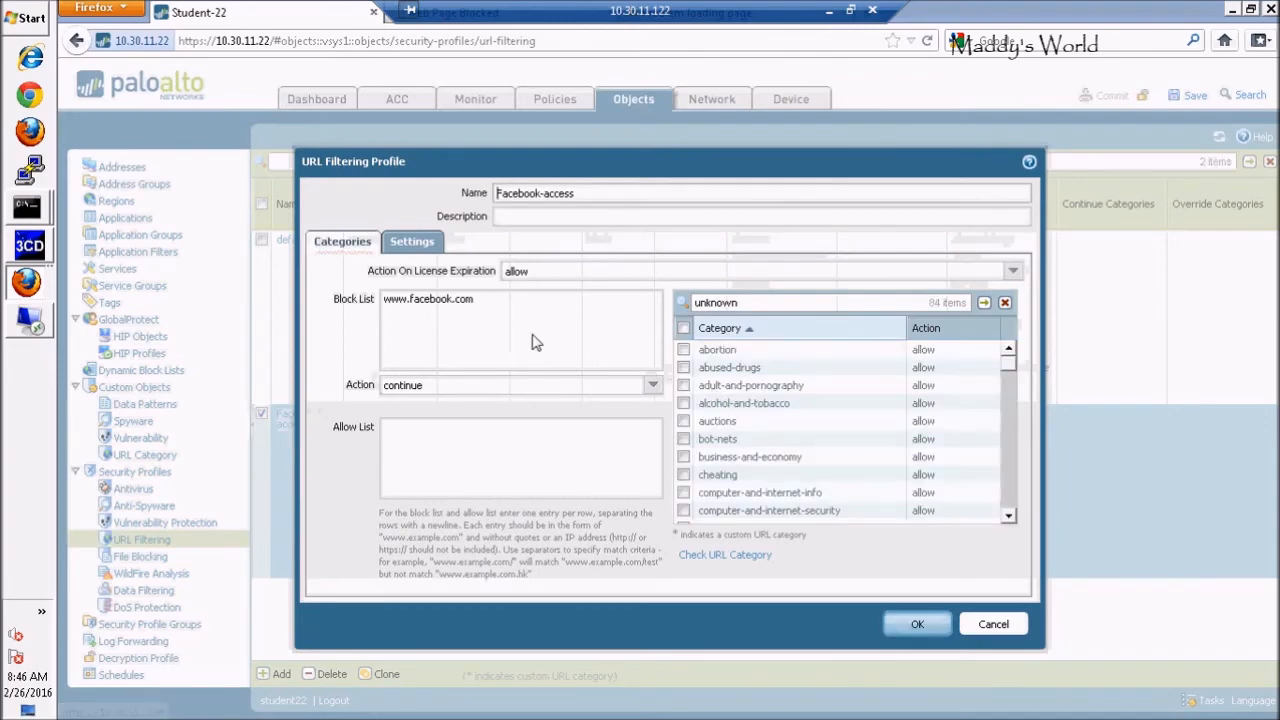
{"action": "left_click", "coordinate": [498, 310]}
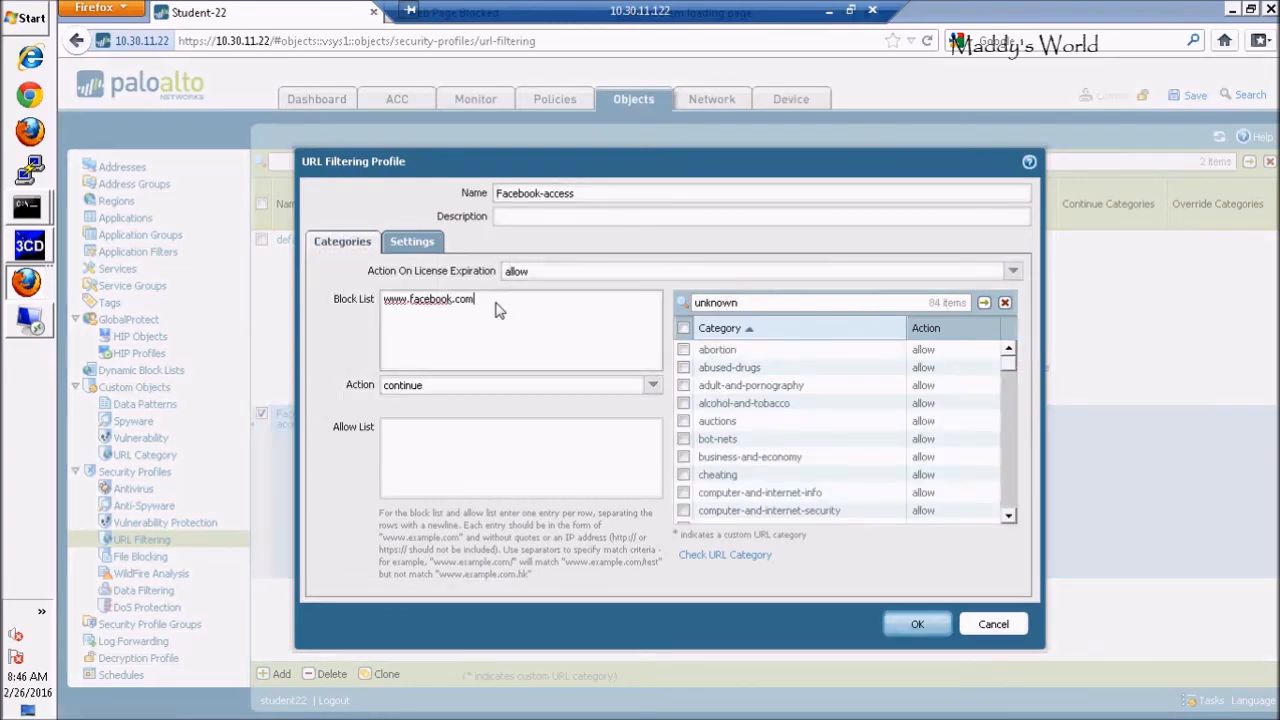
{"action": "key", "text": "Return"}
{"action": "type", "text": "www.yahoo.com"}
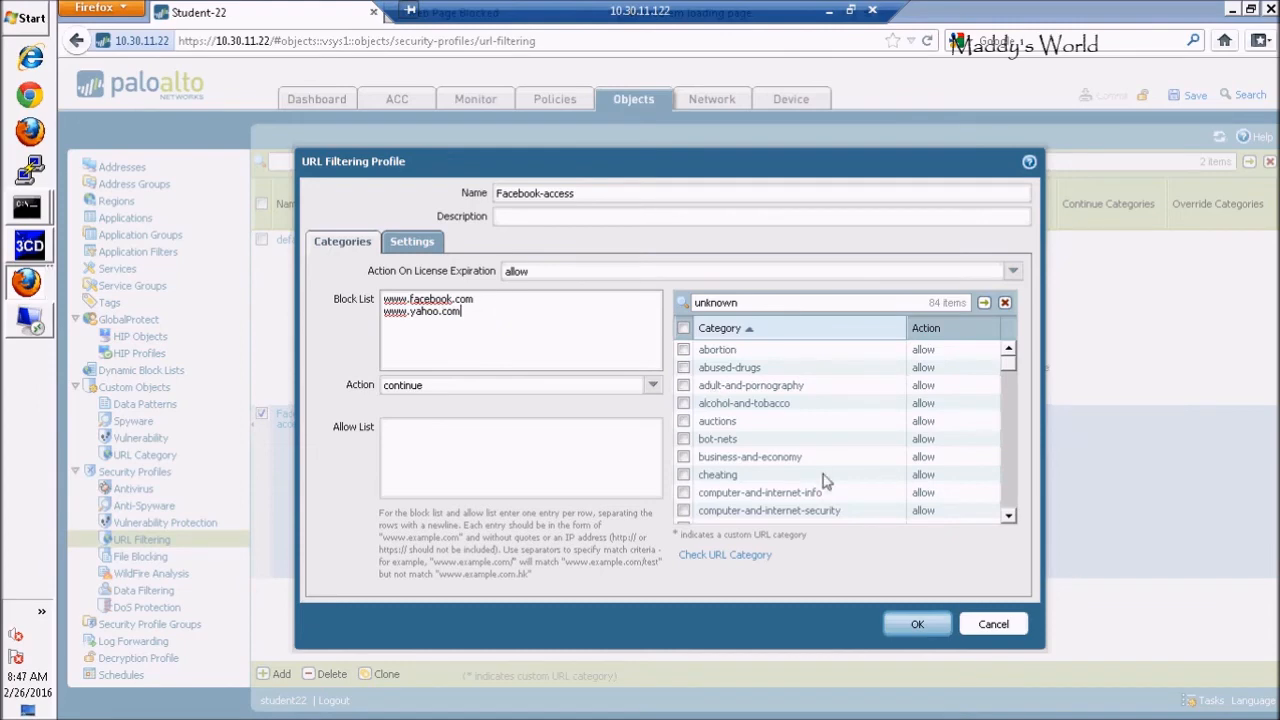
{"action": "type", "text": "wwww"}
{"action": "key", "text": "BackSpace"}
{"action": "type", "text": ".google.com"}
{"action": "left_click", "coordinate": [910, 624]}
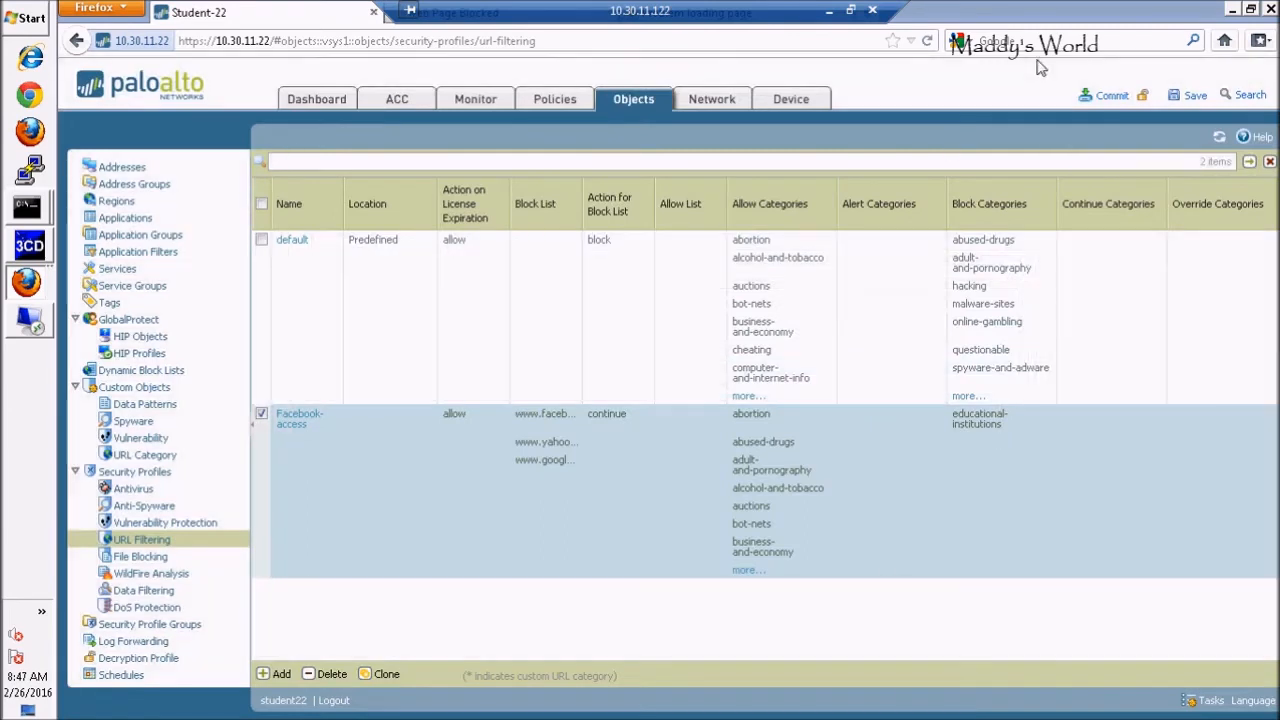
Commit the configuration, close the commit report, and reopen the Facebook-access profile
{"action": "left_click", "coordinate": [1110, 97]}
{"action": "left_click", "coordinate": [738, 467]}
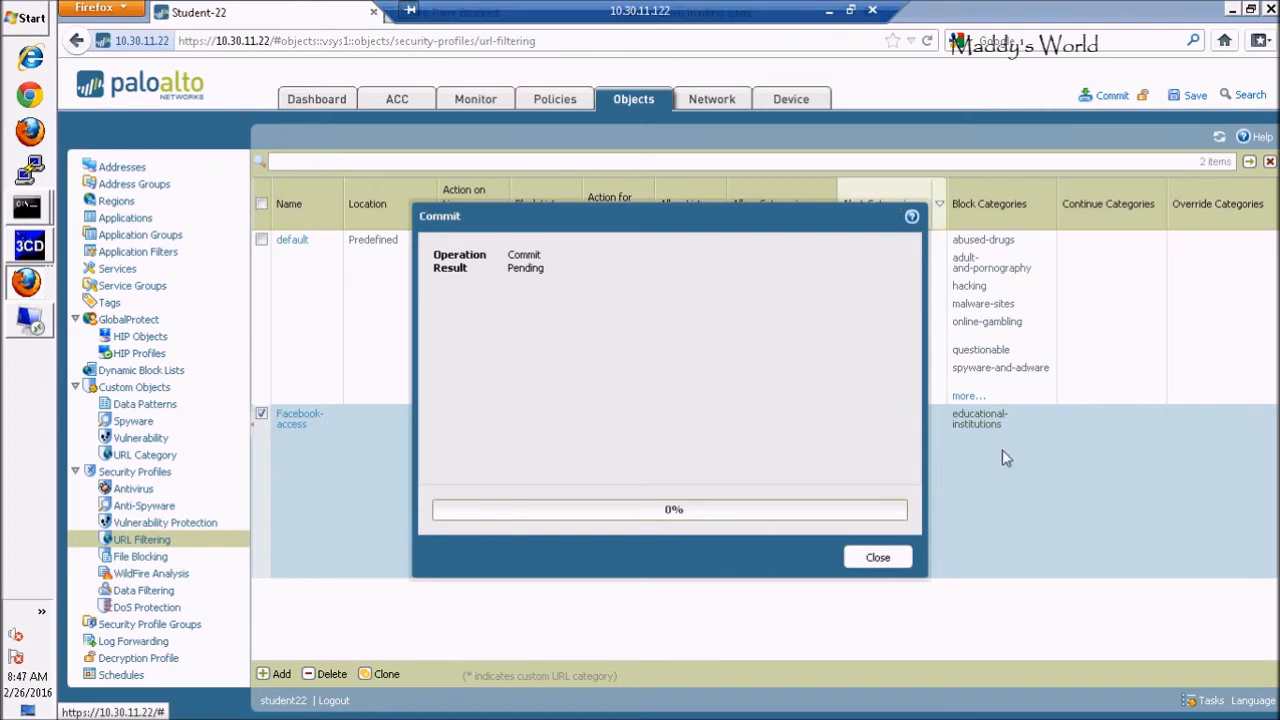
{"action": "left_click", "coordinate": [878, 558]}
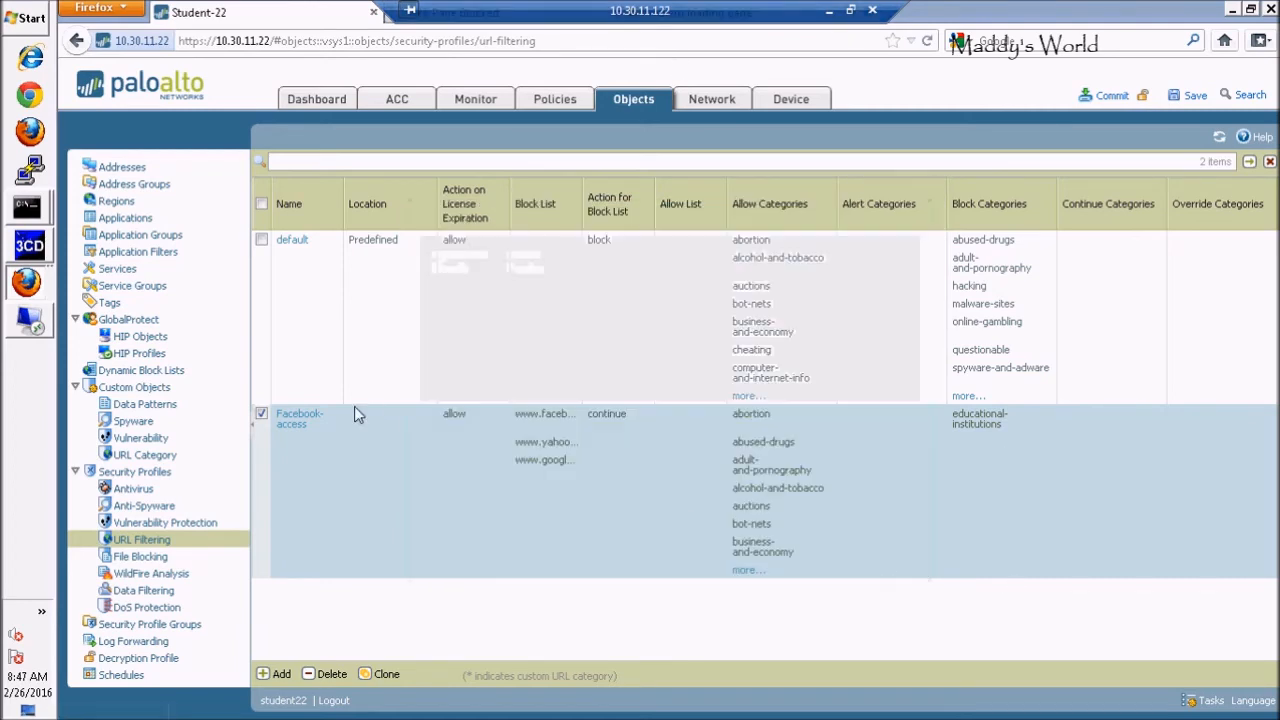
{"action": "left_click", "coordinate": [303, 425]}
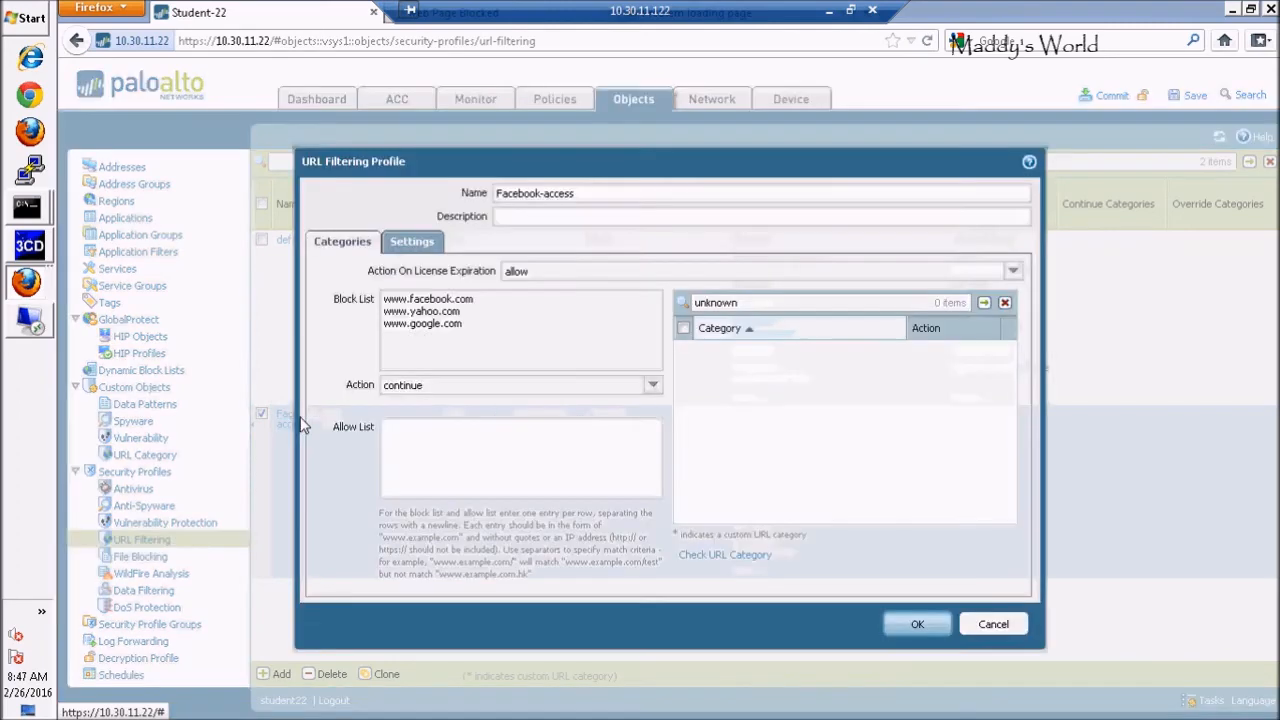
{"action": "left_click", "coordinate": [488, 303]}
{"action": "key", "text": "shift+Home"}
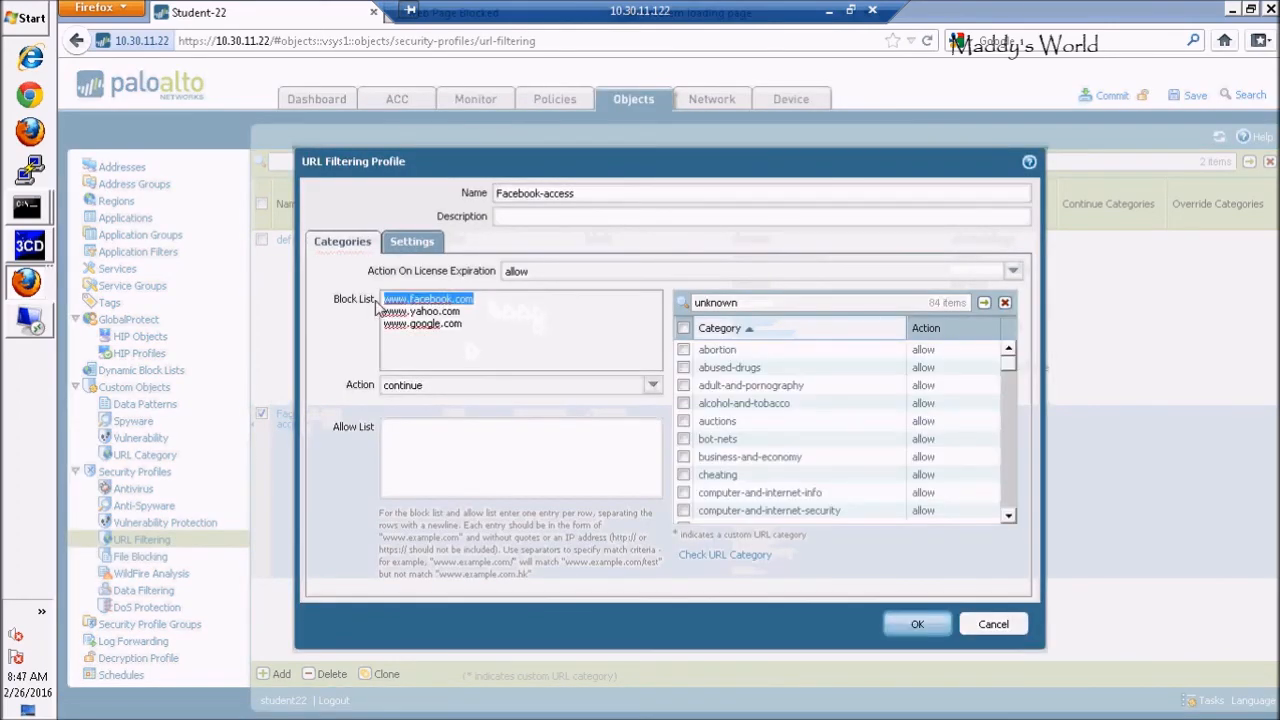
{"action": "key", "text": "BackSpace"}
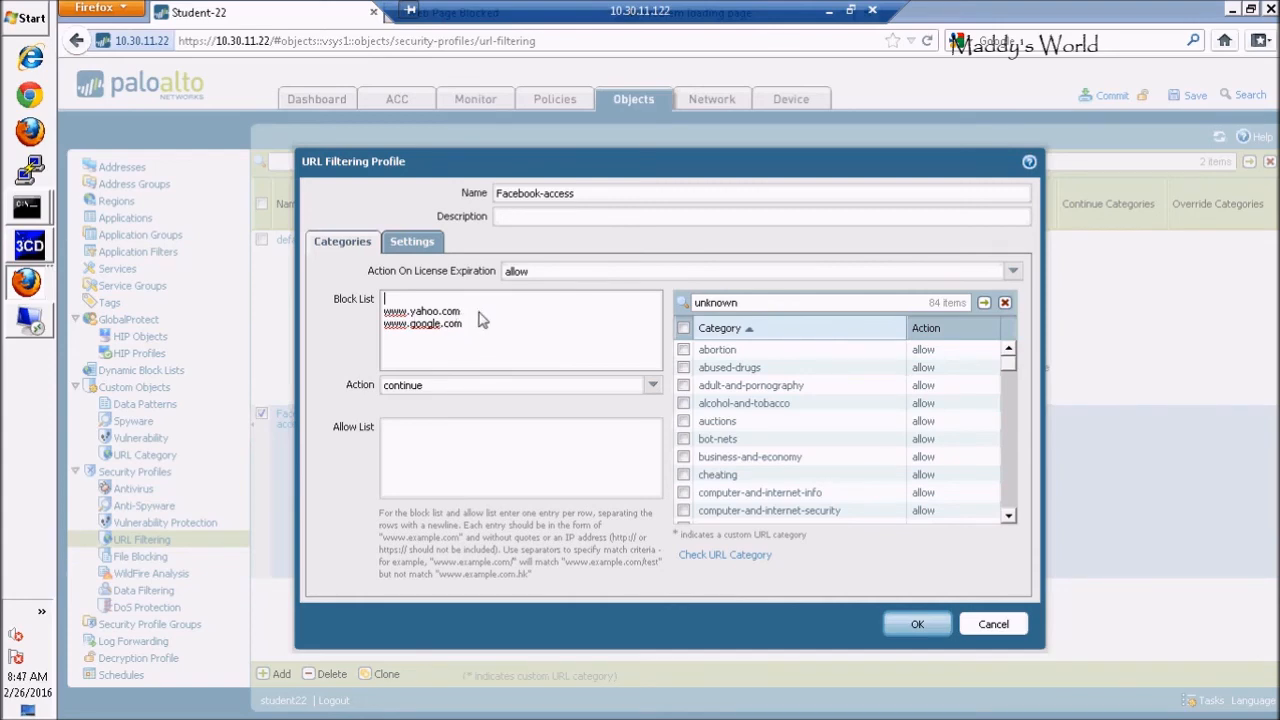
{"action": "triple_click", "coordinate": [388, 313]}
{"action": "key", "text": "BackSpace"}
{"action": "key", "text": "BackSpace"}
{"action": "type", "text": "www.yahoo.co"}
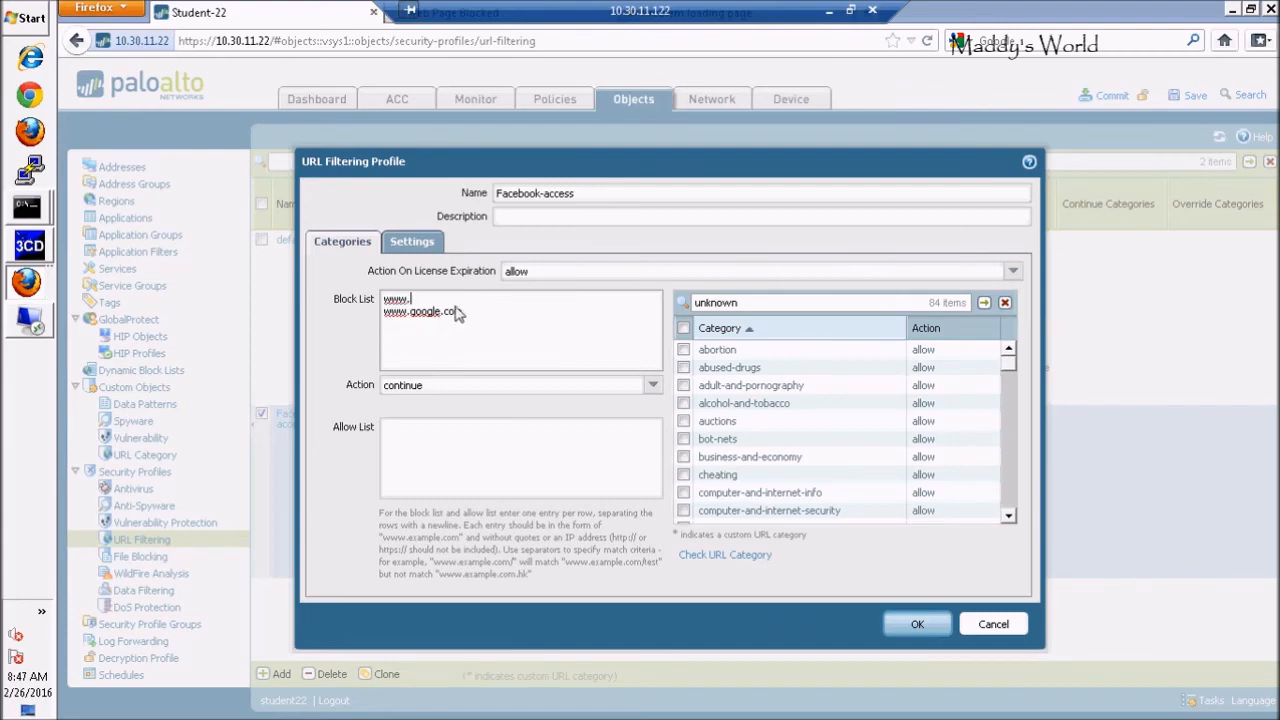
{"action": "type", "text": "m"}
{"action": "left_click", "coordinate": [490, 312]}
{"action": "type", "text": "m"}
{"action": "left_click", "coordinate": [913, 625]}
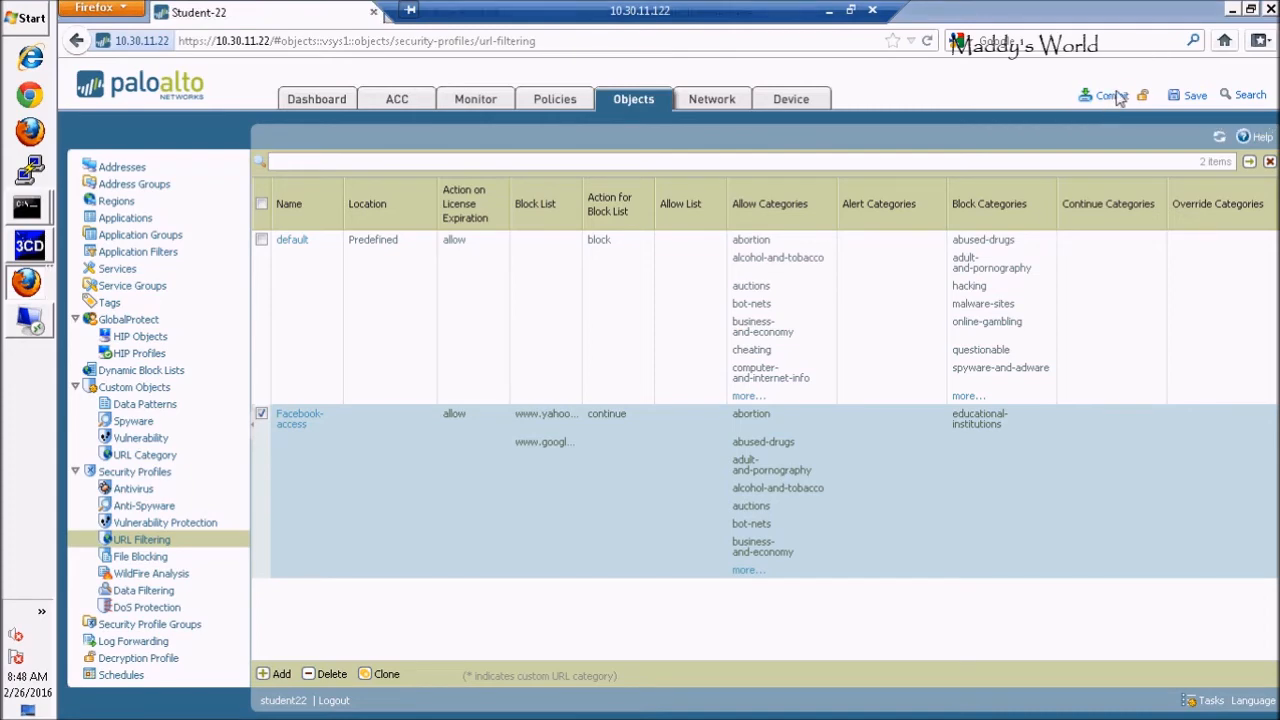
Commit the configuration, close the success report, and restore Firefox to a smaller window
{"action": "left_click", "coordinate": [1111, 96]}
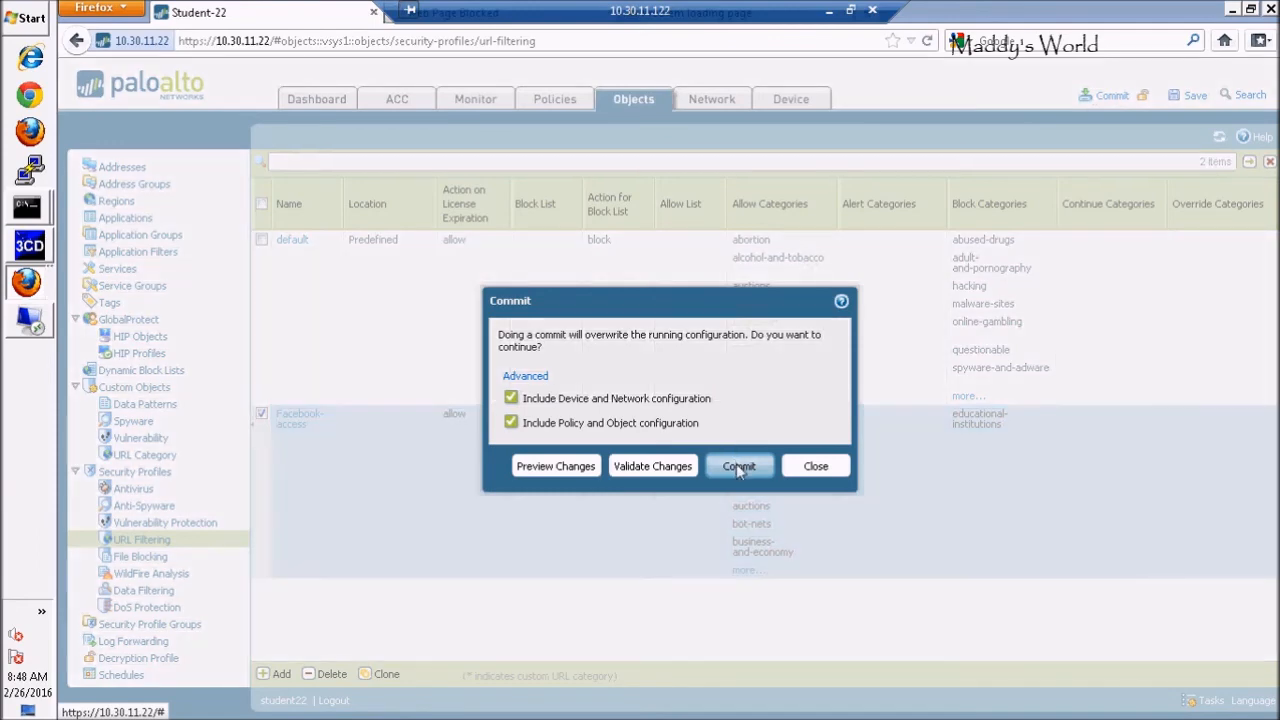
{"action": "left_click", "coordinate": [738, 466]}
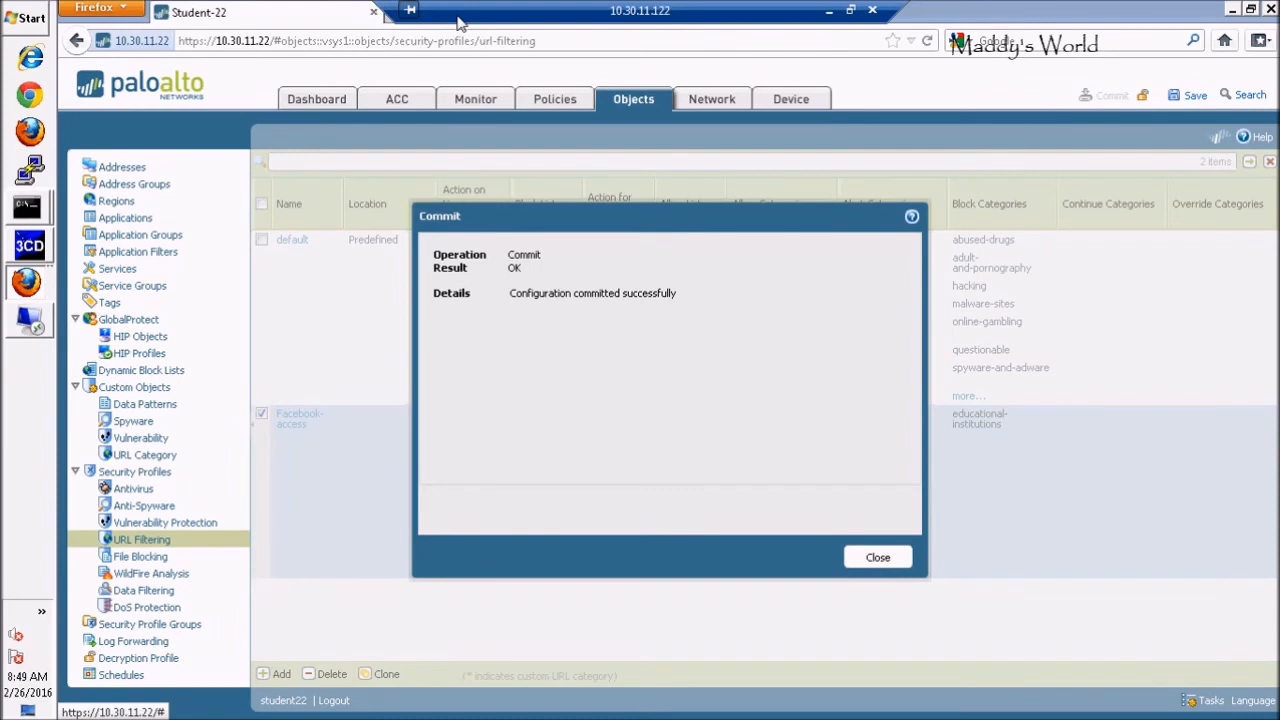
{"action": "left_click", "coordinate": [875, 564]}
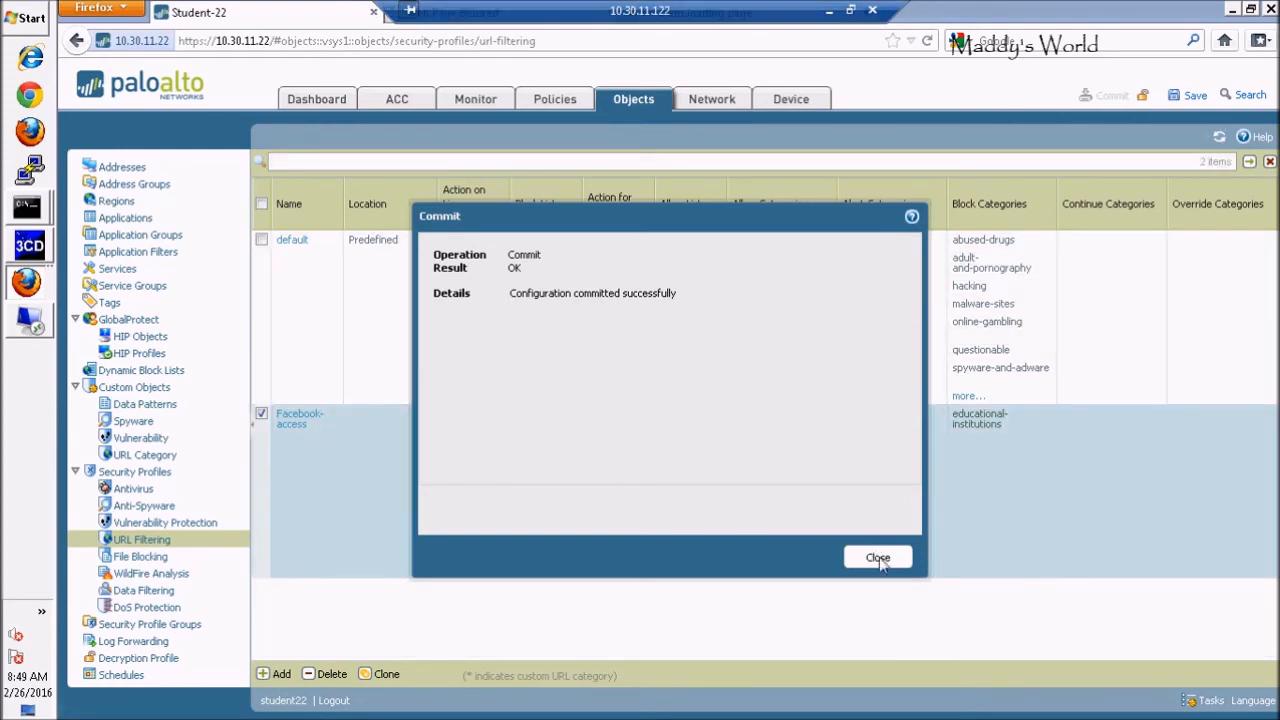
{"action": "left_click", "coordinate": [877, 558]}
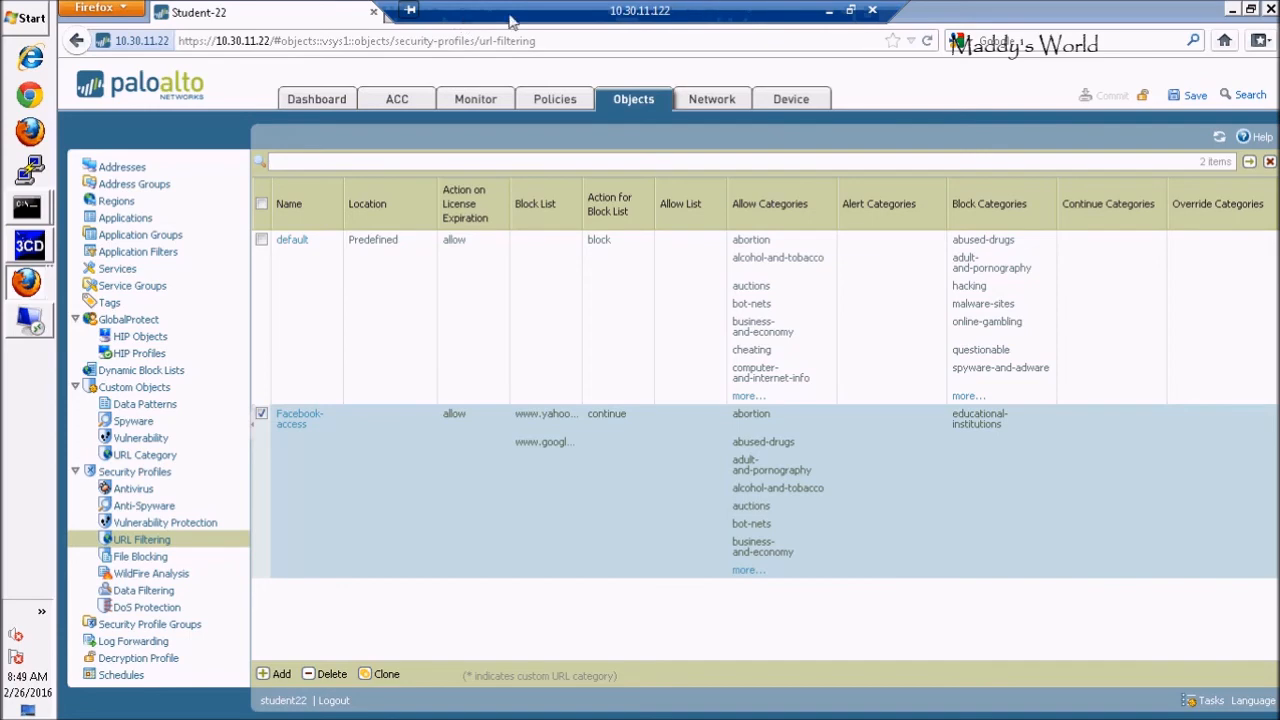
{"action": "double_click", "coordinate": [950, 30]}
{"action": "left_click", "coordinate": [767, 53]}
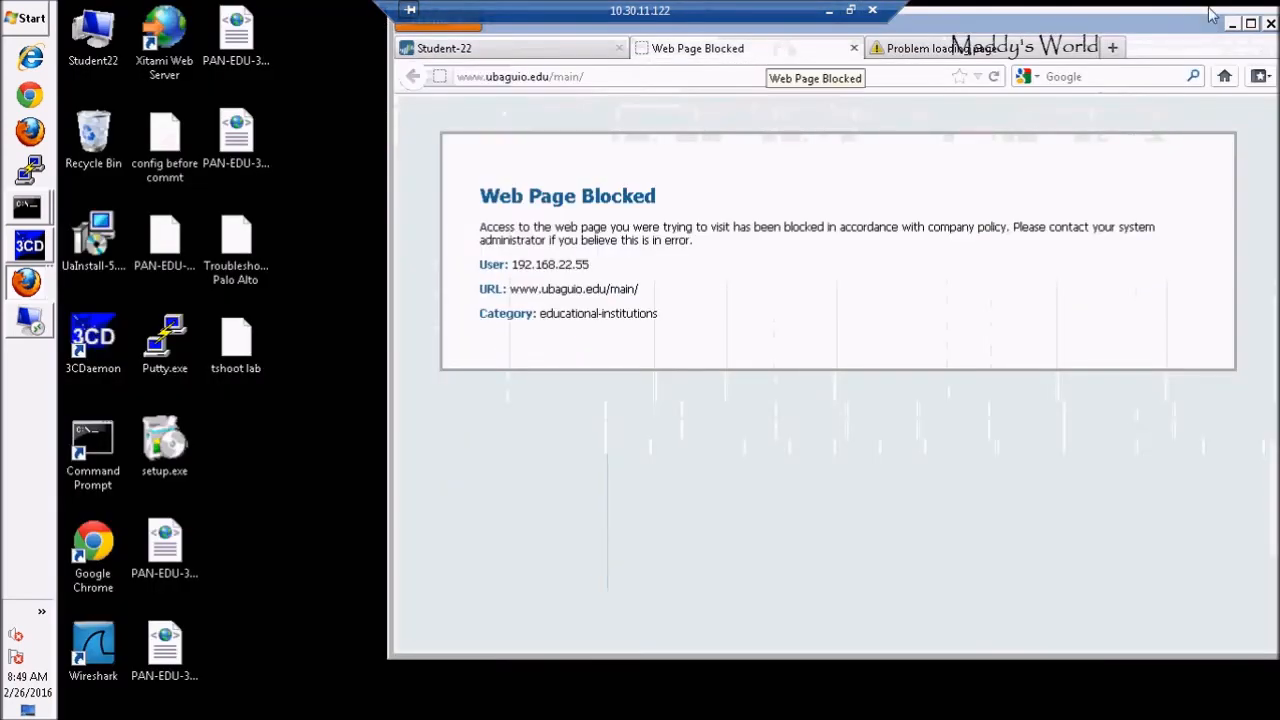
{"action": "left_click", "coordinate": [1250, 23]}
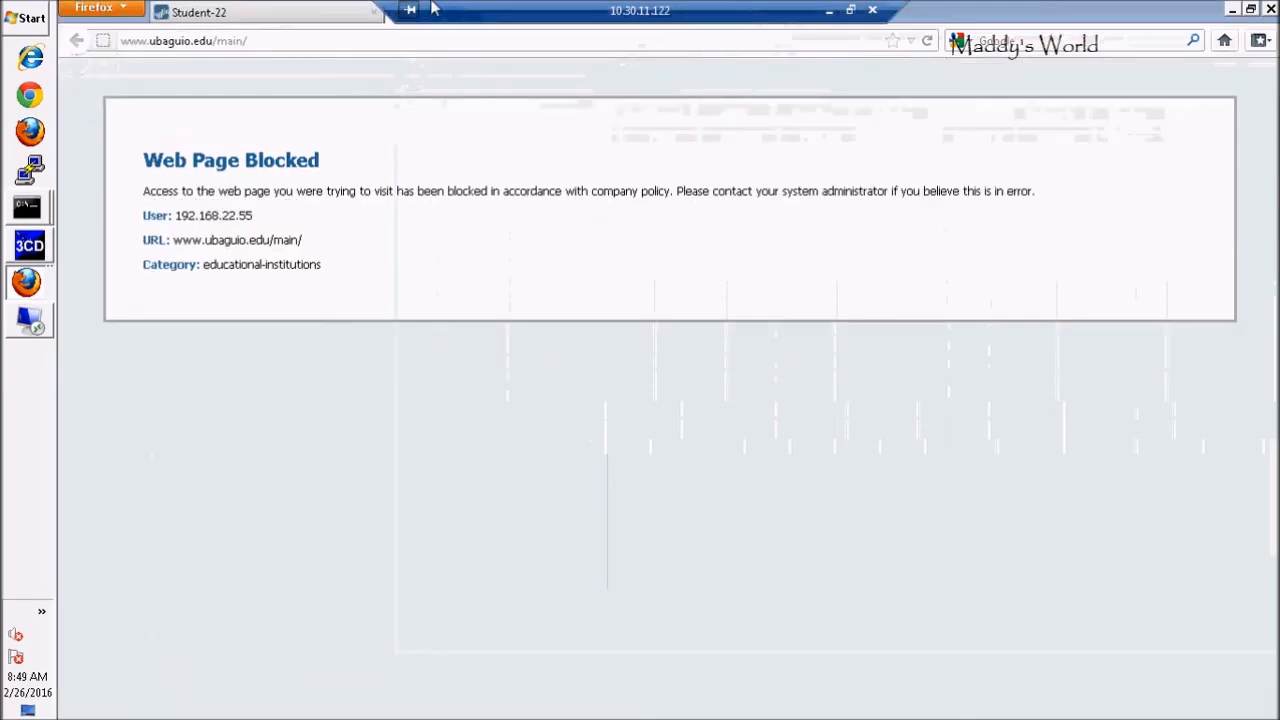
{"action": "left_click", "coordinate": [266, 48]}
{"action": "type", "text": "www."}
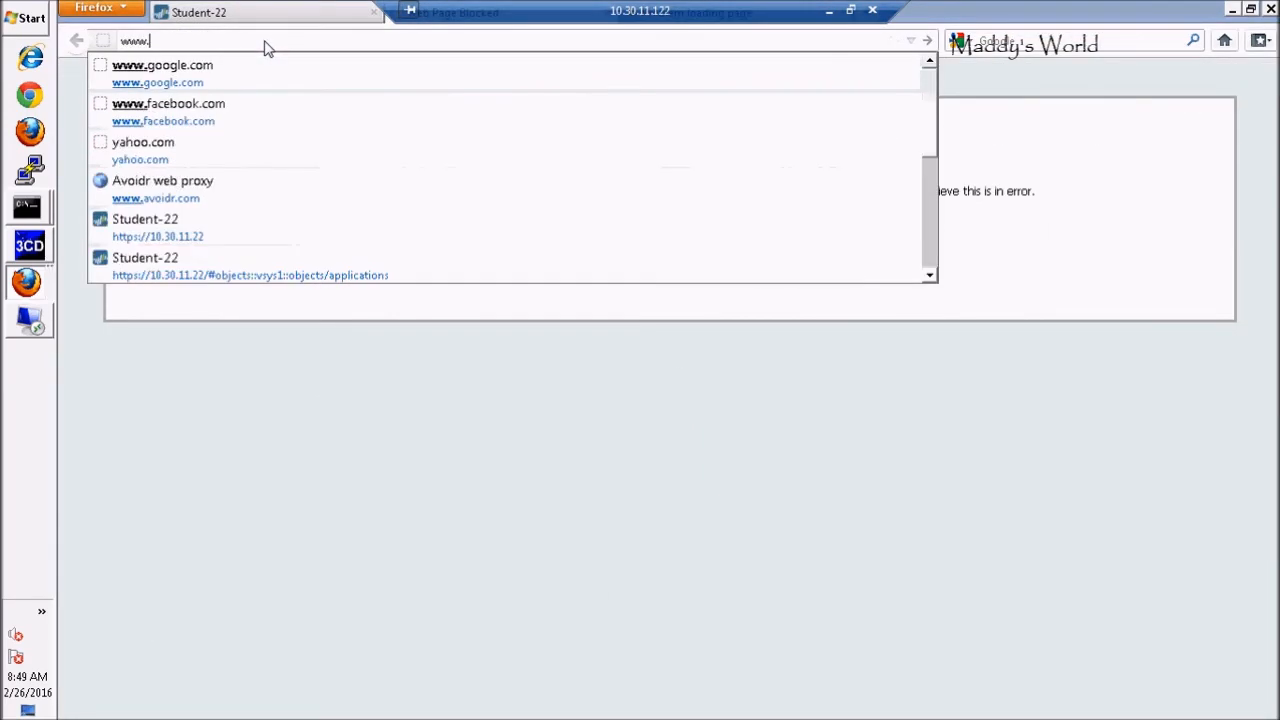
{"action": "left_click", "coordinate": [208, 82]}
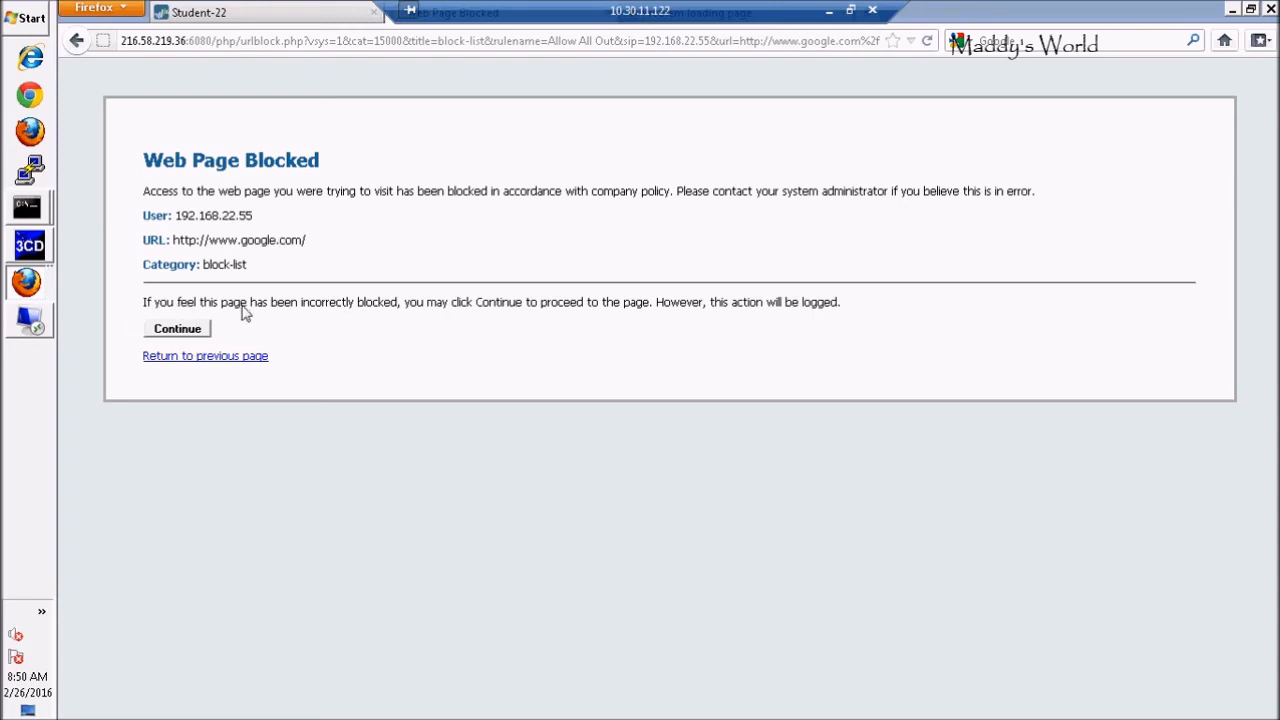
{"action": "left_click", "coordinate": [188, 336]}
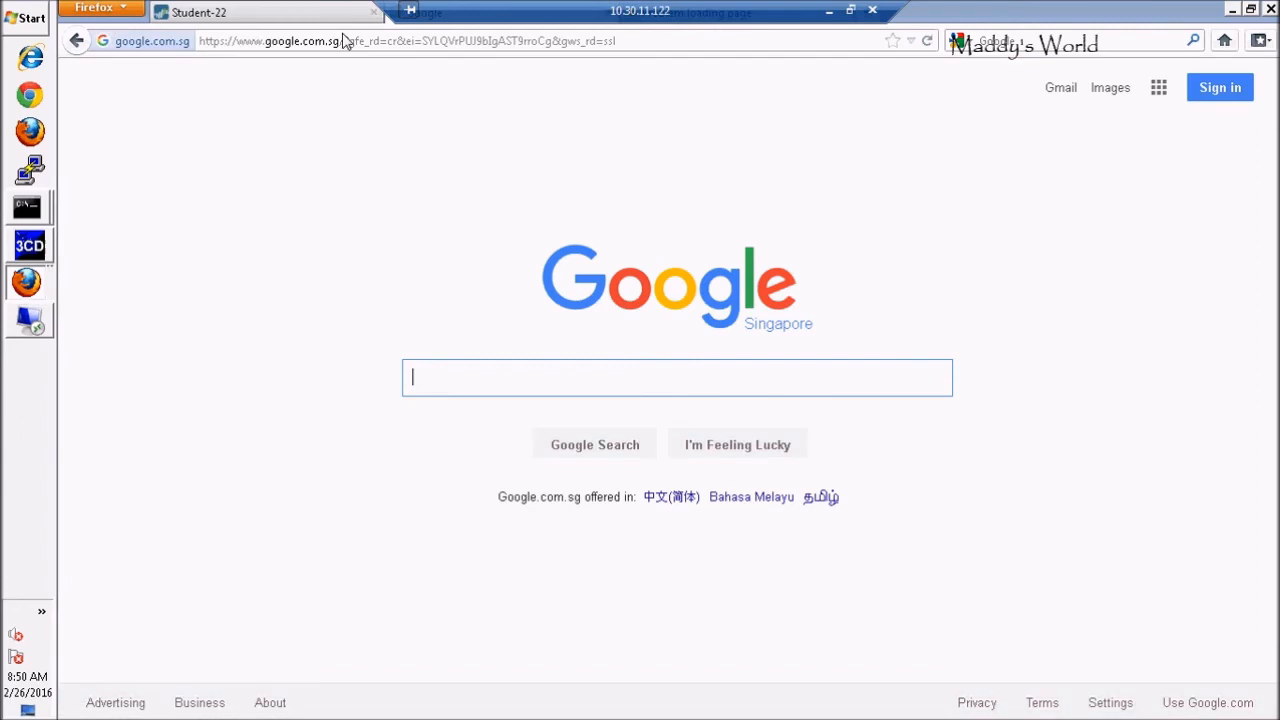
{"action": "left_click", "coordinate": [365, 42]}
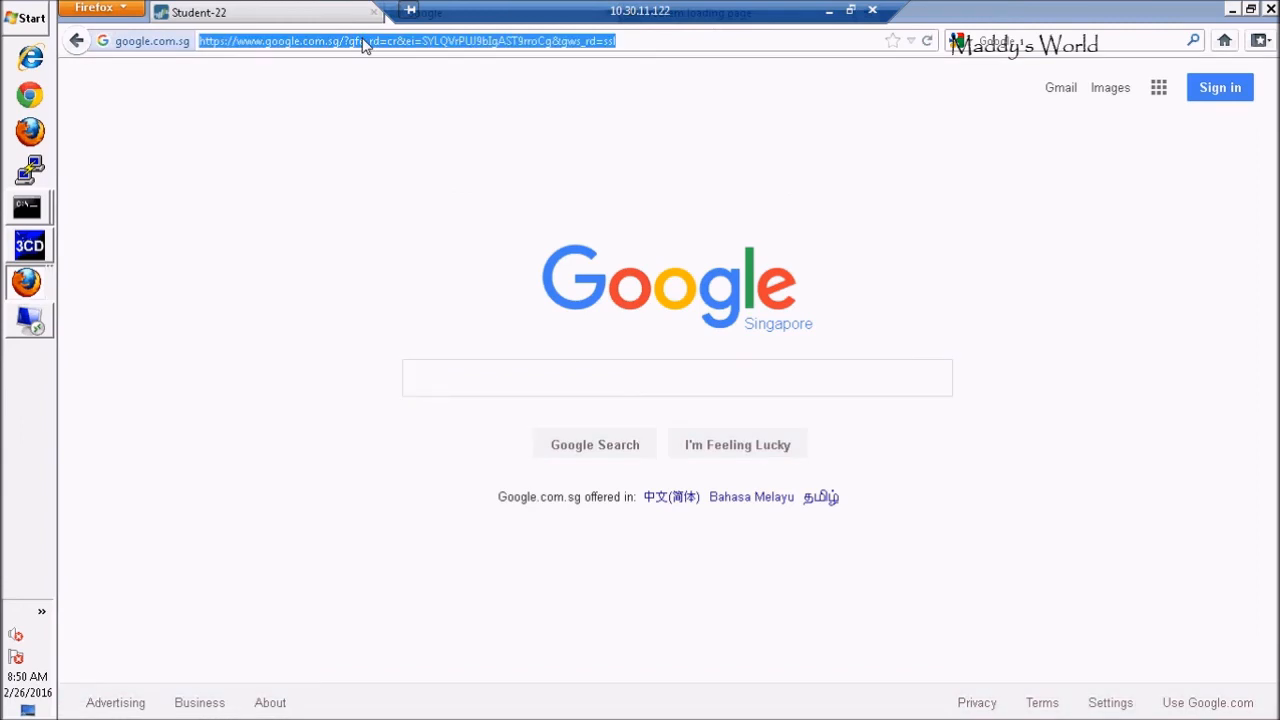
{"action": "type", "text": "w"}
{"action": "key", "text": "BackSpace"}
{"action": "type", "text": "w"}
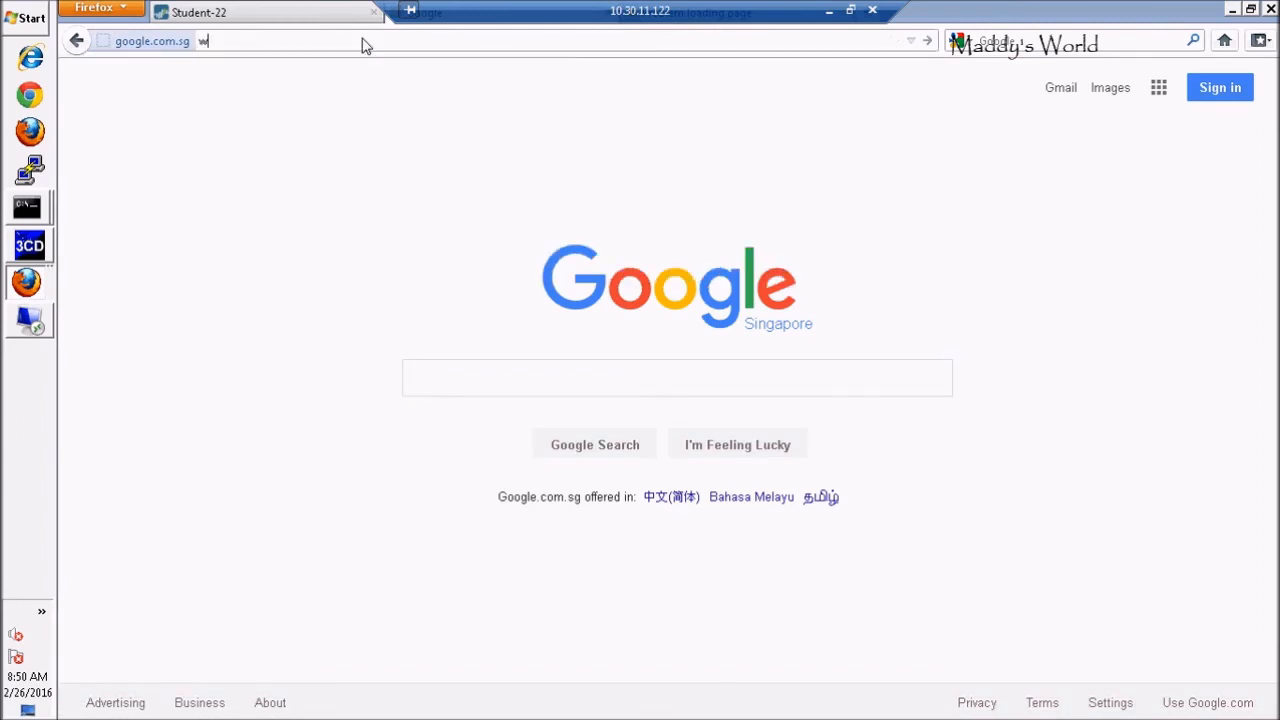
{"action": "type", "text": "ww.yahoo"}
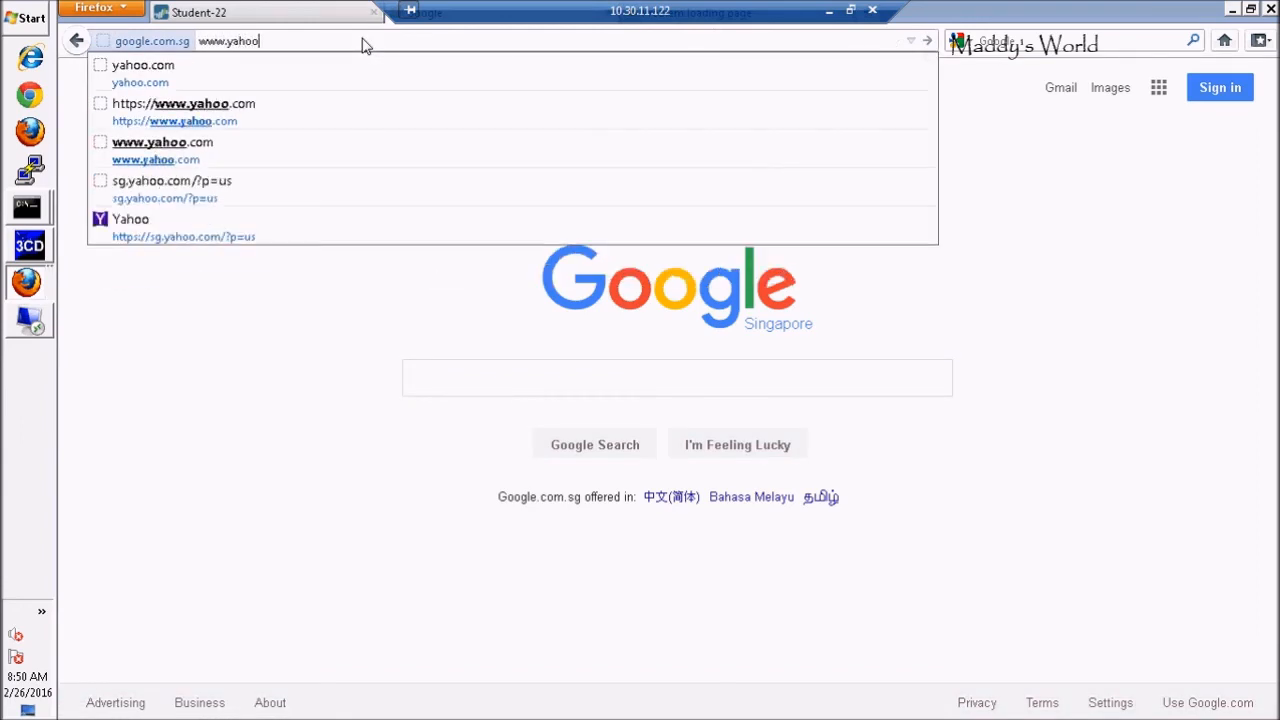
{"action": "type", "text": ".com"}
{"action": "key", "text": "Return"}
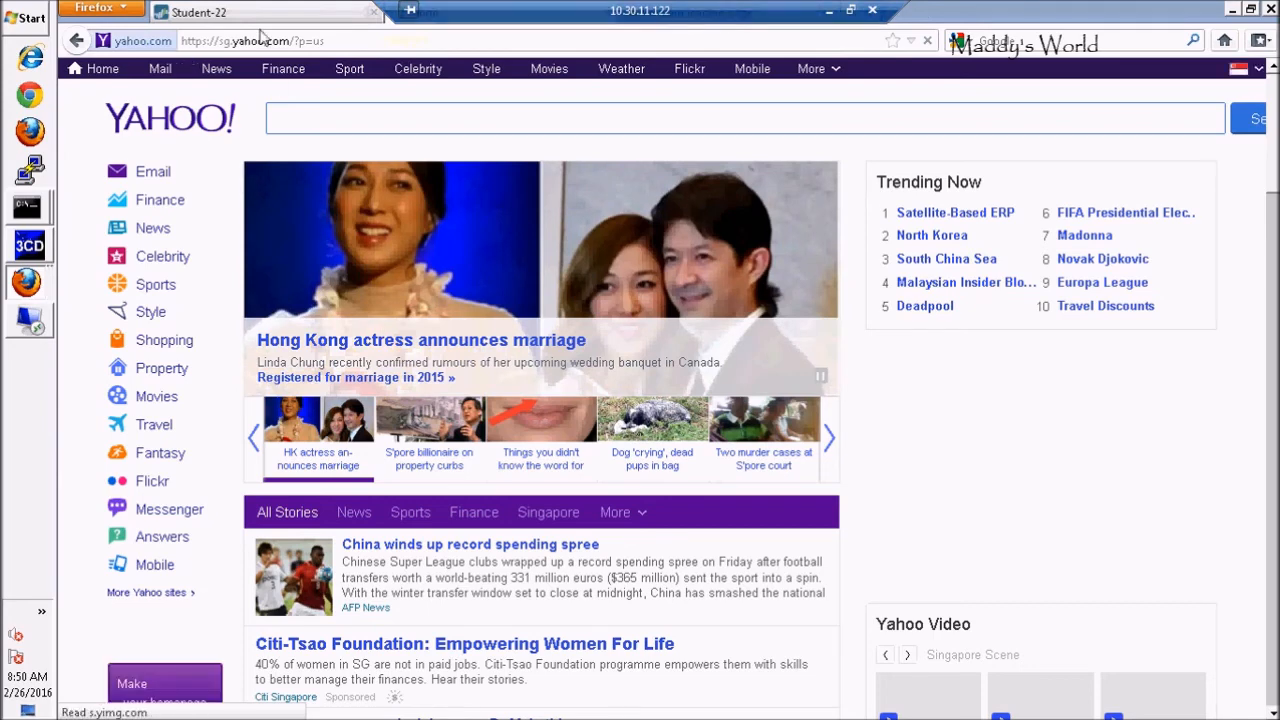
Load facebook.com to check it opens, then return to the Student-22 firewall tab
{"action": "left_click", "coordinate": [336, 41]}
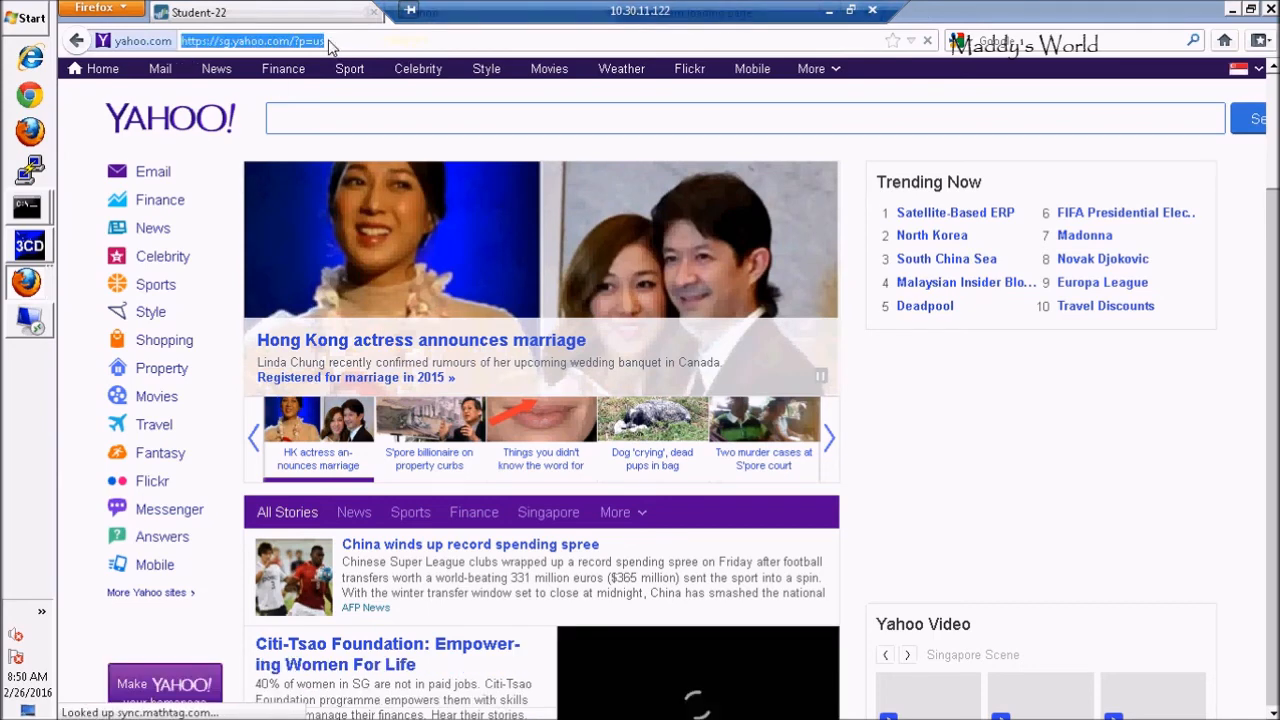
{"action": "type", "text": "f"}
{"action": "left_click_drag", "start_coordinate": [326, 41], "coordinate": [280, 42]}
{"action": "left_click_drag", "start_coordinate": [195, 48], "coordinate": [184, 47]}
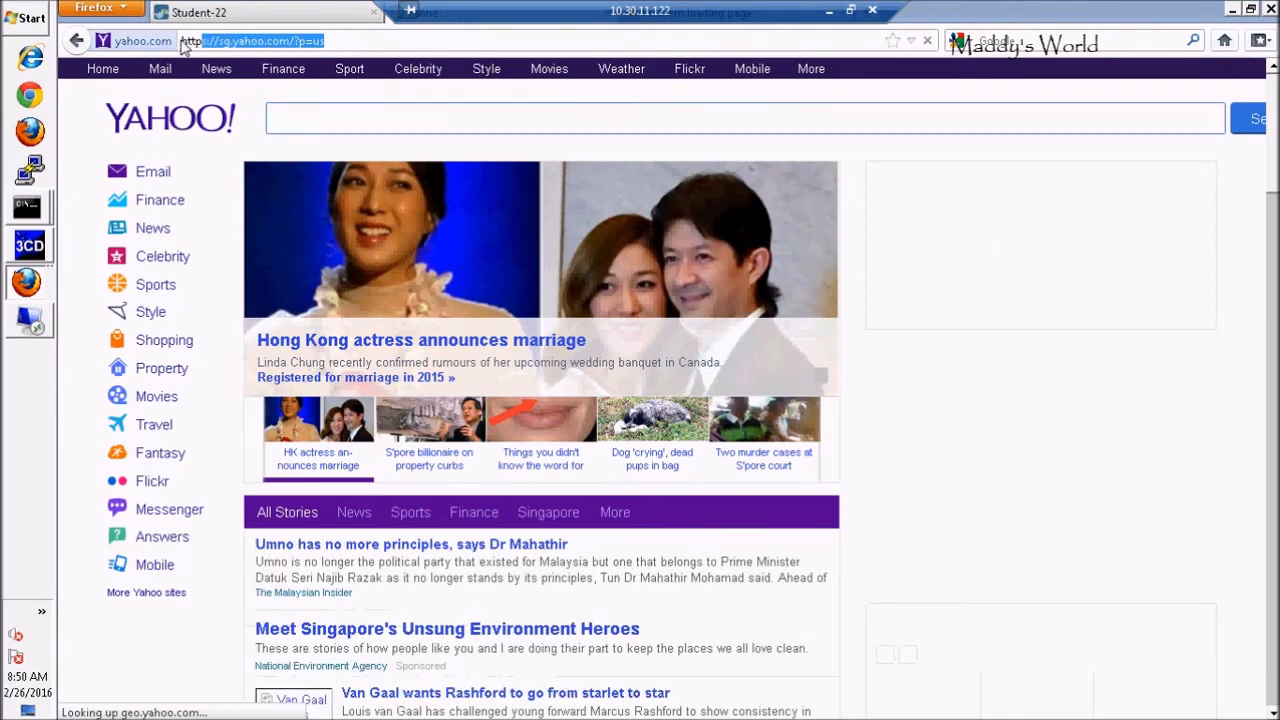
{"action": "type", "text": "f"}
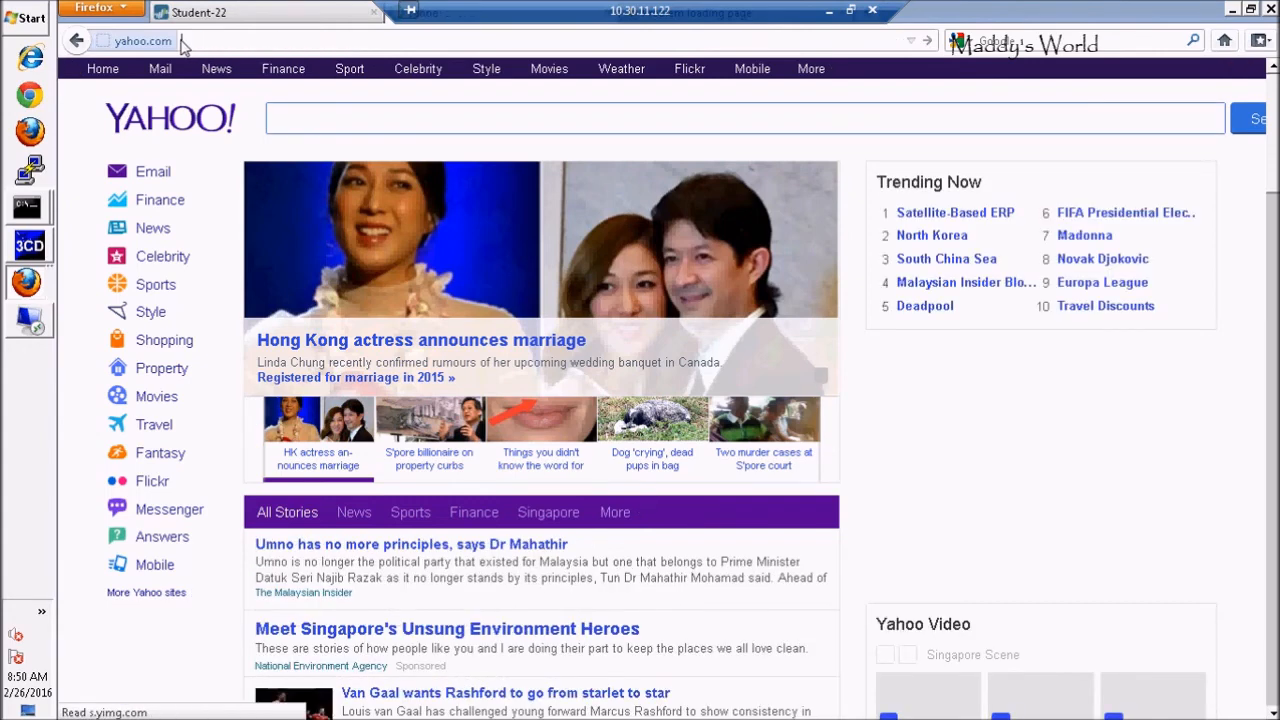
{"action": "type", "text": "ace"}
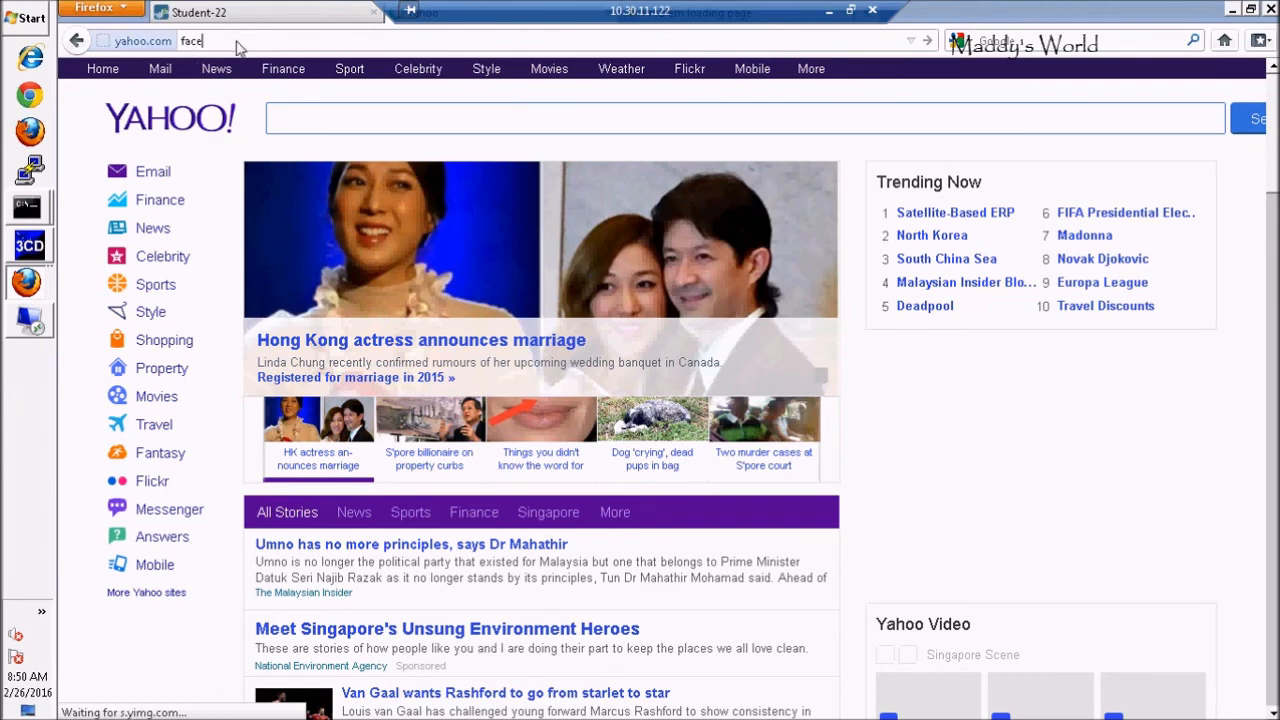
{"action": "type", "text": "book.com"}
{"action": "key", "text": "Return"}
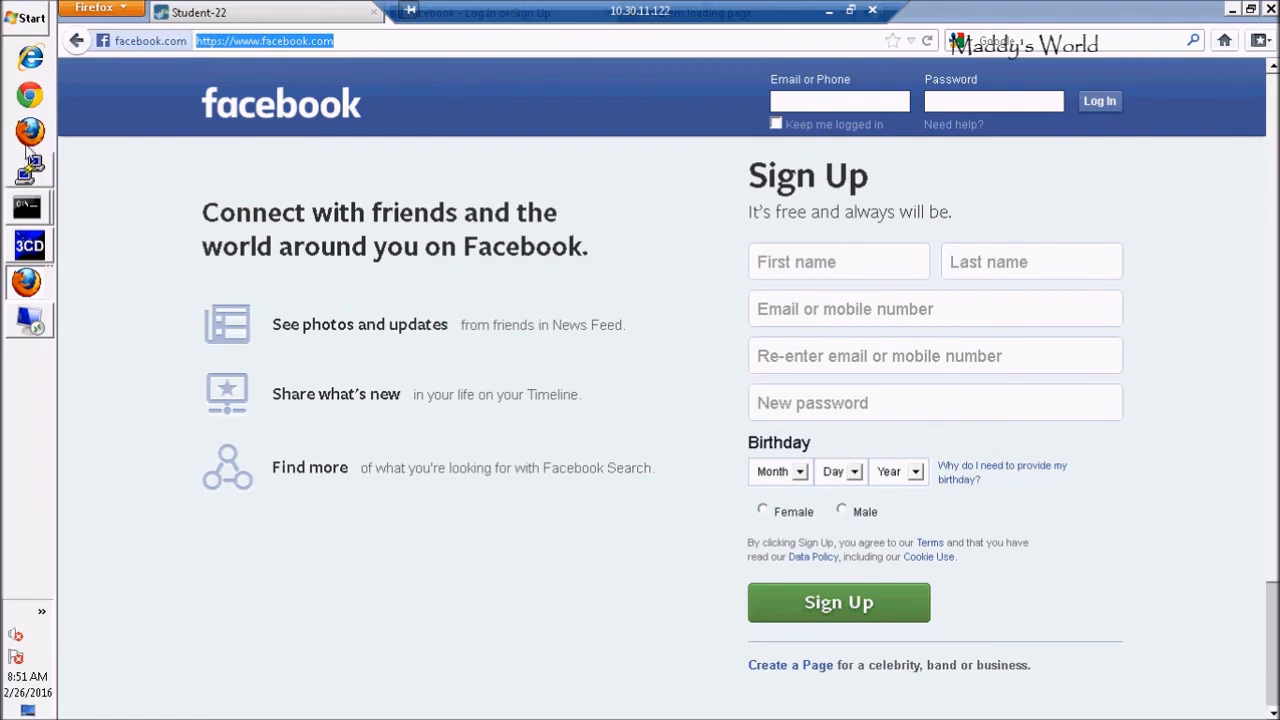
{"action": "left_click", "coordinate": [213, 12]}
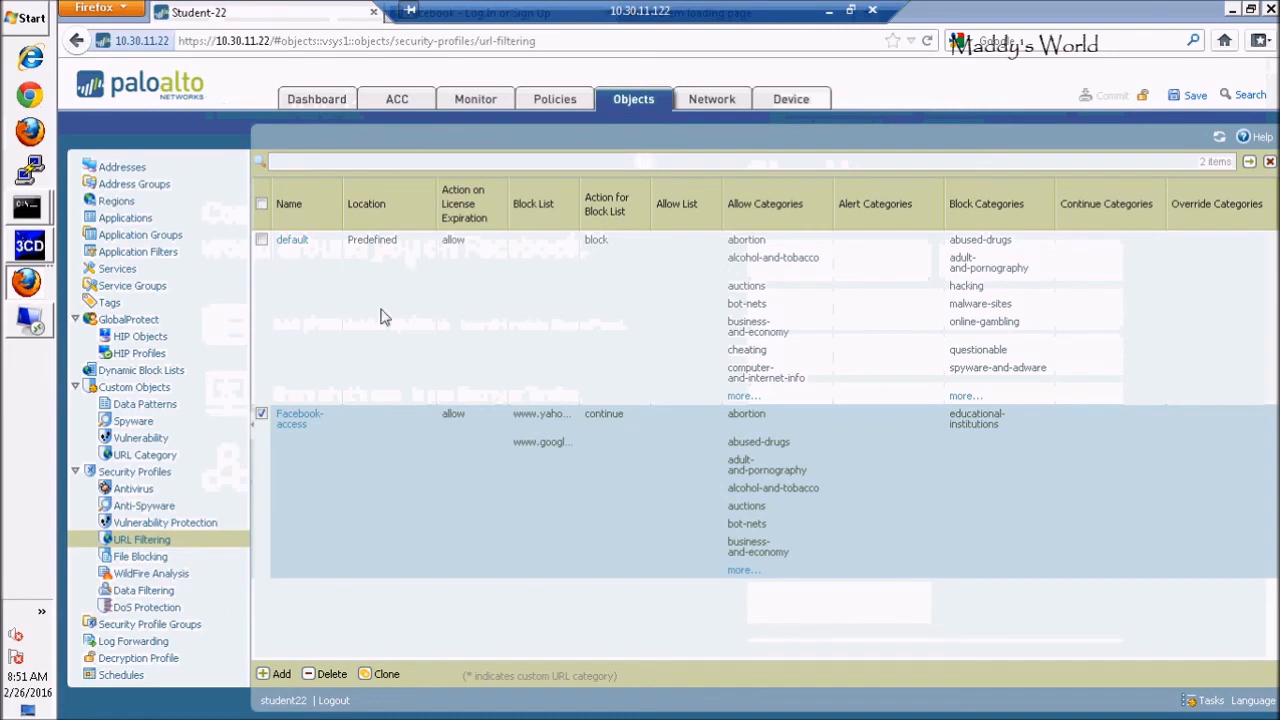
{"action": "left_click", "coordinate": [294, 422]}
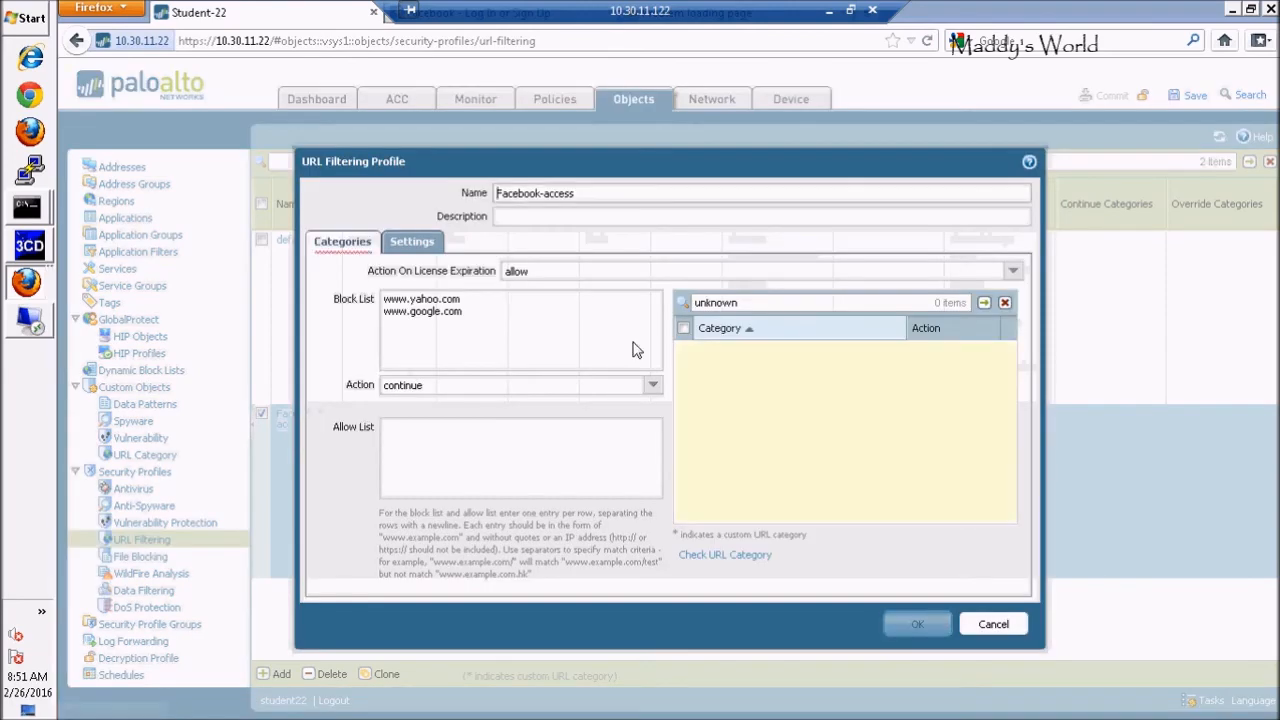
{"action": "left_click", "coordinate": [653, 388]}
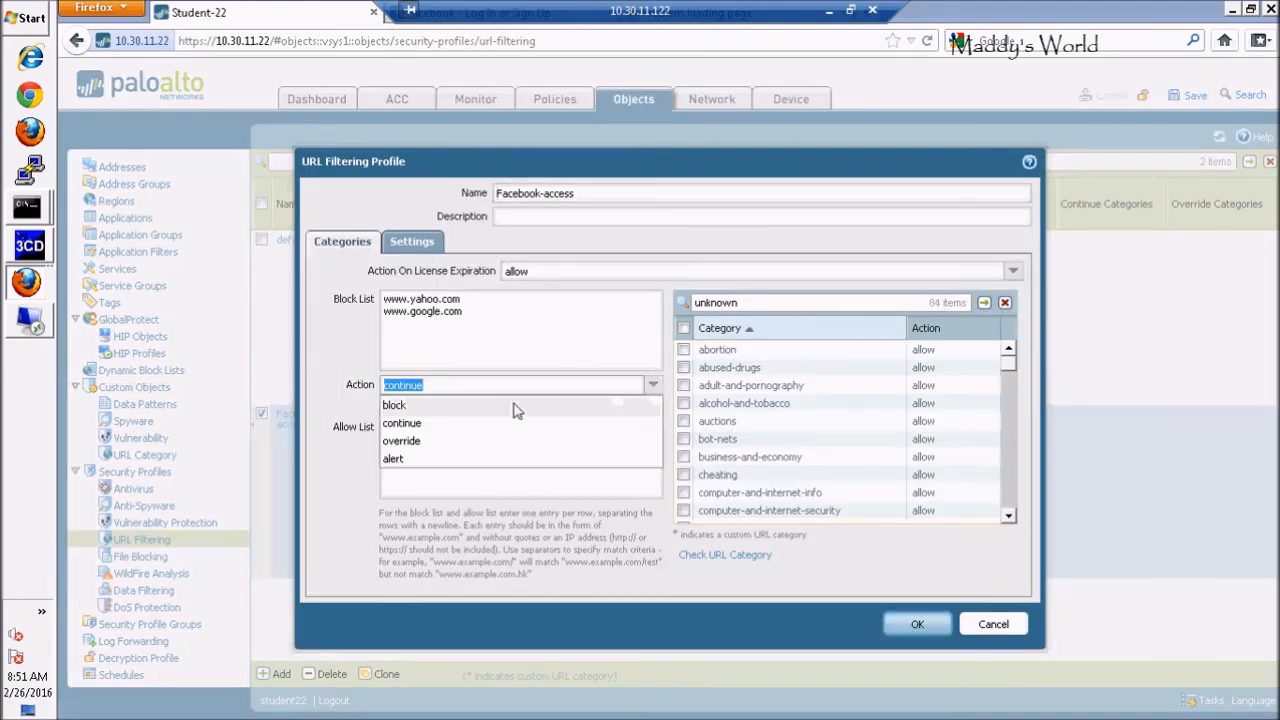
{"action": "left_click", "coordinate": [400, 405]}
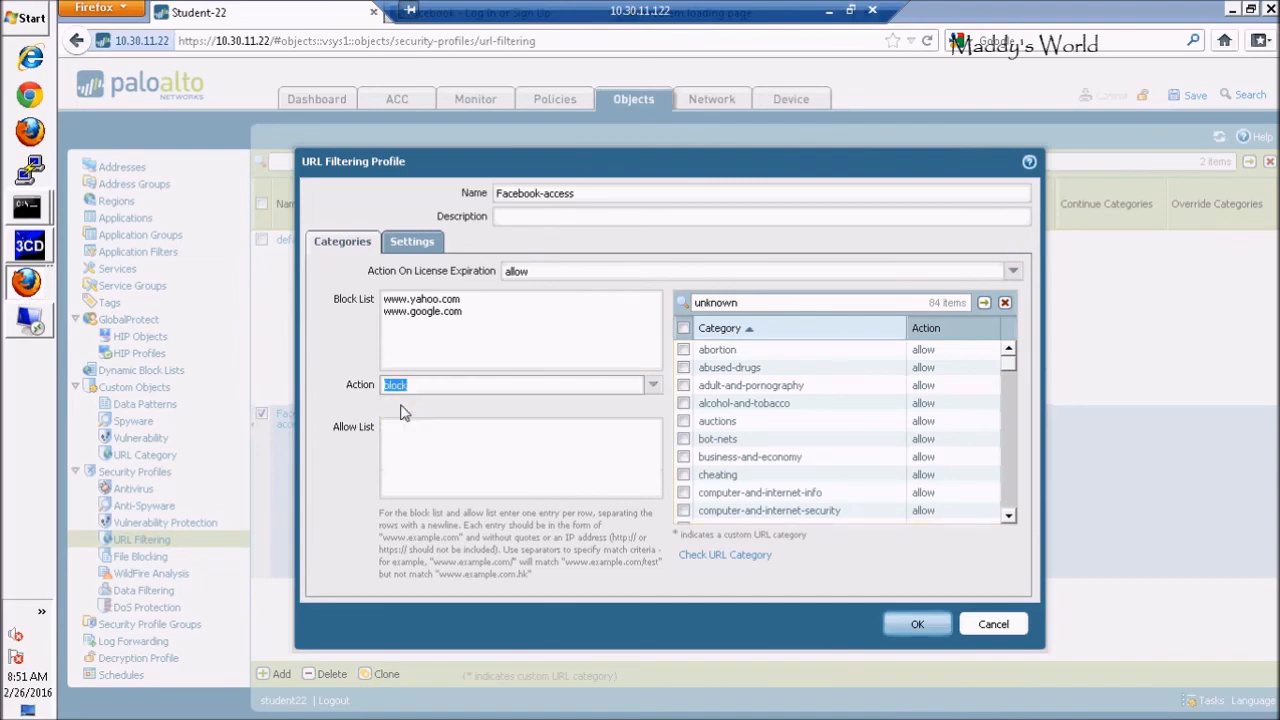
{"action": "left_click", "coordinate": [478, 323]}
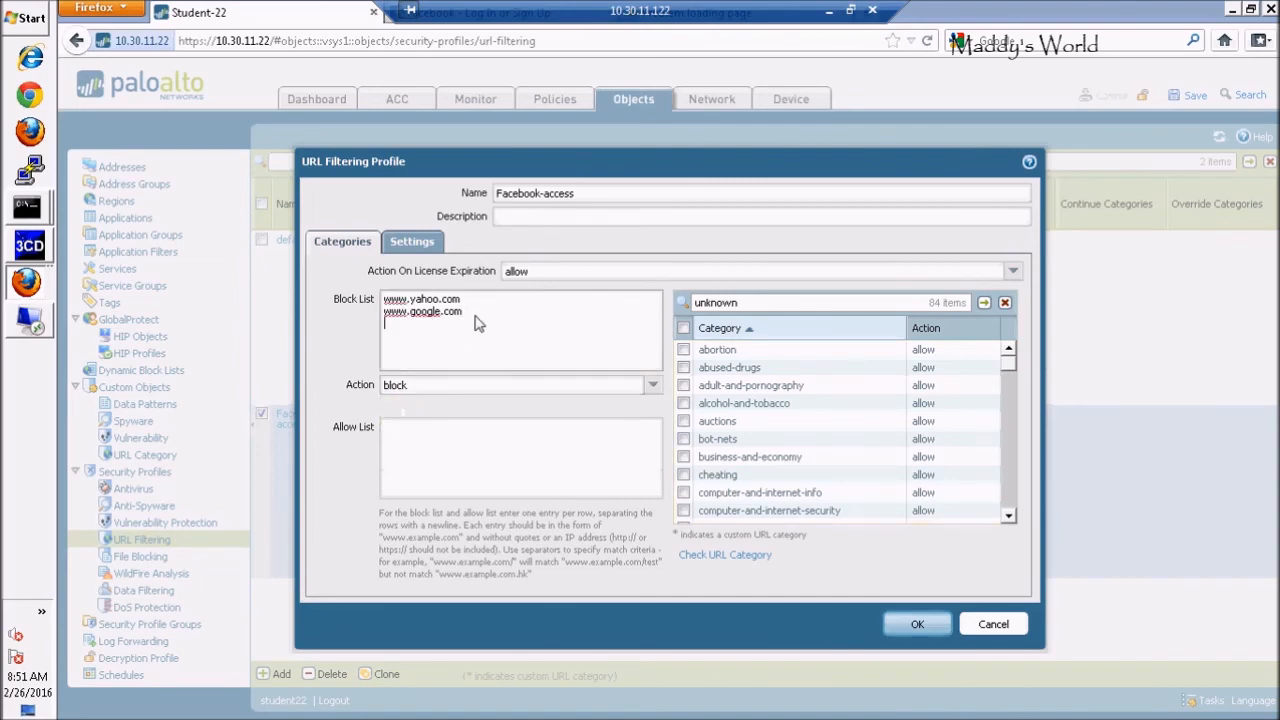
{"action": "type", "text": "www.facebook.com"}
{"action": "left_click_drag", "start_coordinate": [467, 312], "coordinate": [366, 318]}
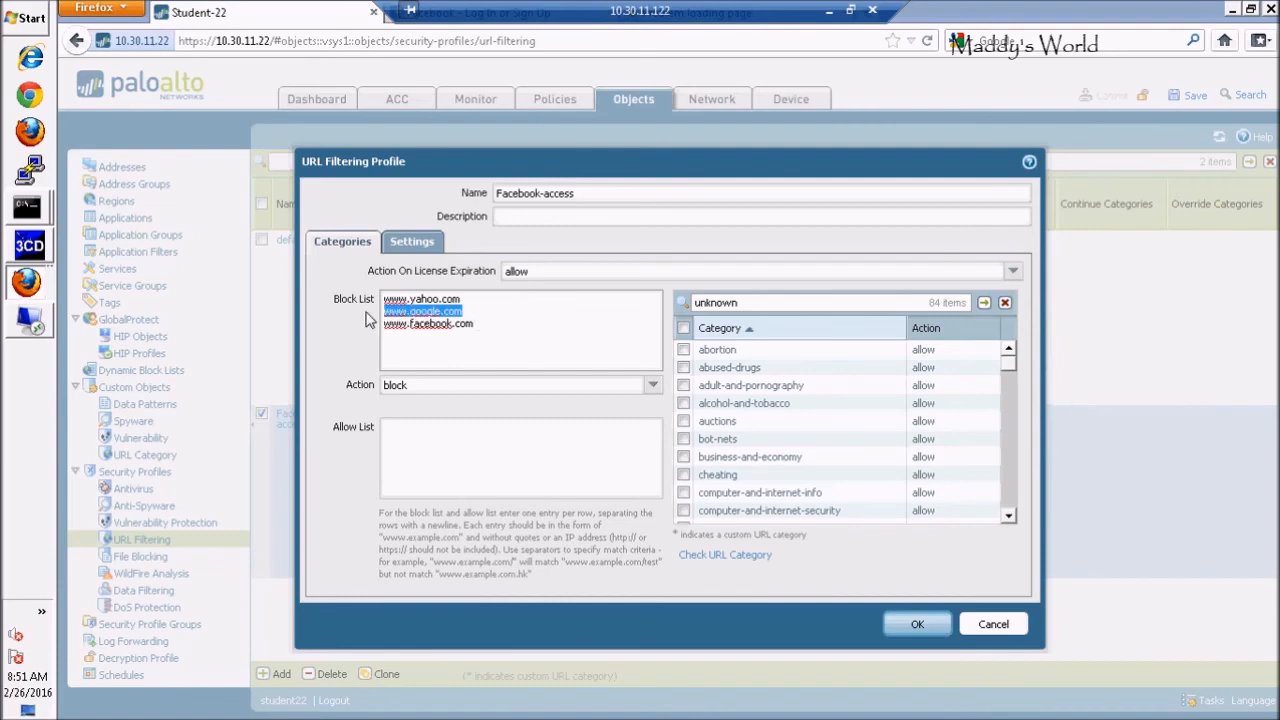
{"action": "key", "text": "Delete"}
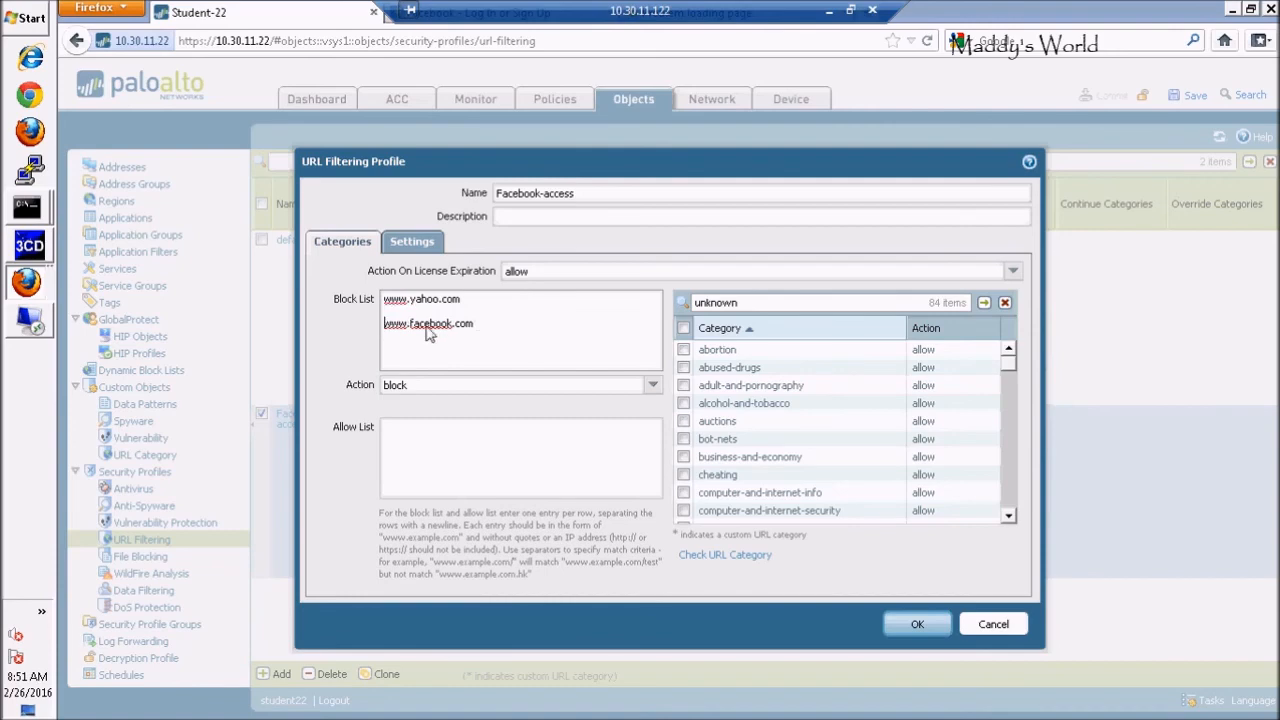
{"action": "key", "text": "BackSpace"}
{"action": "key", "text": "BackSpace"}
{"action": "key", "text": "BackSpace"}
{"action": "key", "text": "BackSpace"}
{"action": "key", "text": "BackSpace"}
{"action": "key", "text": "BackSpace"}
{"action": "key", "text": "BackSpace"}
{"action": "key", "text": "BackSpace"}
{"action": "key", "text": "BackSpace"}
{"action": "key", "text": "BackSpace"}
{"action": "key", "text": "BackSpace"}
{"action": "key", "text": "BackSpace"}
{"action": "key", "text": "BackSpace"}
{"action": "key", "text": "BackSpace"}
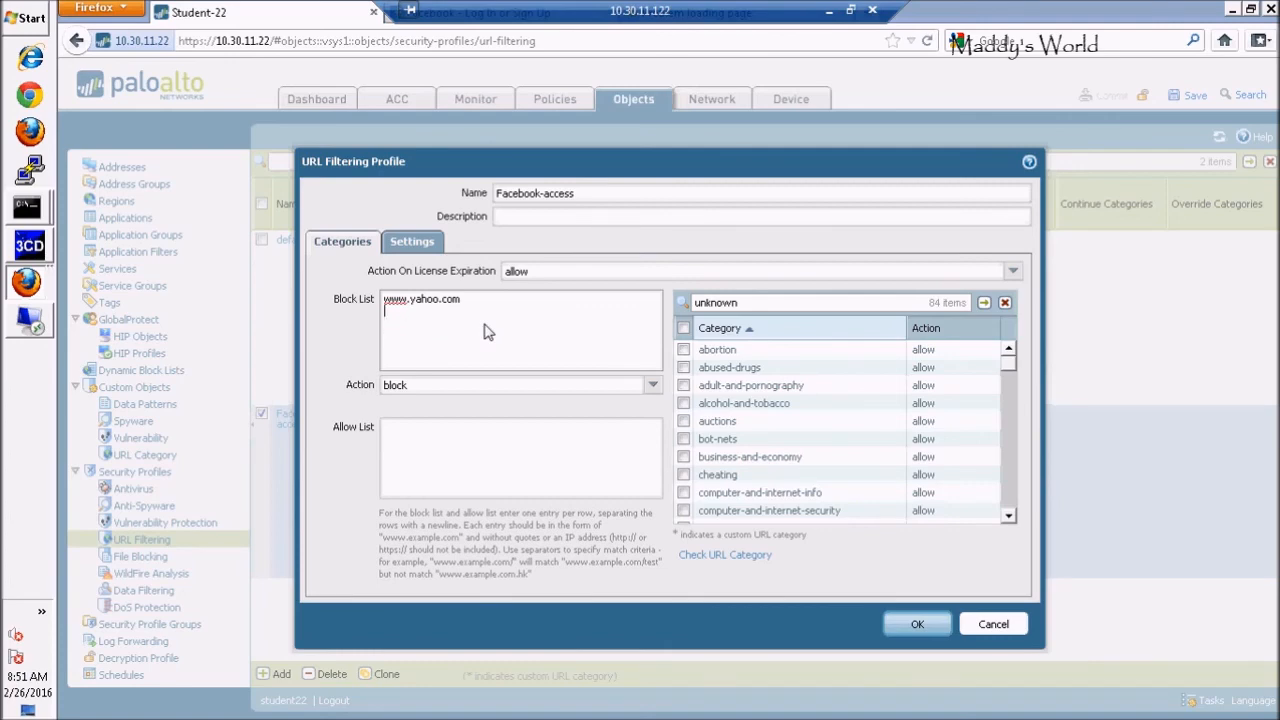
{"action": "type", "text": "www.facebook.com"}
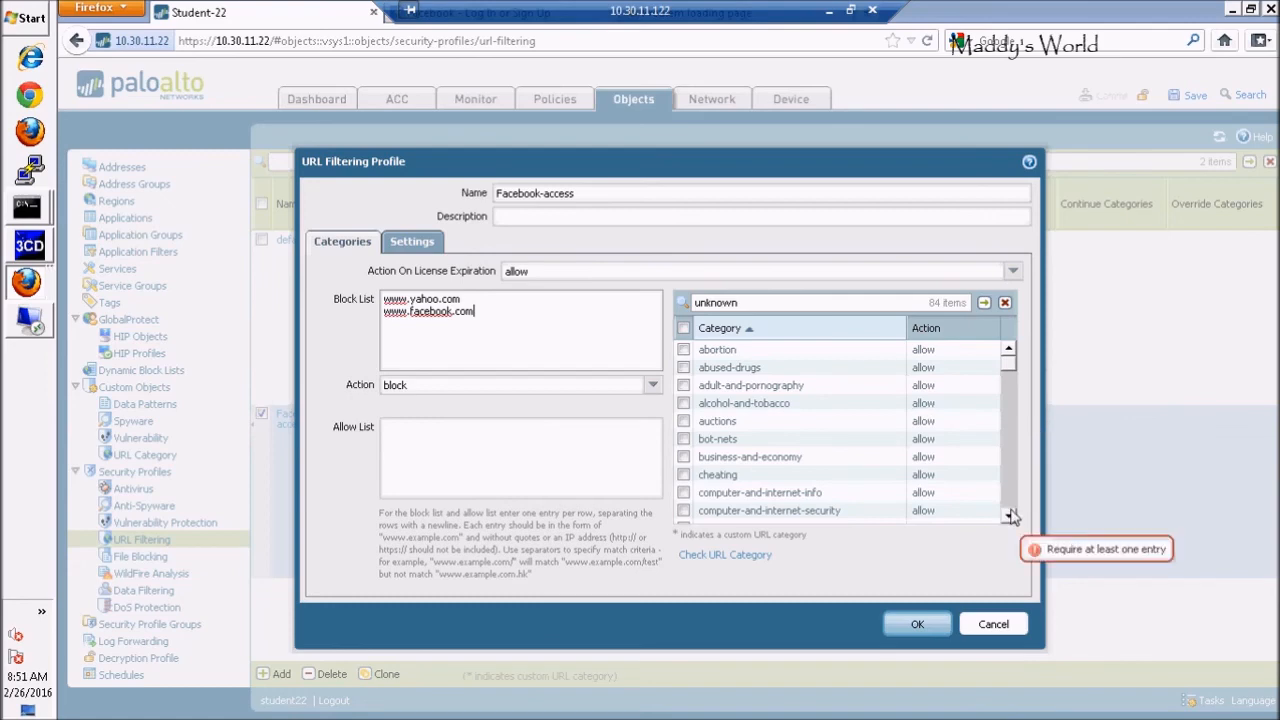
{"action": "scroll", "coordinate": [1010, 520], "scroll_direction": "down", "scroll_amount": 5}
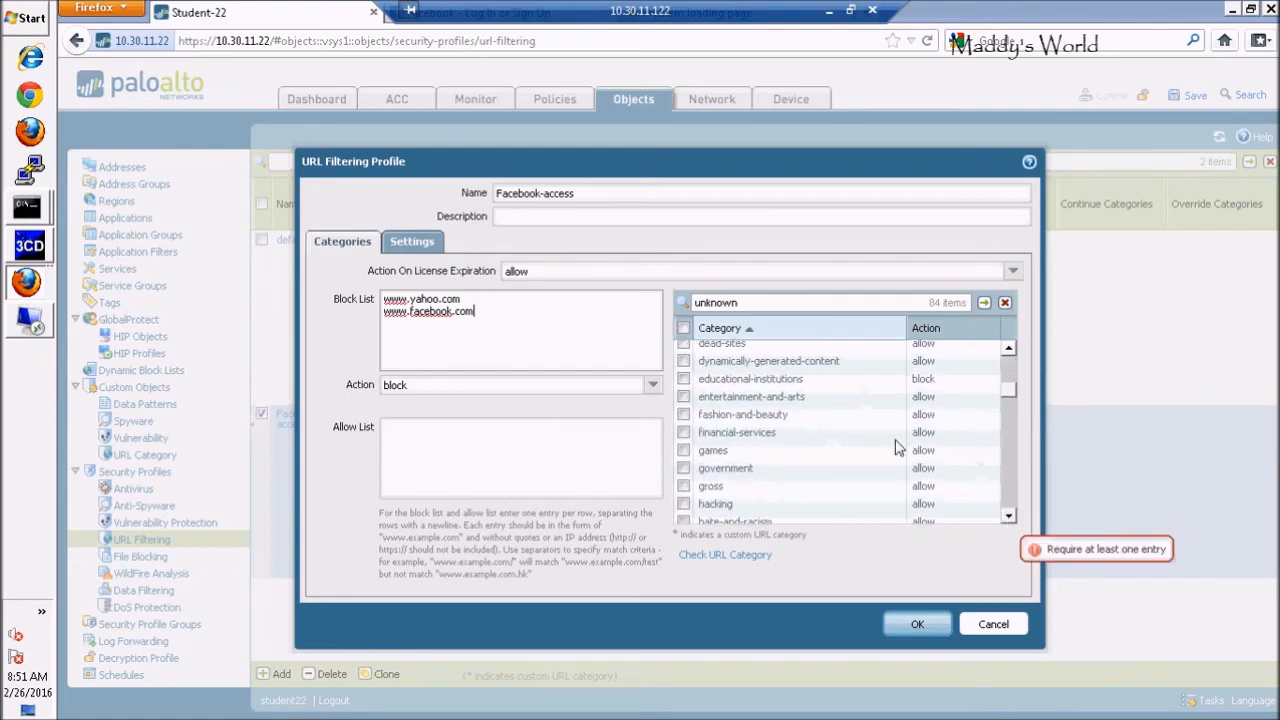
{"action": "left_click", "coordinate": [421, 459]}
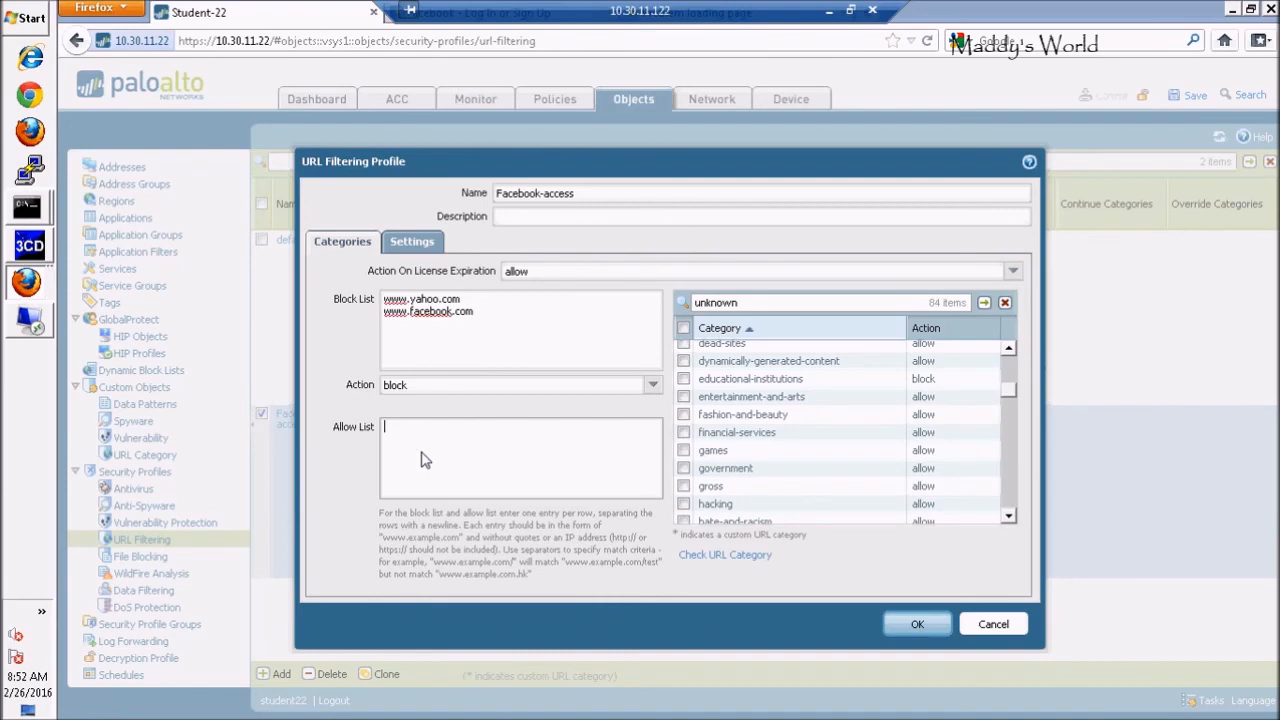
{"action": "type", "text": "www.ubaguio.edu"}
{"action": "left_click", "coordinate": [917, 626]}
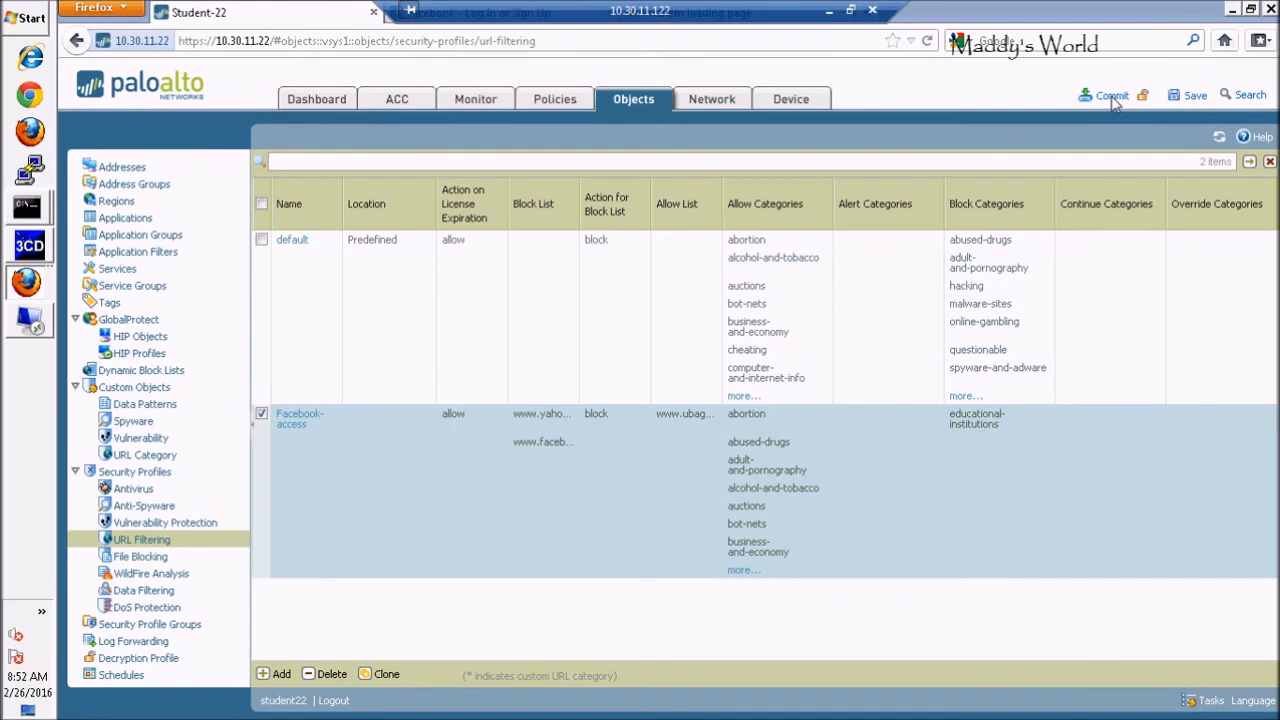
Commit the configuration, then restore Firefox to a smaller window and move it left
{"action": "left_click", "coordinate": [1112, 97]}
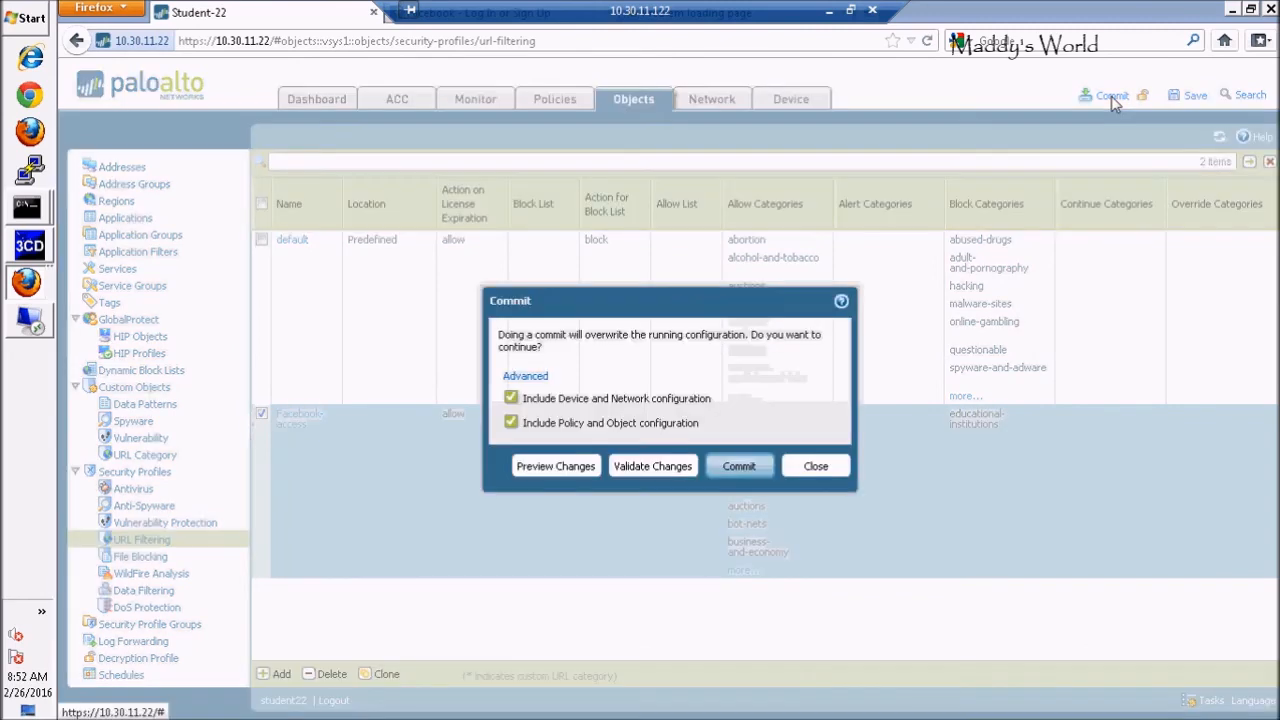
{"action": "left_click", "coordinate": [744, 466]}
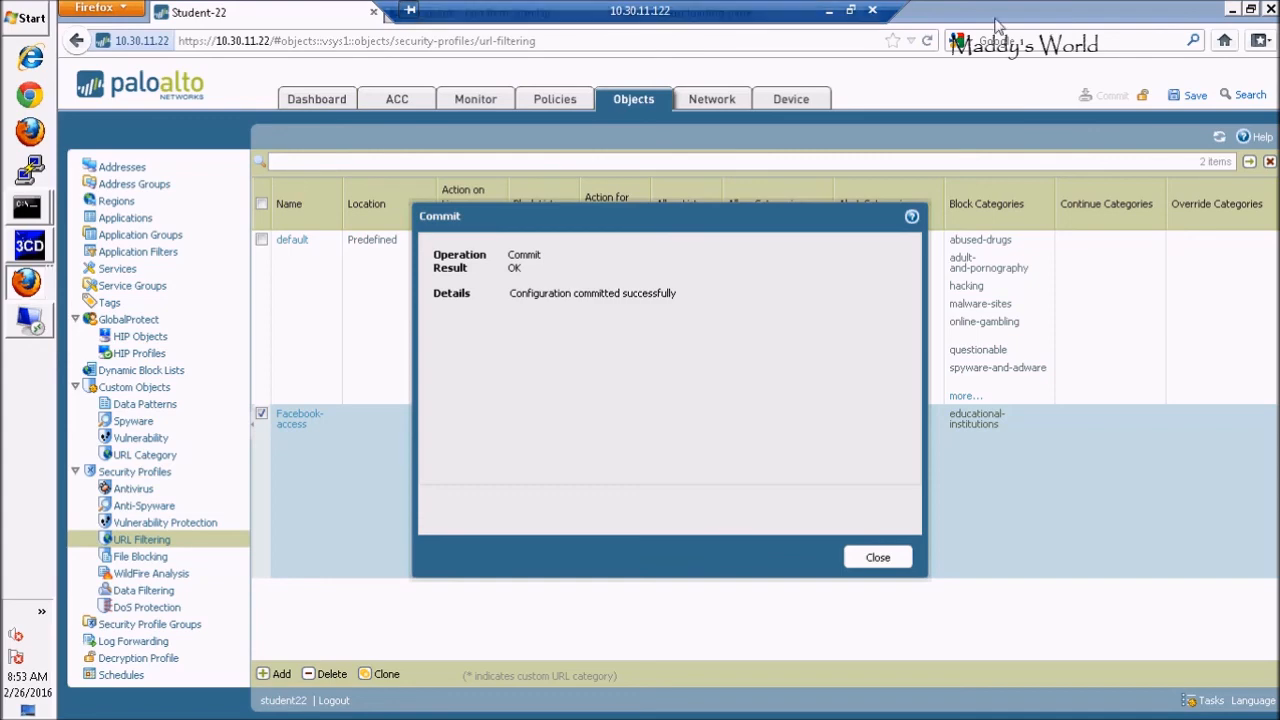
{"action": "left_click", "coordinate": [1250, 9]}
{"action": "left_click_drag", "start_coordinate": [1013, 35], "coordinate": [884, 55]}
Reload facebook.com in its tab, then open yahoo.com to confirm both fail
{"action": "left_click", "coordinate": [595, 72]}
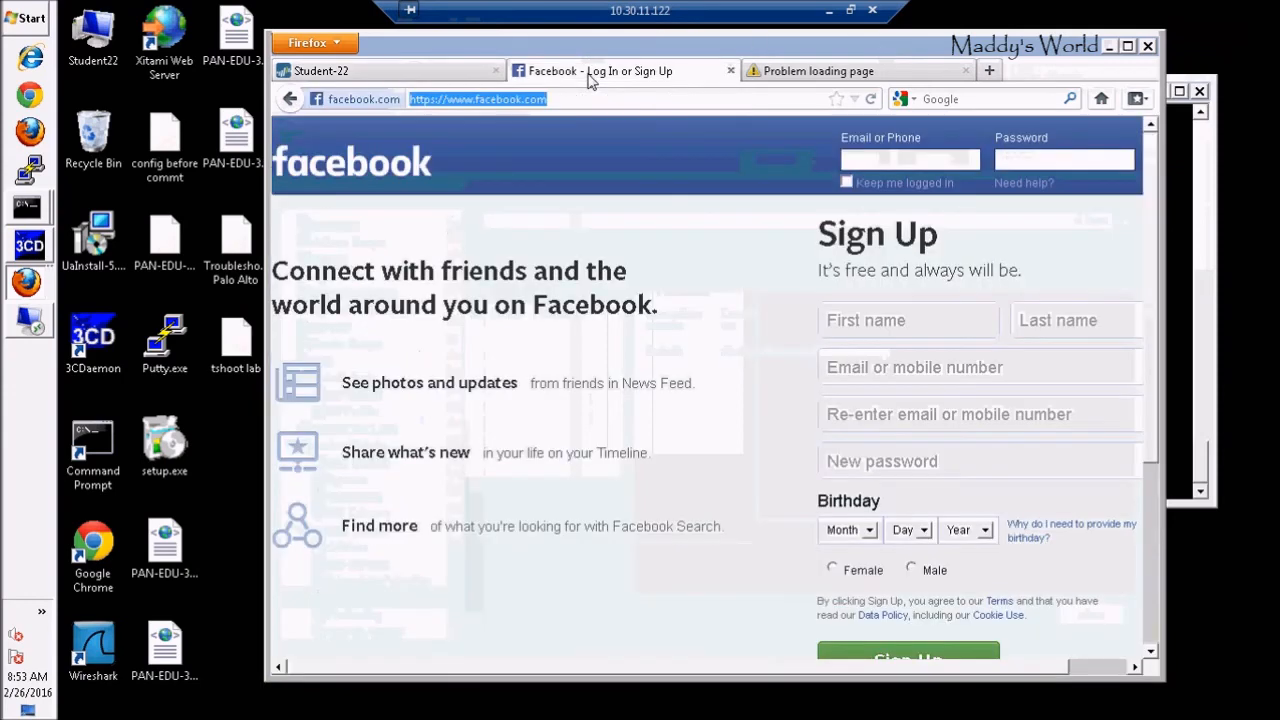
{"action": "left_click", "coordinate": [558, 102]}
{"action": "left_click", "coordinate": [558, 103]}
{"action": "key", "text": "Return"}
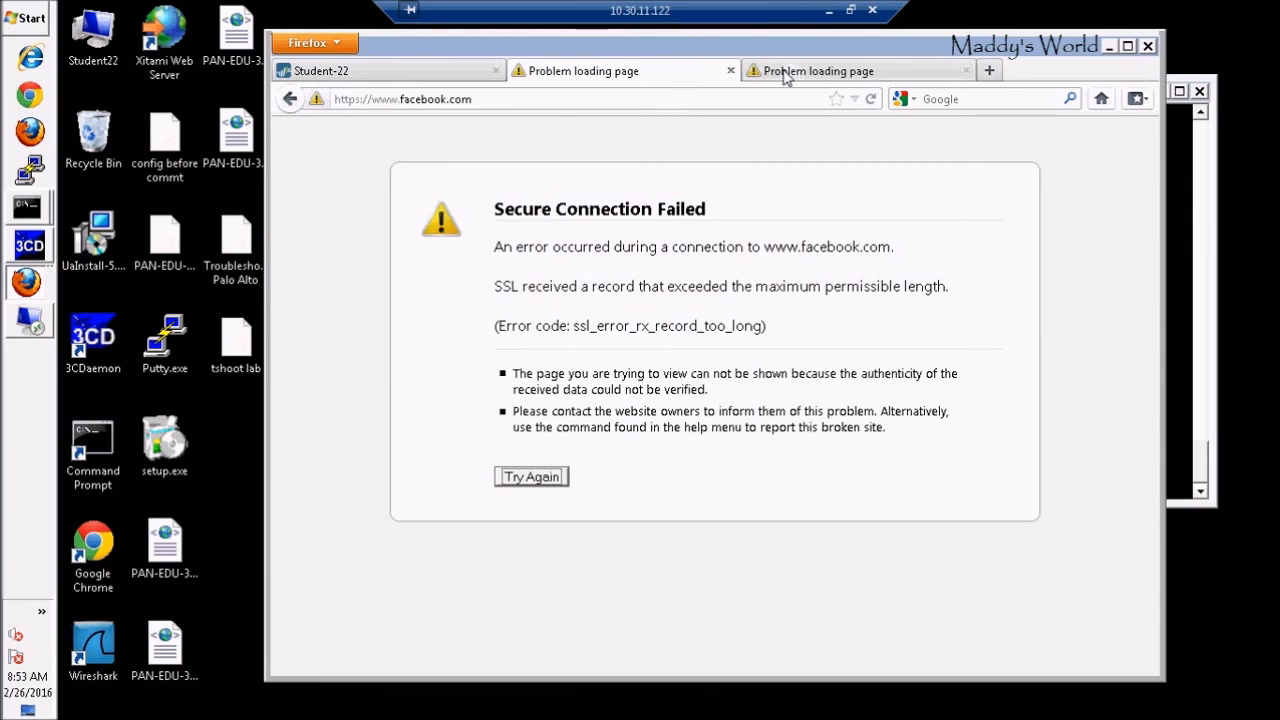
{"action": "left_click", "coordinate": [507, 100]}
{"action": "type", "text": "yah"}
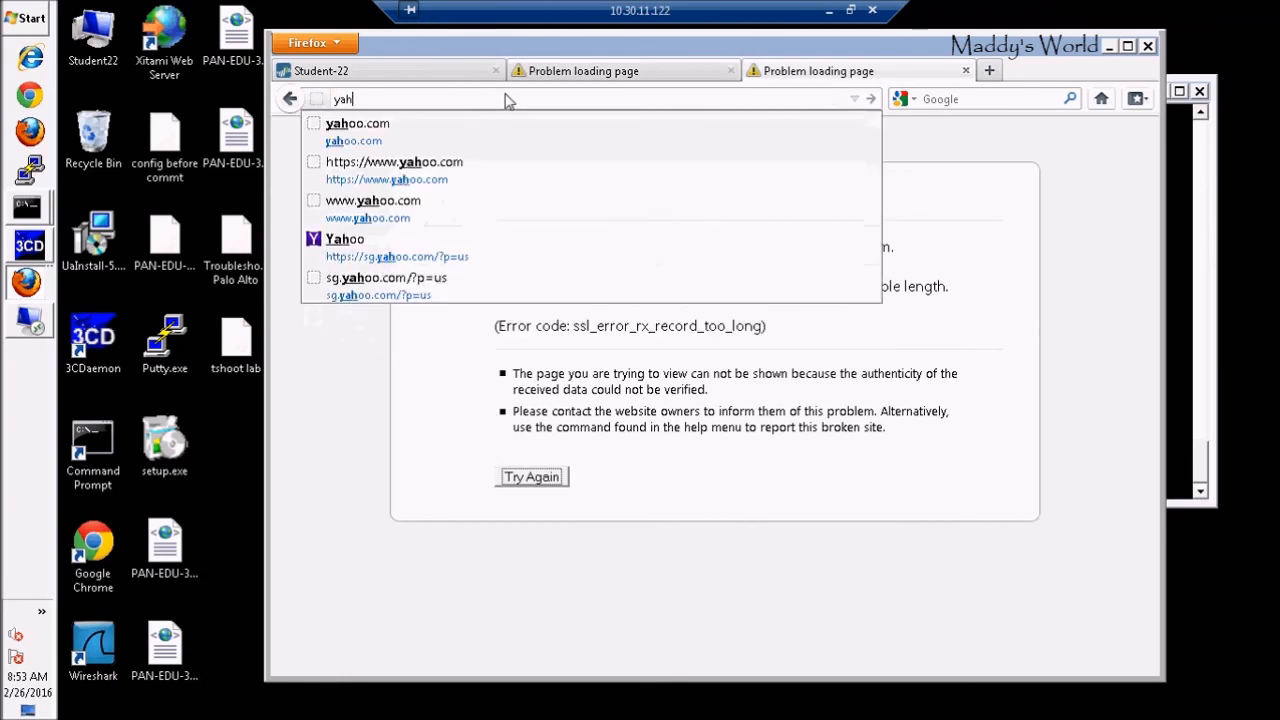
{"action": "left_click", "coordinate": [405, 140]}
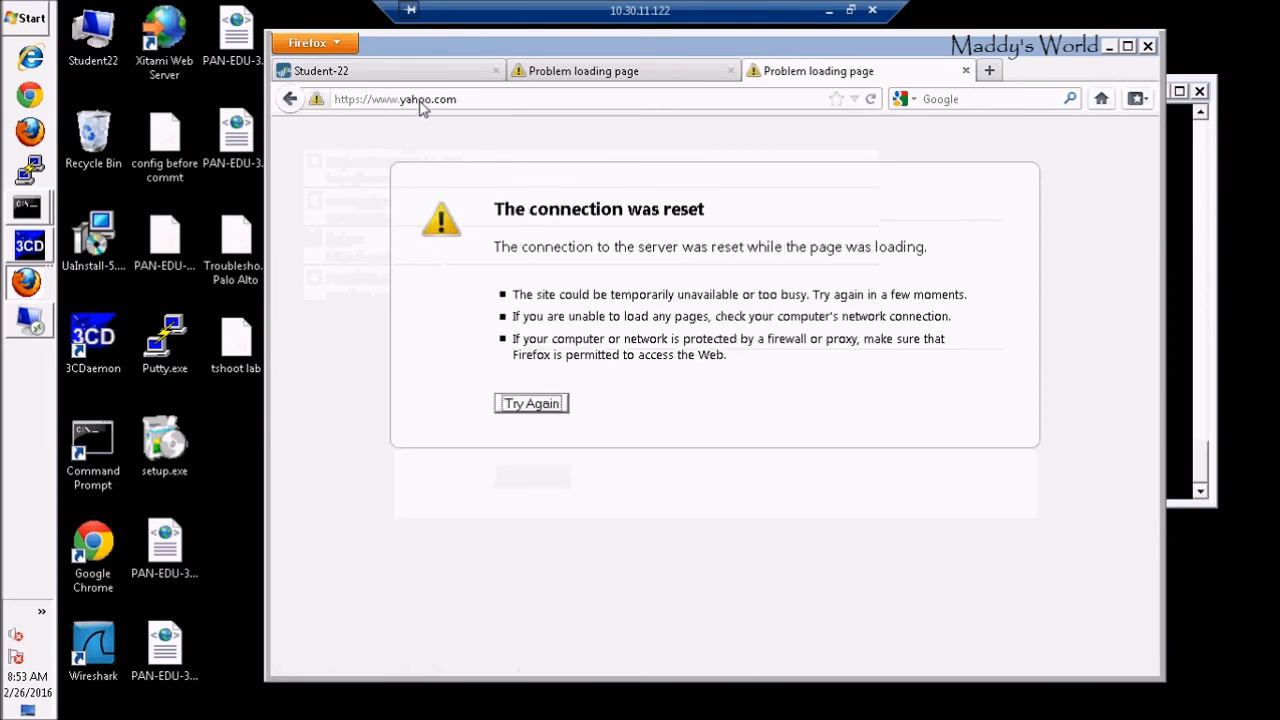
{"action": "left_click", "coordinate": [558, 74]}
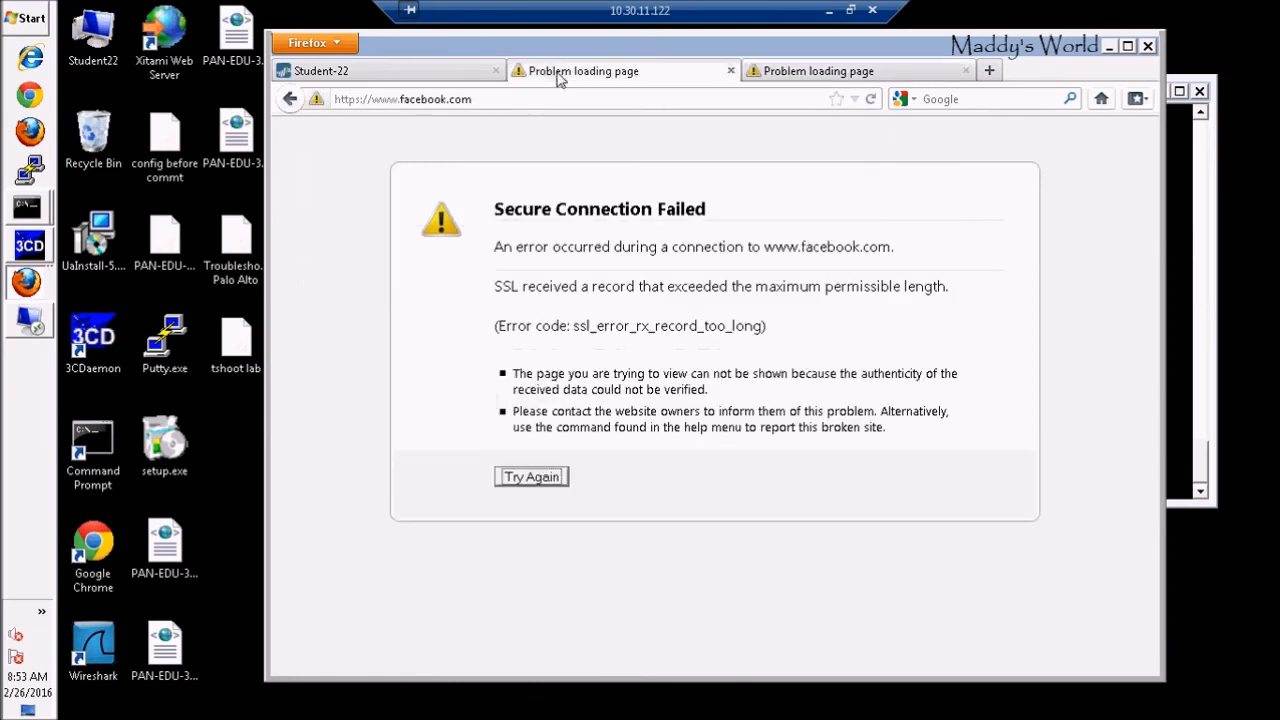
{"action": "left_click", "coordinate": [487, 104]}
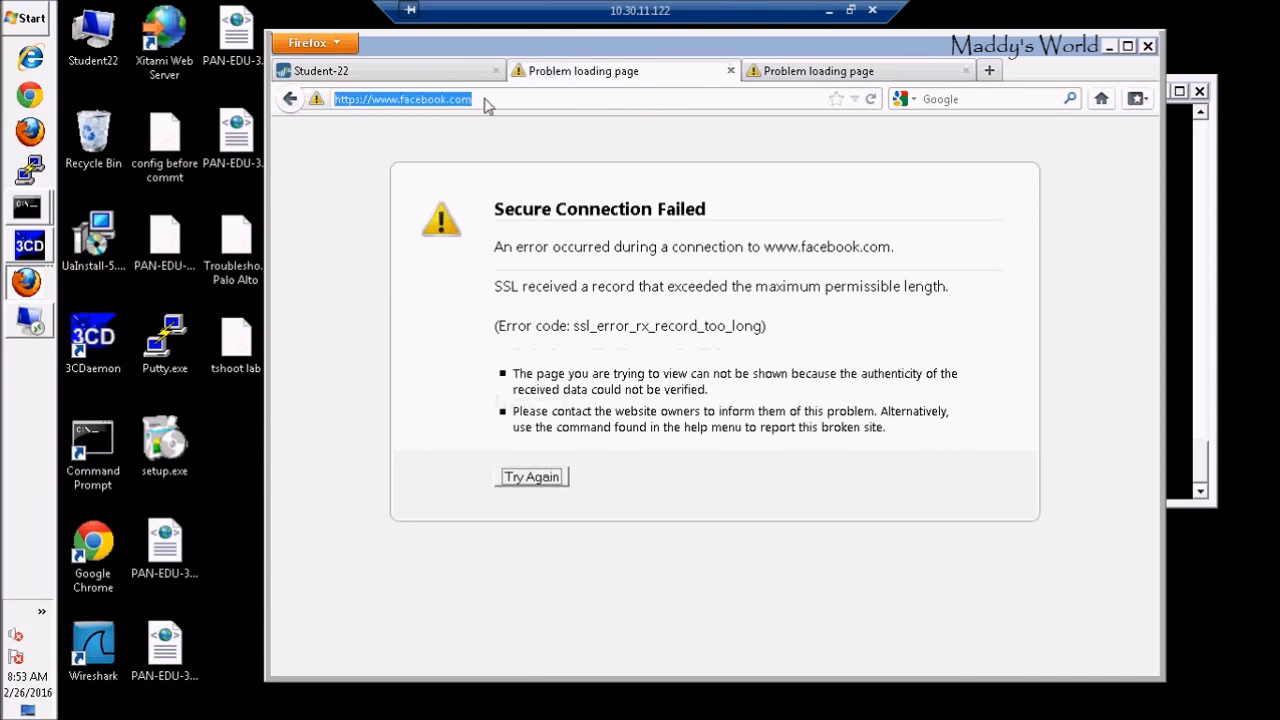
{"action": "type", "text": "www."}
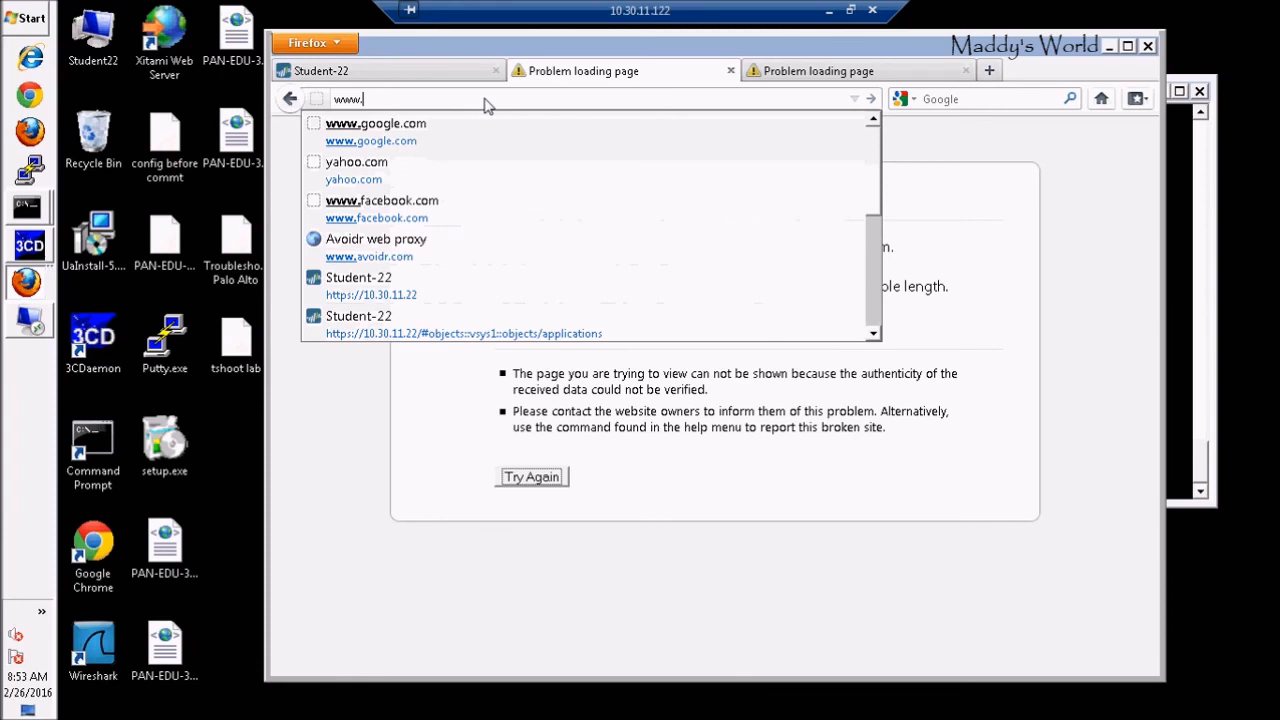
{"action": "type", "text": "uba"}
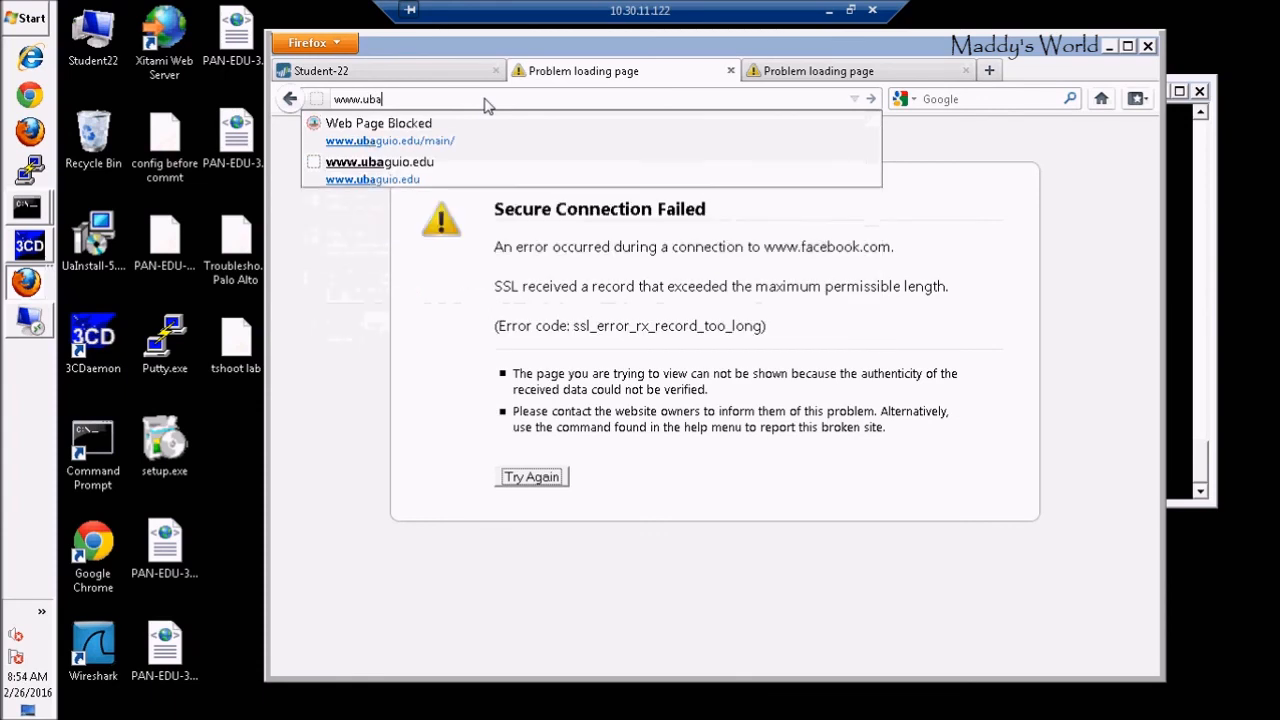
{"action": "left_click", "coordinate": [446, 133]}
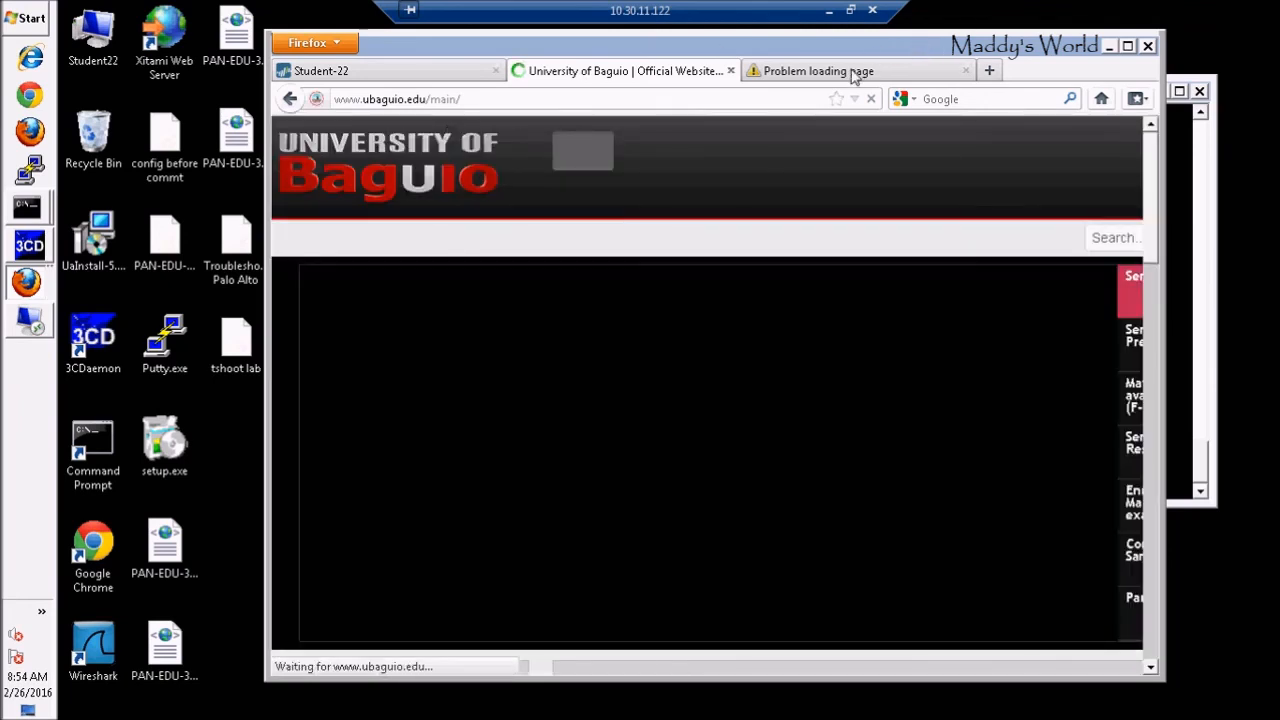
{"action": "left_click", "coordinate": [855, 76]}
{"action": "left_click", "coordinate": [470, 102]}
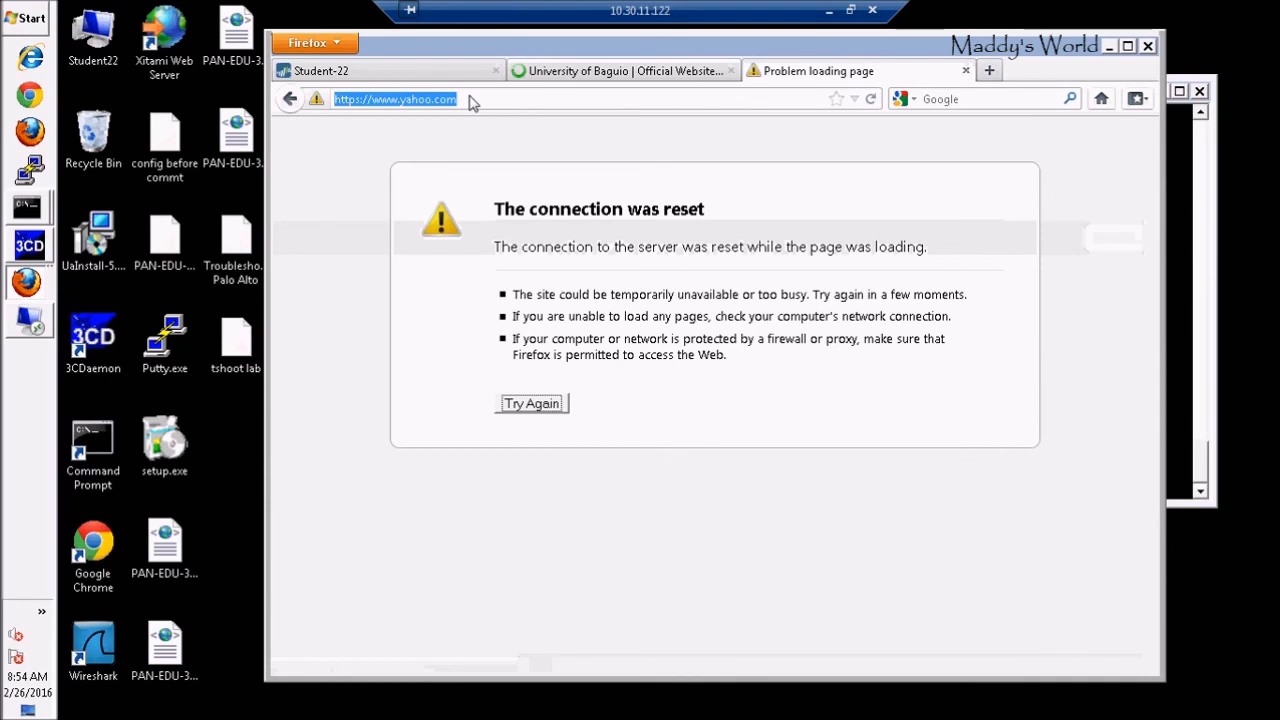
{"action": "type", "text": "goo"}
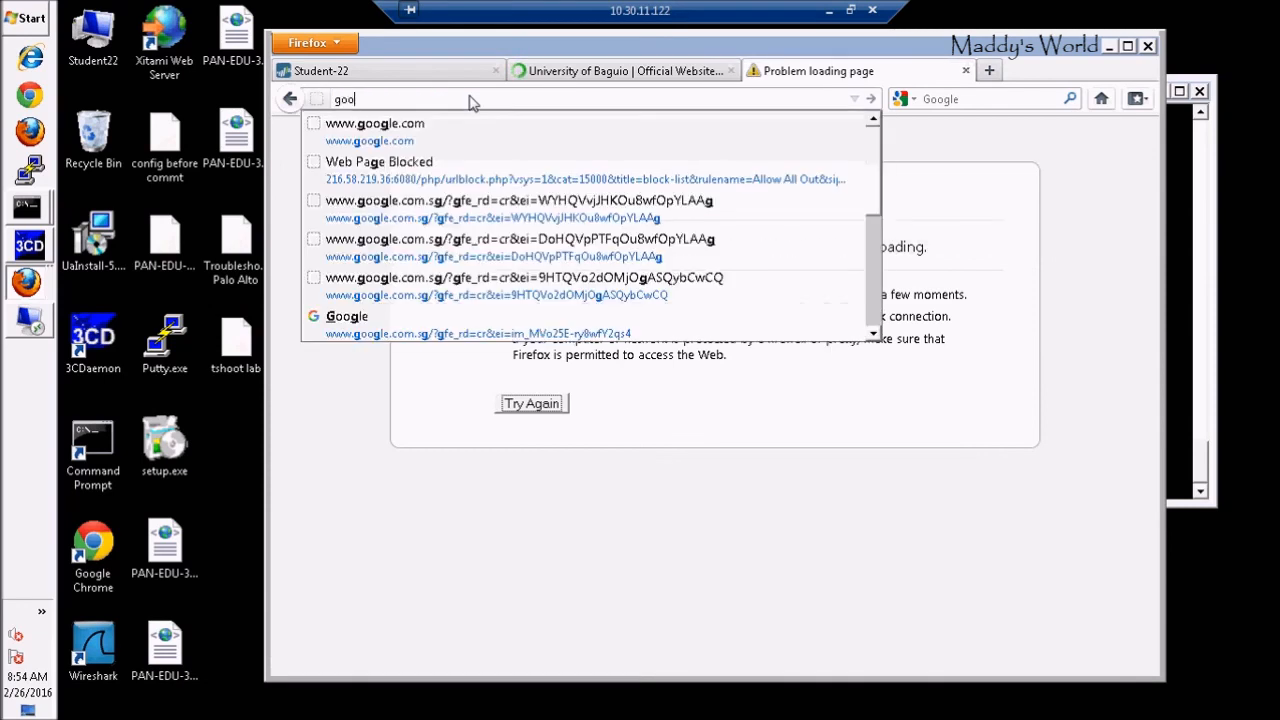
Search Google for 'university of london' and open its home page, blocked as educational-institutions
{"action": "left_click", "coordinate": [390, 137]}
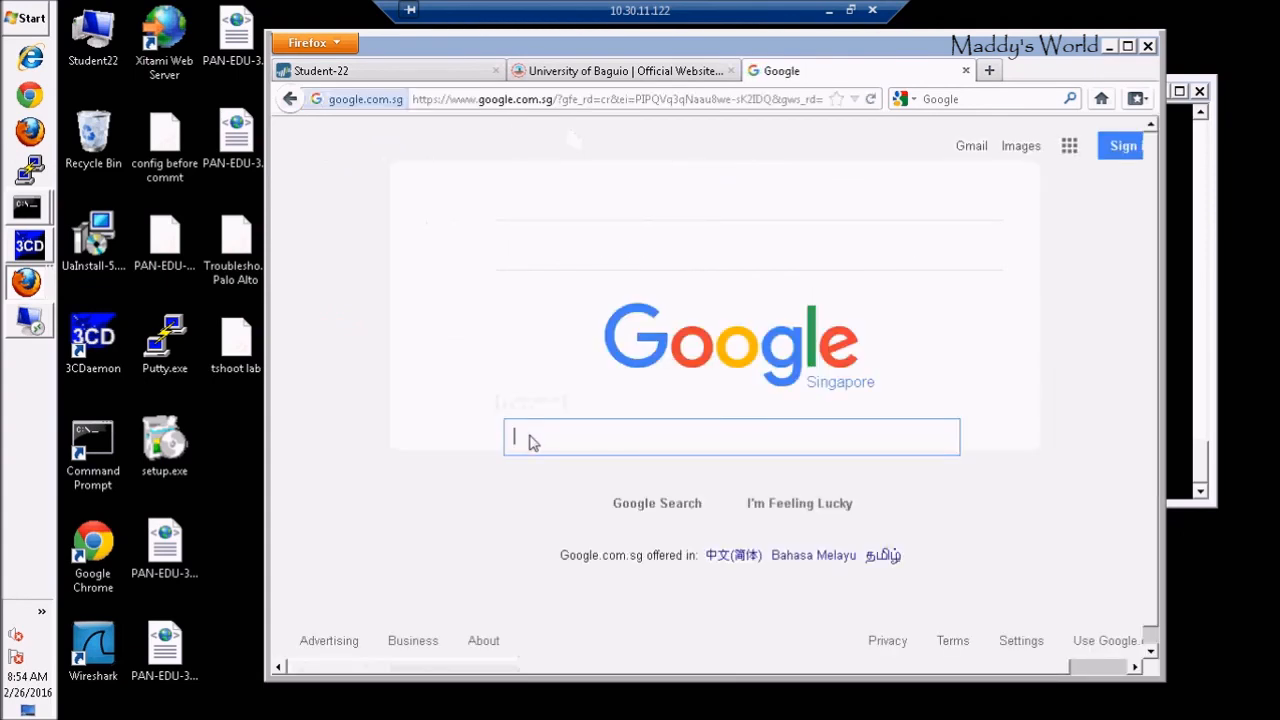
{"action": "type", "text": "unver"}
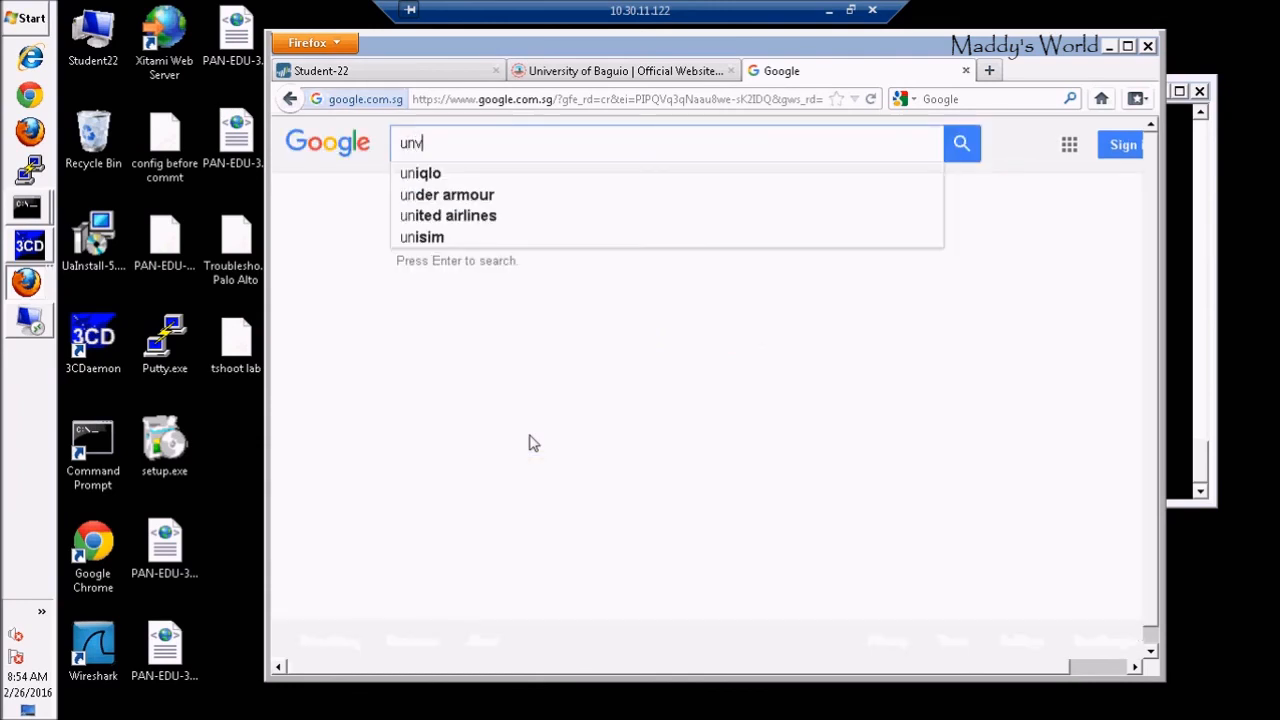
{"action": "key", "text": "BackSpace"}
{"action": "key", "text": "BackSpace"}
{"action": "key", "text": "BackSpace"}
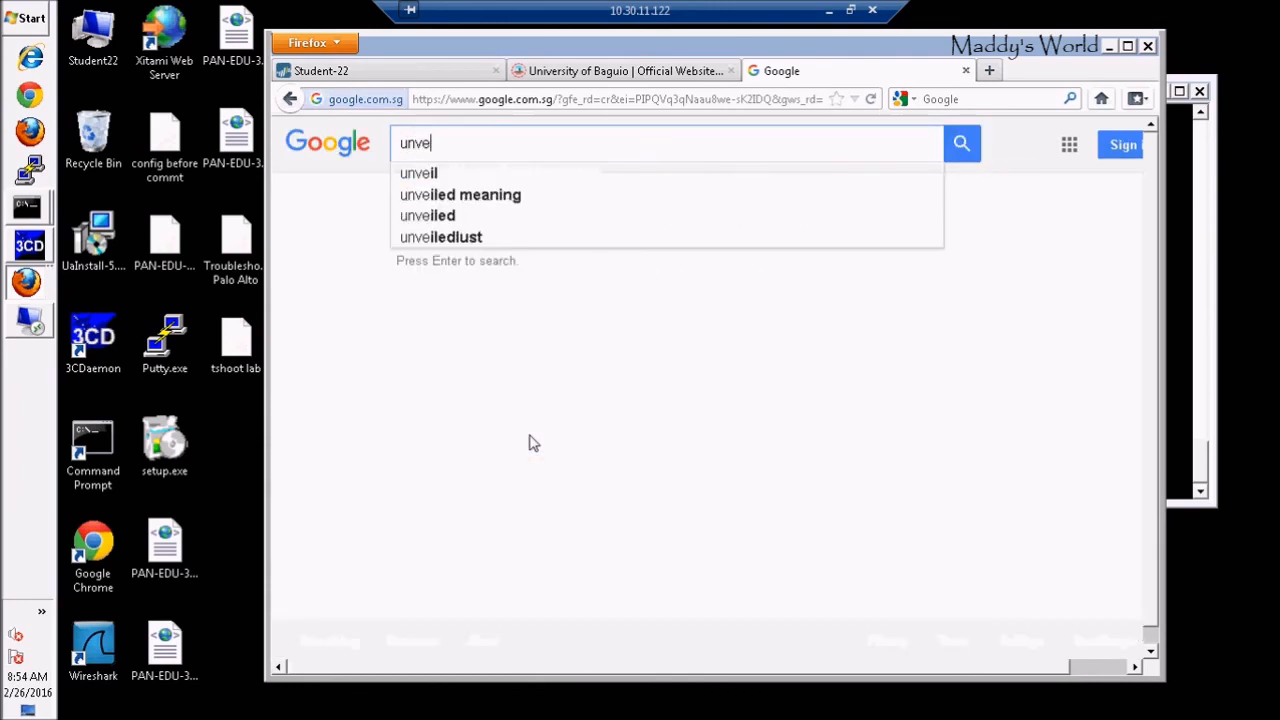
{"action": "type", "text": "iversity"}
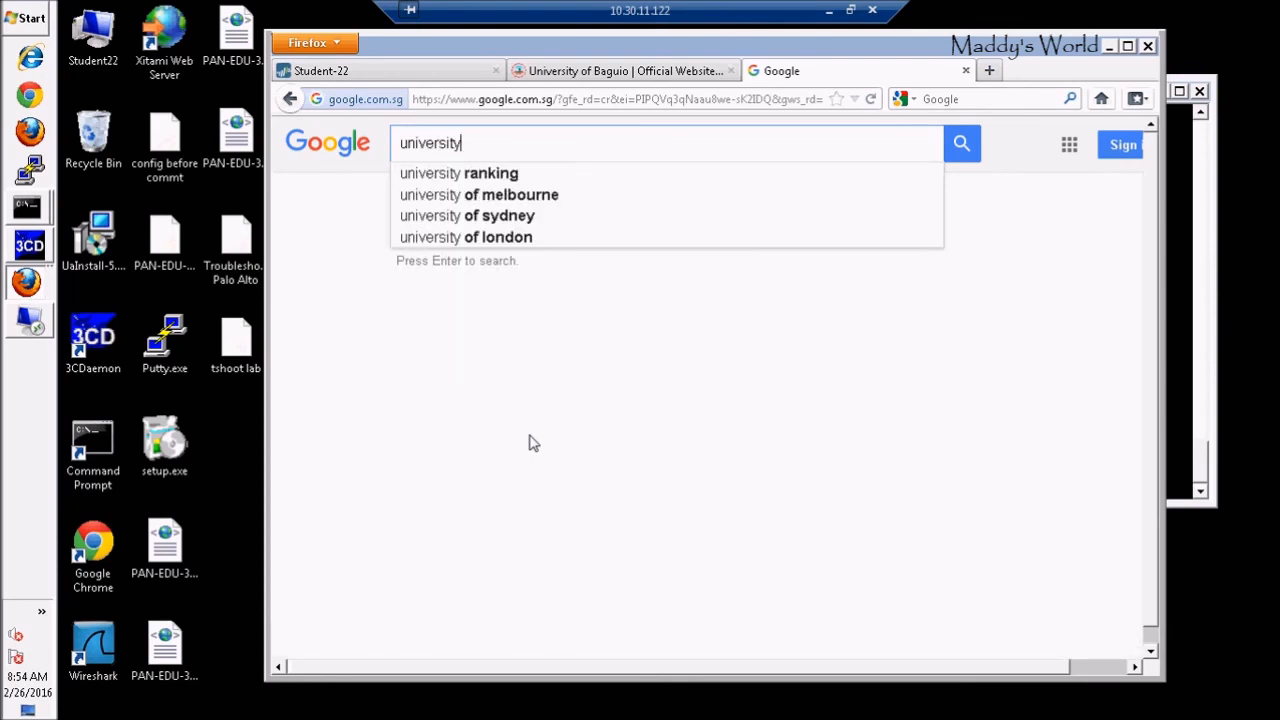
{"action": "left_click", "coordinate": [490, 240]}
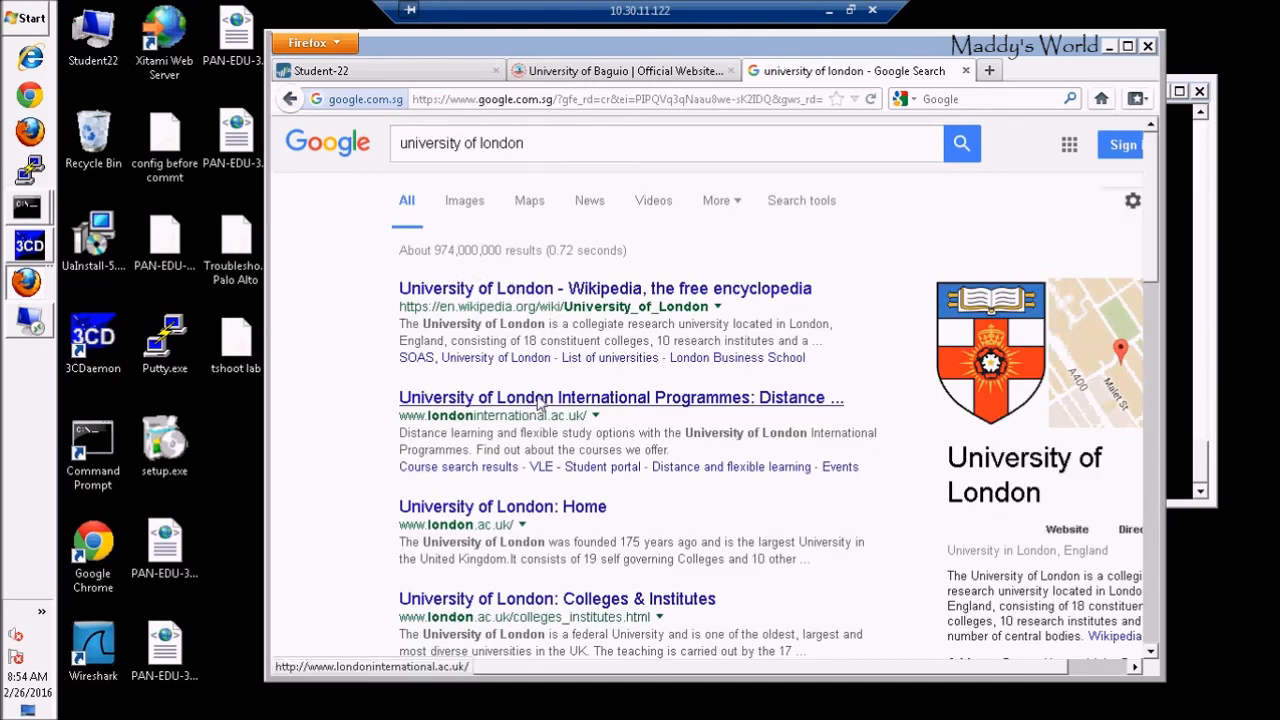
{"action": "left_click", "coordinate": [497, 512]}
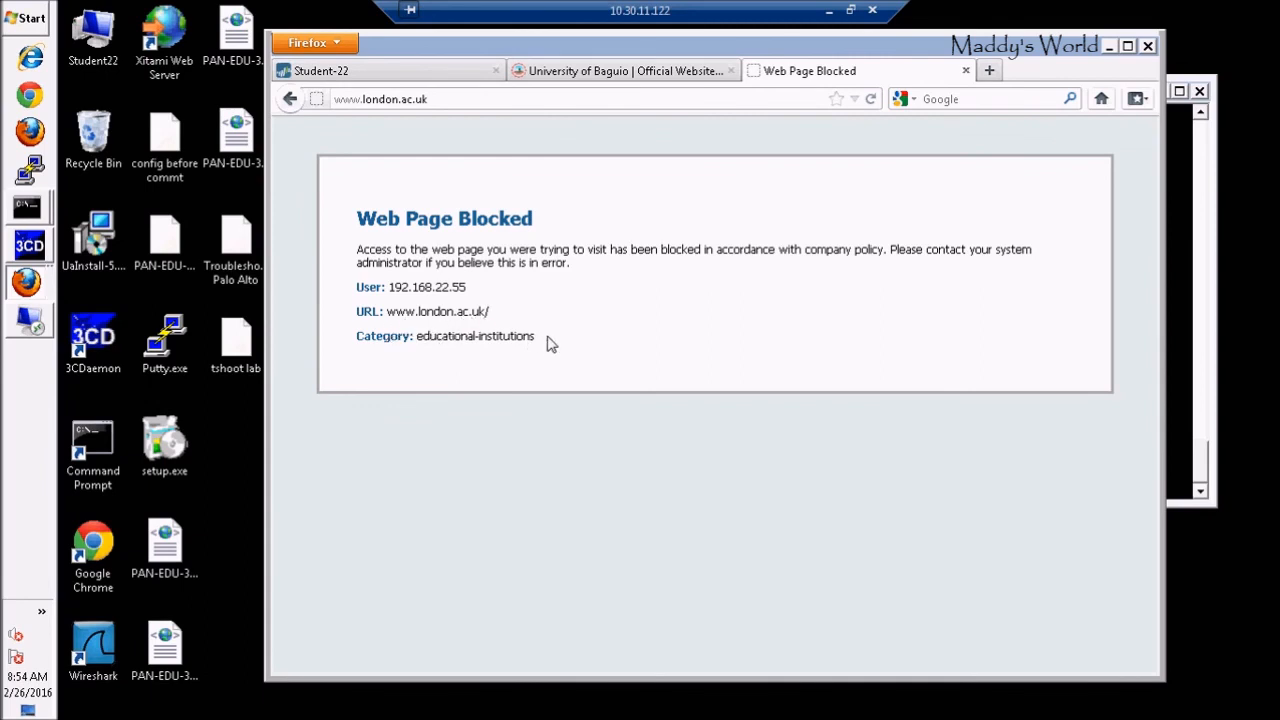
{"action": "left_click_drag", "start_coordinate": [532, 340], "coordinate": [418, 342]}
{"action": "left_click", "coordinate": [577, 294]}
Back in the maximised firewall page, close the commit result and view all Allow Categories
{"action": "left_click", "coordinate": [382, 72]}
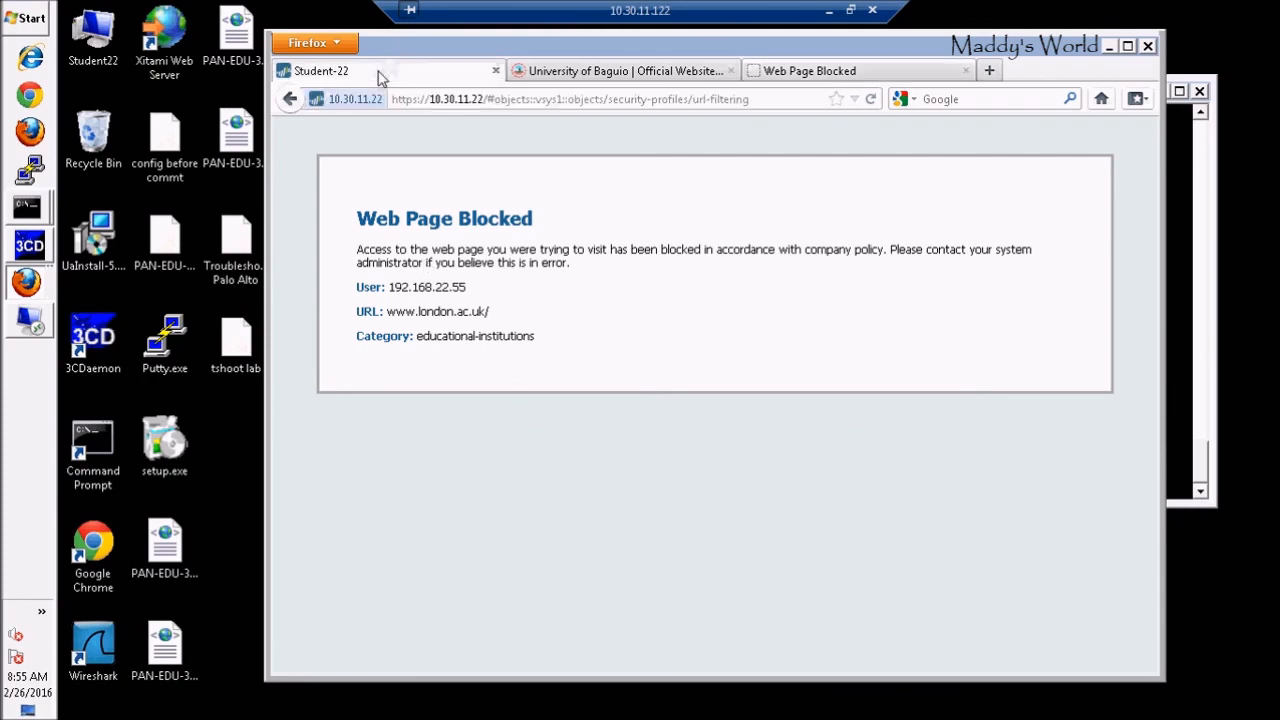
{"action": "left_click", "coordinate": [1129, 46]}
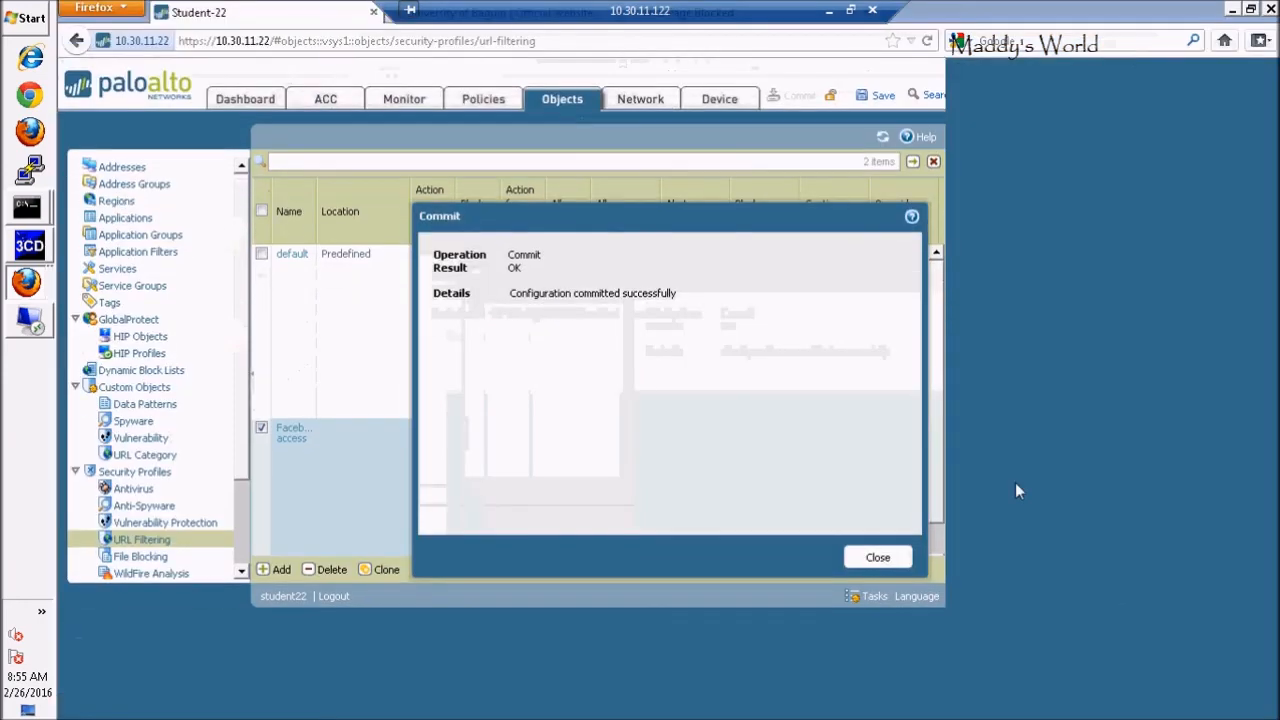
{"action": "left_click", "coordinate": [876, 557]}
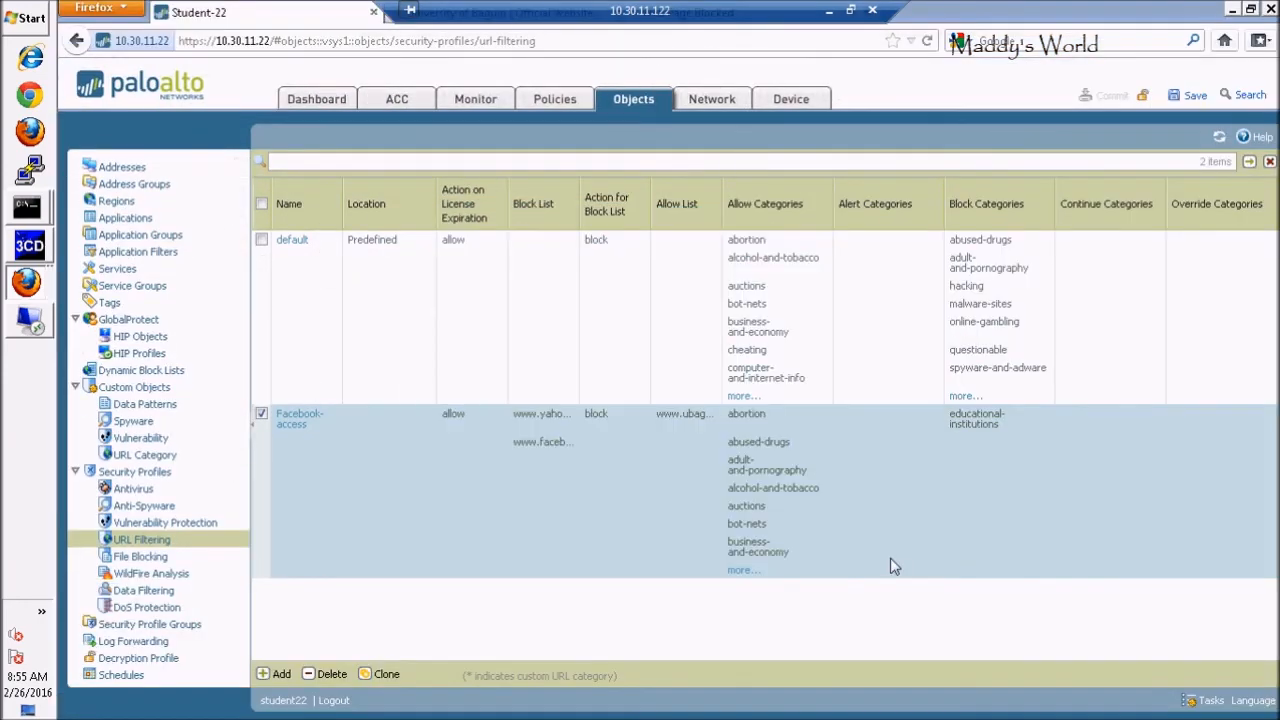
{"action": "left_click", "coordinate": [740, 574]}
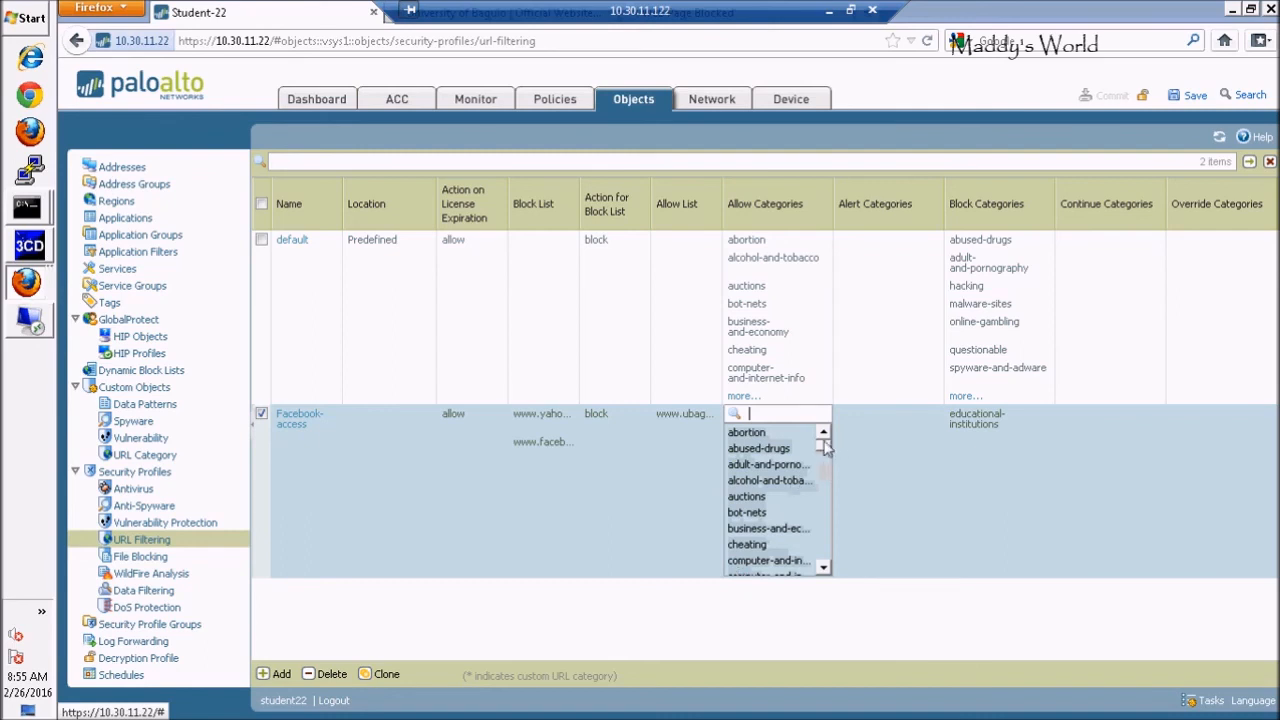
{"action": "scroll", "coordinate": [823, 451], "scroll_direction": "down", "scroll_amount": 10}
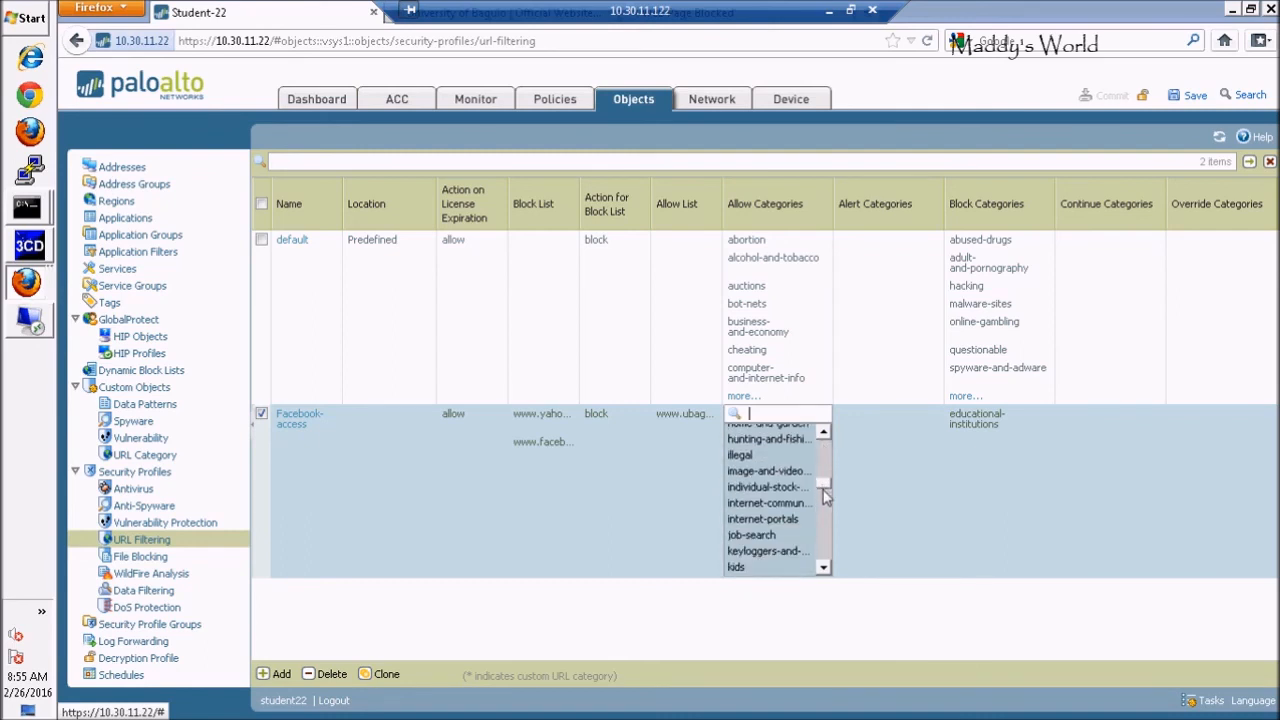
{"action": "left_click_drag", "start_coordinate": [825, 503], "coordinate": [825, 447]}
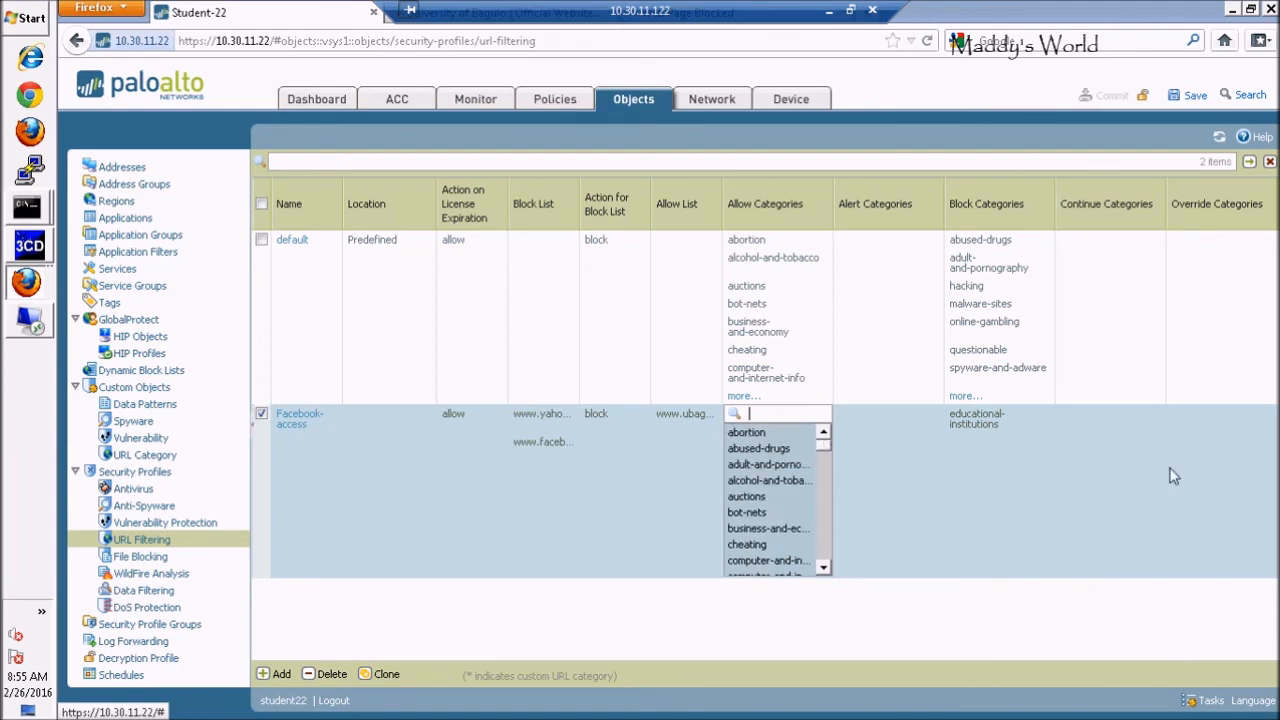
Minimize the remote desktop session and open CamStudio from the system tray
{"action": "left_click", "coordinate": [829, 12]}
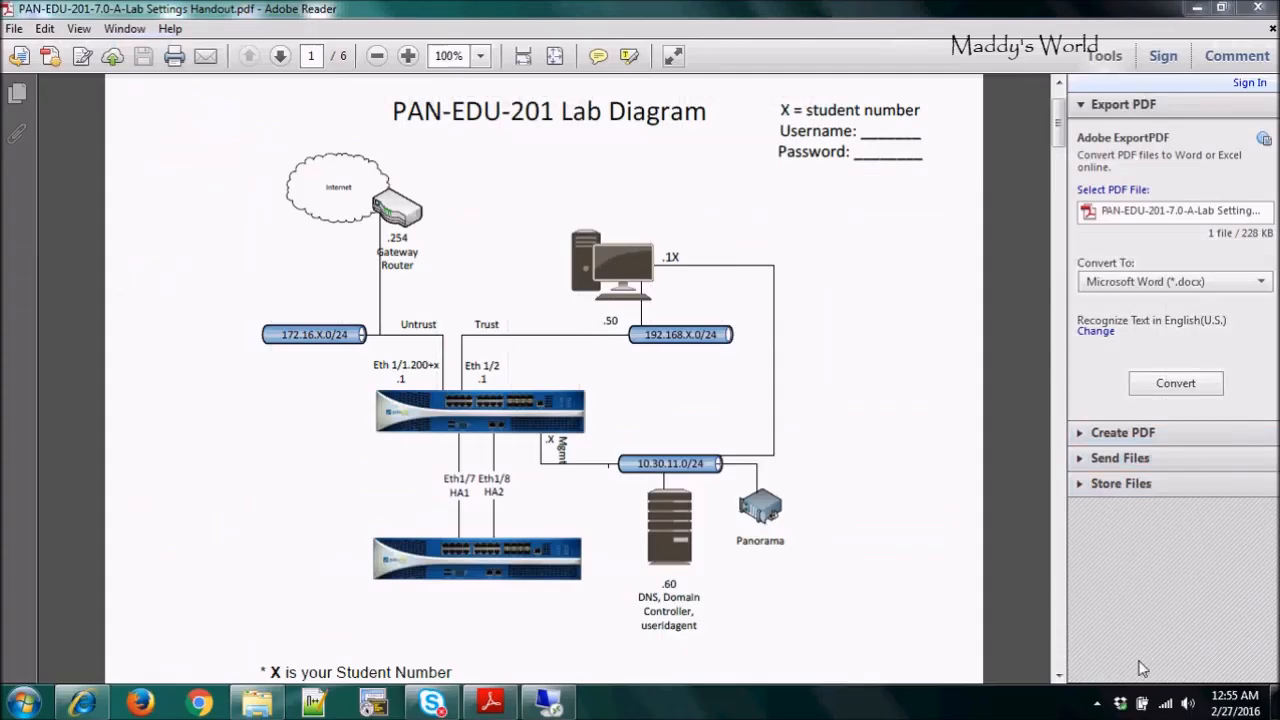
{"action": "left_click", "coordinate": [1096, 704]}
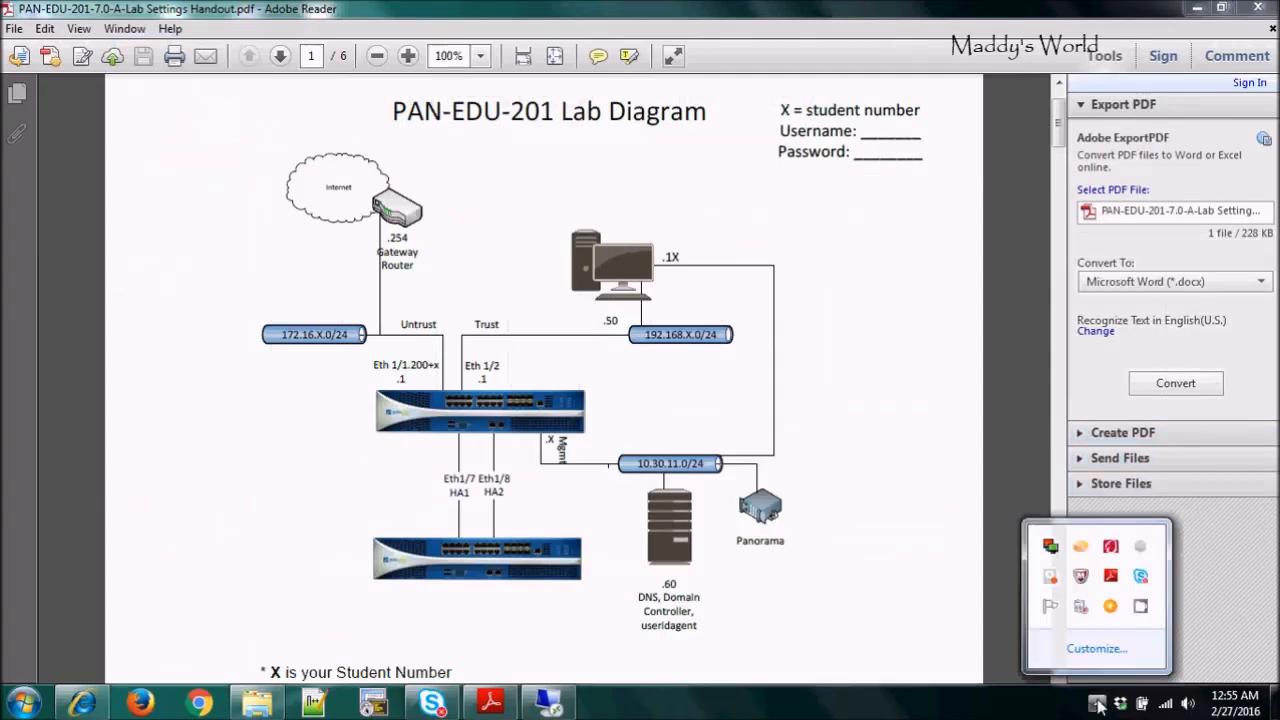
{"action": "left_click", "coordinate": [1141, 606]}
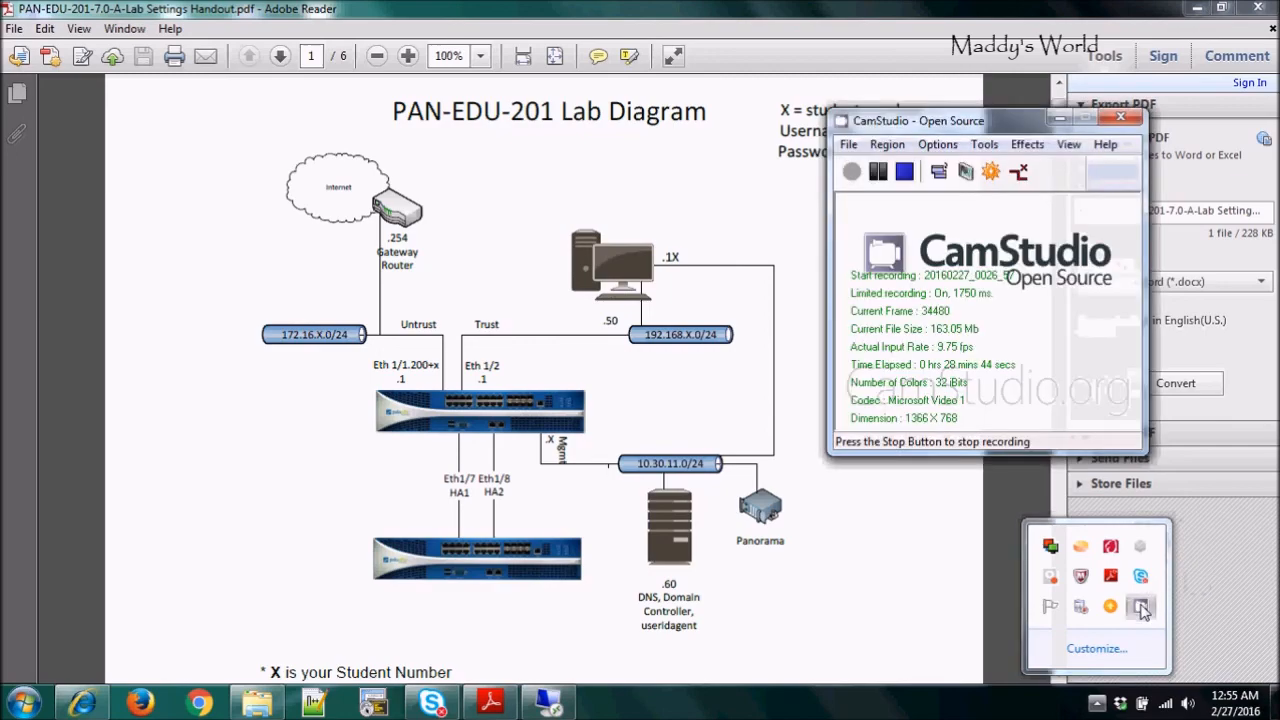